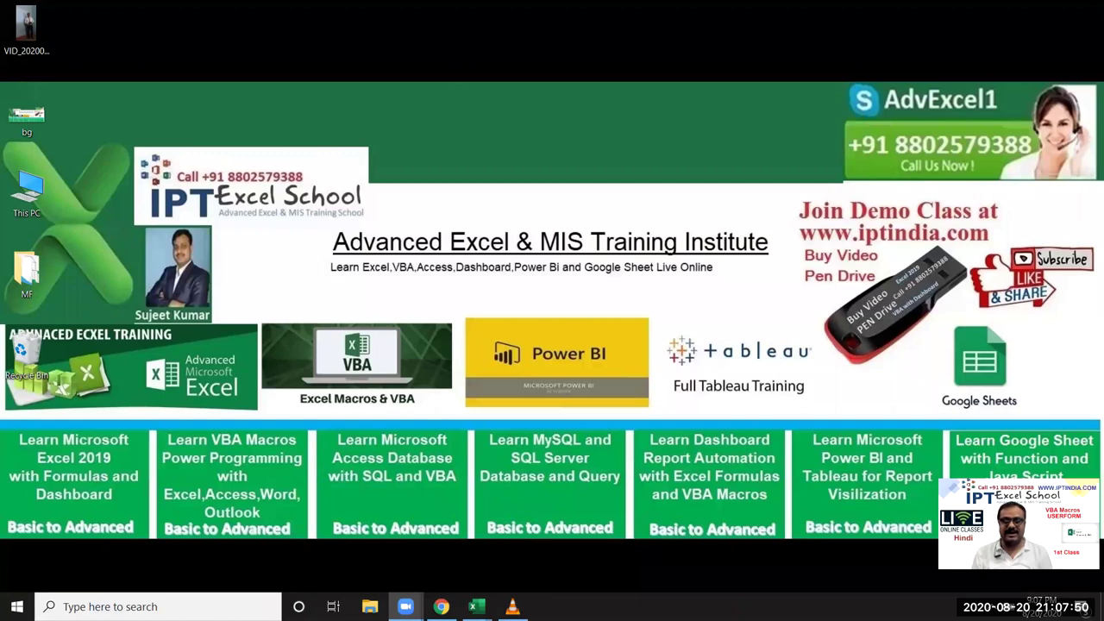
Bring Excel to the front and create a new blank workbook with Ctrl+N
click(485, 559)
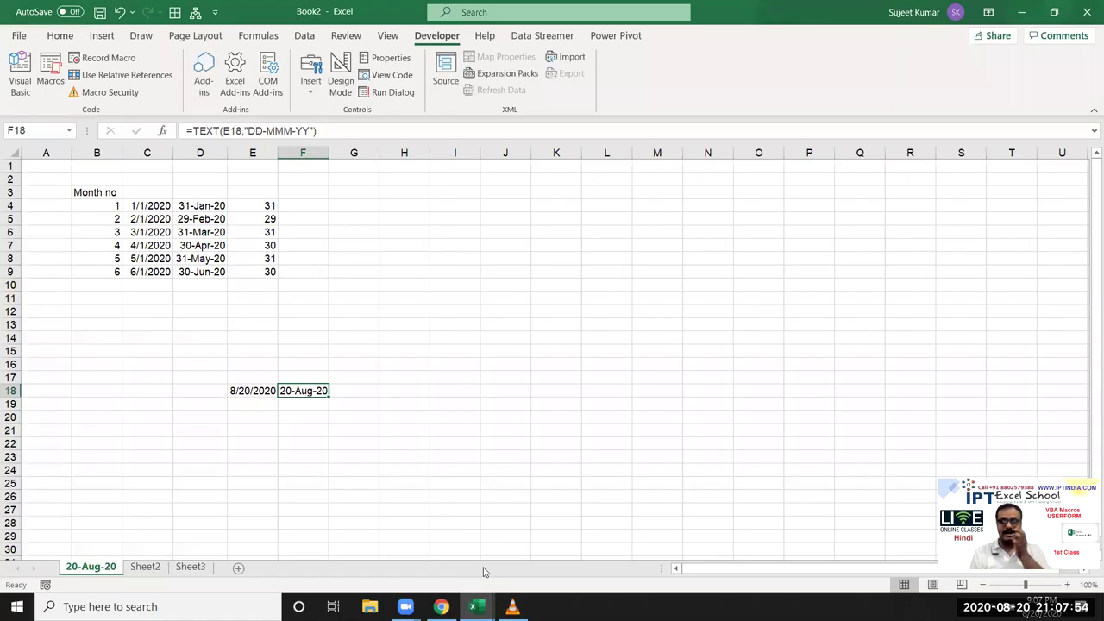
click(487, 447)
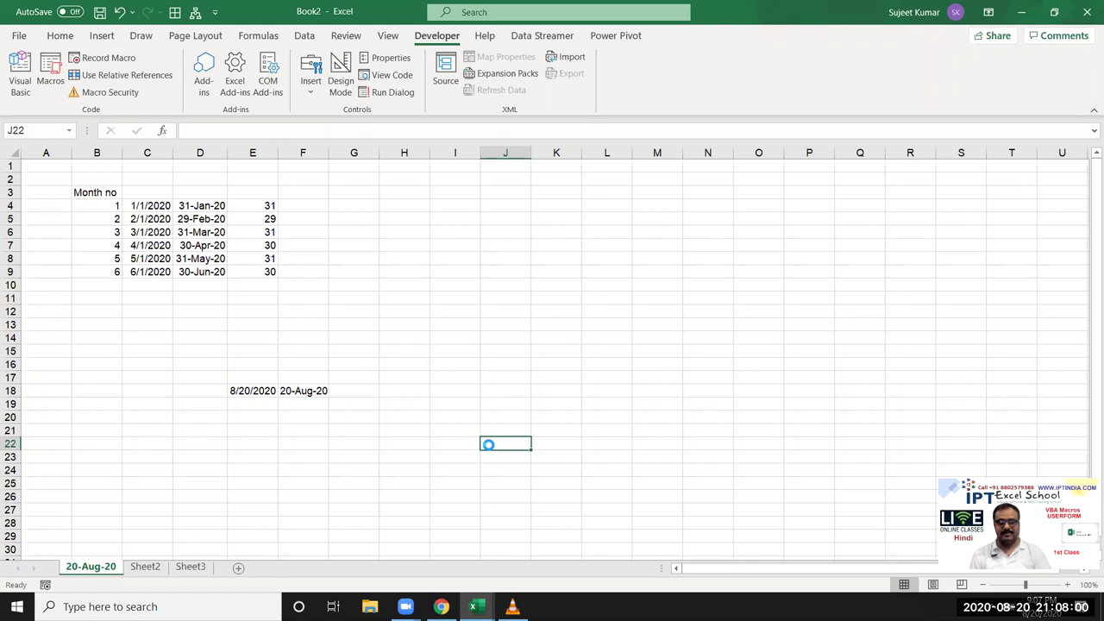
key(ctrl+n)
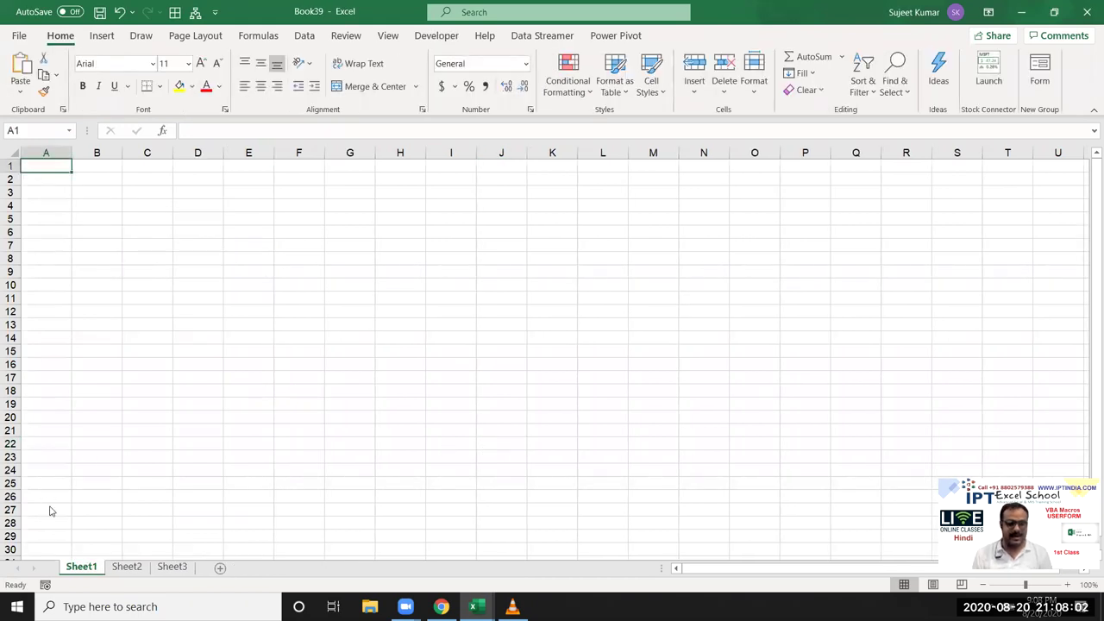
Rename the first three sheet tabs to Welcome and the first two user names
double_click(83, 567)
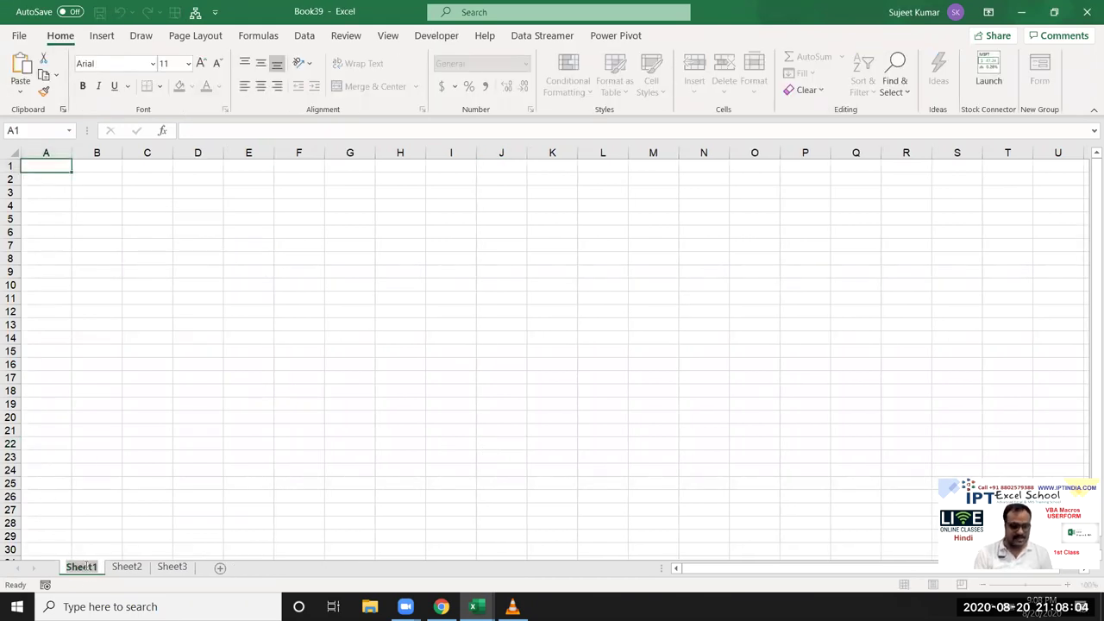
text(Wel)
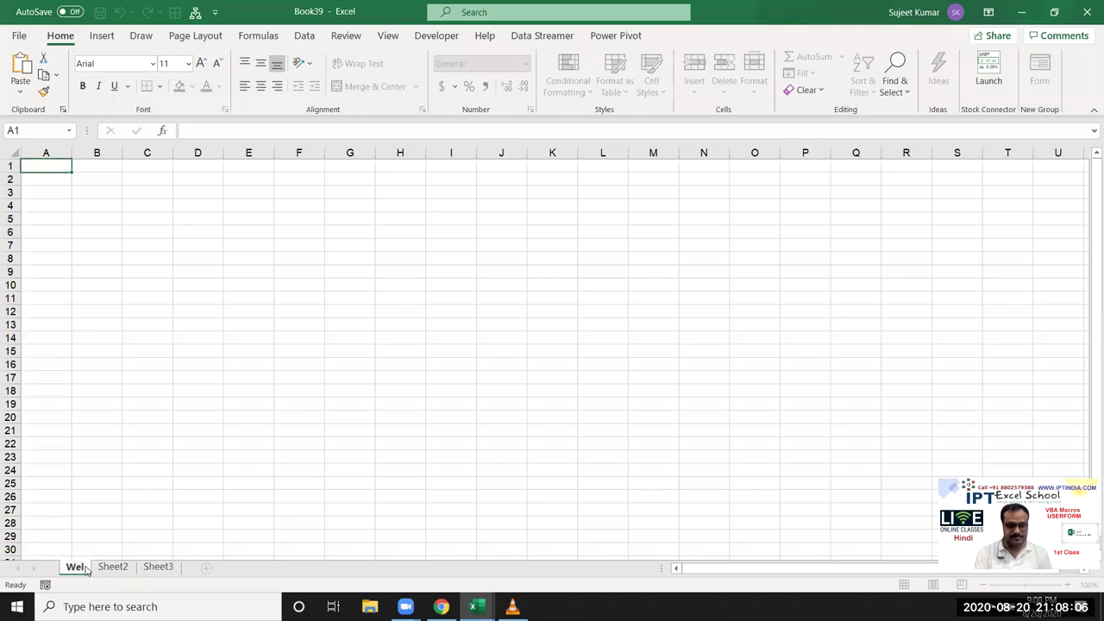
text(come)
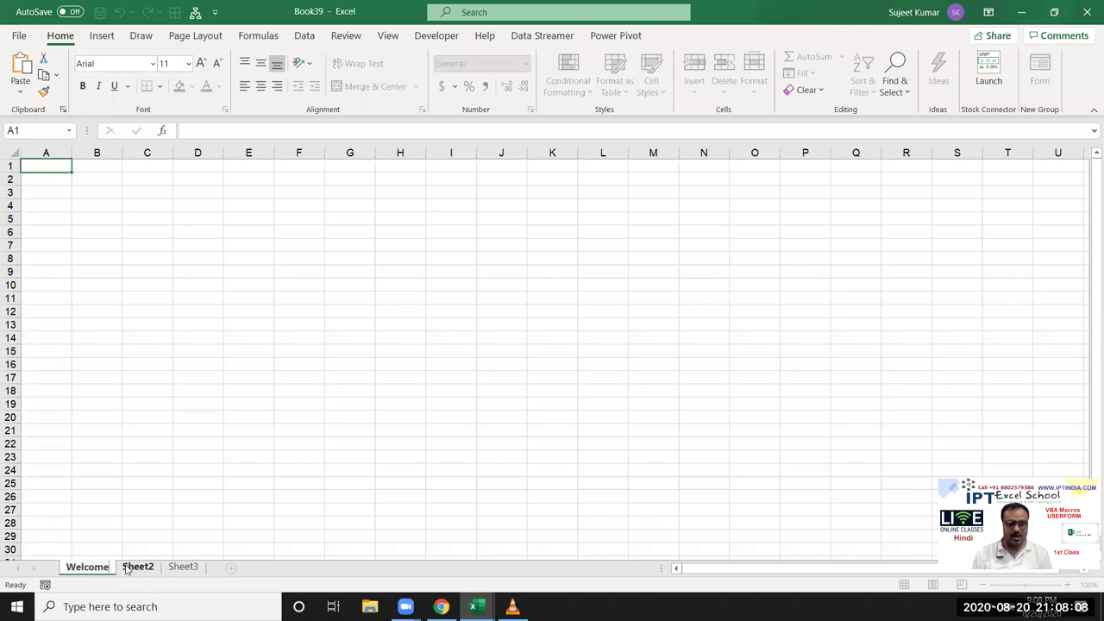
click(120, 499)
click(137, 567)
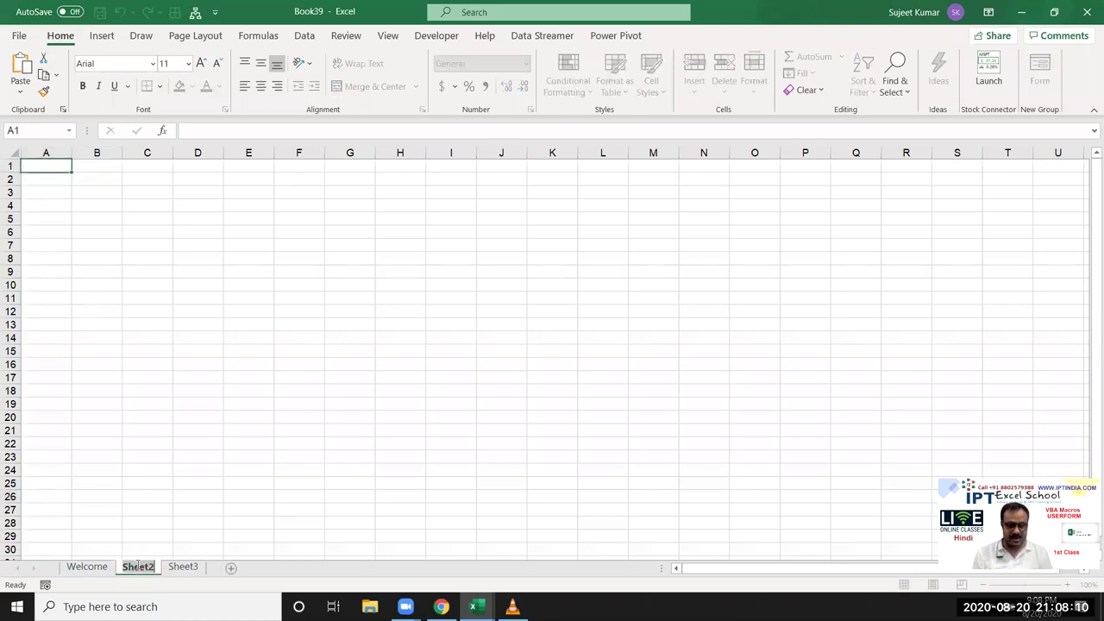
text(Puja)
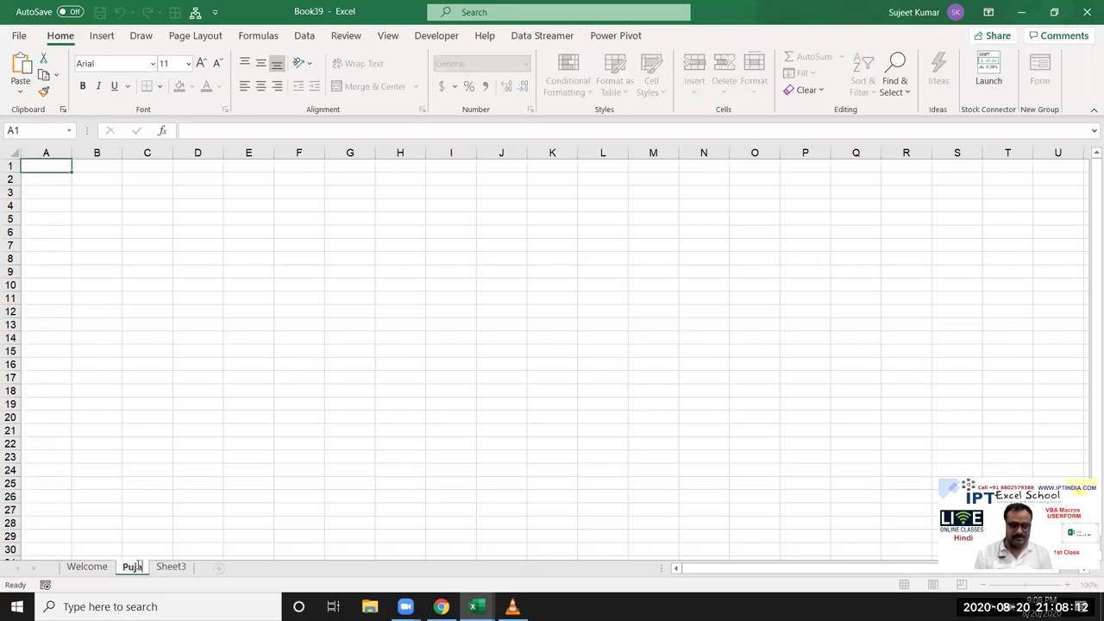
double_click(155, 567)
text(Nee)
key(BackSpace)
key(BackSpace)
key(BackSpace)
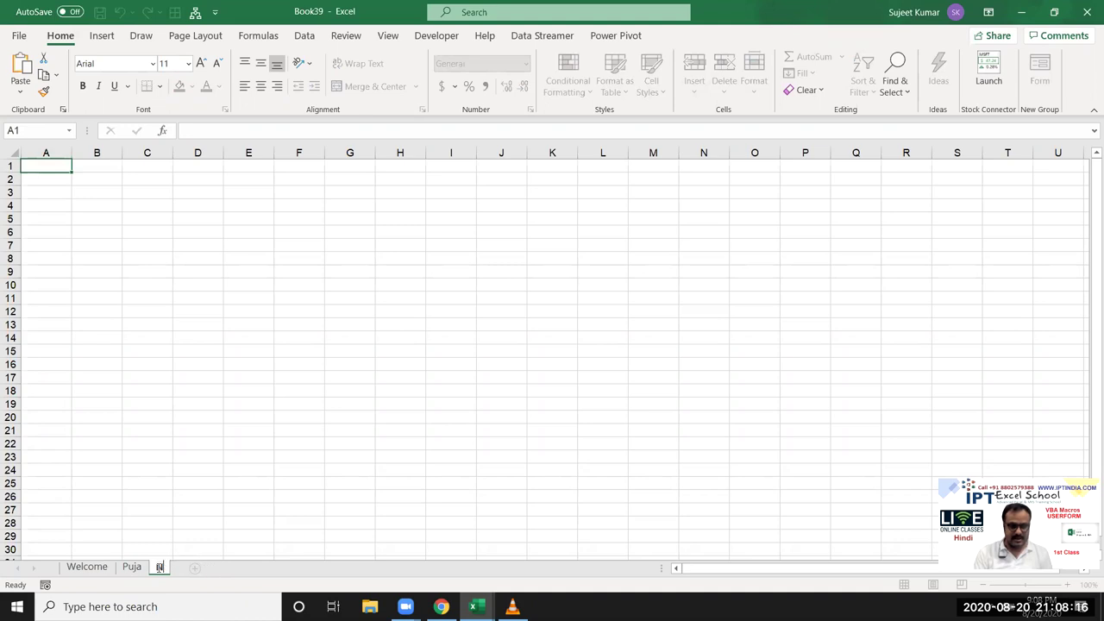
text(itu)
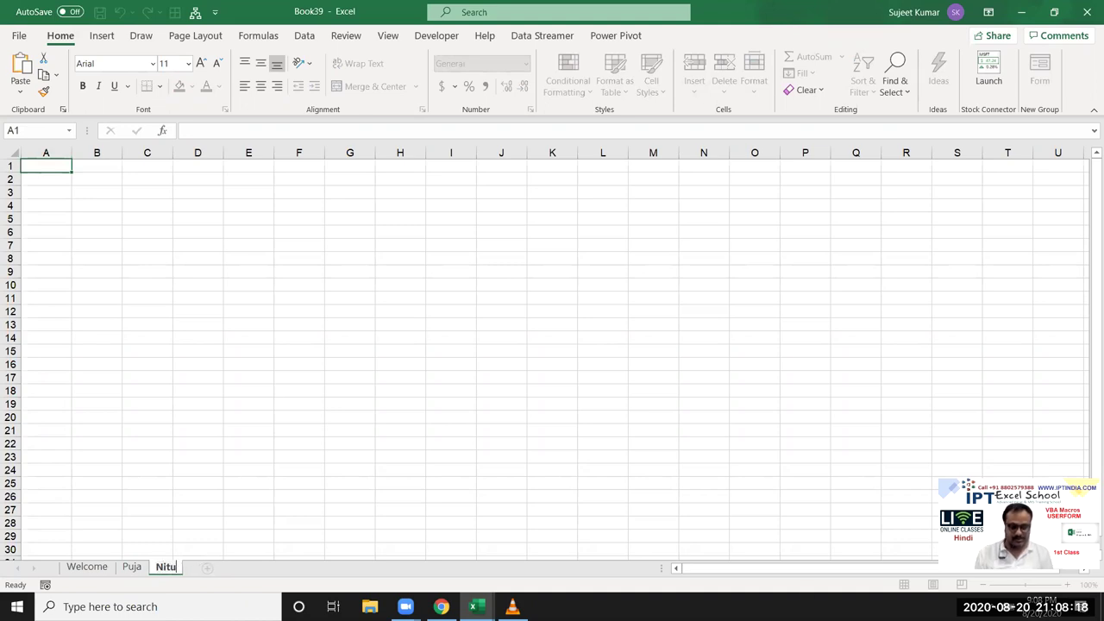
click(349, 430)
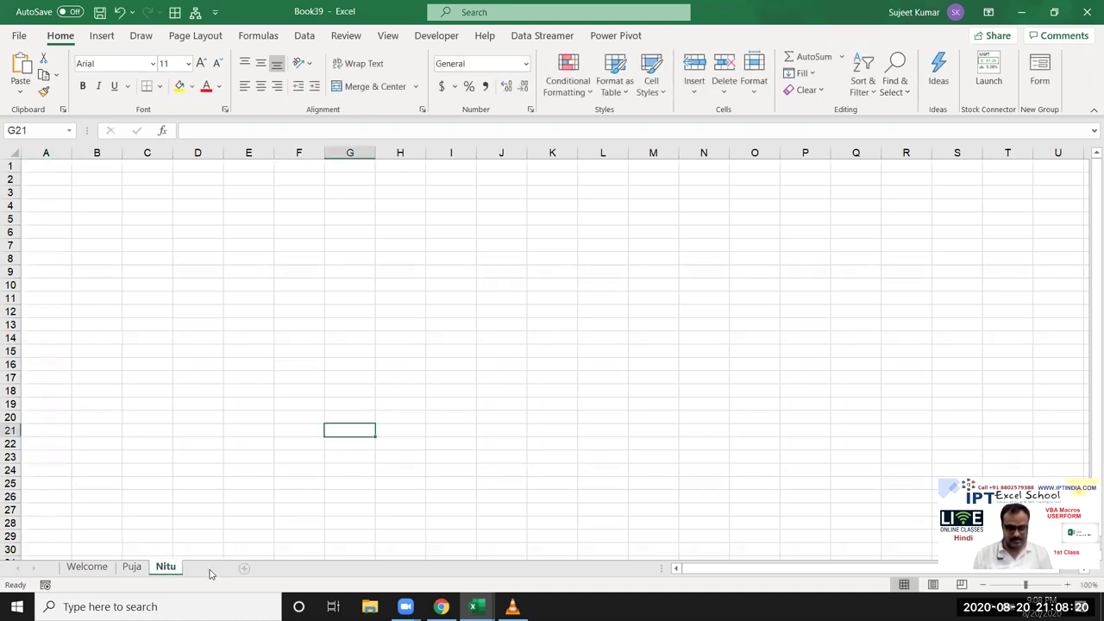
Add three more sheets, naming them for the remaining two users and Admin
click(245, 568)
double_click(209, 568)
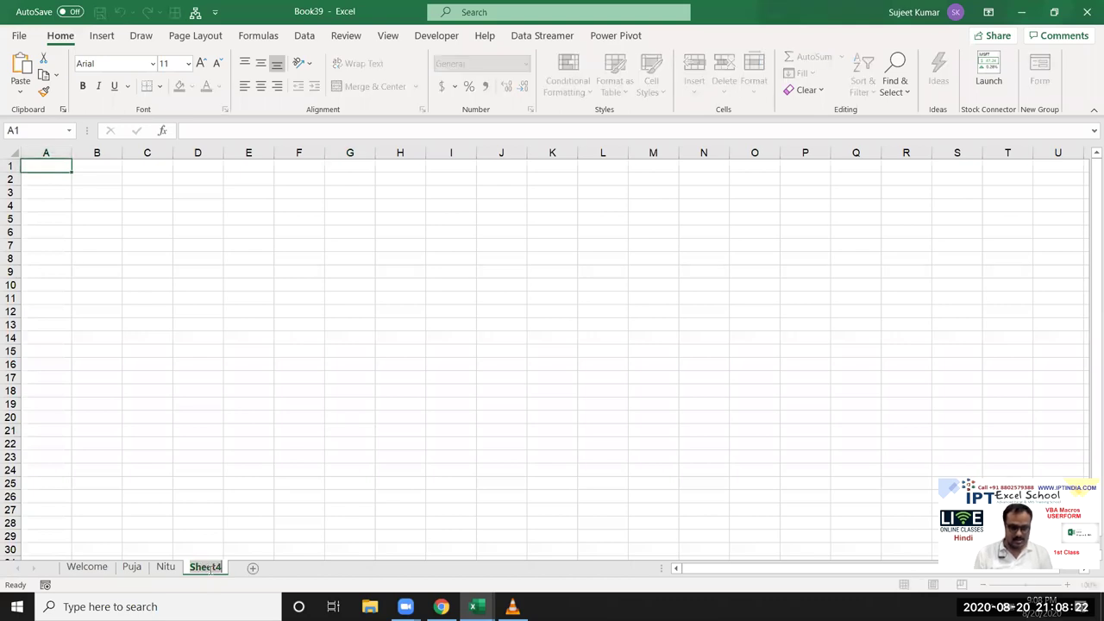
text(Ravi)
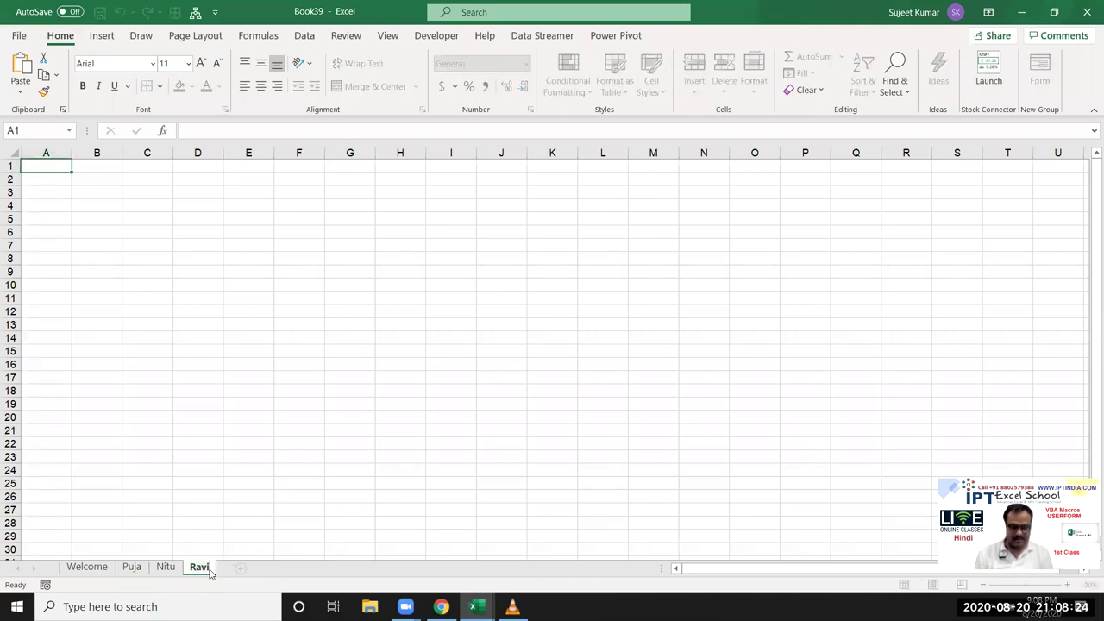
click(237, 550)
click(237, 568)
double_click(237, 568)
text(Om)
click(235, 538)
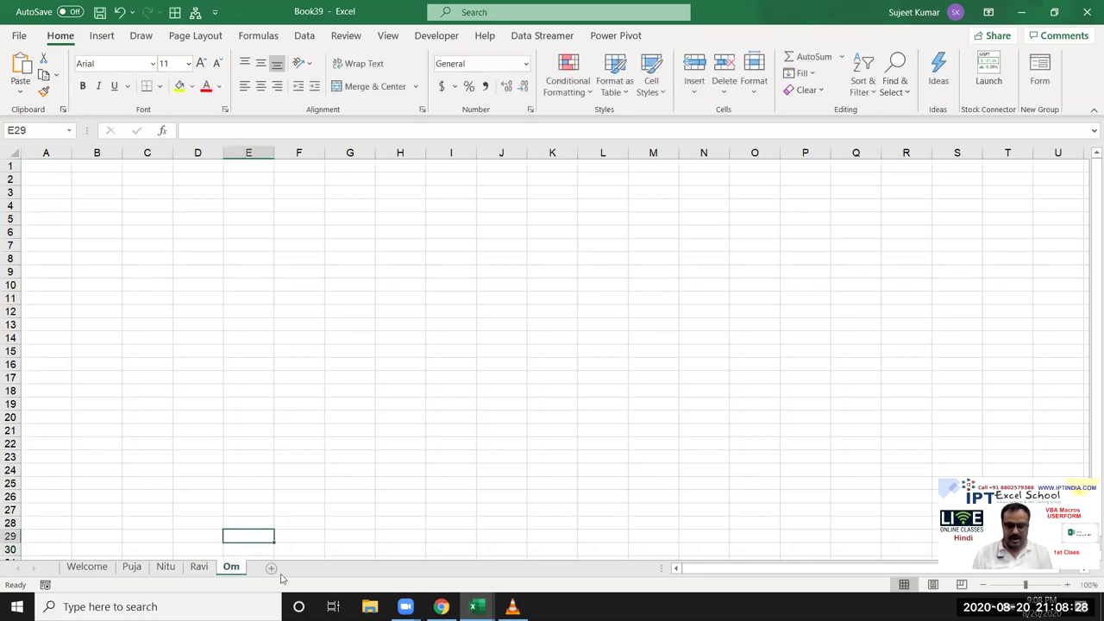
click(271, 568)
double_click(268, 568)
text(Admin)
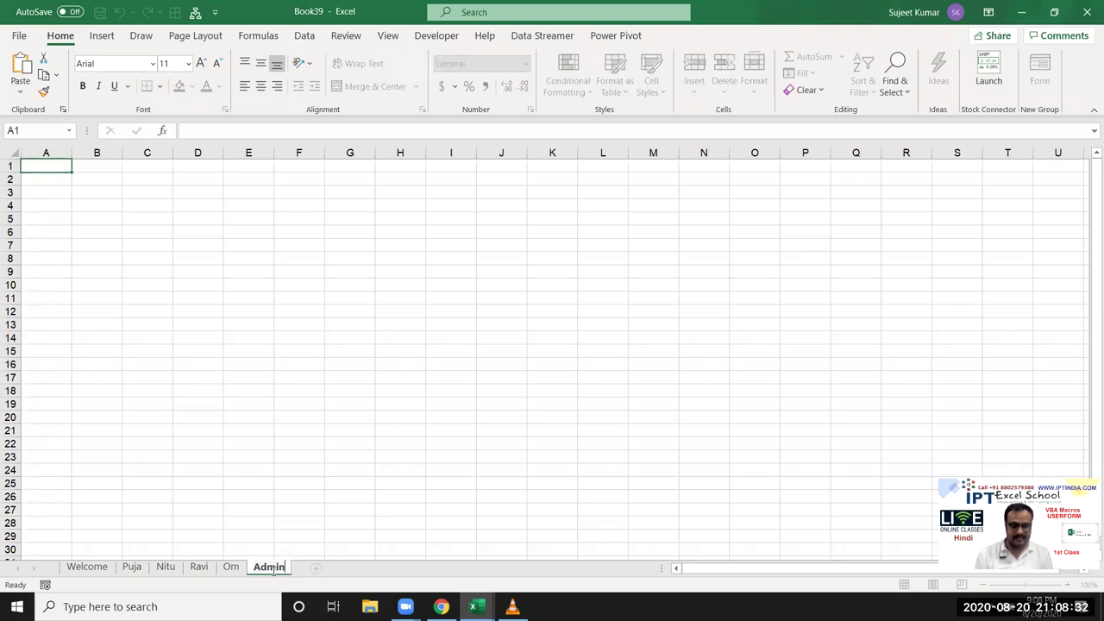
On the Admin sheet, add user and pass headings in A1:B1, then the first user's name and password
click(183, 369)
click(49, 153)
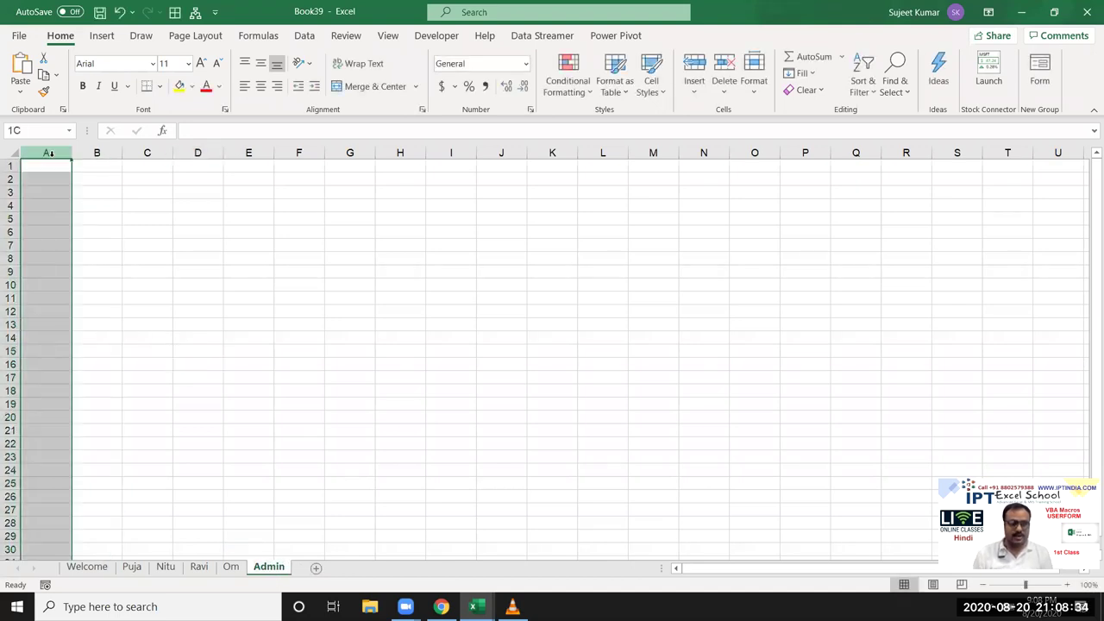
click(44, 166)
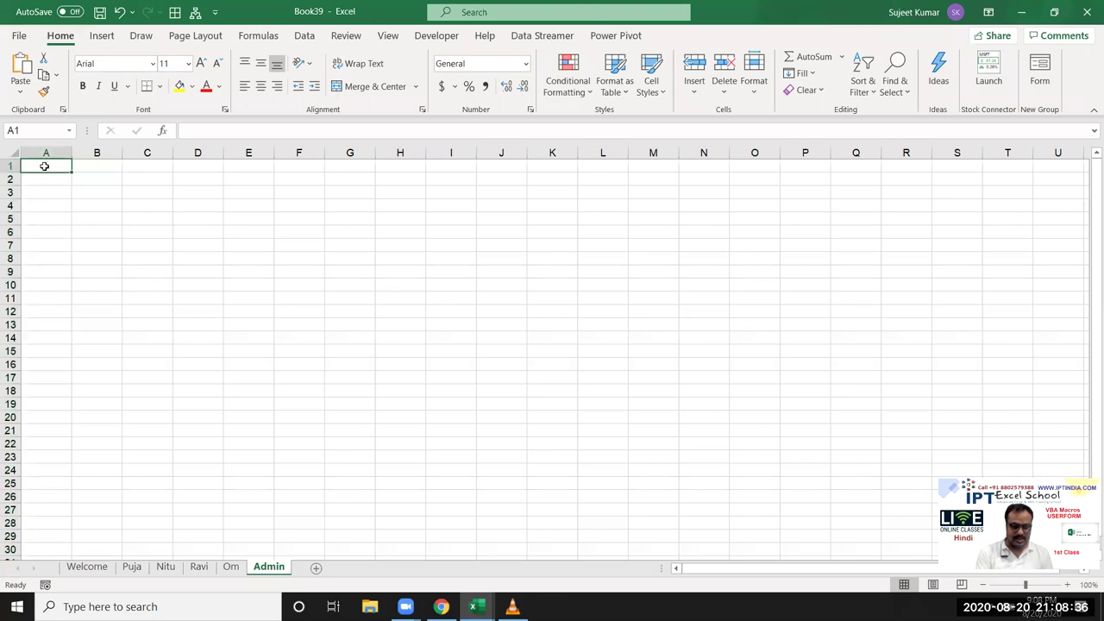
text(user)
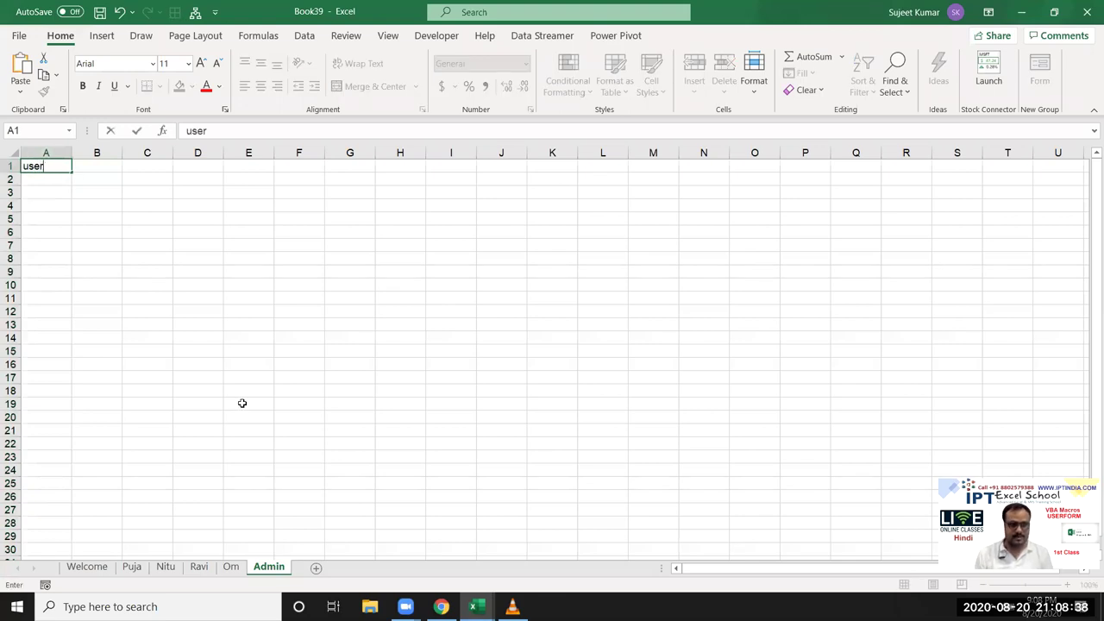
key(Tab)
text(pa)
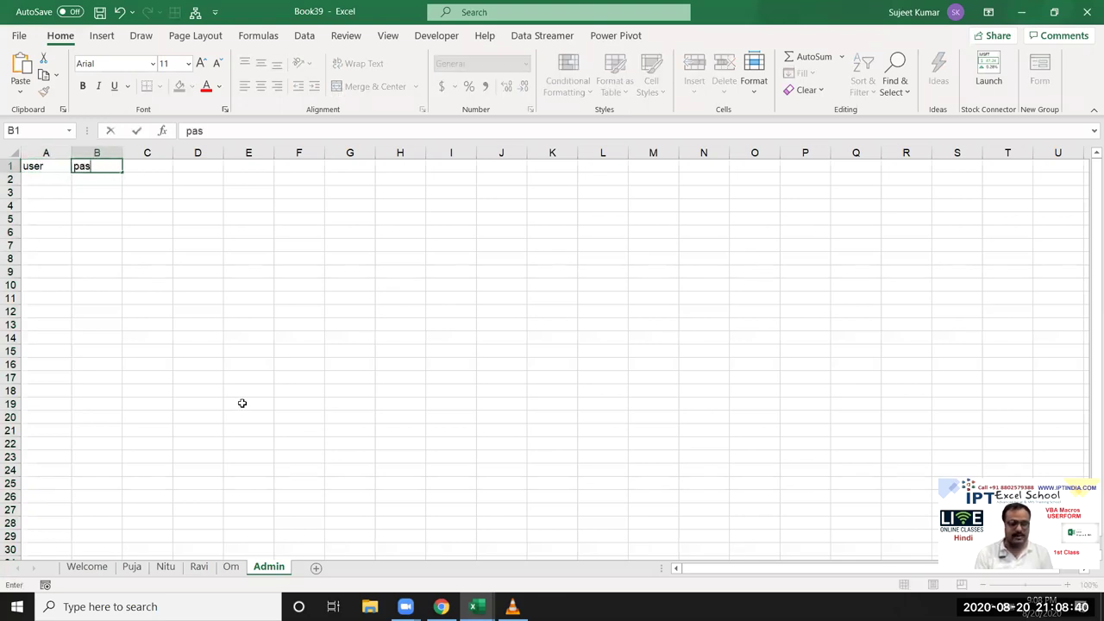
text(s)
key(Return)
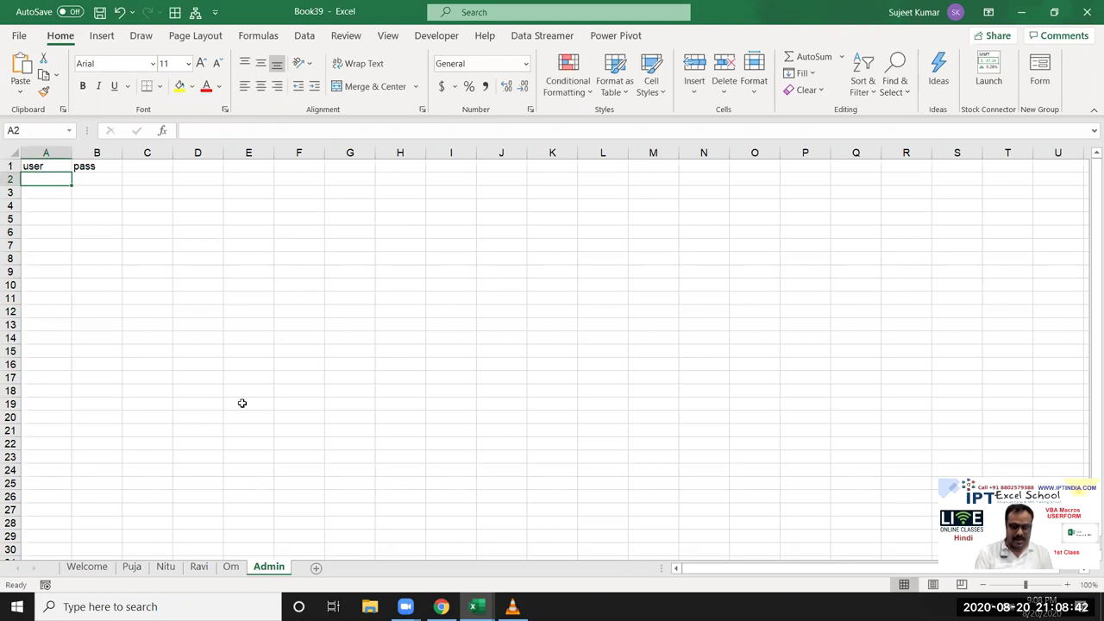
text(puja)
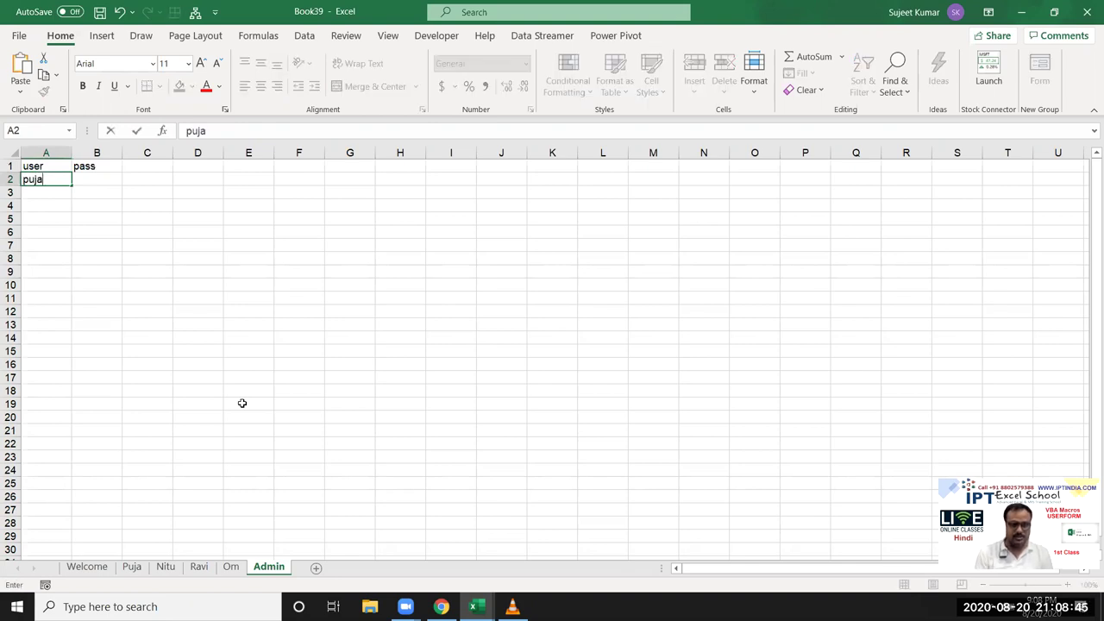
key(Tab)
text(1)
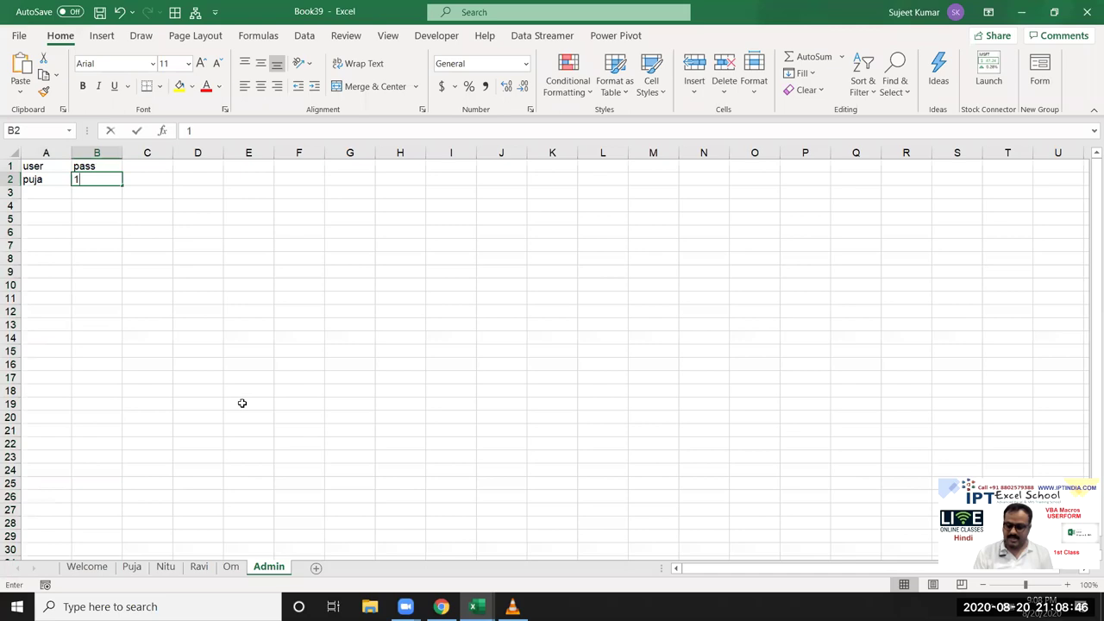
text(23)
key(Return)
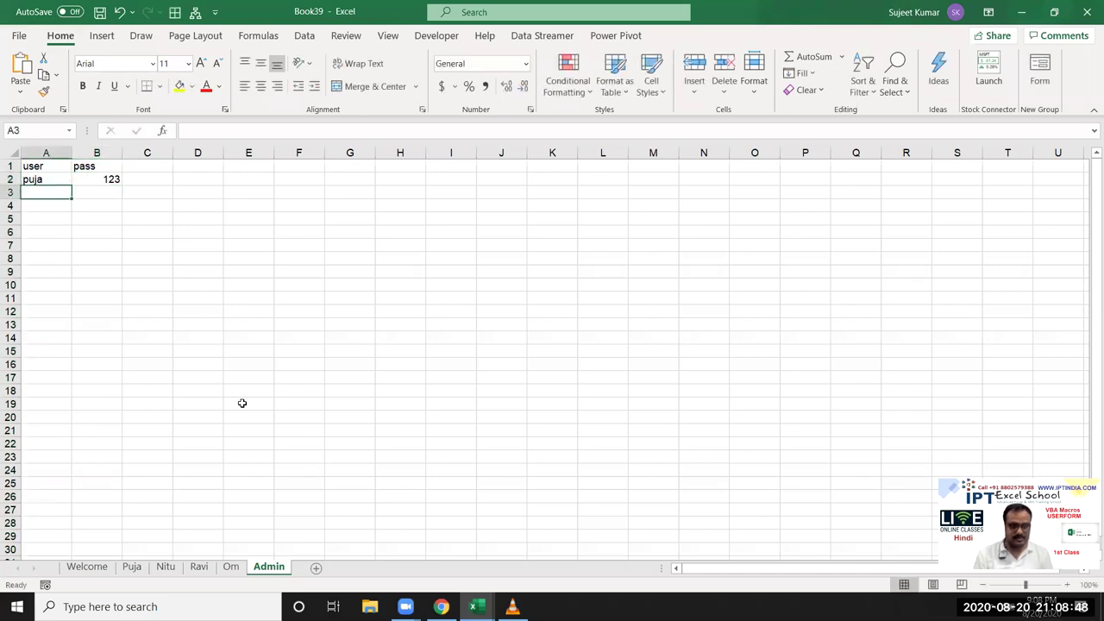
Enter the second and third users with their passwords in rows 3 and 4
text(nitu)
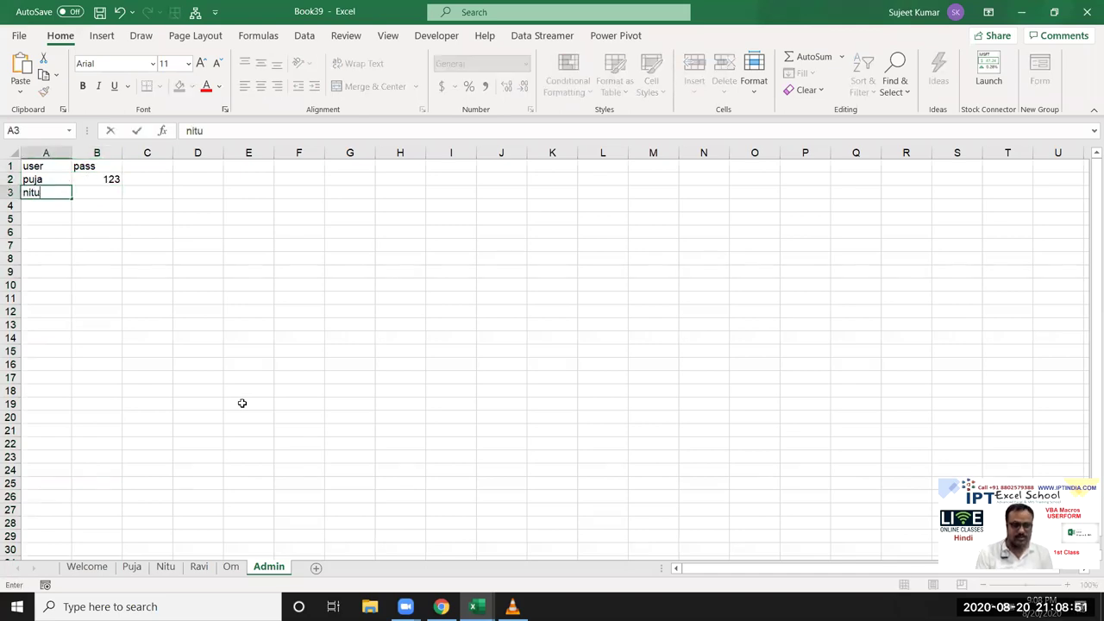
key(Tab)
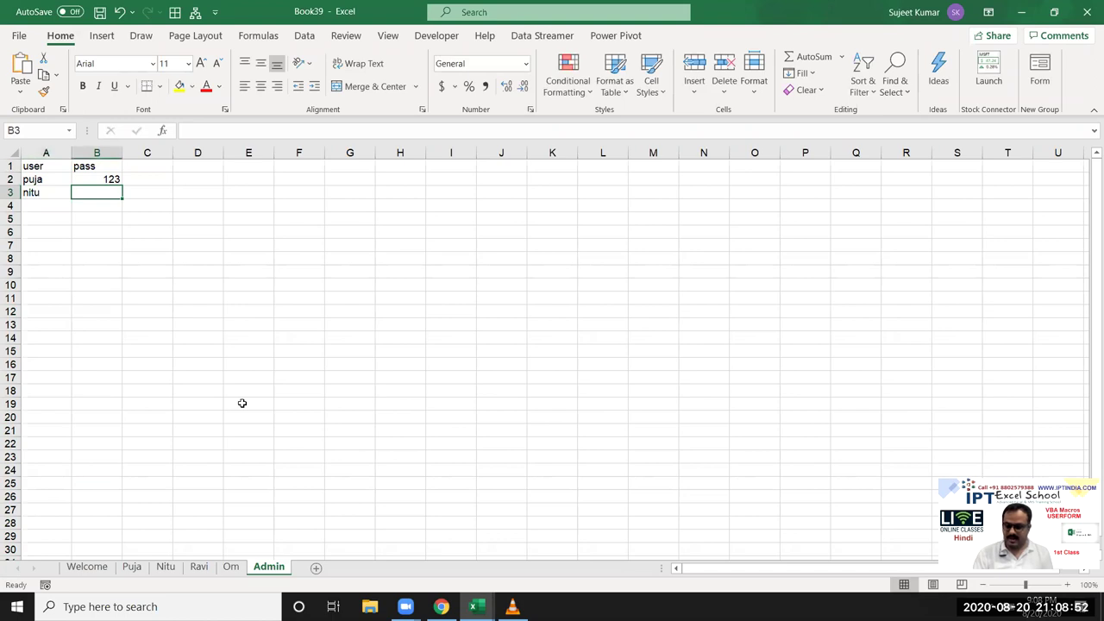
text(789)
key(Return)
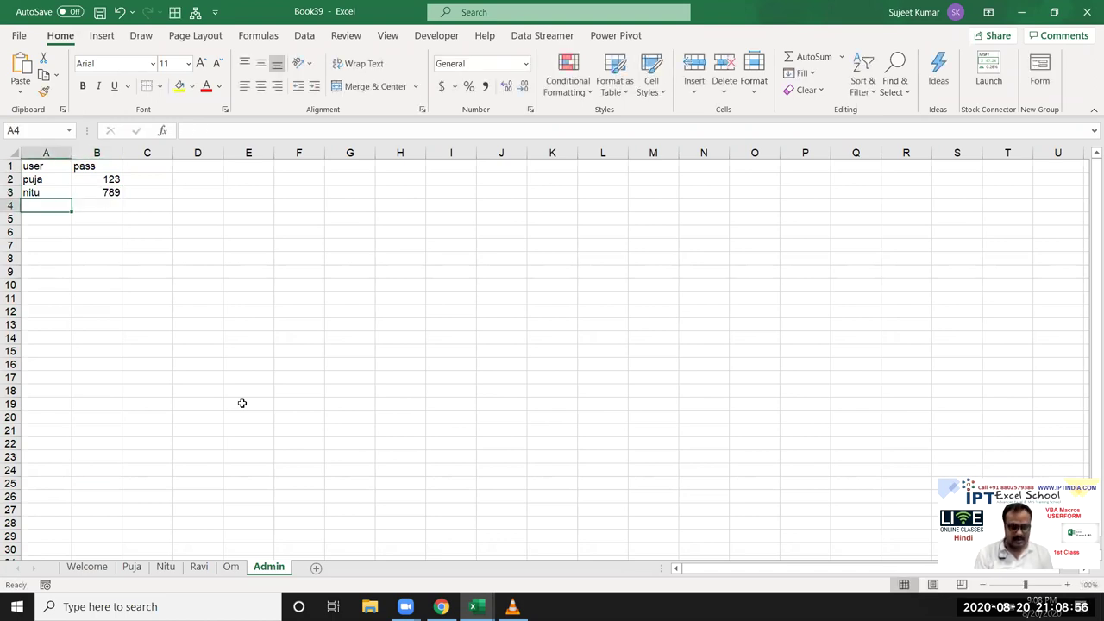
text(ravi)
key(Tab)
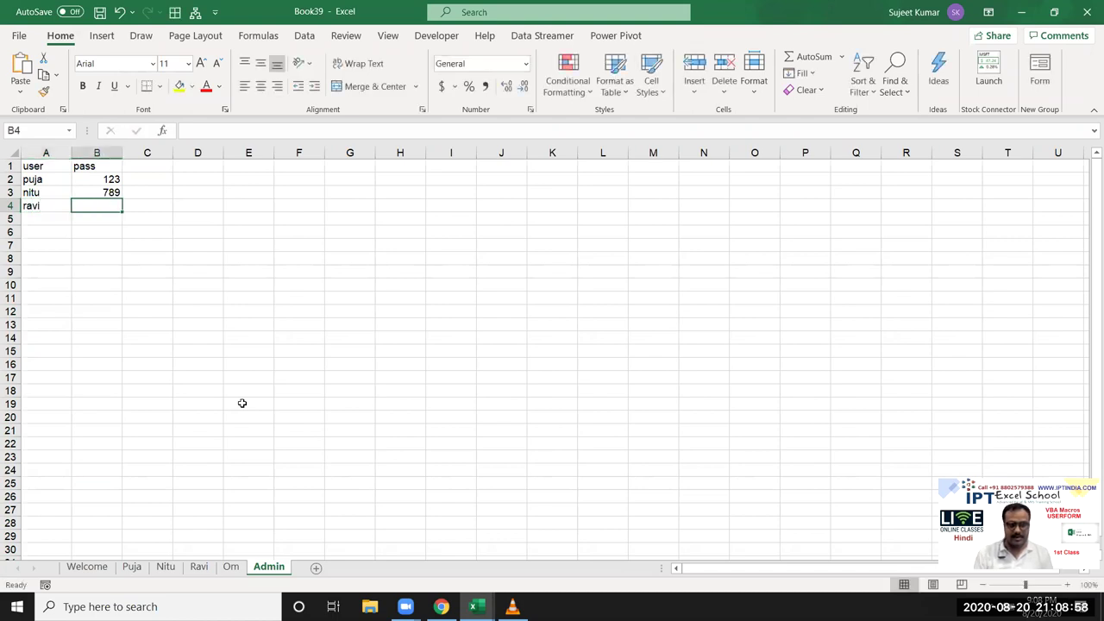
text(456)
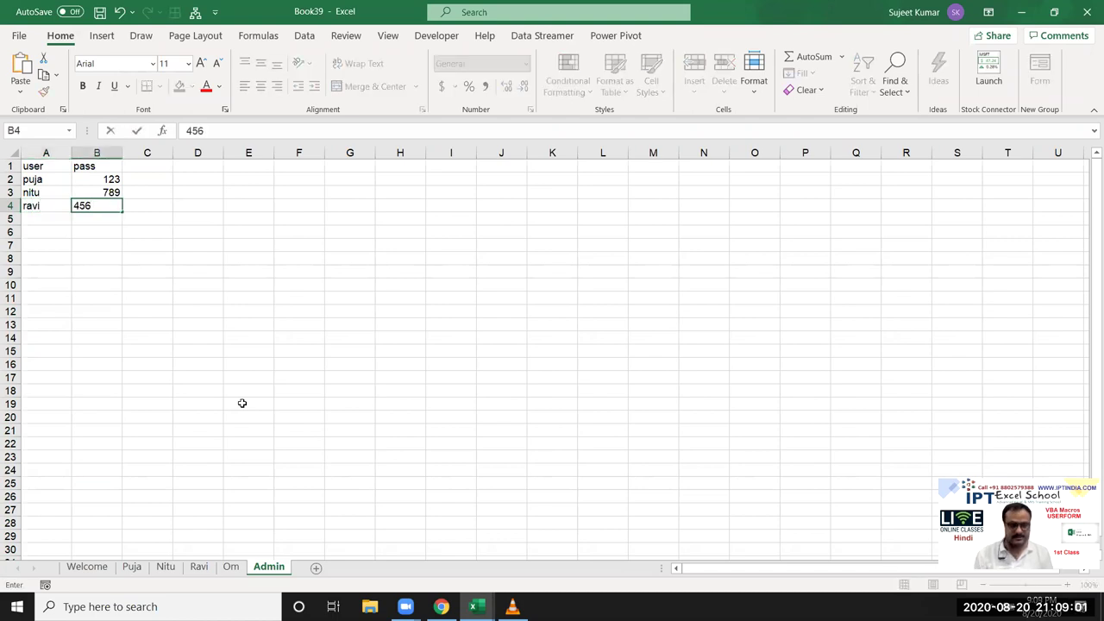
key(Return)
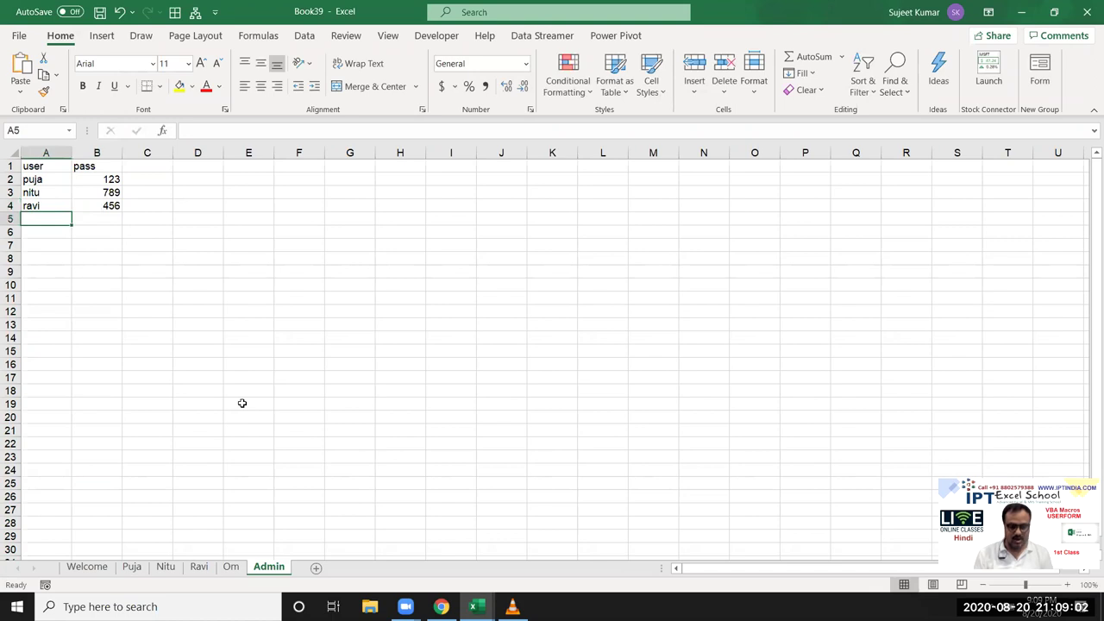
Enter the fourth user in A5 and admin in A6, each with a password
text(om)
key(Tab)
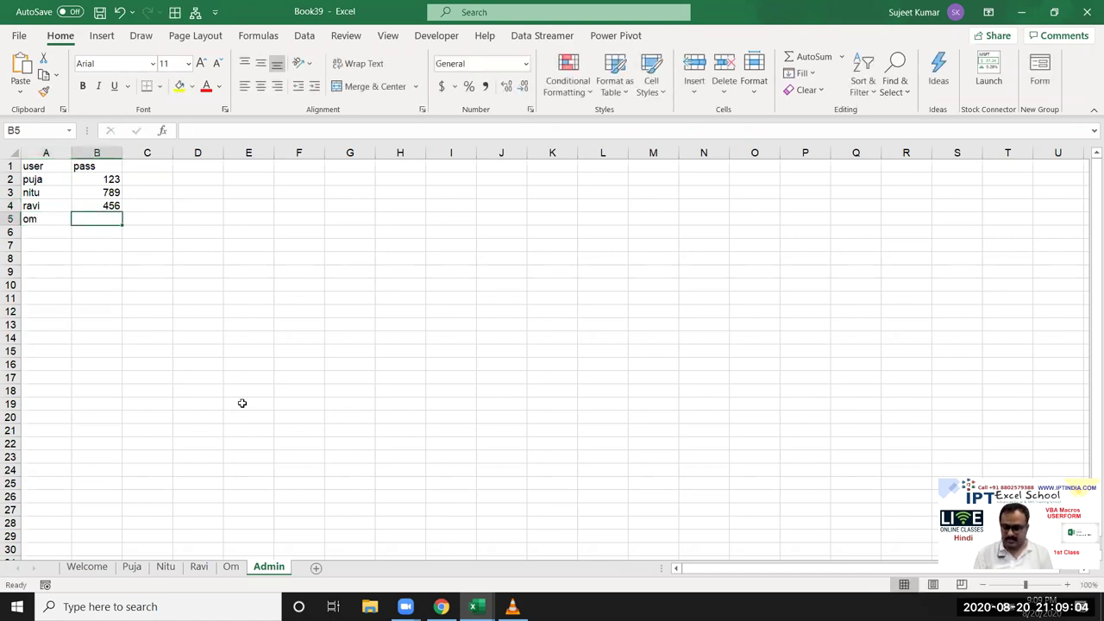
text(12)
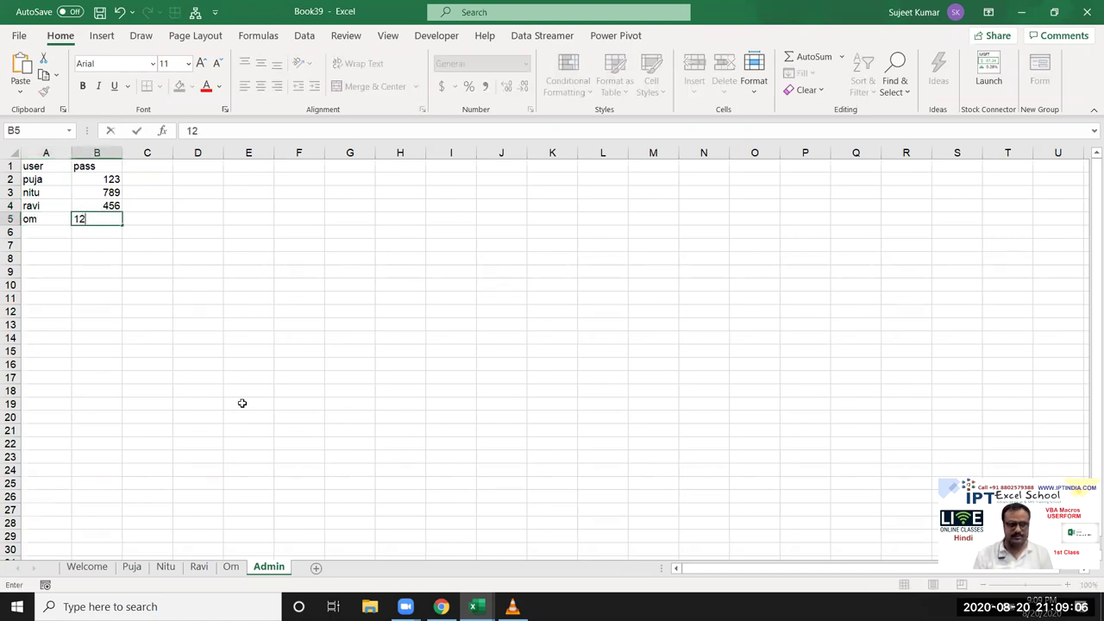
key(Return)
key(Left)
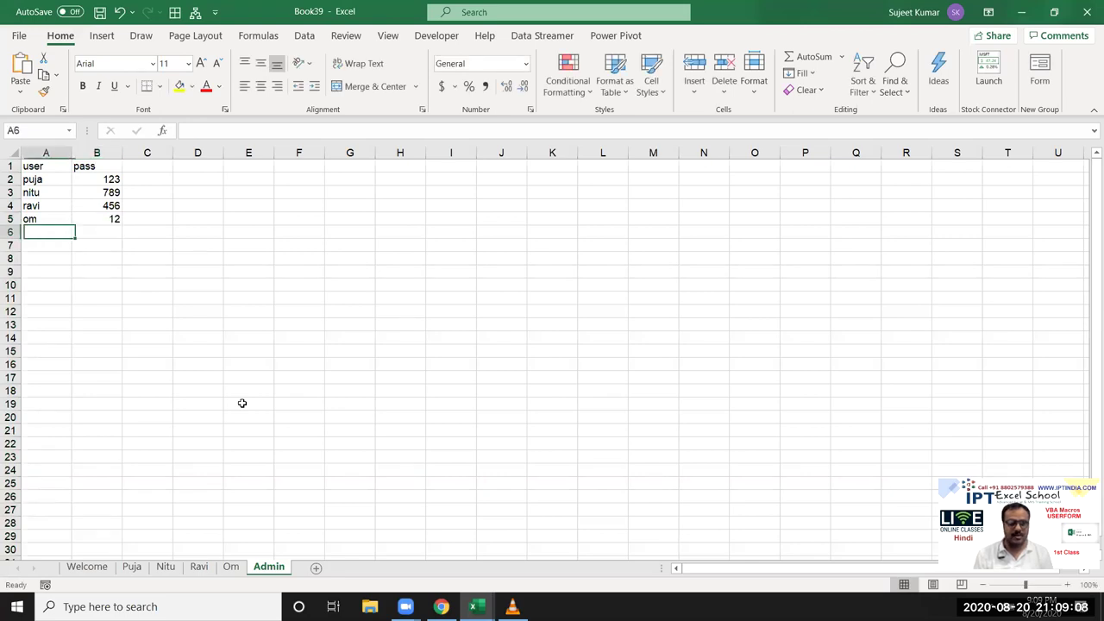
text(admin)
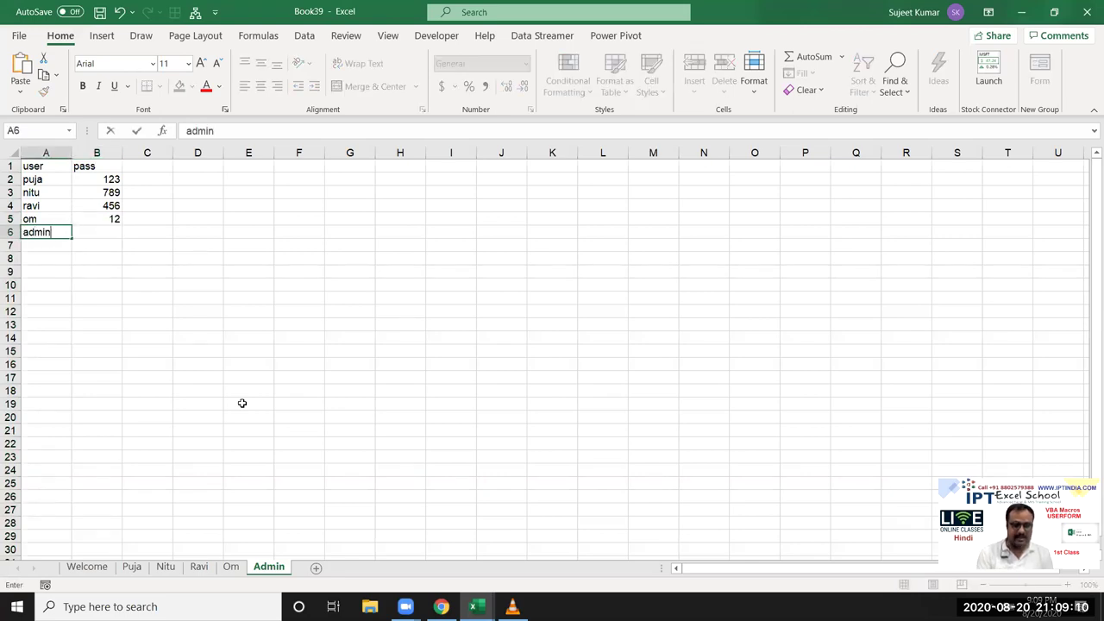
key(Tab)
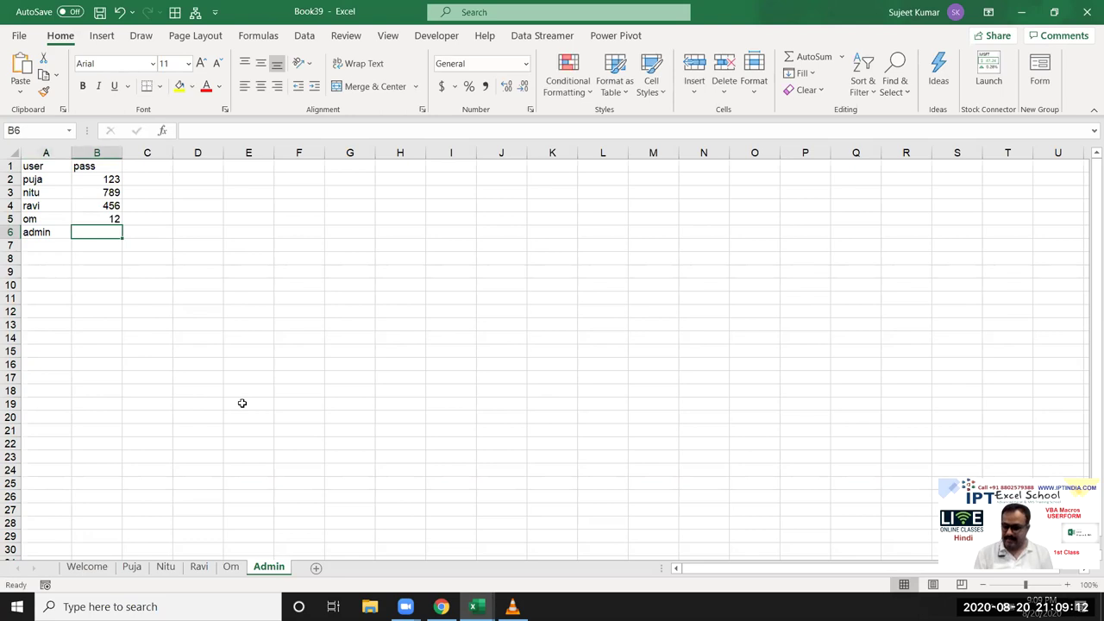
text(123456789)
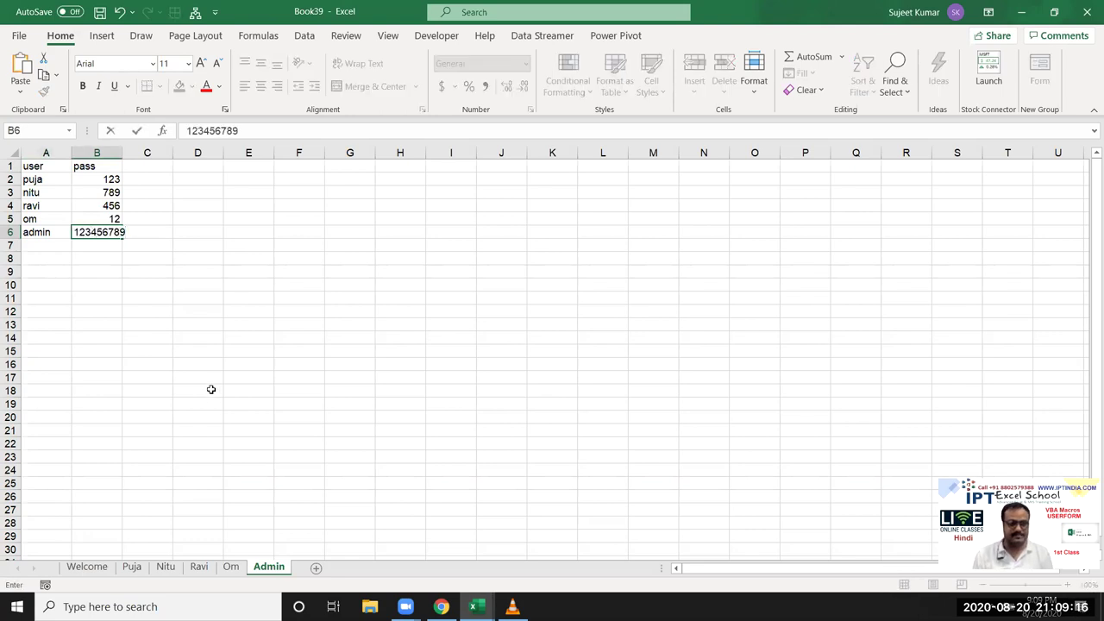
click(211, 389)
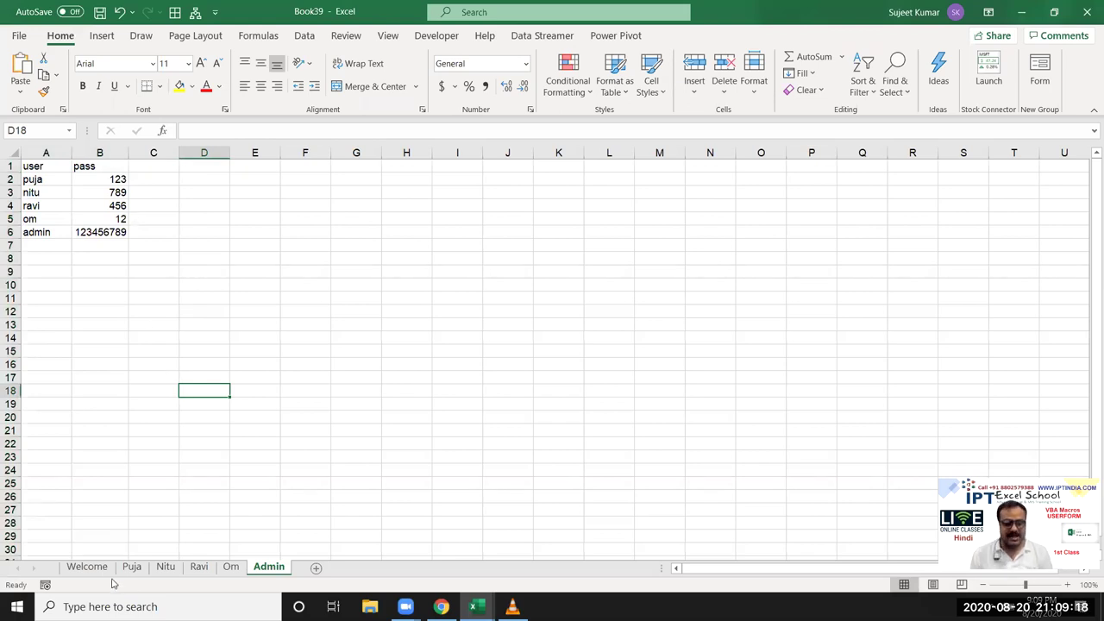
On the Welcome sheet, merge and centre B5:J12 and type Welcome into it
click(86, 567)
drag(86, 219, 490, 307)
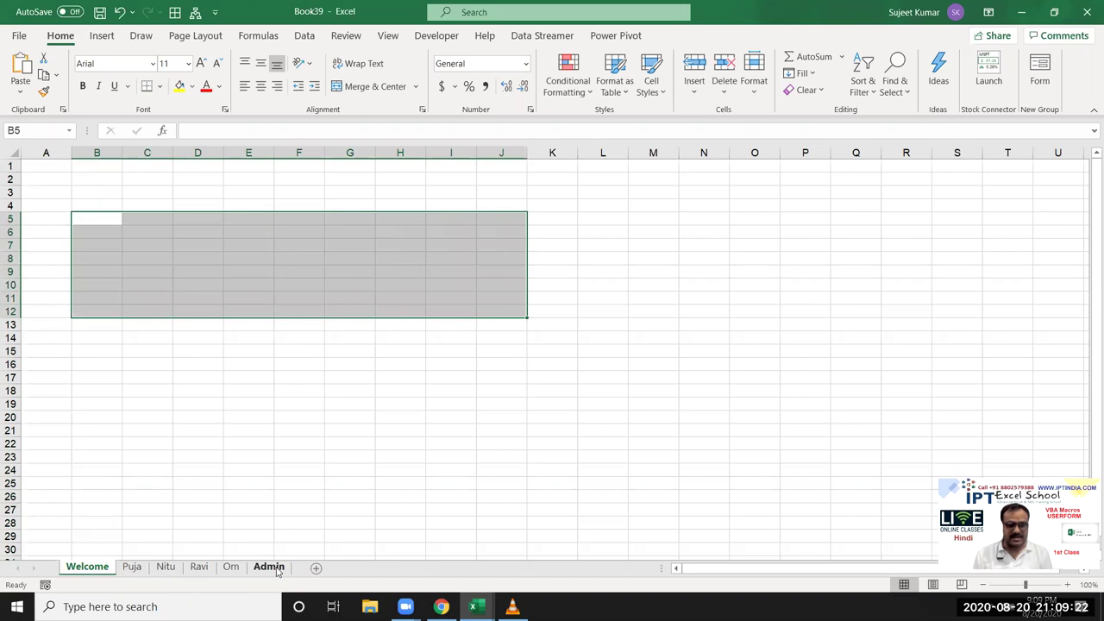
click(356, 87)
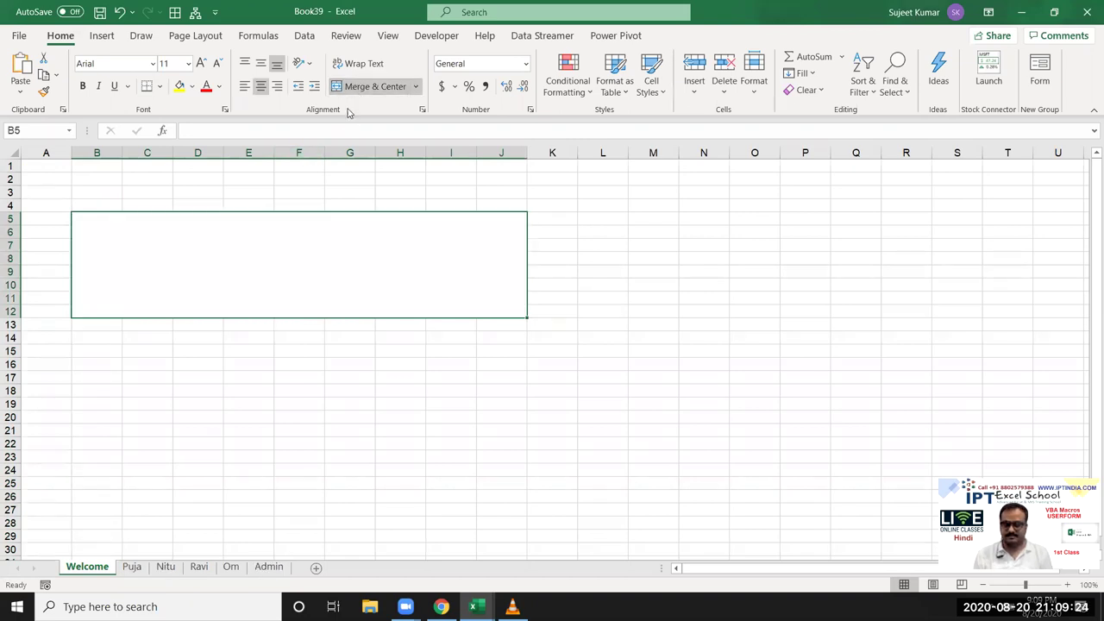
text(Wel)
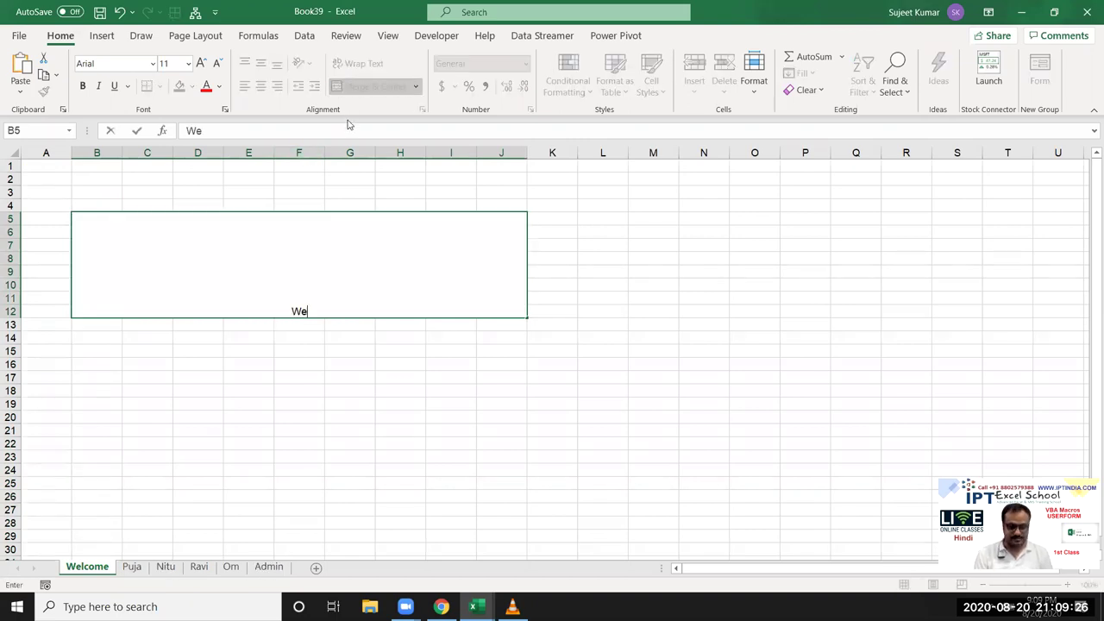
text(come)
key(Return)
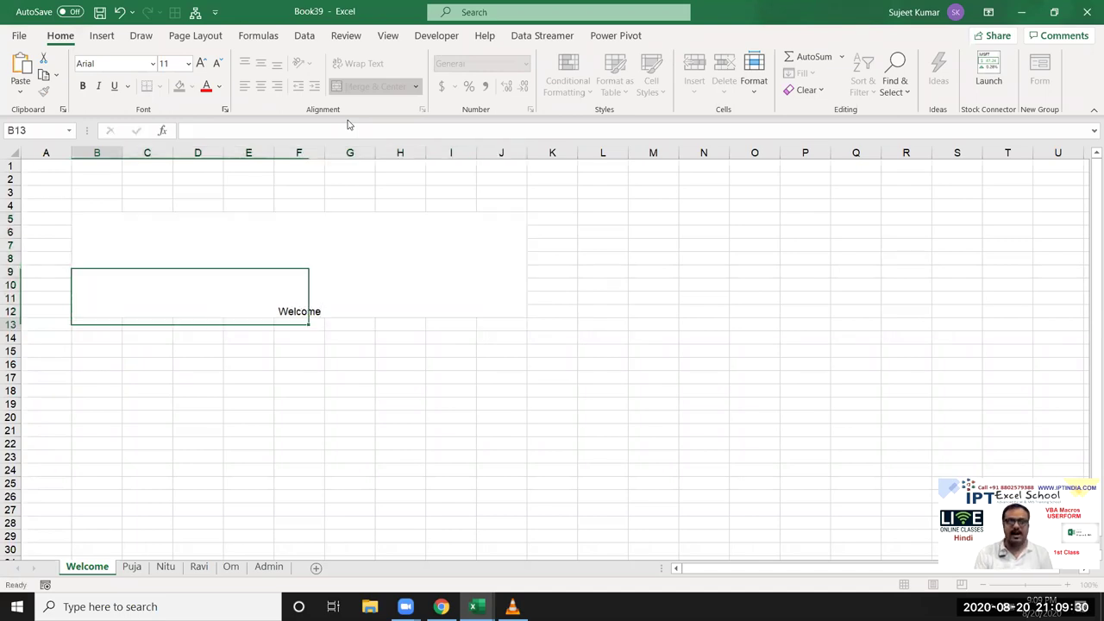
key(Up)
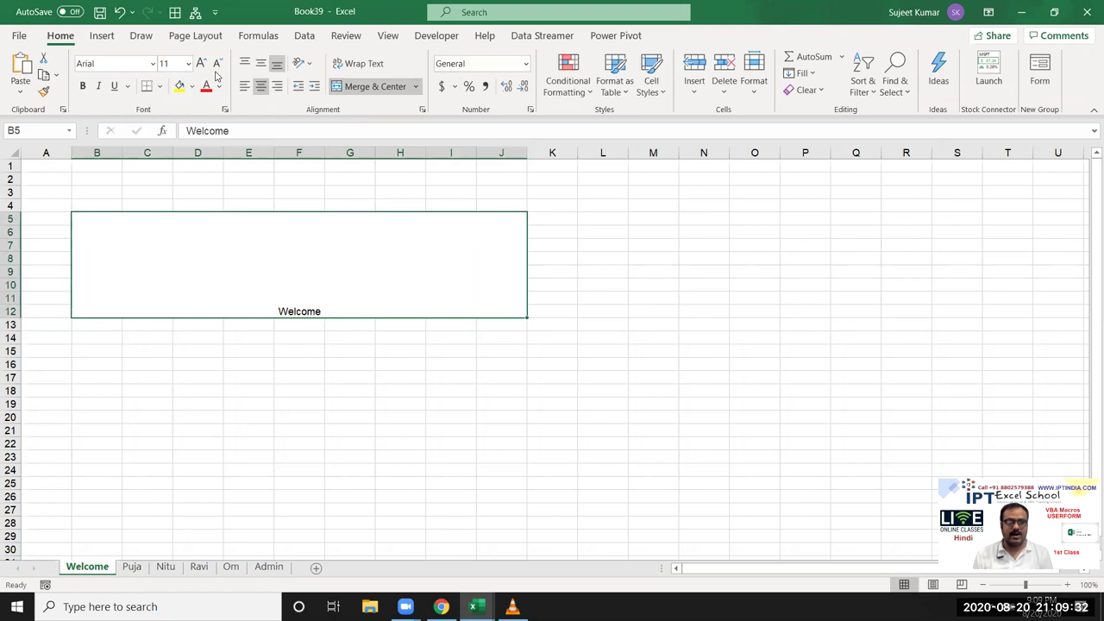
Enlarge the Welcome heading's font size to 72
click(202, 66)
click(202, 67)
click(202, 66)
click(202, 66)
click(201, 66)
click(202, 67)
click(203, 67)
click(202, 67)
click(203, 68)
click(203, 68)
click(203, 67)
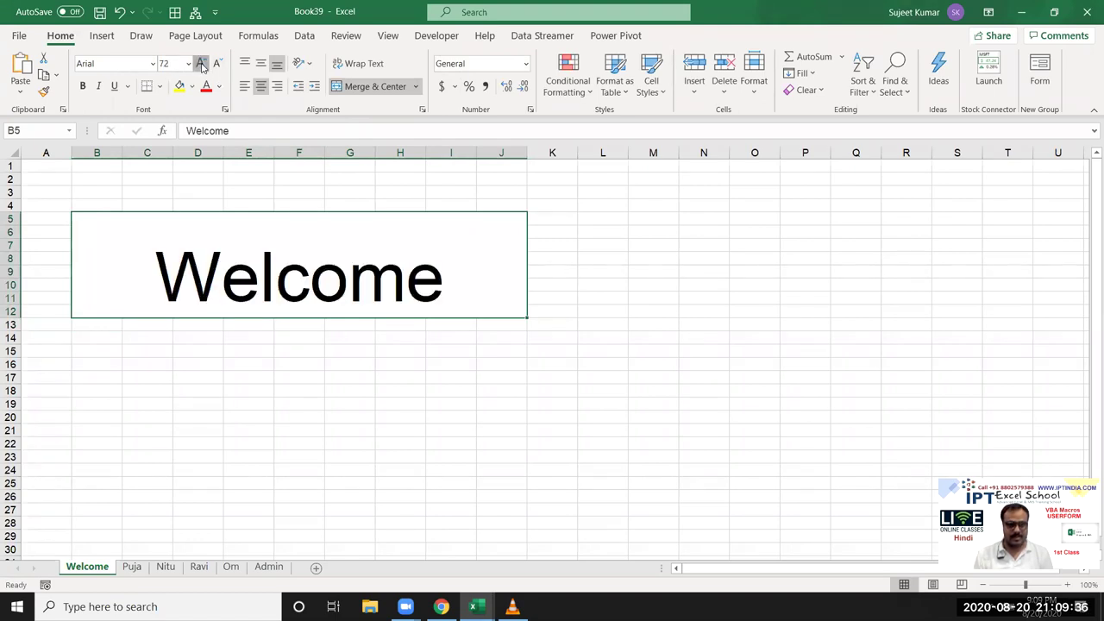
click(307, 350)
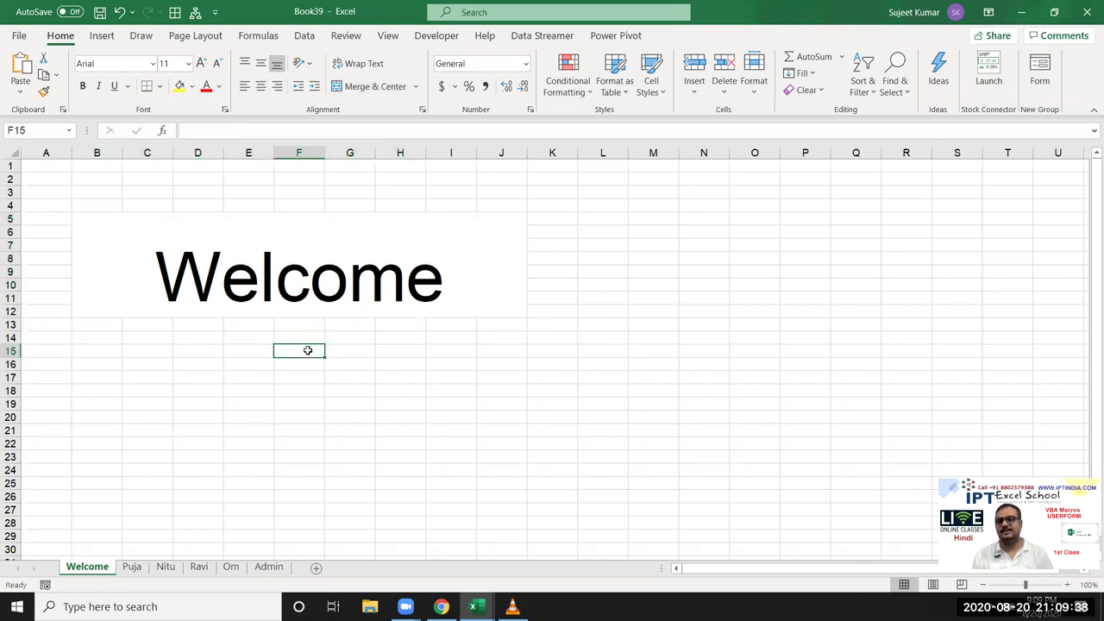
click(428, 339)
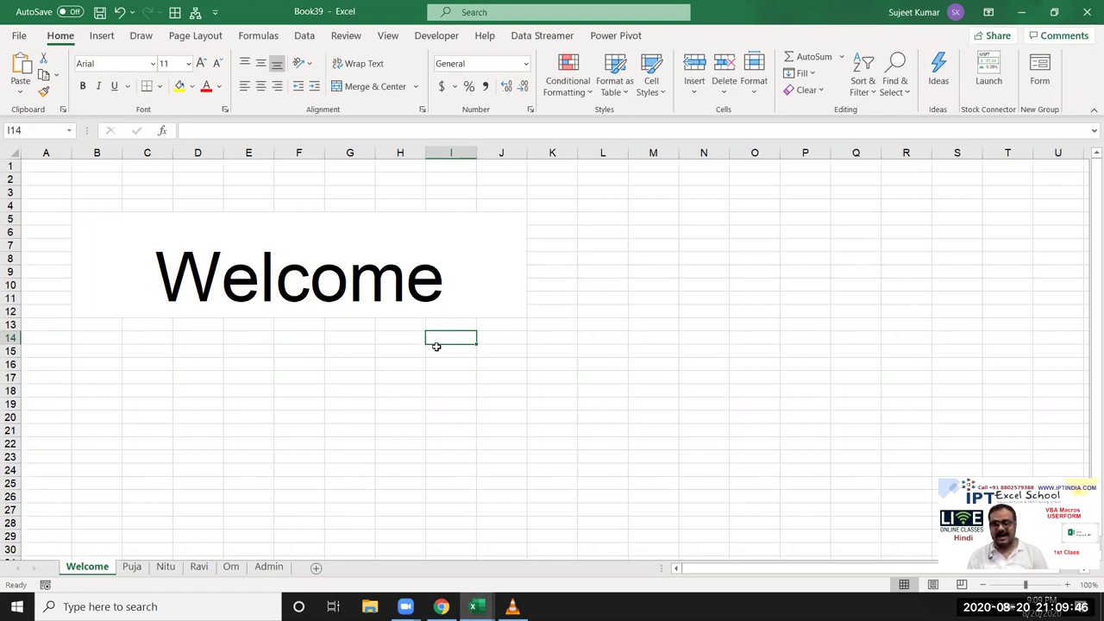
Check a user sheet, then open the Visual Basic editor from the Developer tab
click(164, 568)
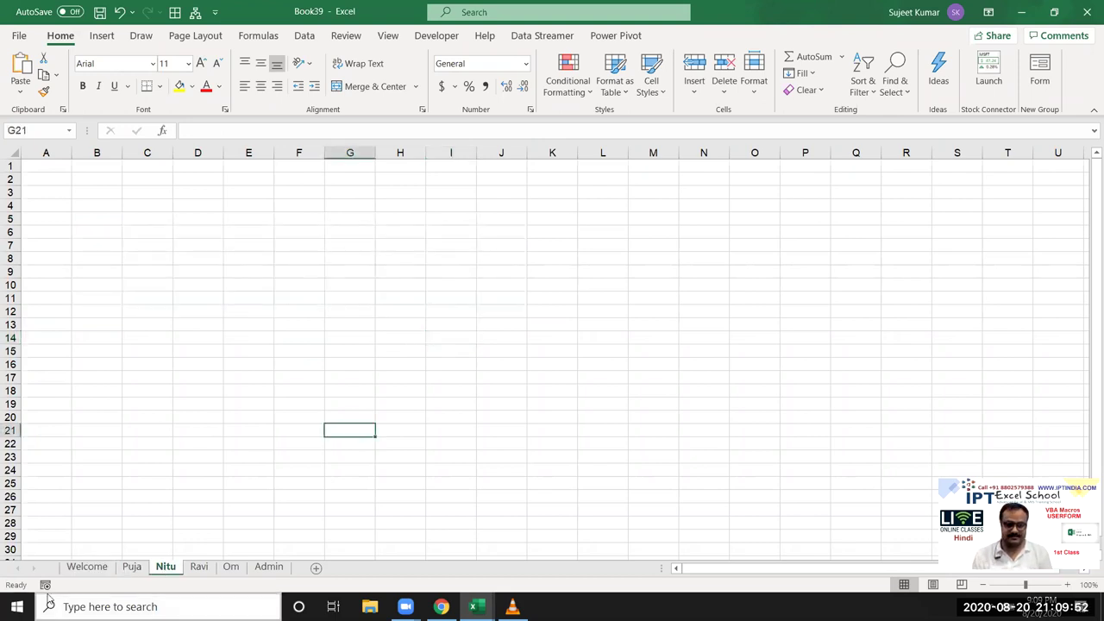
click(86, 567)
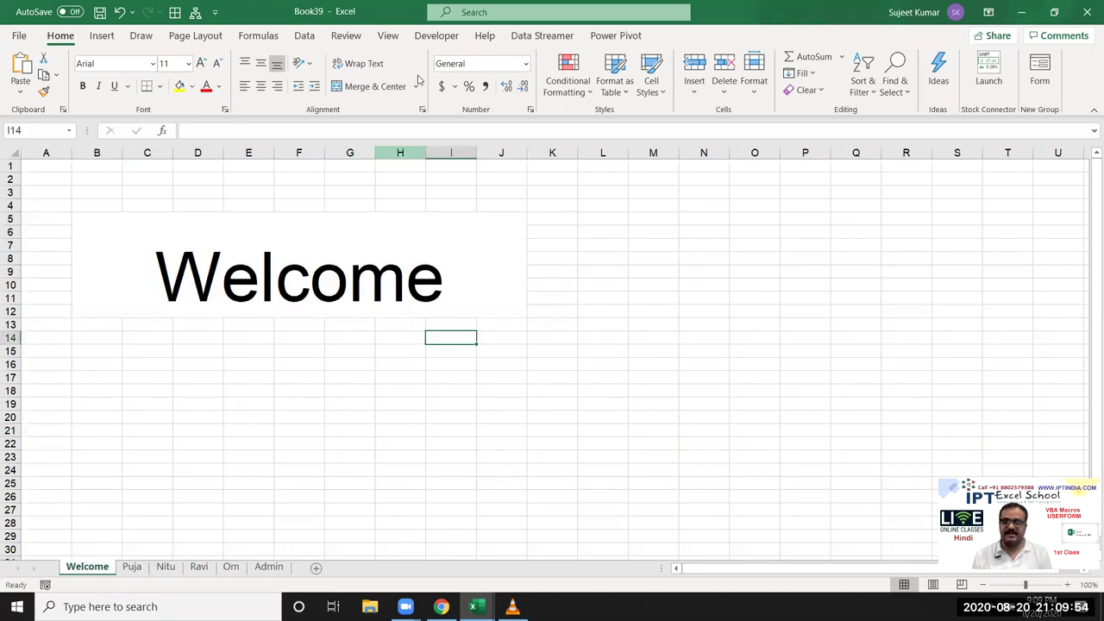
click(434, 38)
click(21, 76)
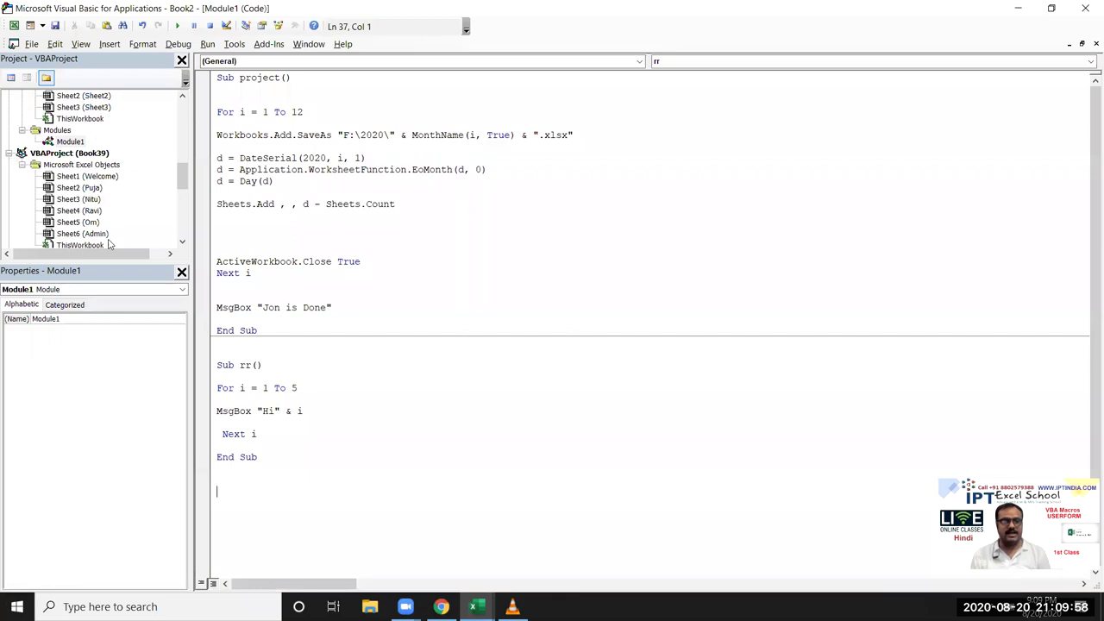
Rearrange the Excel and VBA windows so the code editor is back in view
scroll(69, 200, down, 4)
scroll(92, 234, down, 2)
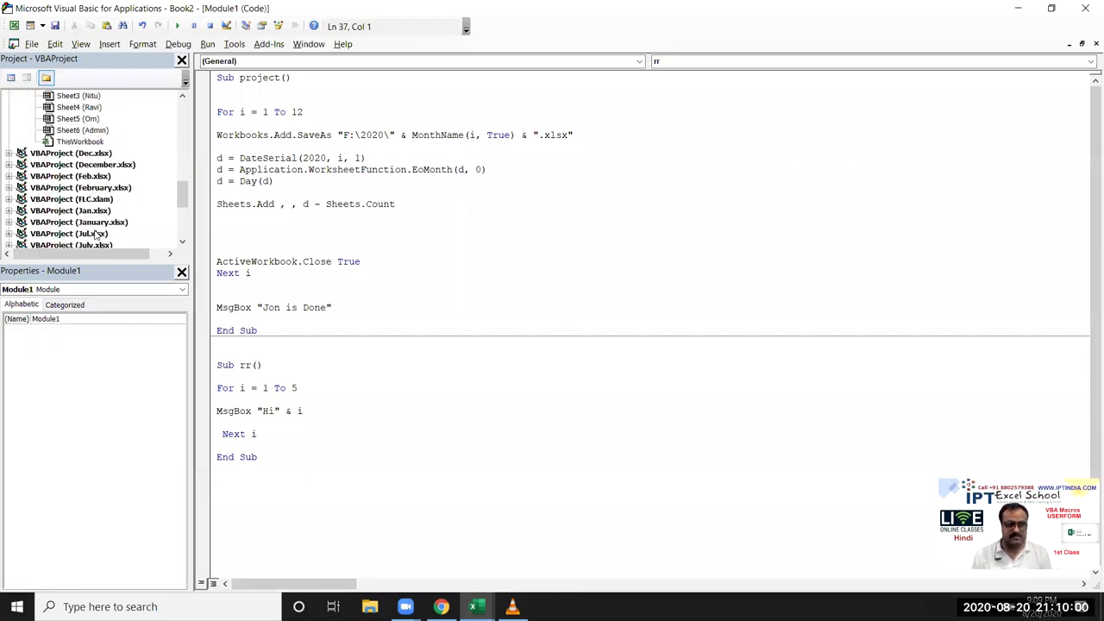
scroll(95, 237, down, 2)
scroll(108, 239, down, 1)
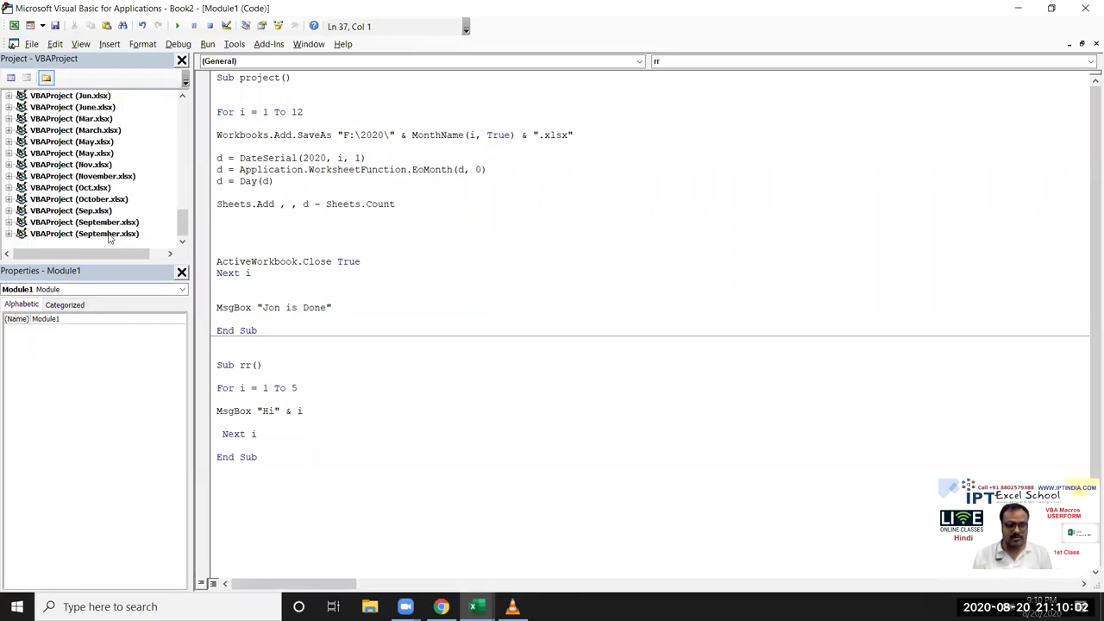
key(alt+F11)
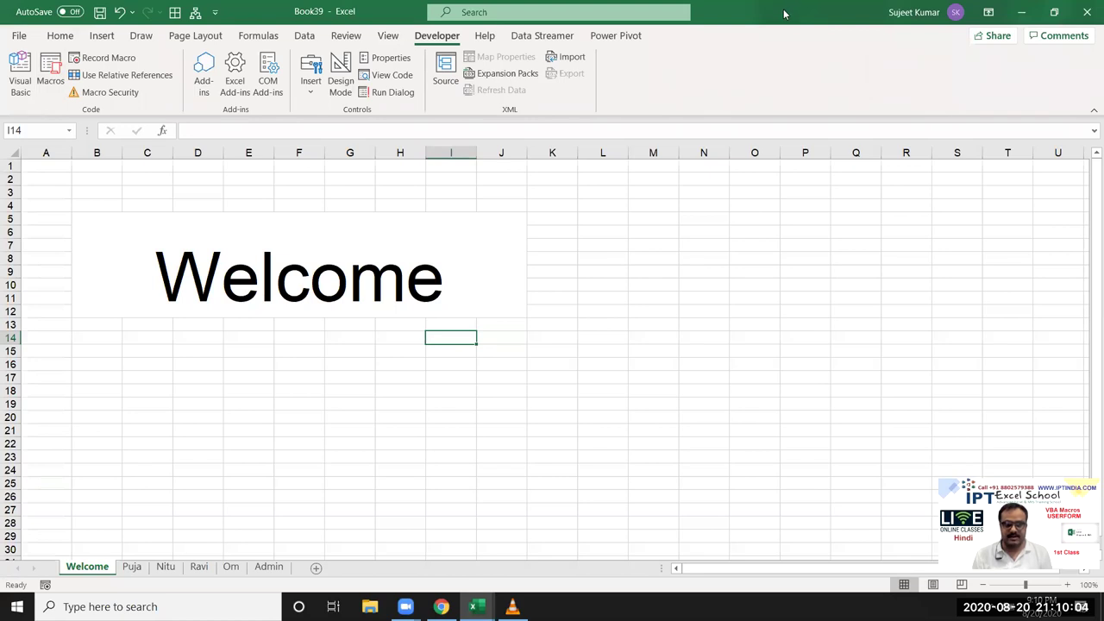
drag(784, 14, 779, 103)
double_click(778, 92)
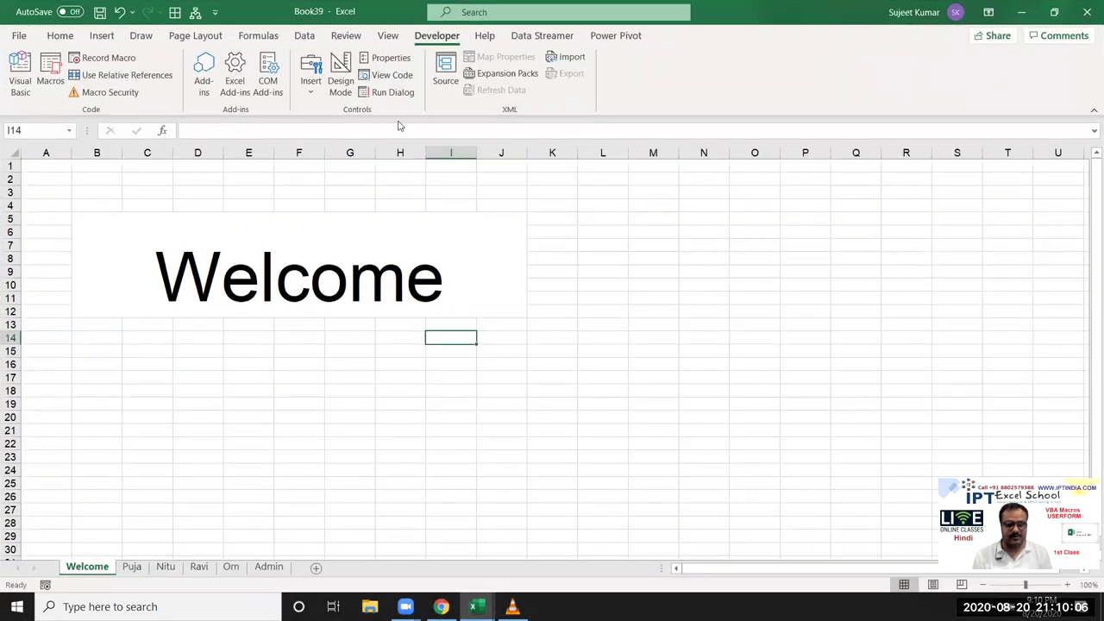
key(alt+F11)
Scroll the Project Explorer to VBAProject (Book39) and select its Microsoft Excel Objects
scroll(147, 199, up, 2)
scroll(143, 193, up, 2)
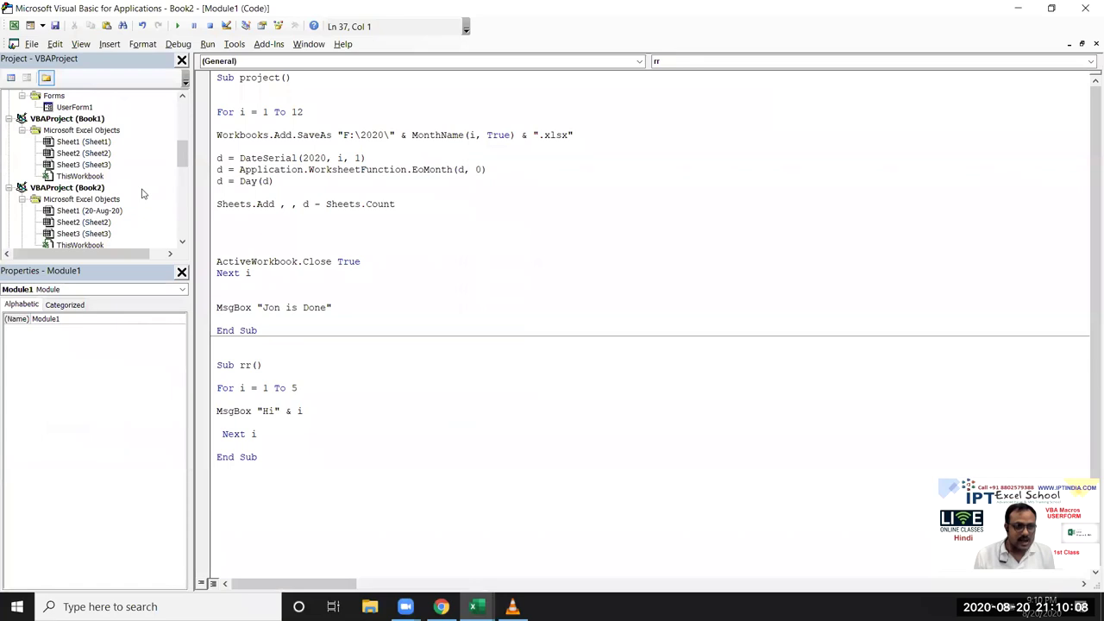
scroll(144, 194, up, 2)
scroll(143, 194, up, 3)
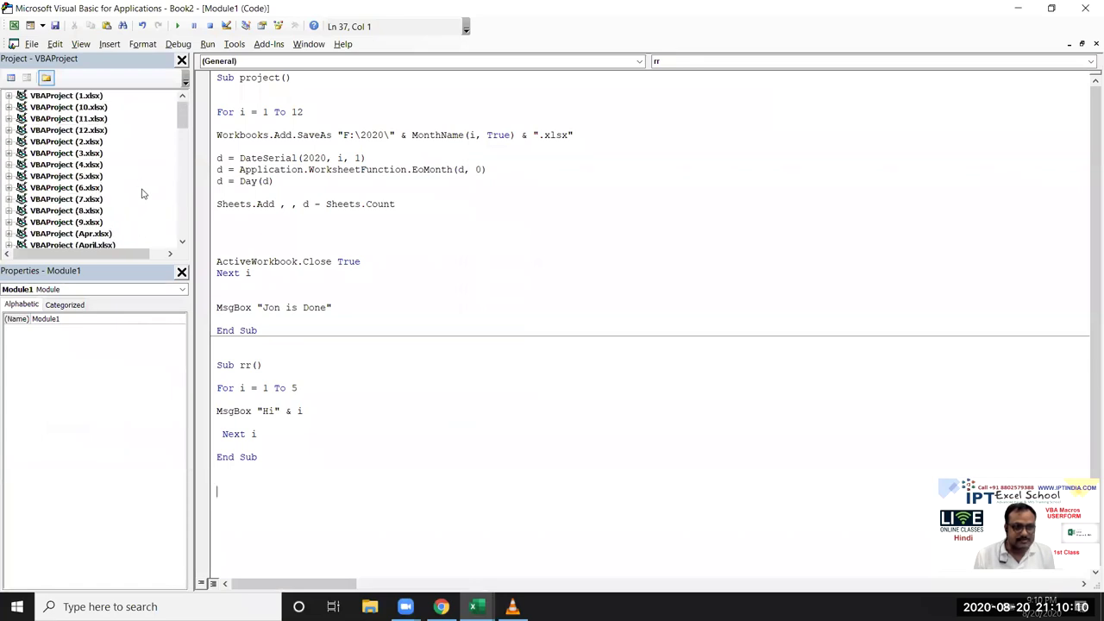
scroll(108, 156, down, 1)
scroll(112, 181, down, 1)
scroll(117, 197, down, 1)
scroll(117, 198, down, 1)
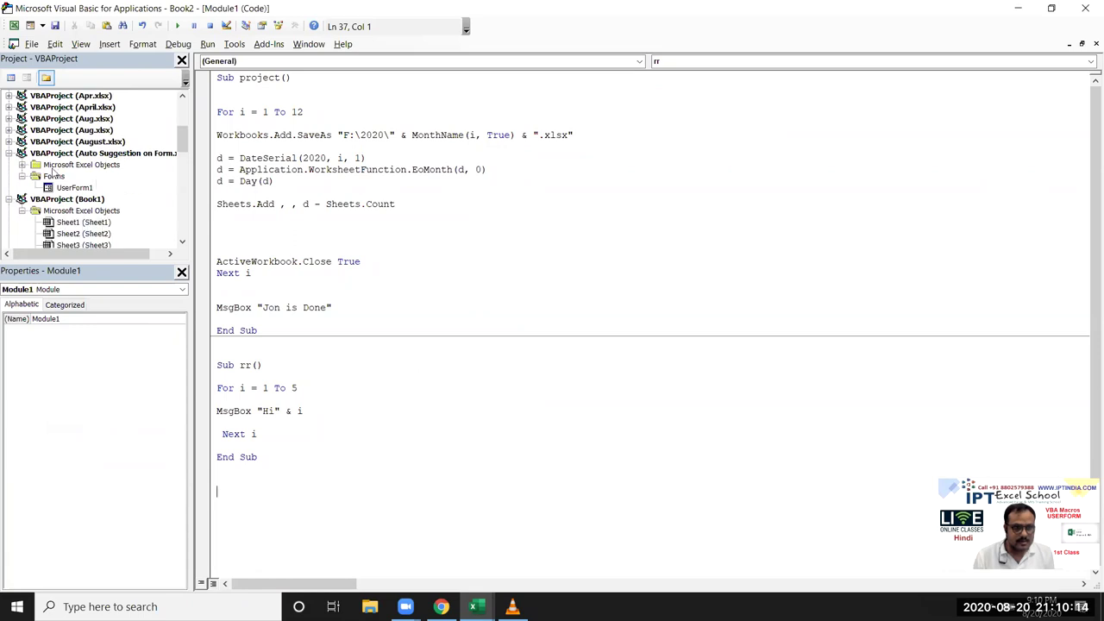
scroll(118, 200, down, 1)
scroll(116, 201, down, 1)
scroll(114, 201, down, 1)
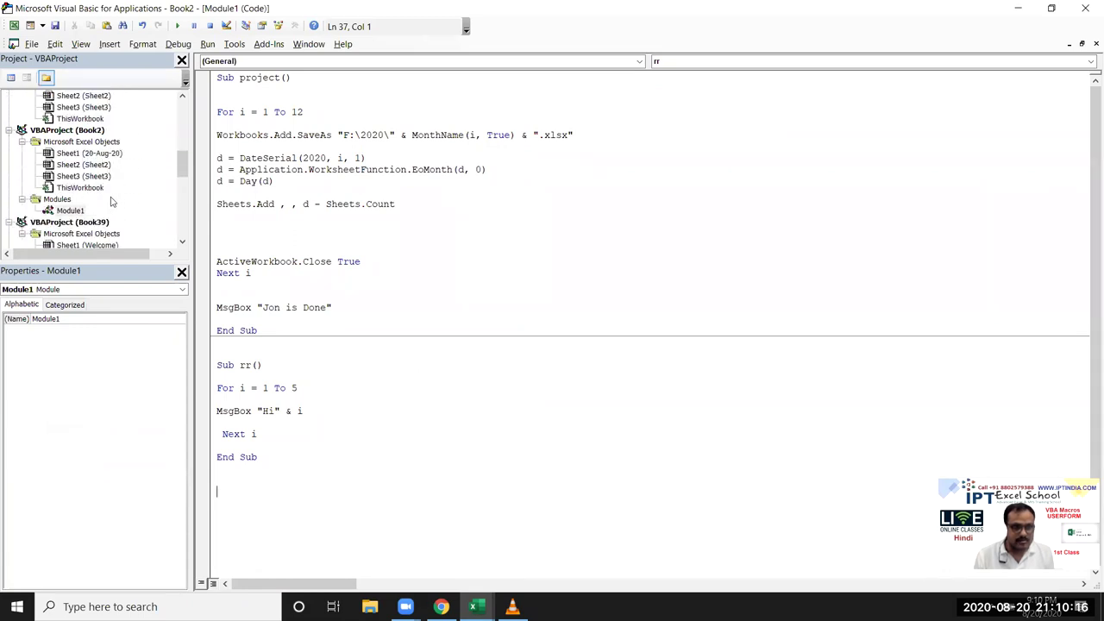
scroll(113, 201, down, 1)
scroll(93, 193, down, 1)
scroll(87, 177, down, 1)
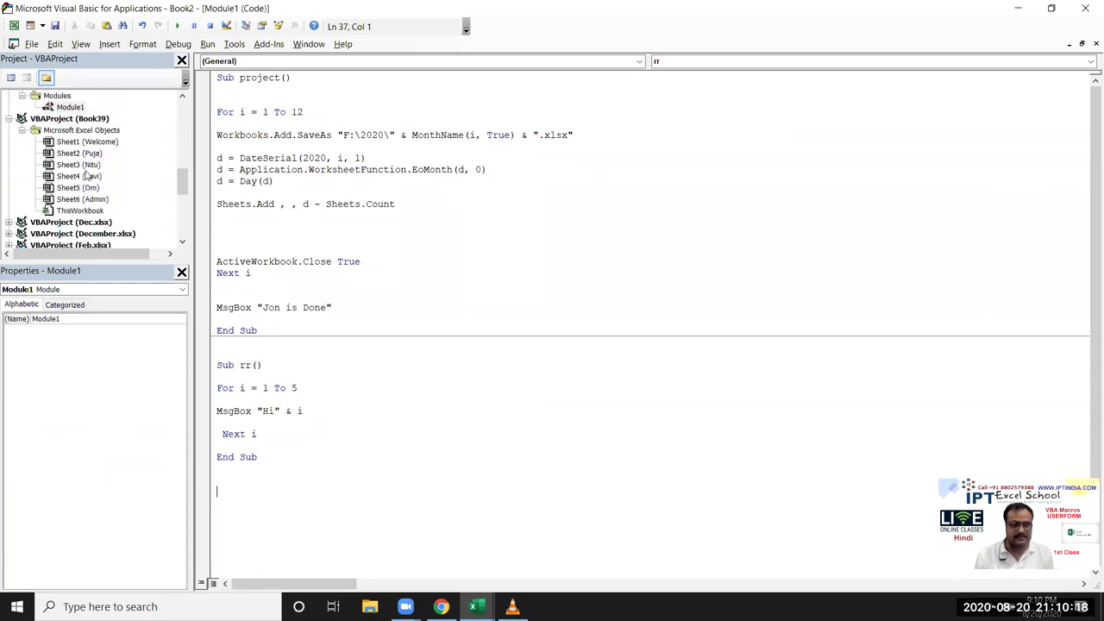
click(86, 131)
Insert a new UserForm into Book39 and resize it wider and shorter
click(110, 44)
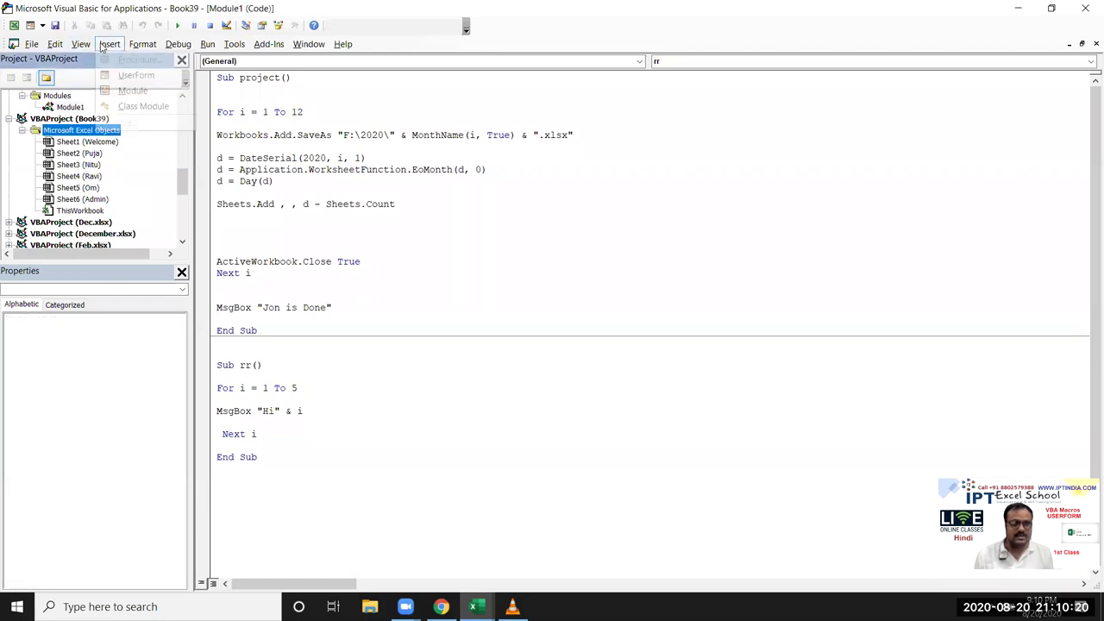
click(127, 91)
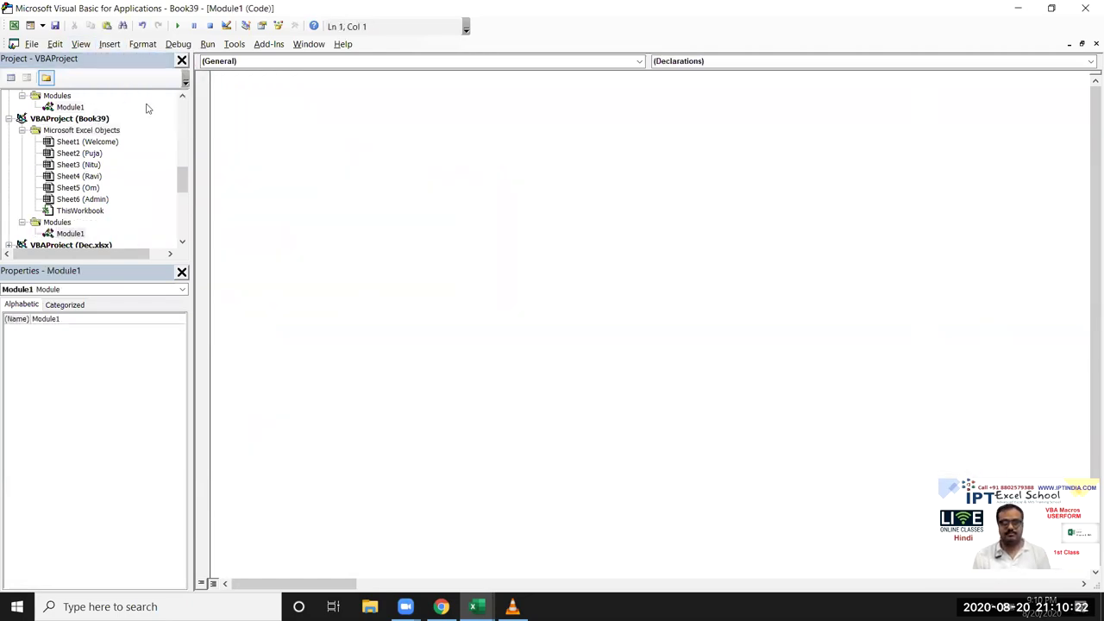
click(107, 44)
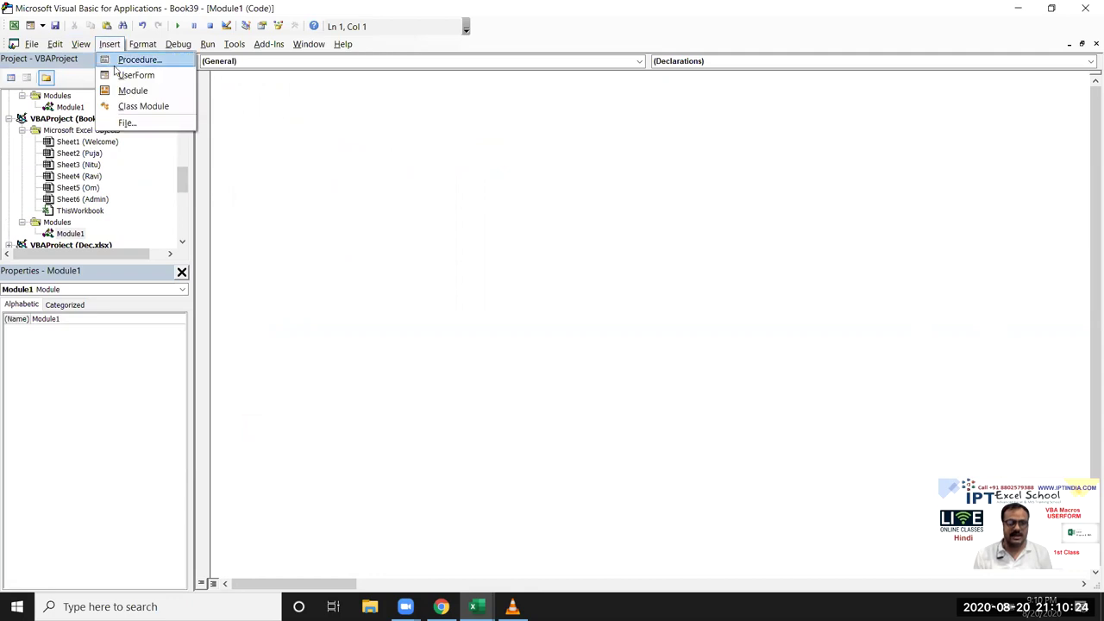
click(128, 75)
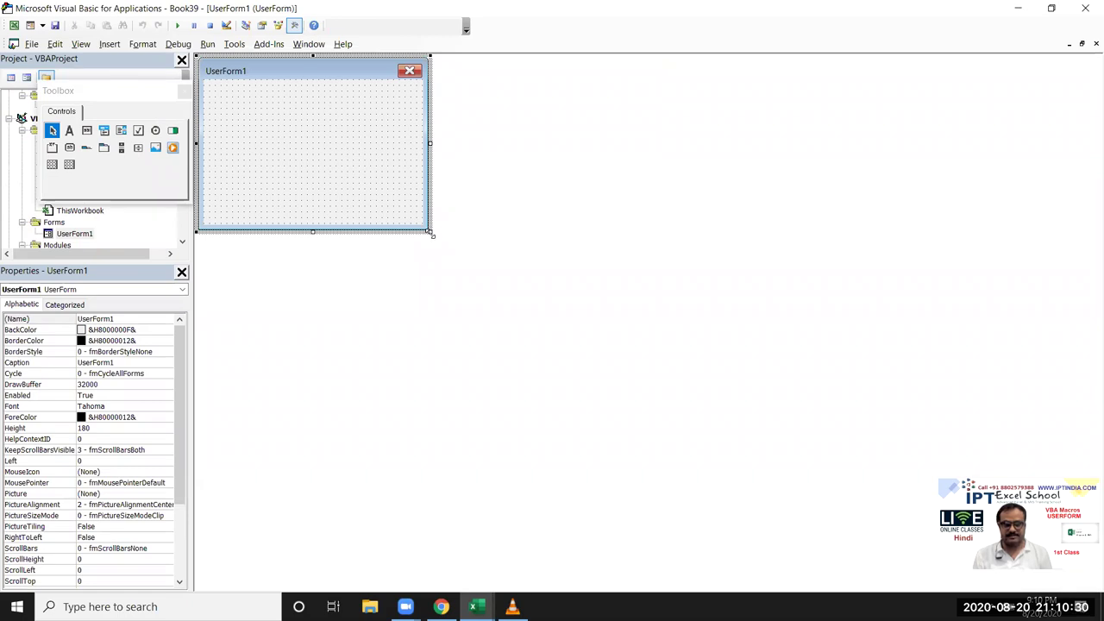
drag(430, 233, 547, 188)
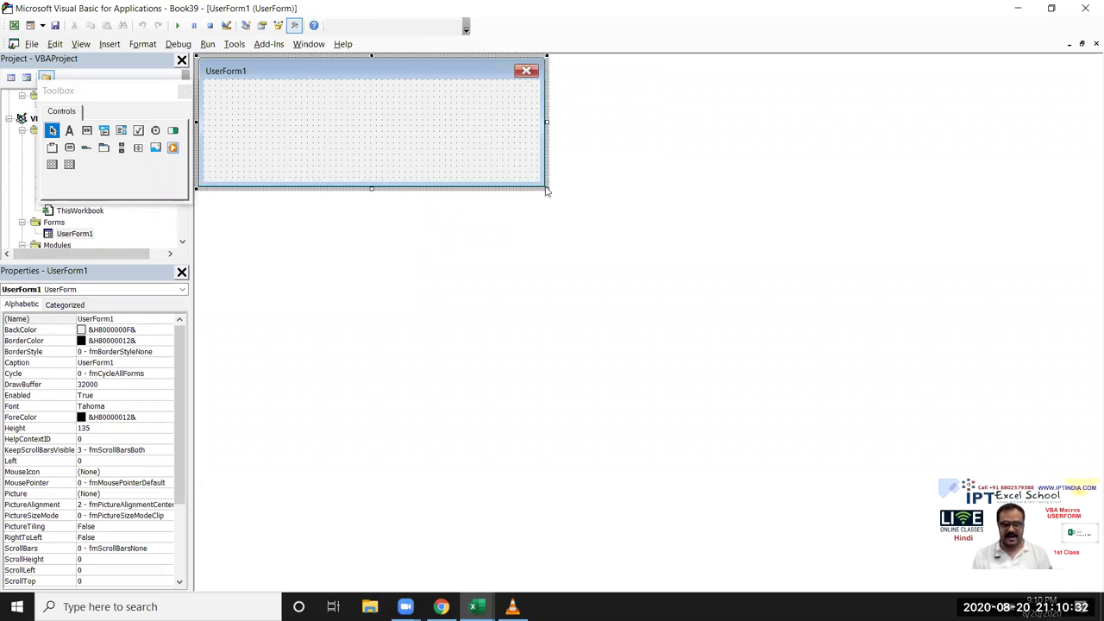
Set the form's Caption property to 'Log in Form'
click(153, 343)
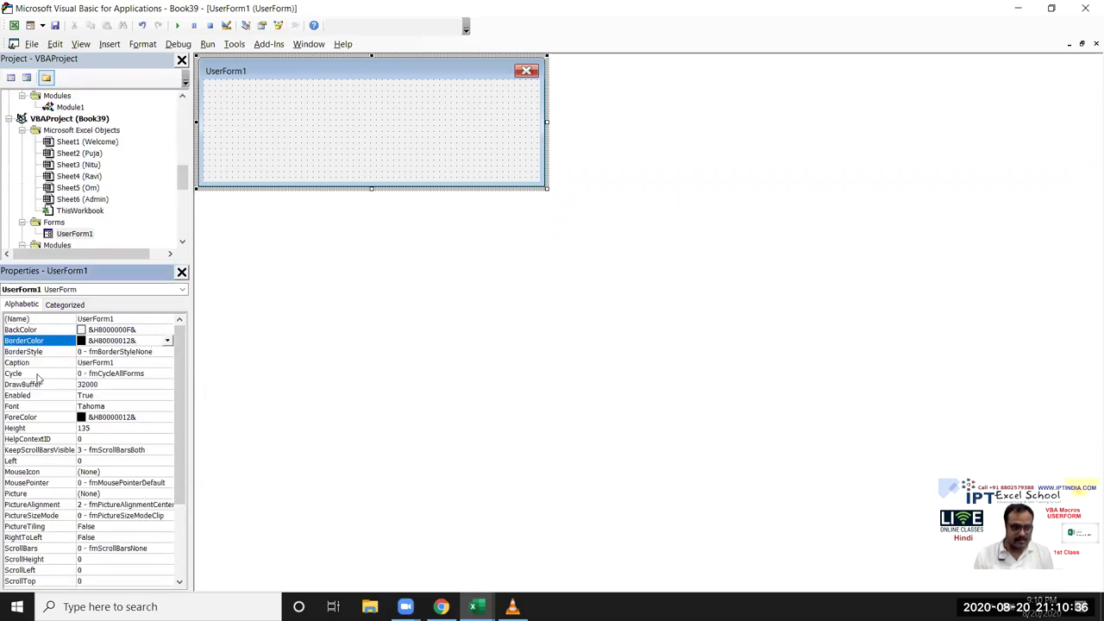
click(328, 96)
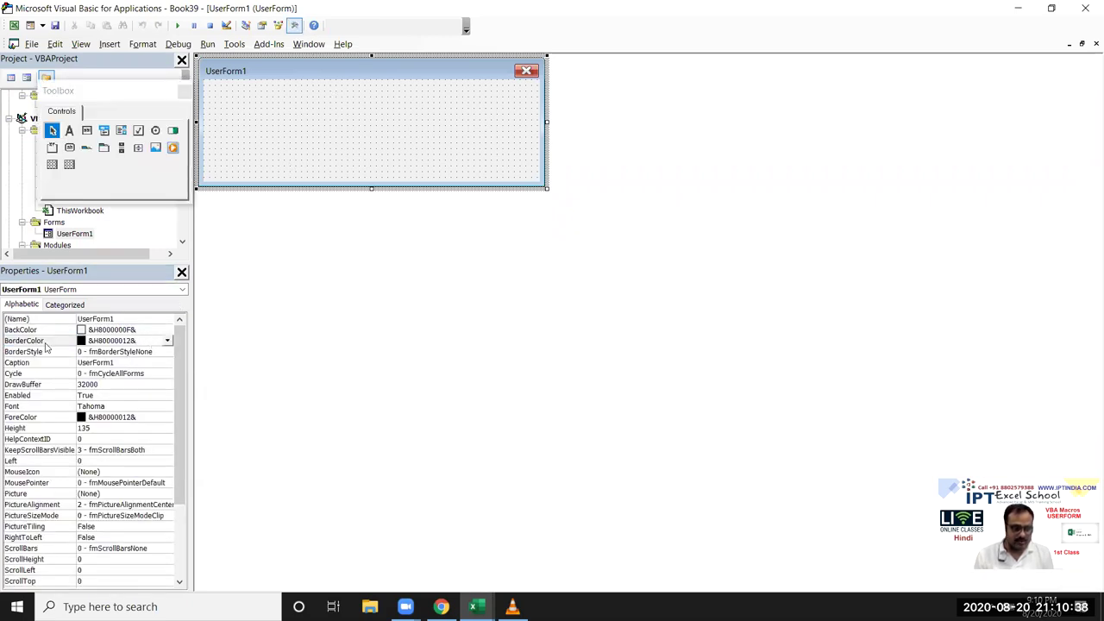
click(120, 364)
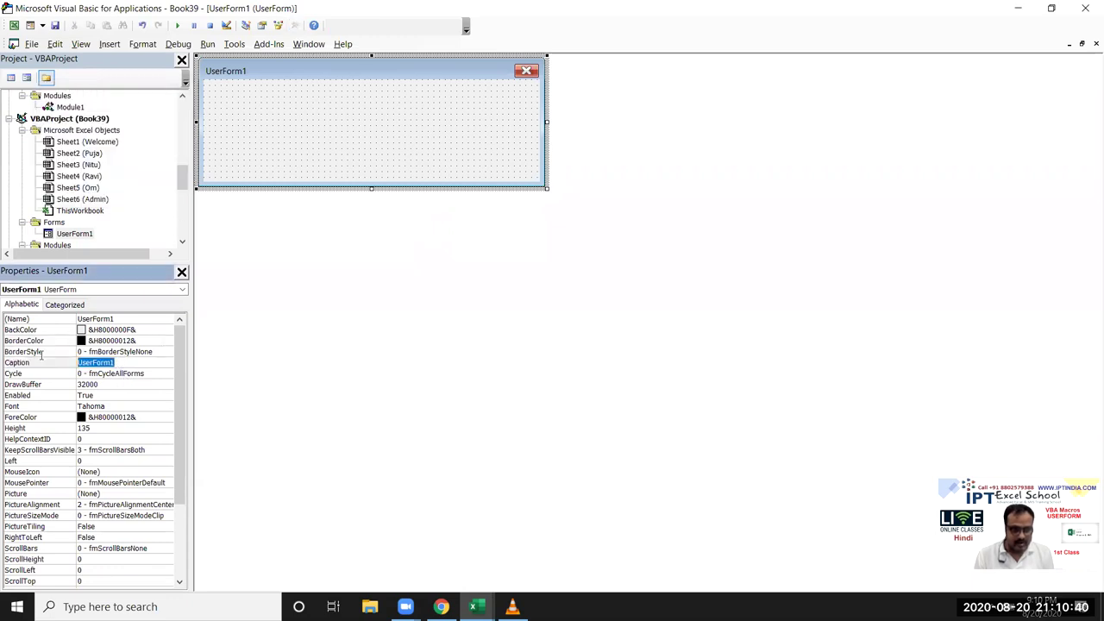
text(Log)
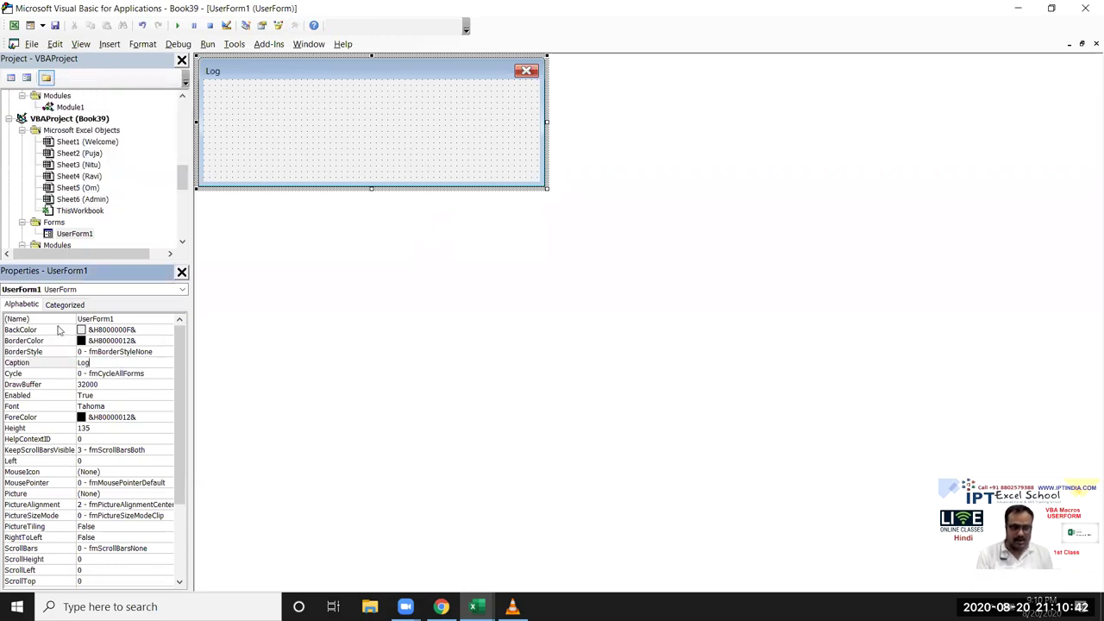
text( in Form)
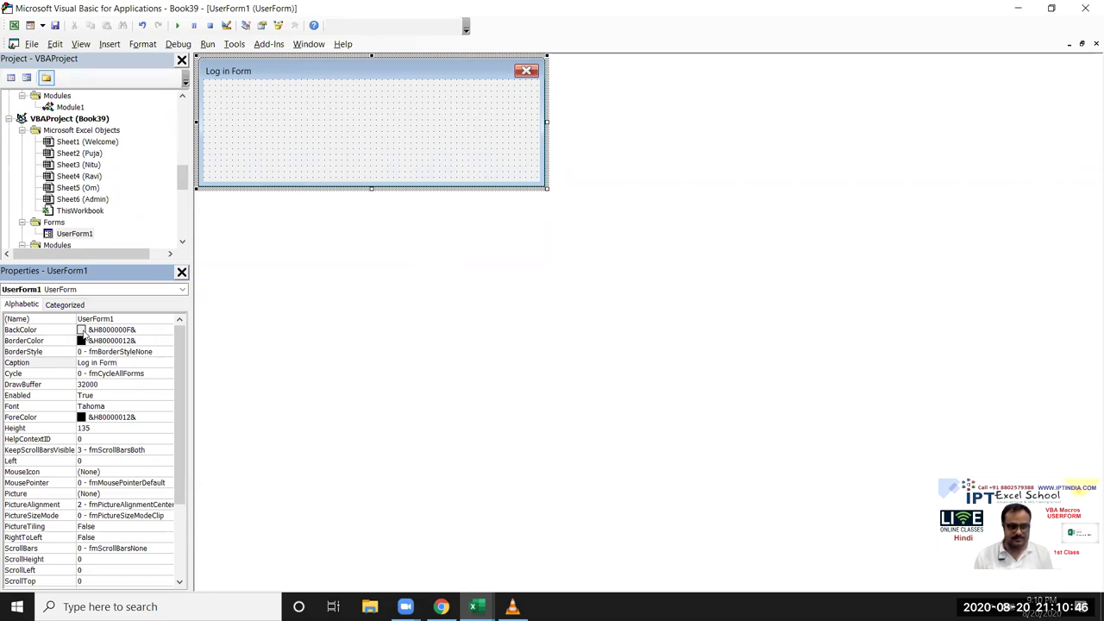
click(271, 136)
Draw two stacked text boxes near the top of the Log in Form
click(86, 130)
drag(260, 104, 394, 126)
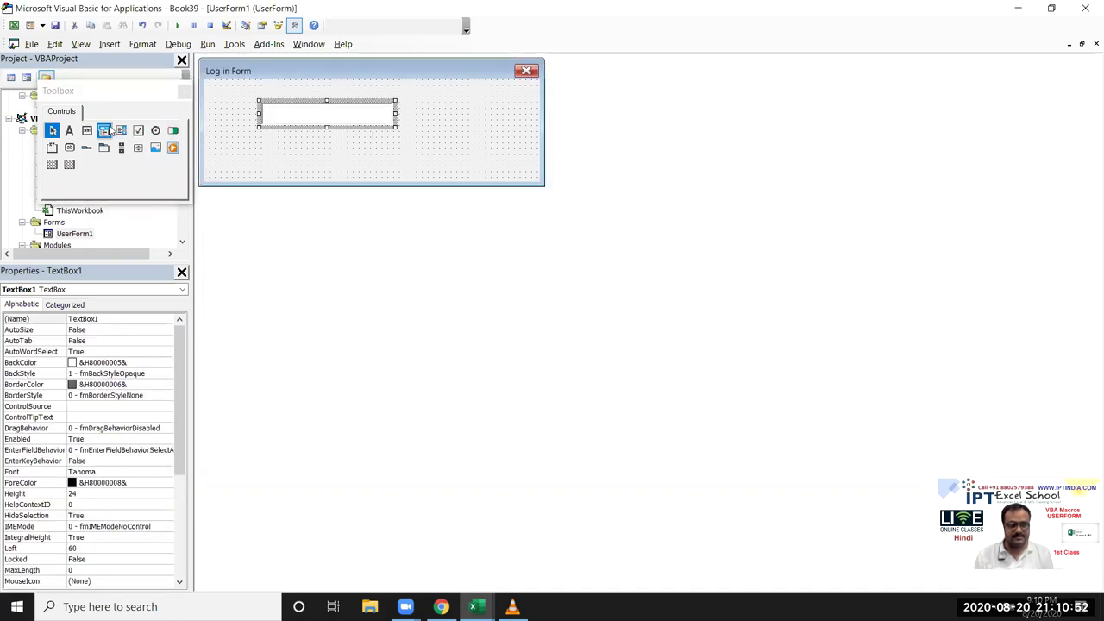
drag(261, 136, 395, 162)
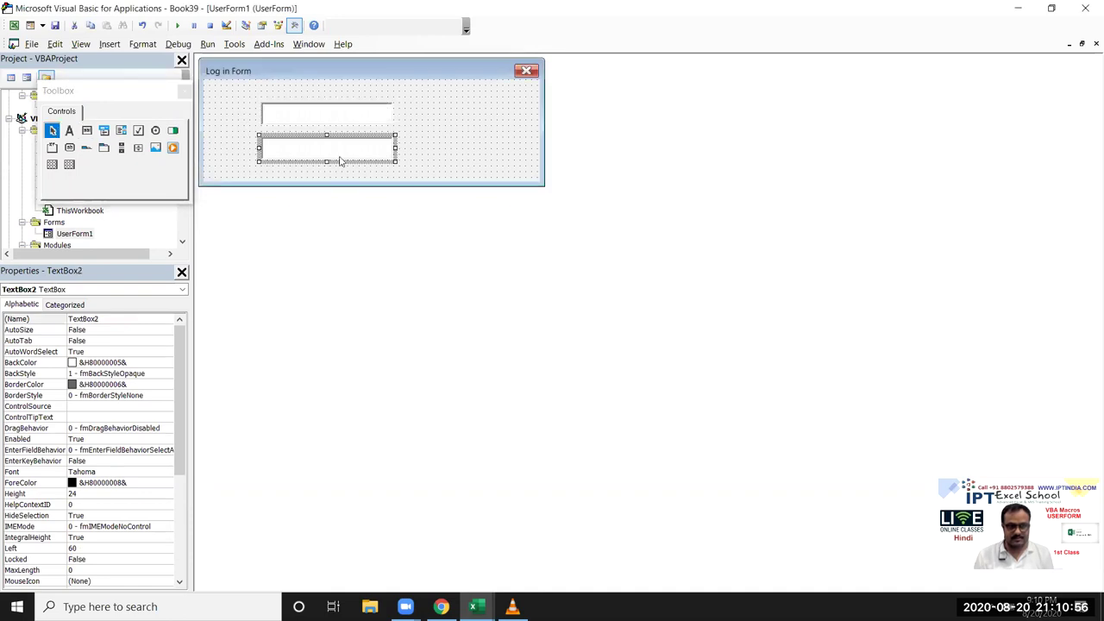
click(237, 124)
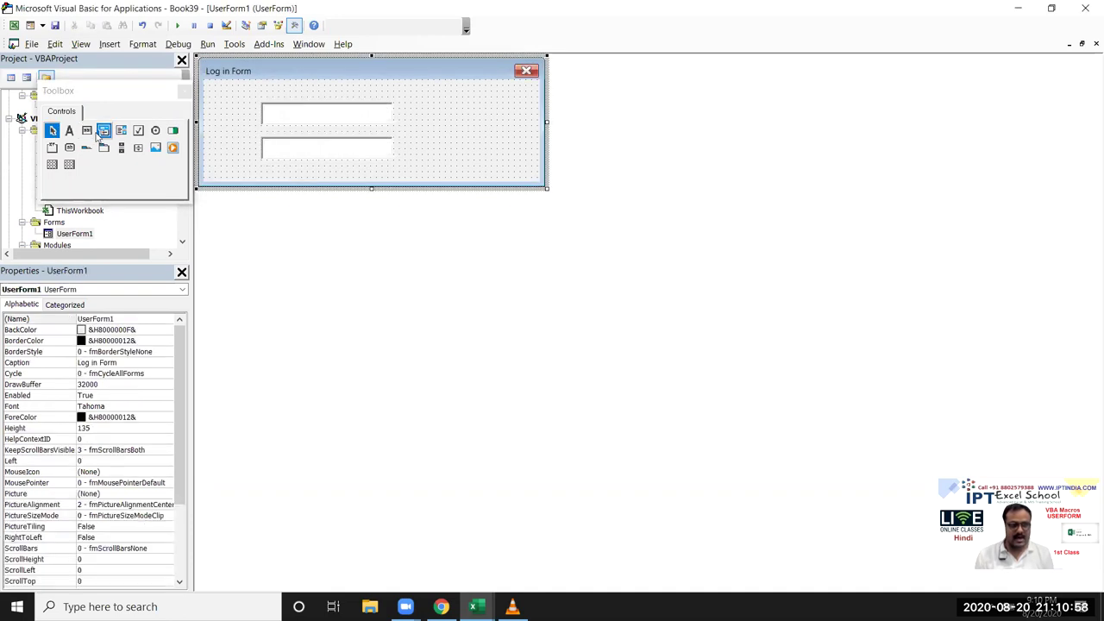
Add a label captioned 'User' beside the first text box, sized to fit its text
click(69, 130)
drag(209, 98, 251, 122)
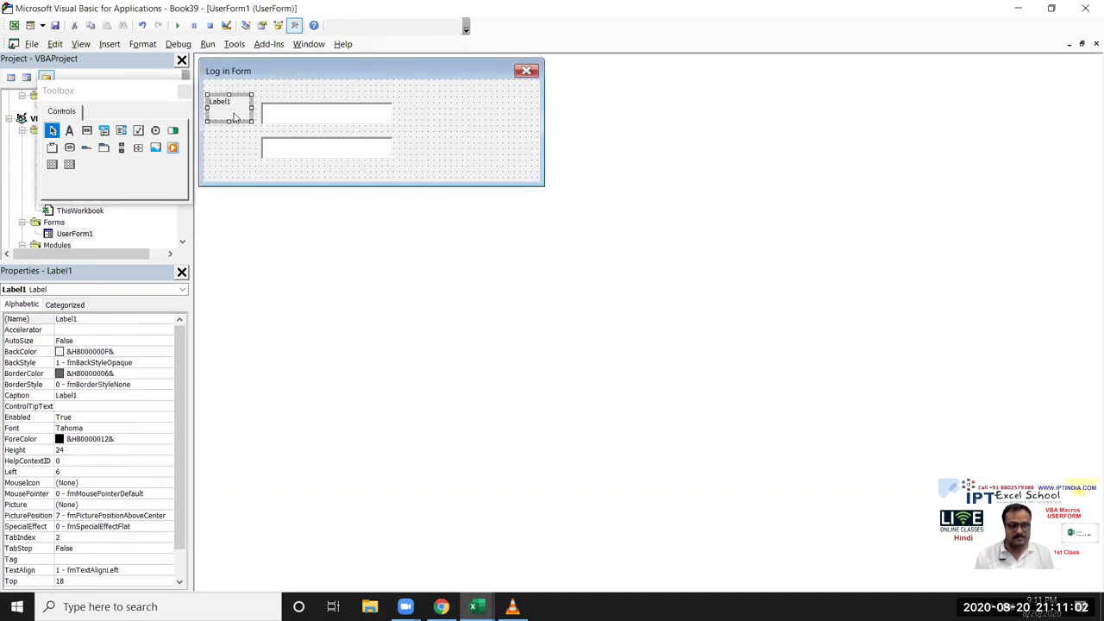
click(235, 118)
key(BackSpace)
key(BackSpace)
key(BackSpace)
key(BackSpace)
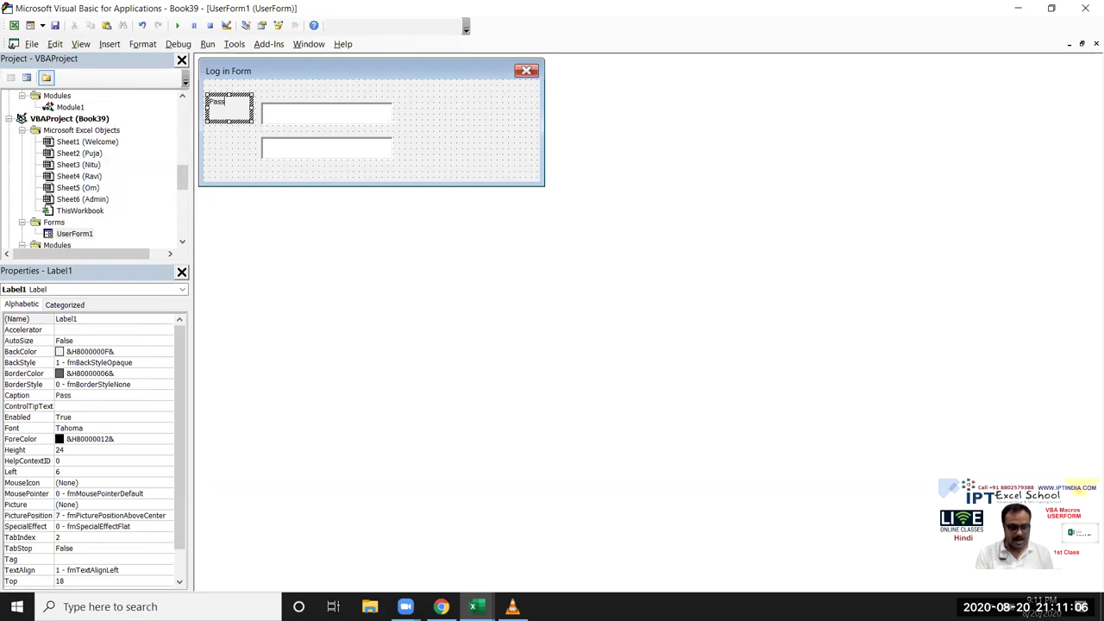
text(er)
click(236, 138)
click(239, 117)
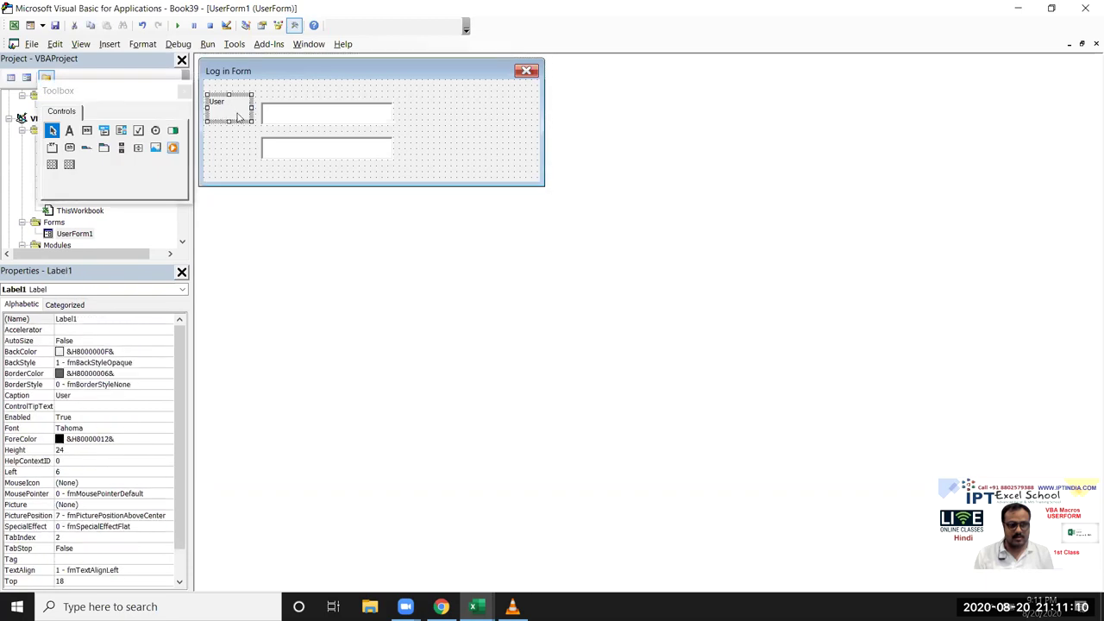
double_click(250, 121)
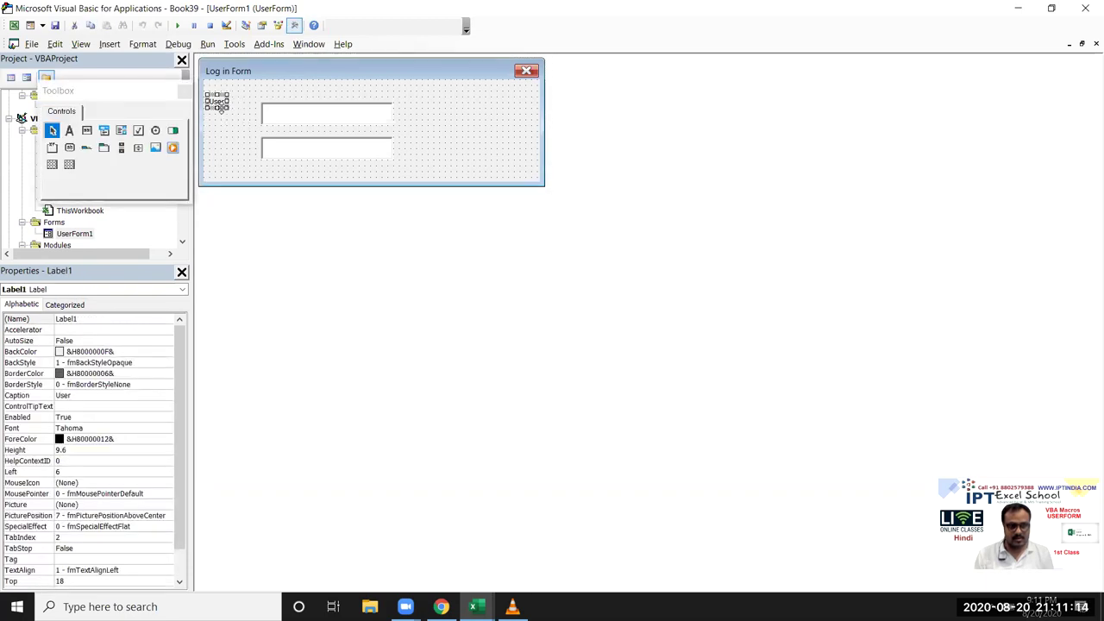
drag(223, 115, 247, 126)
click(237, 144)
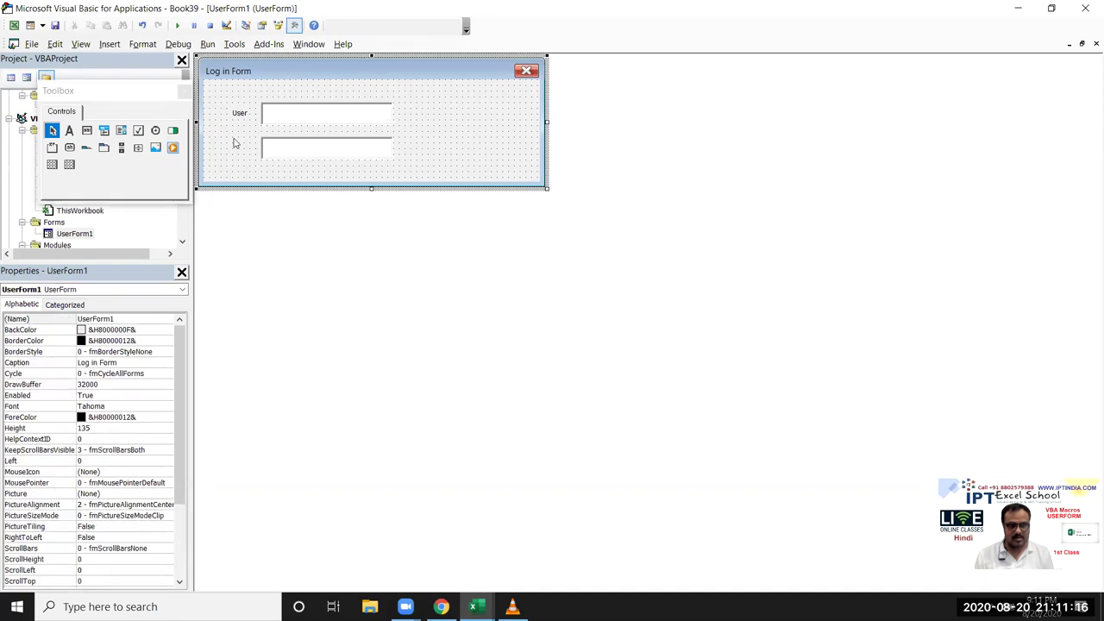
Add a label captioned 'Password' beside the second text box
click(69, 130)
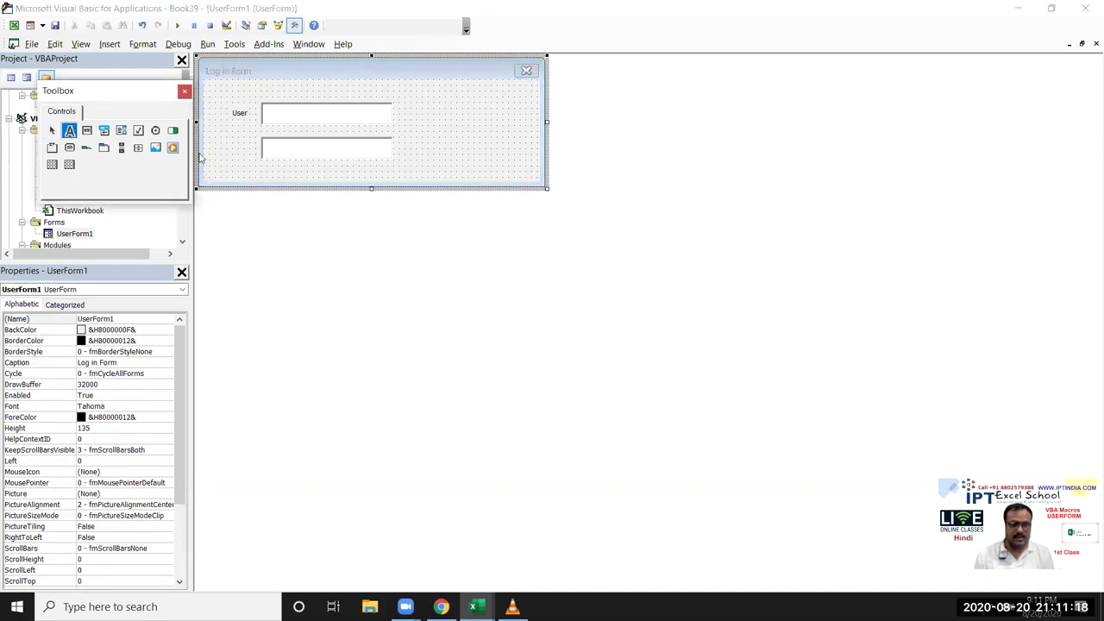
drag(207, 142, 250, 155)
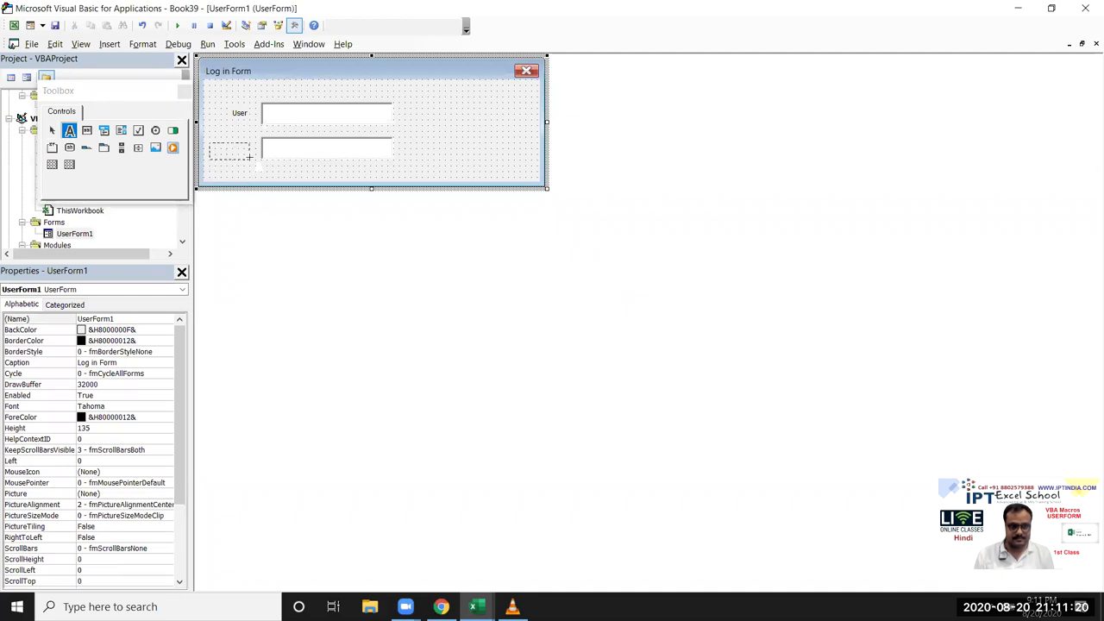
click(229, 149)
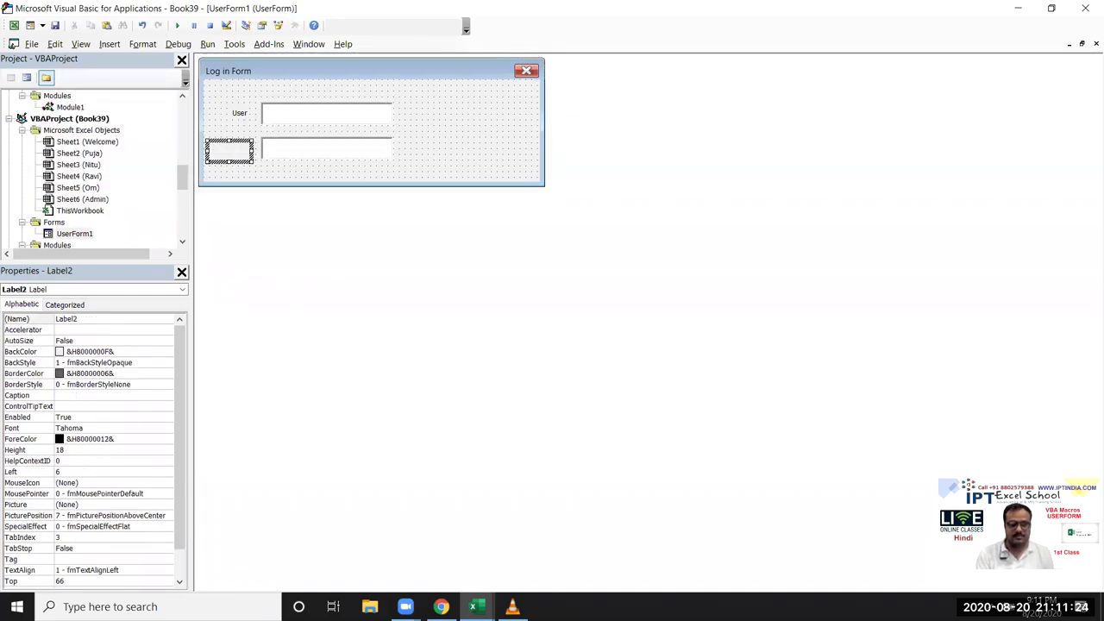
text(Passwoe)
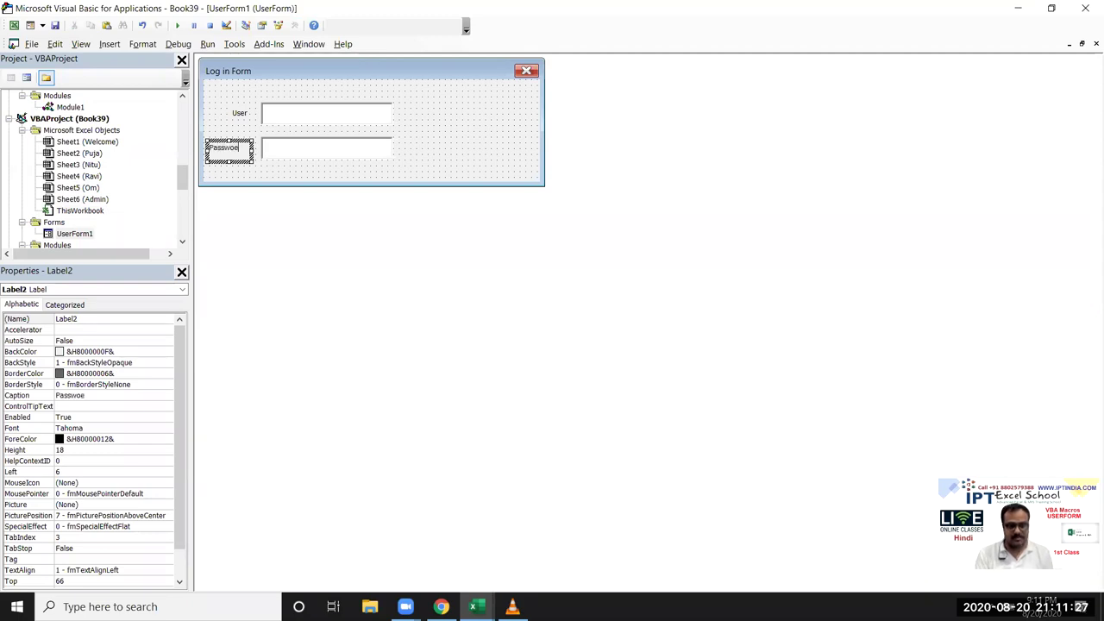
key(BackSpace)
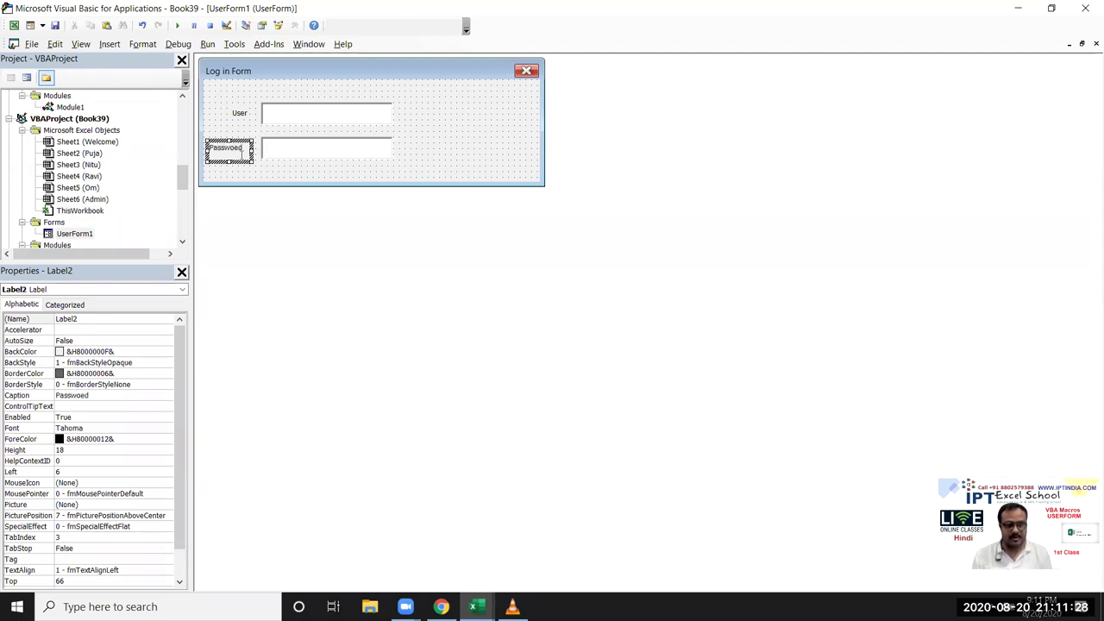
text(d)
click(484, 140)
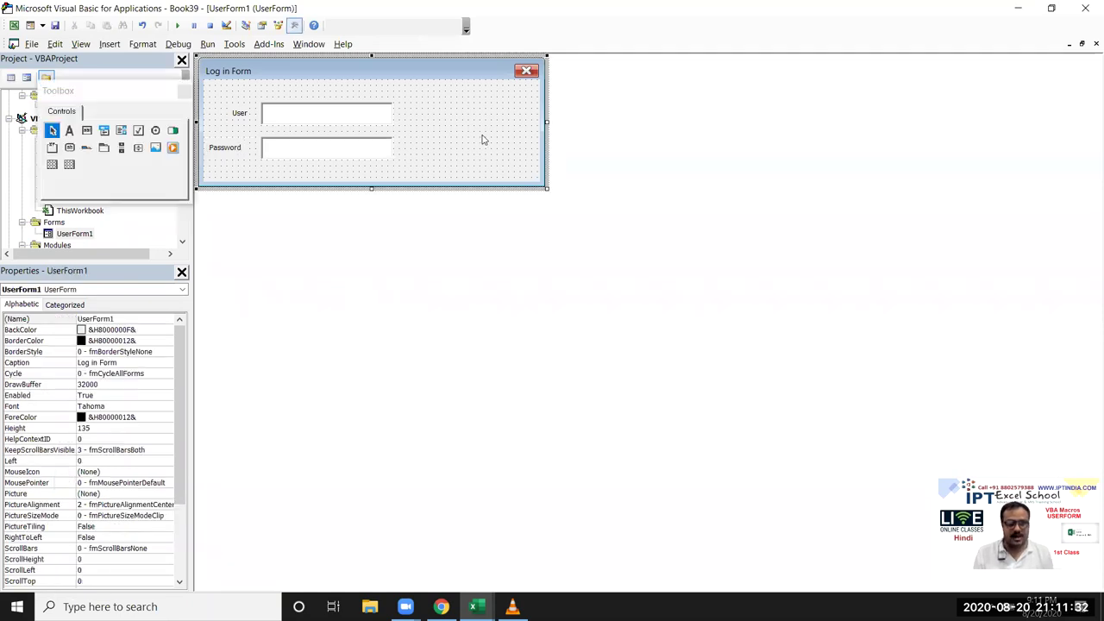
Align the User and Password labels on their left edges
click(246, 152)
ctrl+click(248, 113)
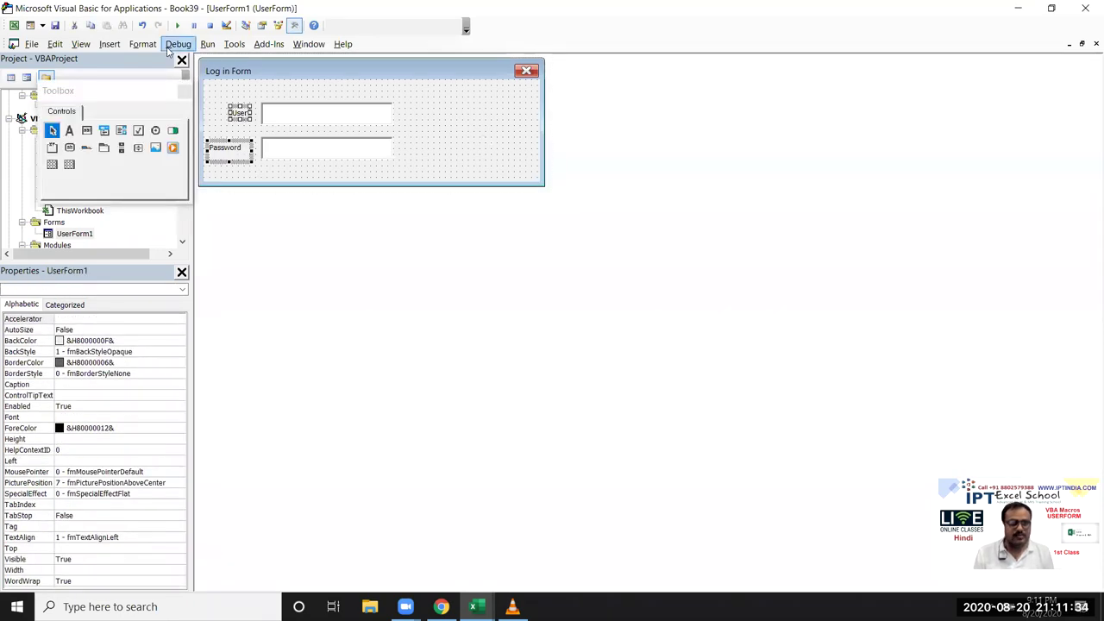
click(143, 45)
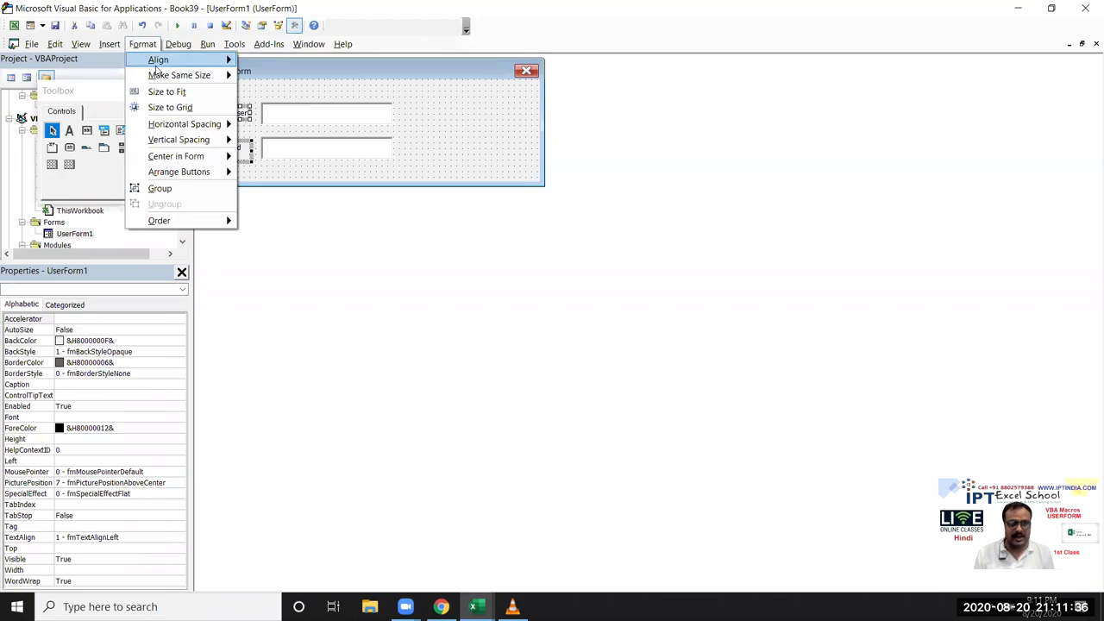
key(a)
key(l)
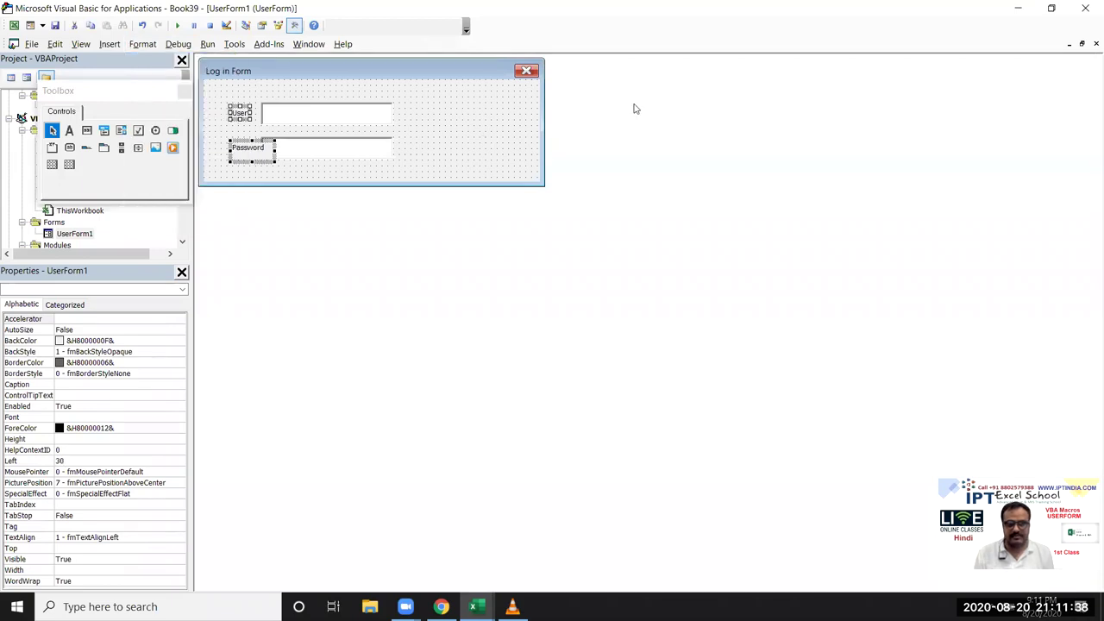
click(448, 144)
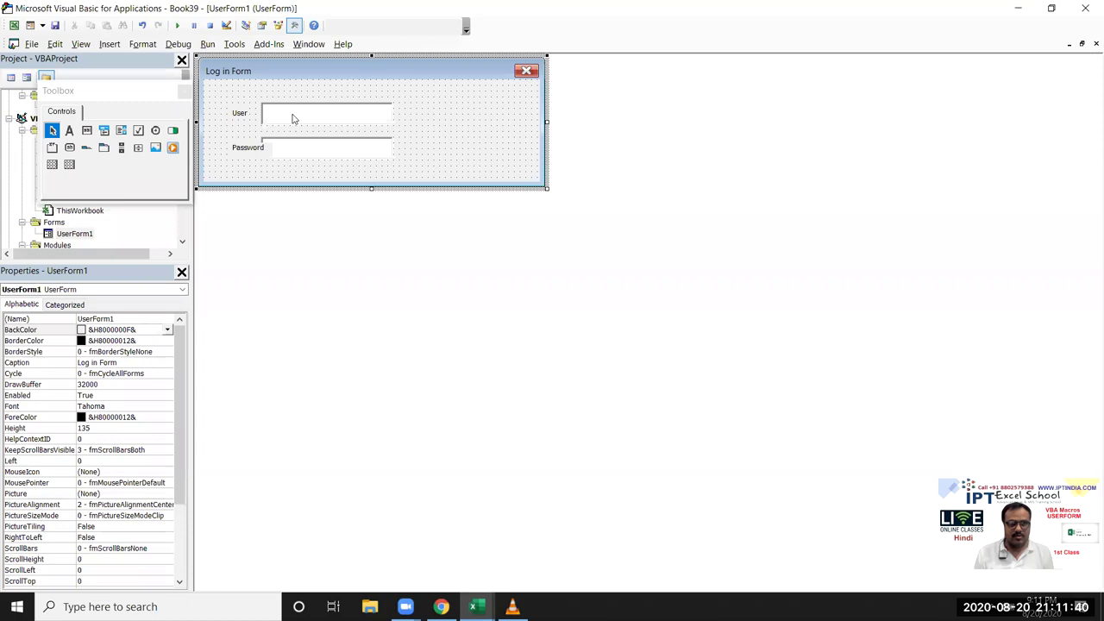
Nudge the two text boxes right, align their lefts, and make them the same size
click(295, 122)
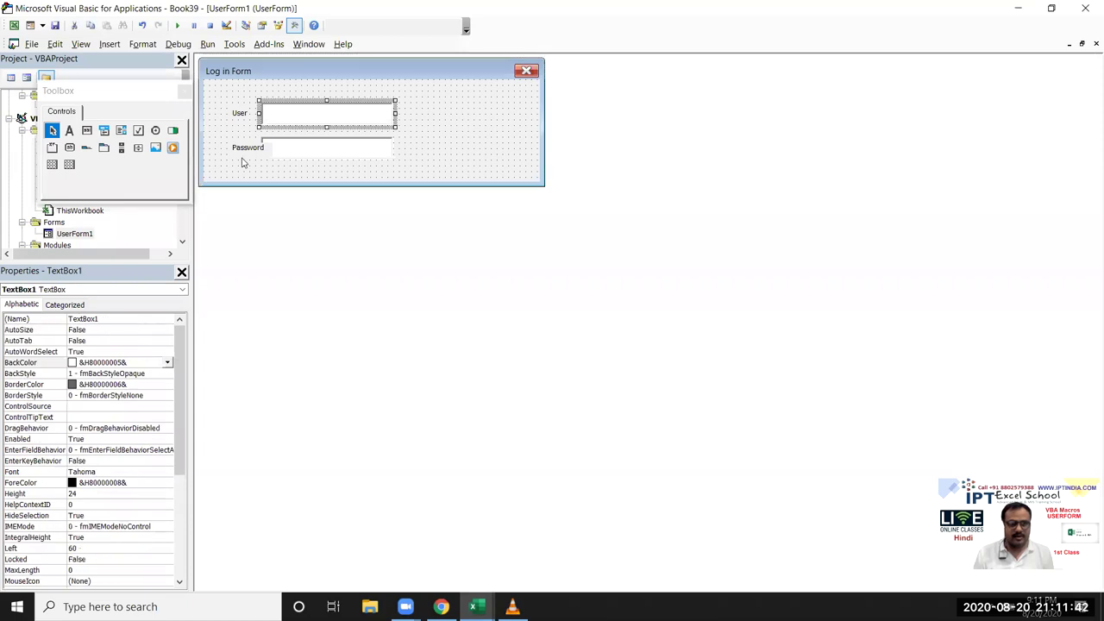
mouse_move(315, 151)
mouse_down()
mouse_move(332, 151)
mouse_move(338, 127)
mouse_up()
ctrl+click(308, 157)
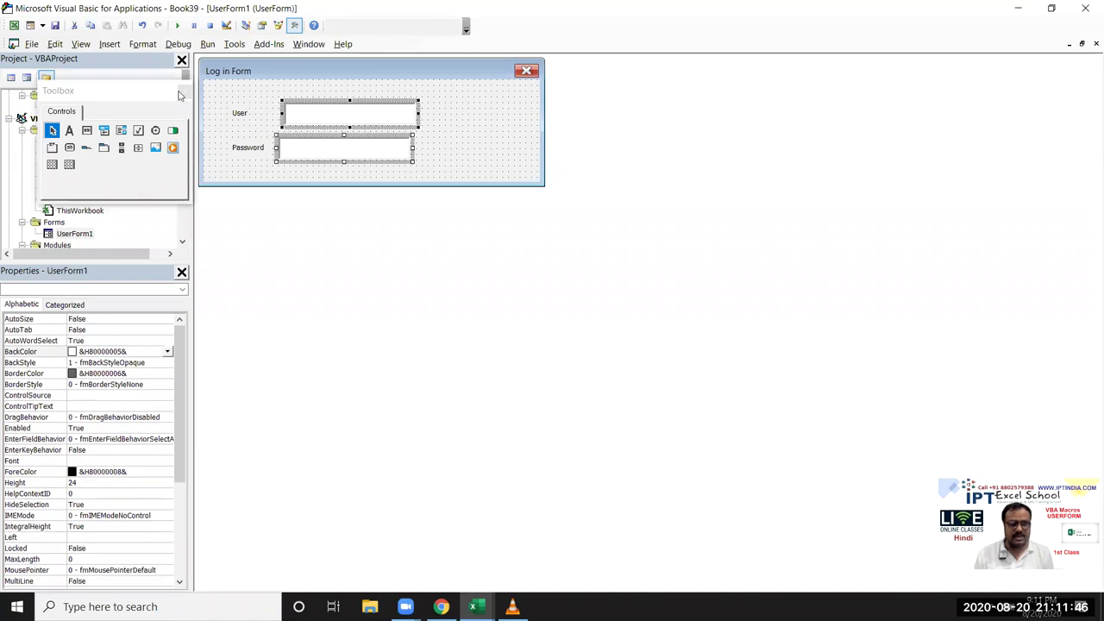
click(142, 44)
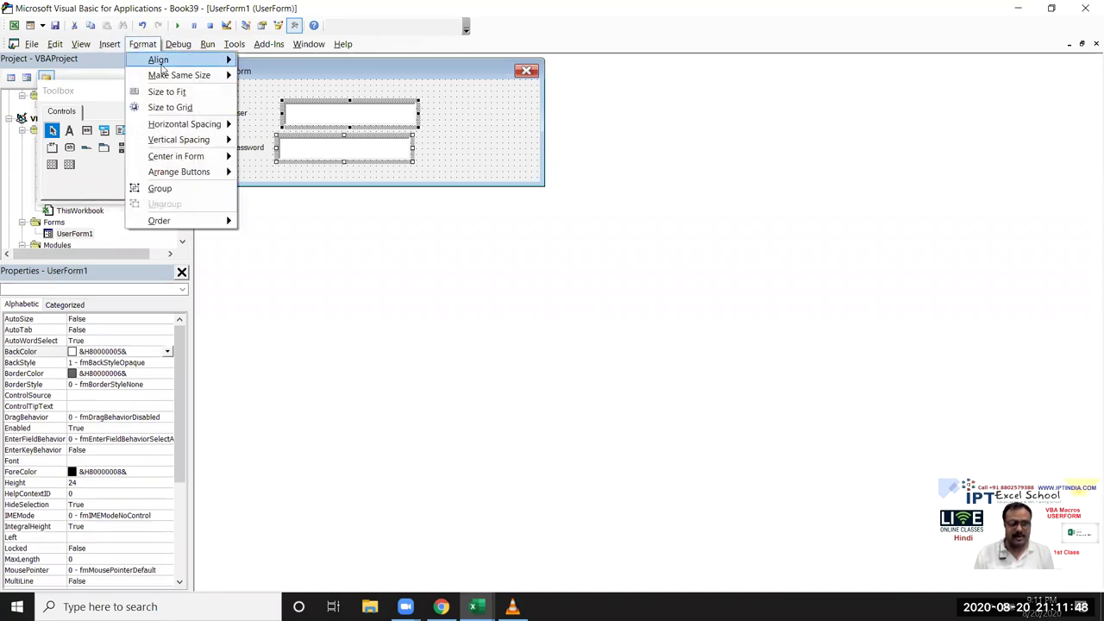
mouse_move(162, 67)
click(246, 67)
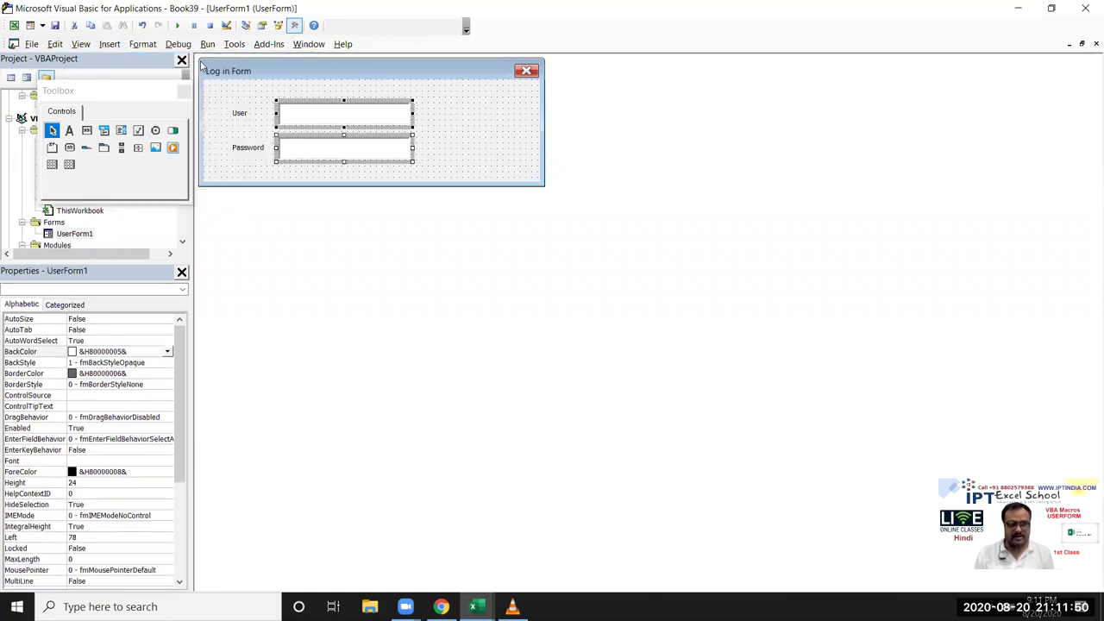
click(142, 44)
mouse_move(181, 76)
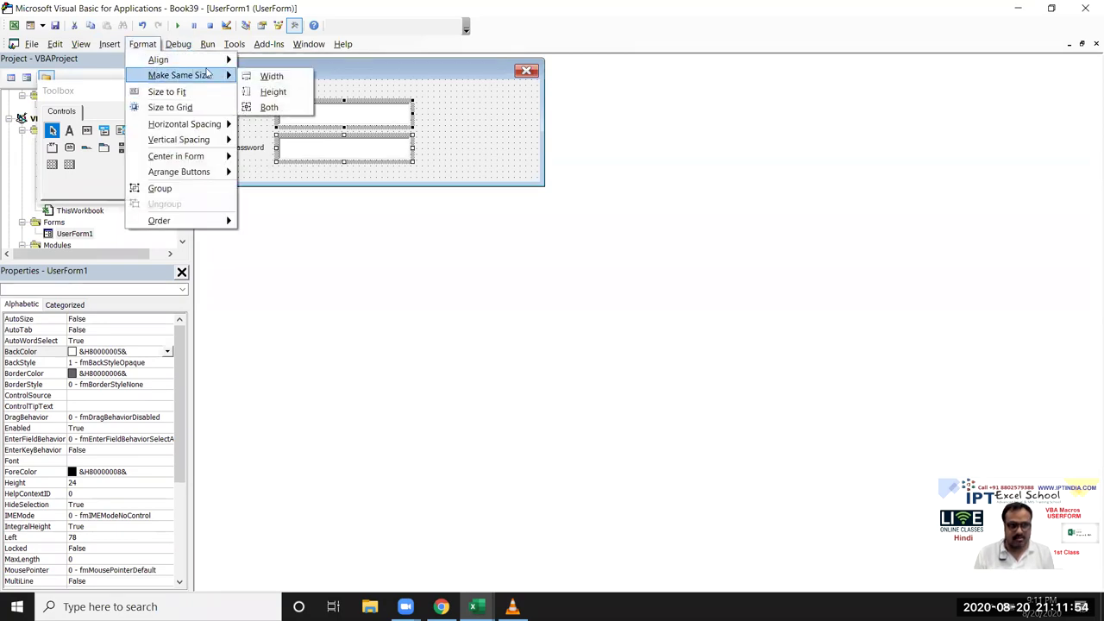
click(270, 106)
click(468, 138)
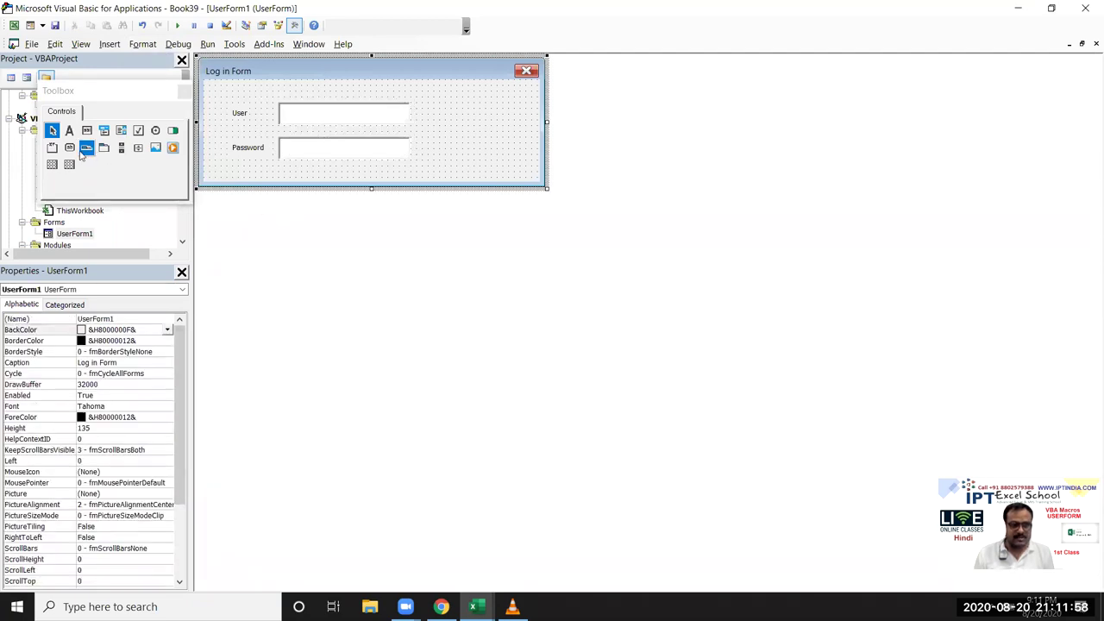
Draw a command button to the right of the User box and caption it 'Log in'
click(70, 148)
drag(440, 104, 509, 127)
click(474, 117)
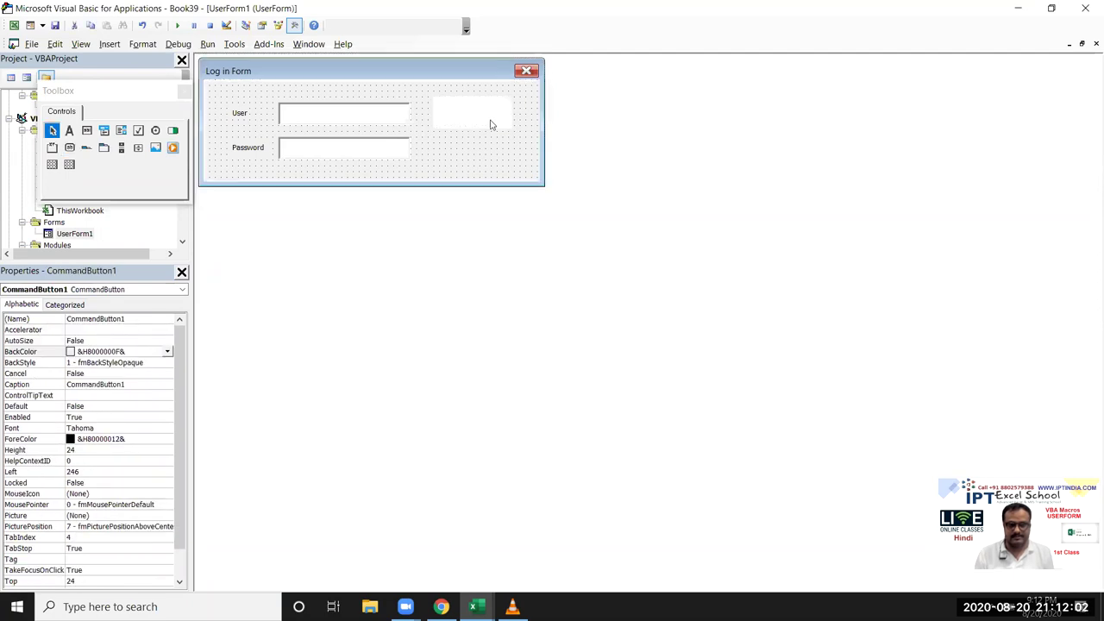
key(BackSpace)
key(BackSpace)
key(BackSpace)
key(BackSpace)
key(BackSpace)
key(BackSpace)
key(BackSpace)
key(BackSpace)
key(BackSpace)
key(BackSpace)
key(BackSpace)
text(og in)
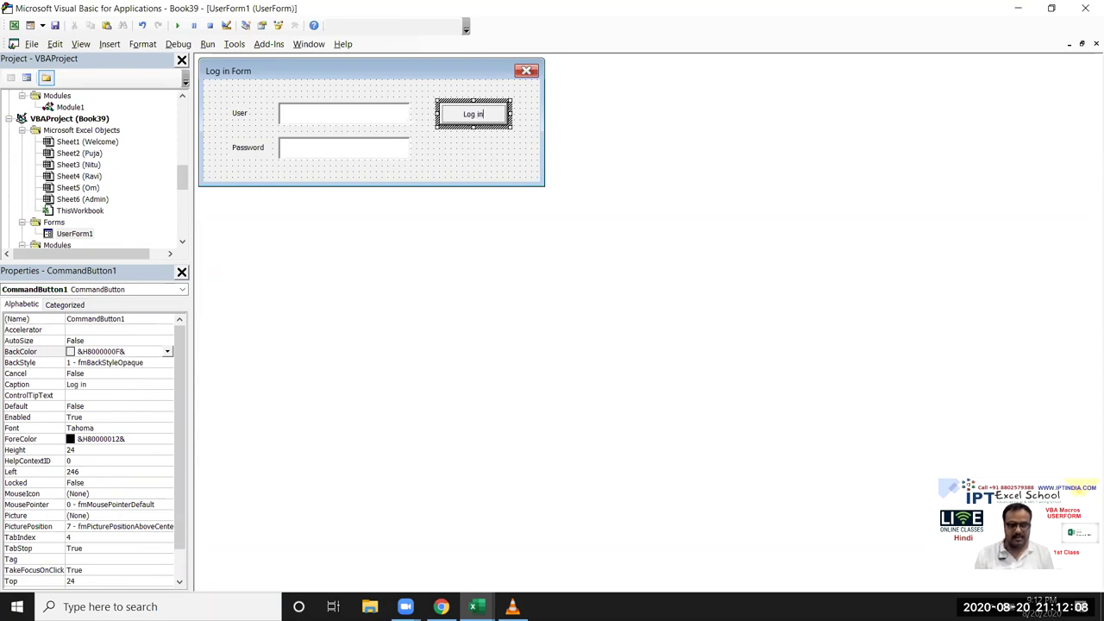
click(471, 173)
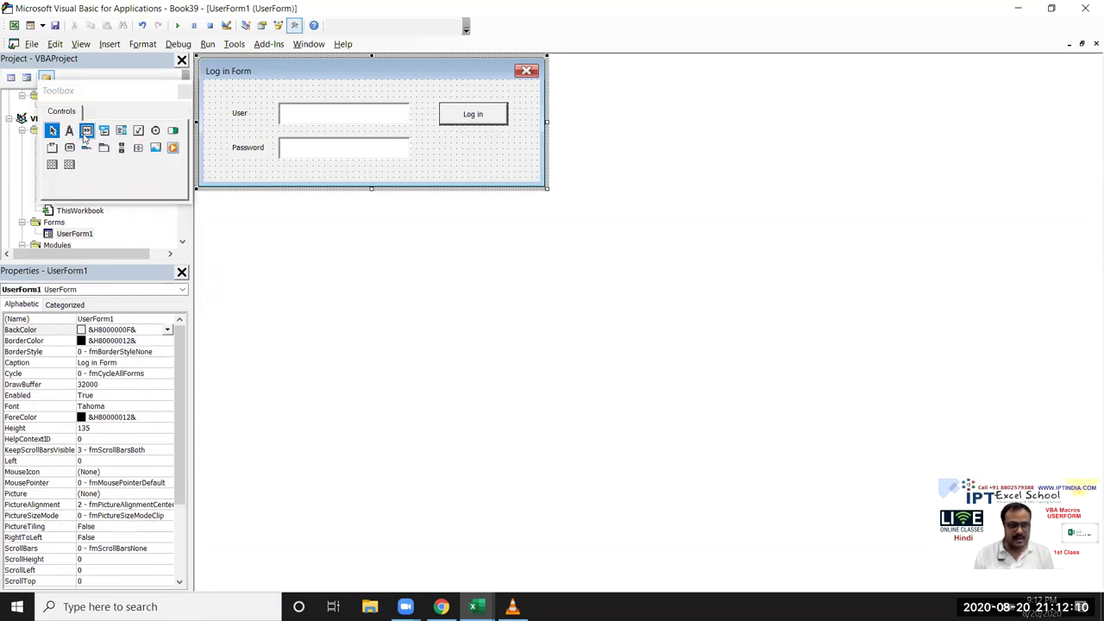
Delete a stray text box and add a 'Clear' button below the Log in button
click(86, 132)
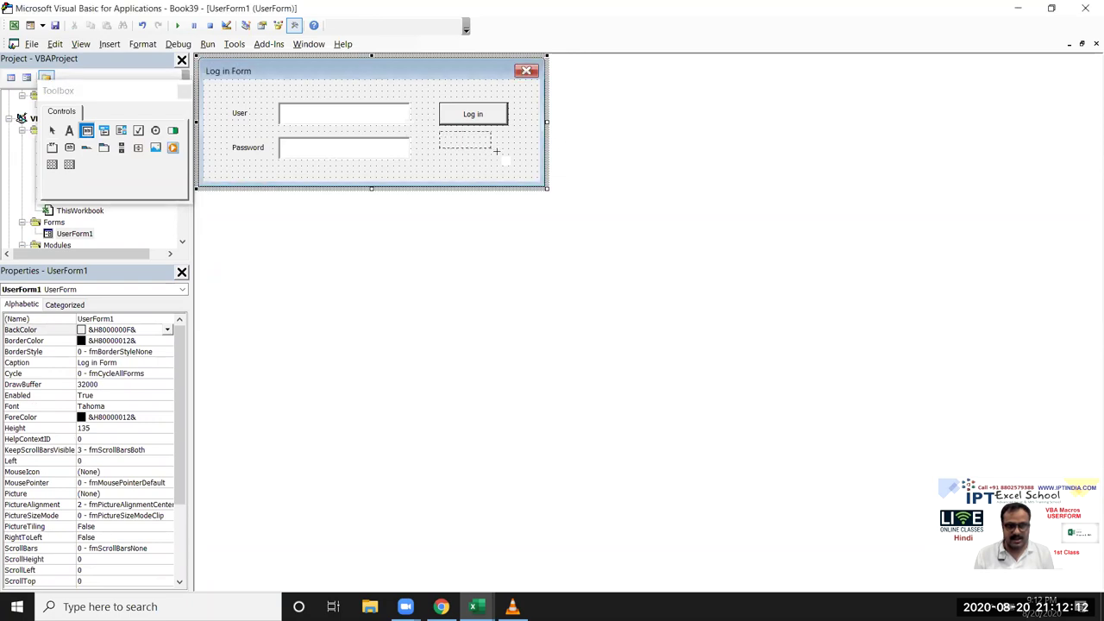
drag(440, 134, 510, 150)
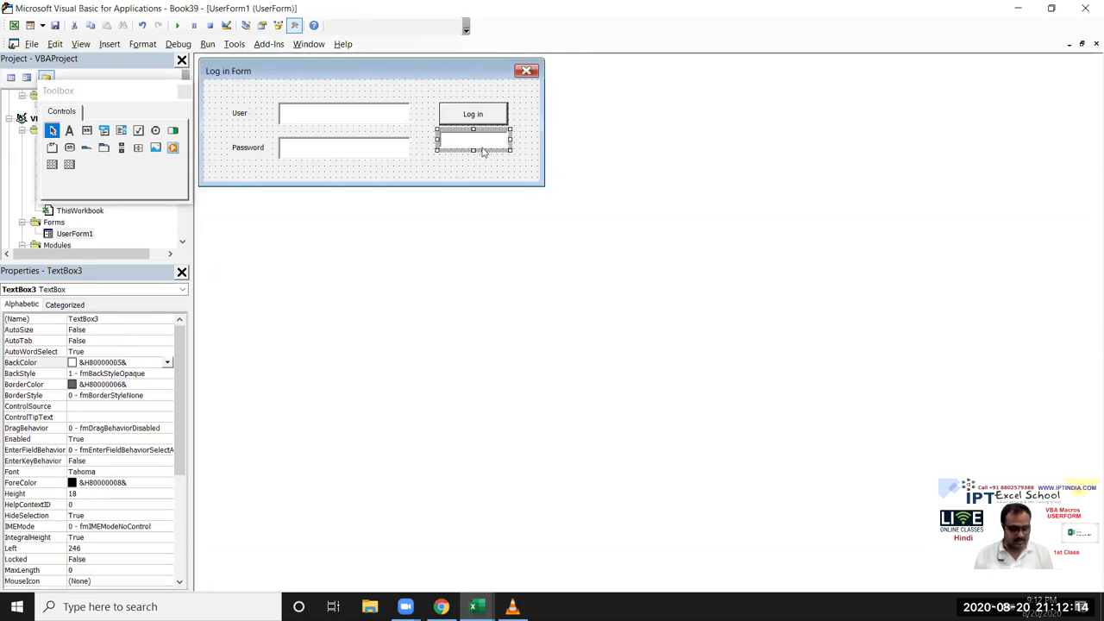
key(Delete)
click(69, 147)
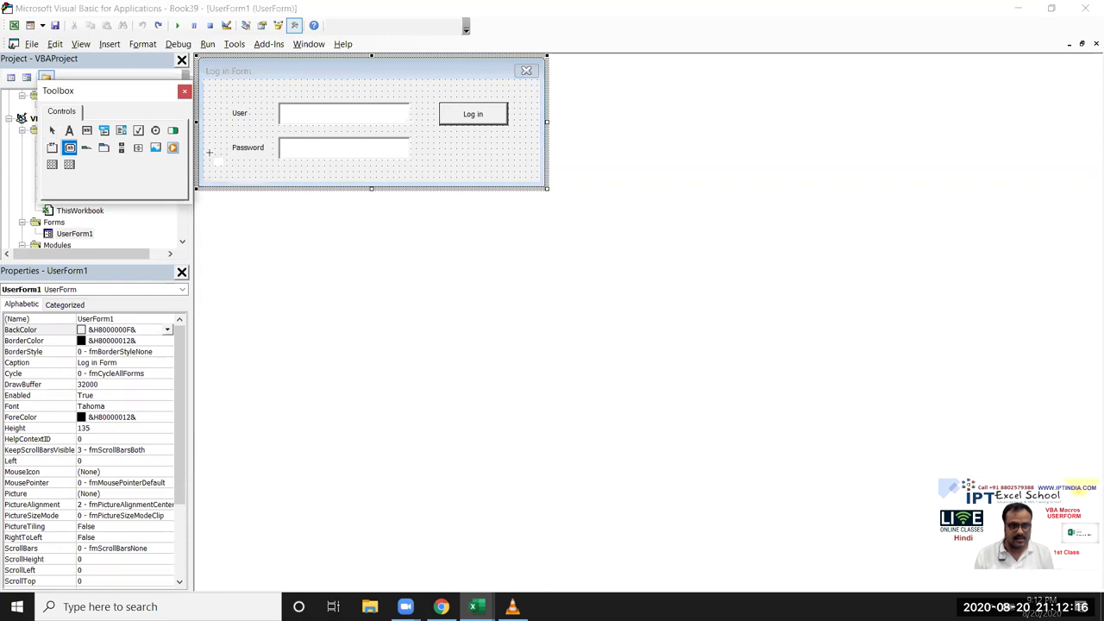
drag(440, 133, 513, 155)
key(BackSpace)
key(BackSpace)
key(BackSpace)
key(BackSpace)
key(BackSpace)
key(BackSpace)
key(BackSpace)
key(BackSpace)
key(BackSpace)
key(BackSpace)
key(BackSpace)
key(BackSpace)
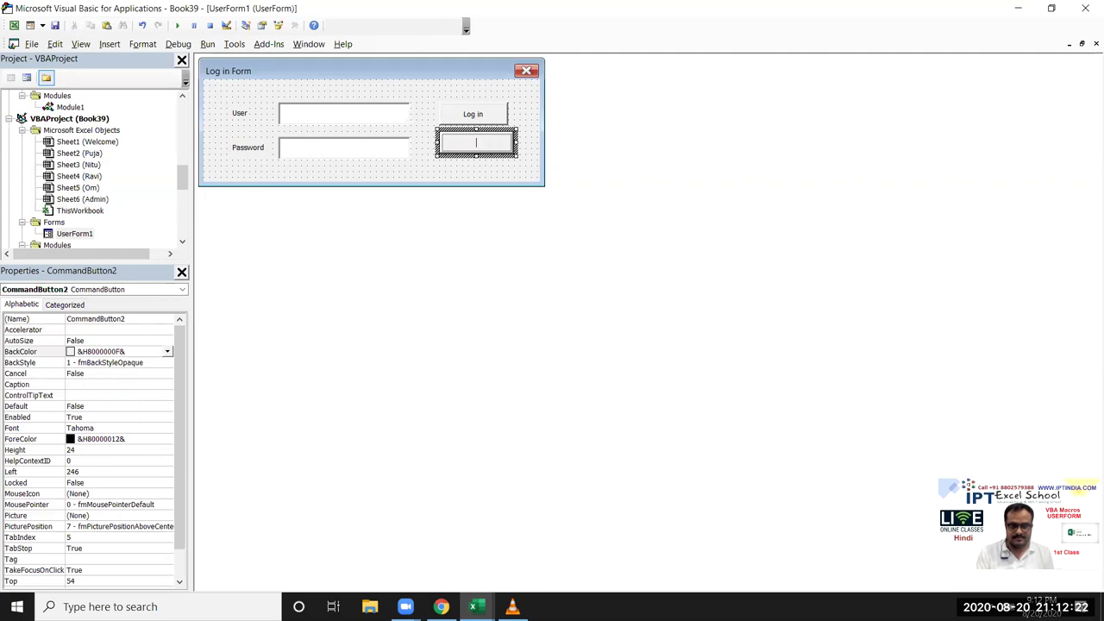
text(Clear)
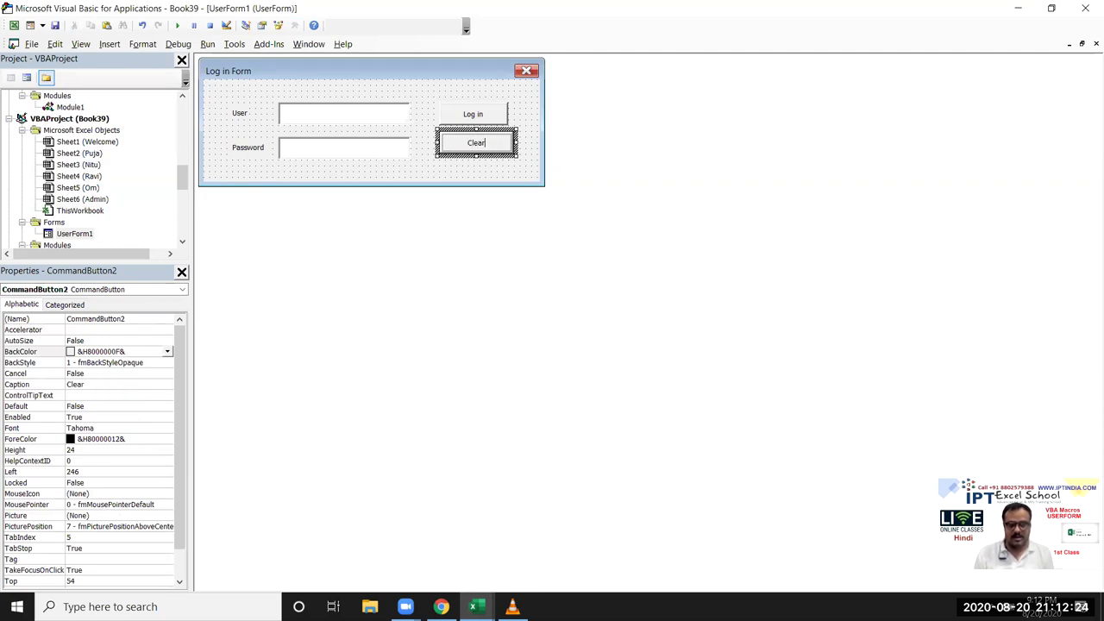
click(518, 171)
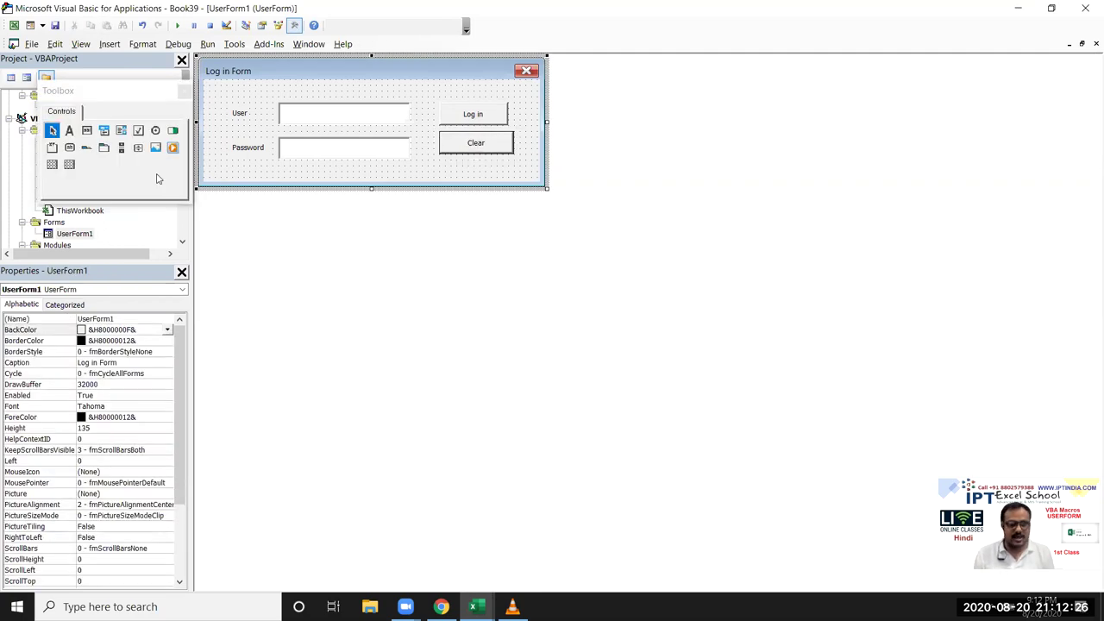
Draw a third button under Clear captioned 'Gust', then switch to Chrome
click(69, 147)
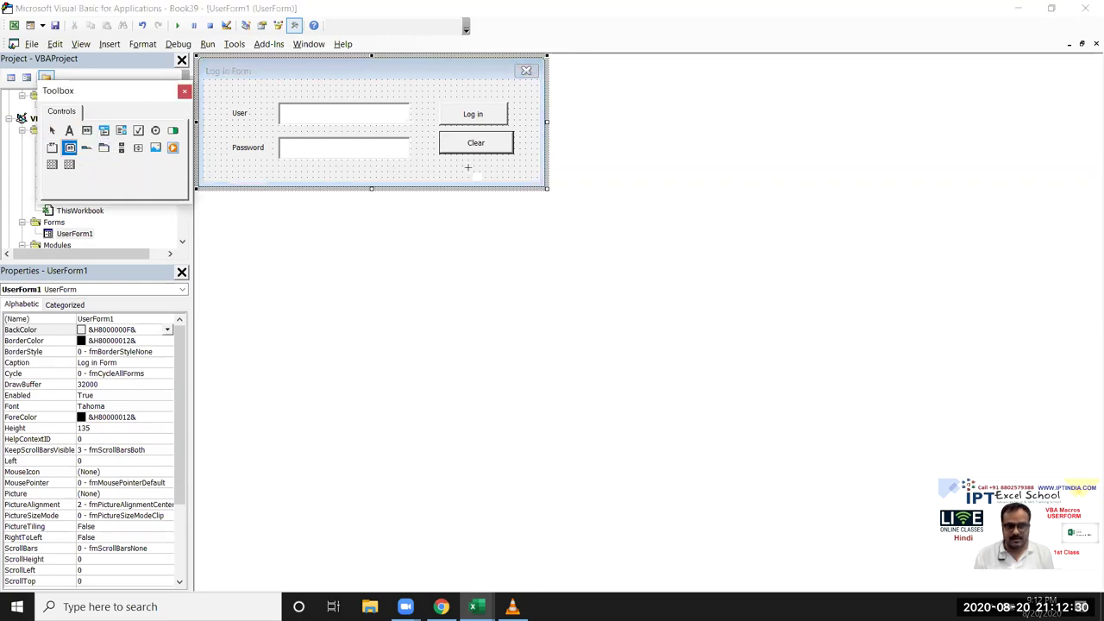
drag(469, 161, 528, 180)
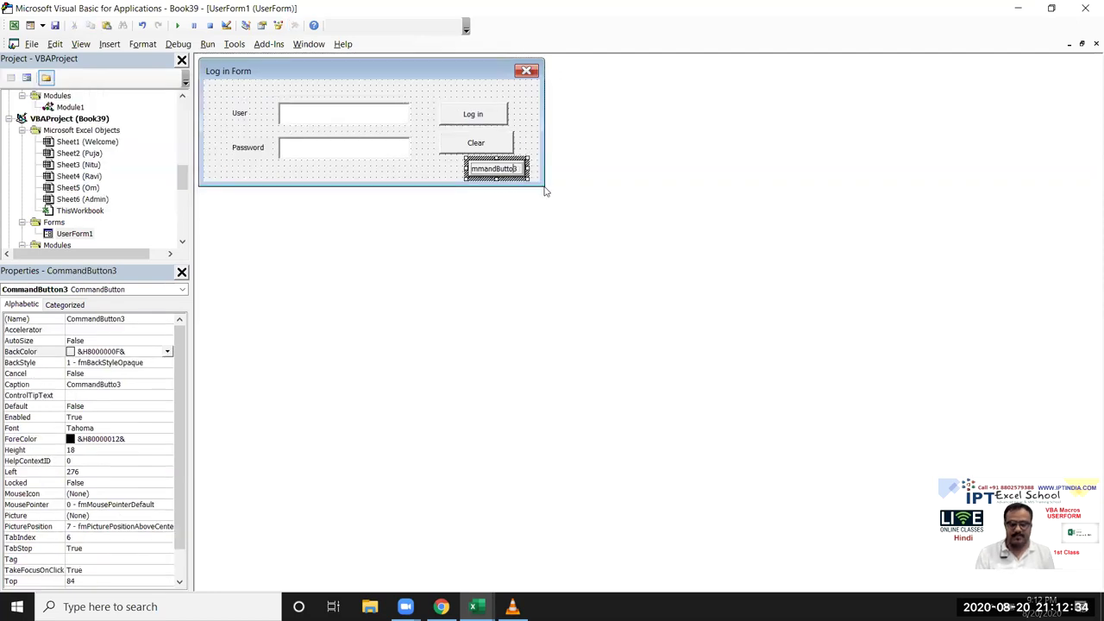
key(BackSpace)
key(BackSpace)
key(BackSpace)
key(BackSpace)
key(BackSpace)
text(G)
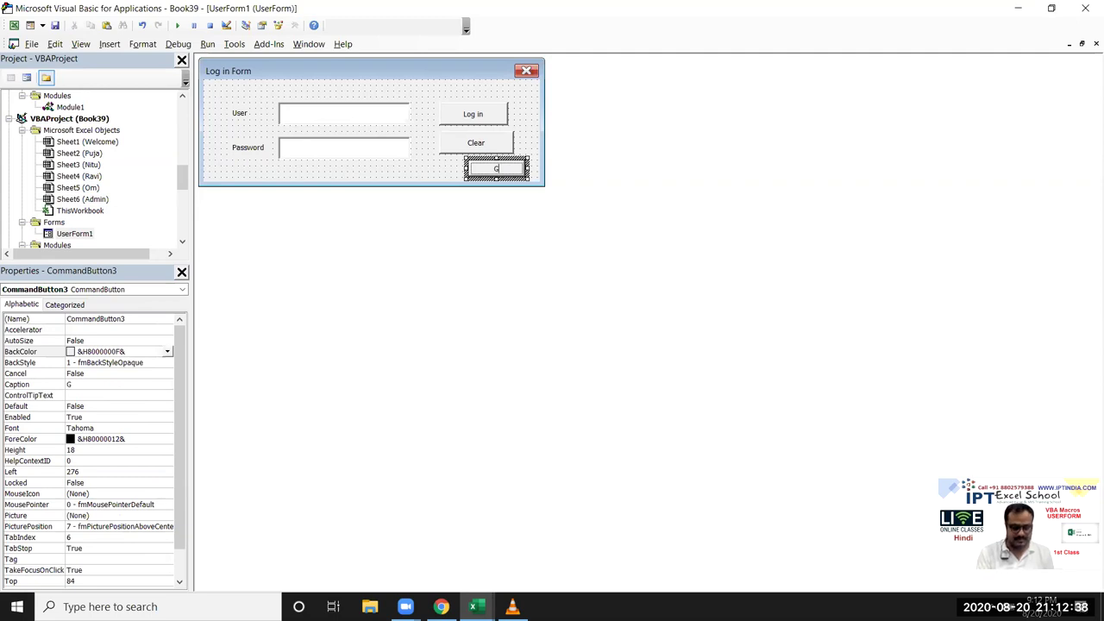
text(ust)
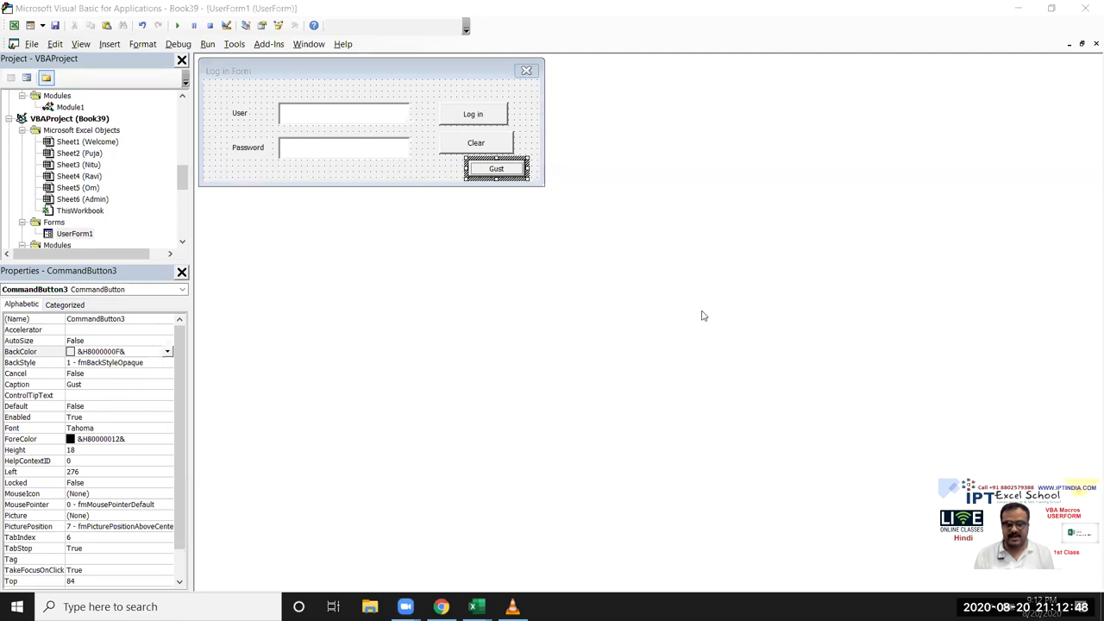
click(418, 192)
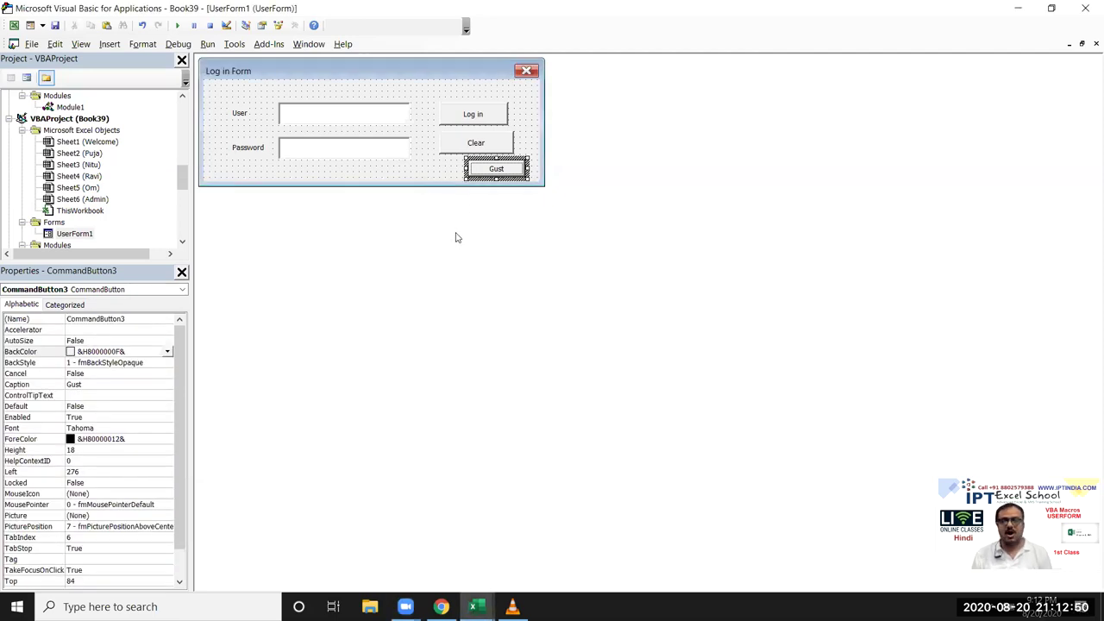
click(424, 181)
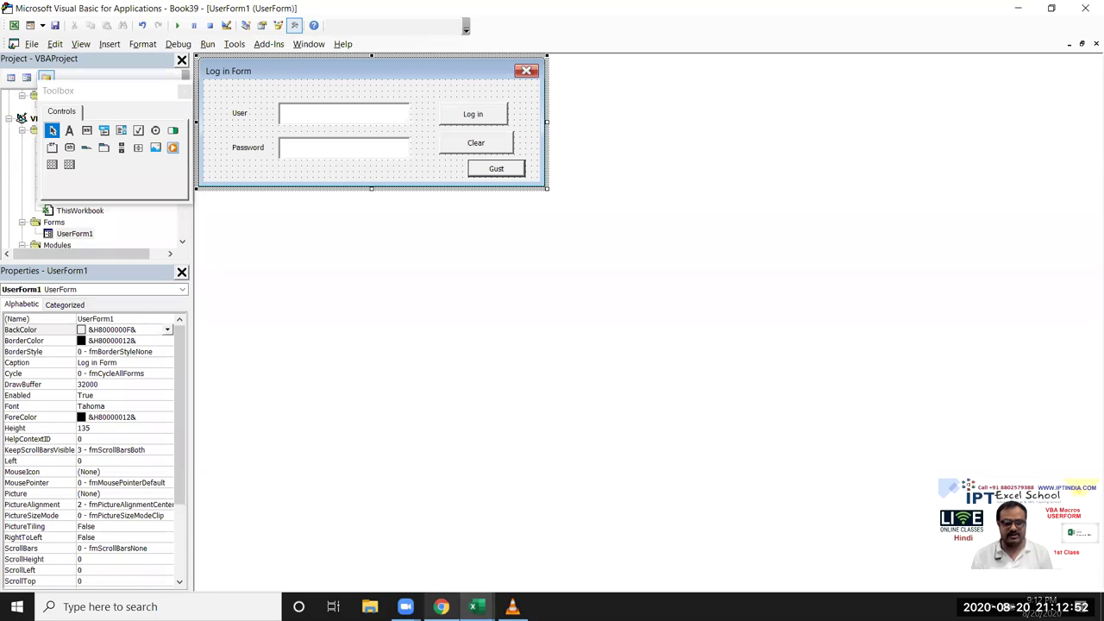
key(alt+Tab)
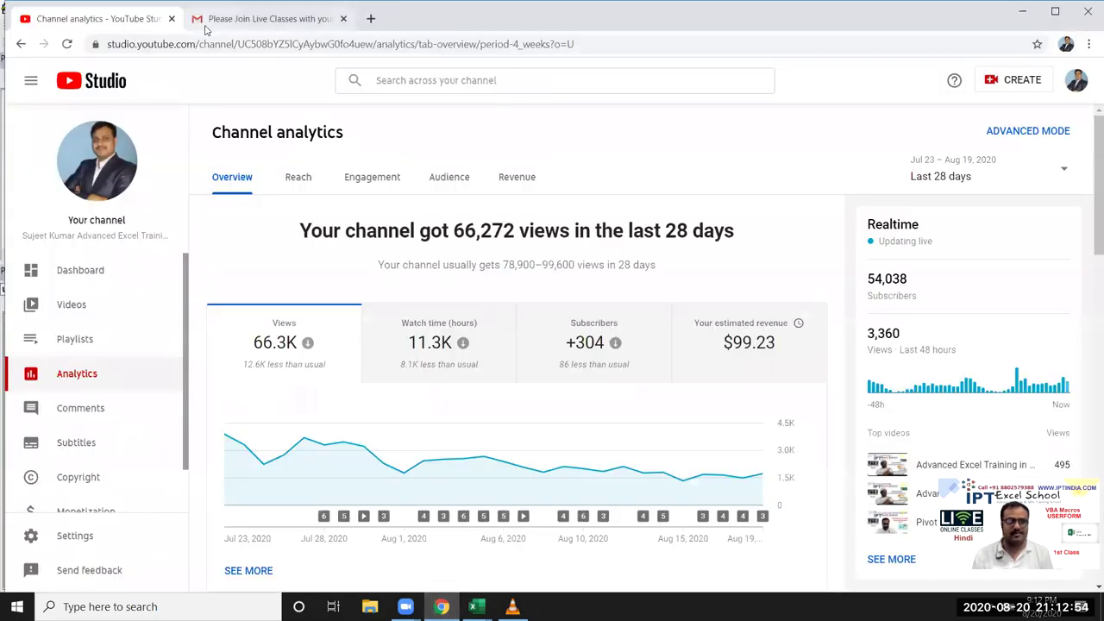
View the Gmail inbox, then return to the VBA editor from the Excel taskbar previews
click(206, 26)
click(108, 171)
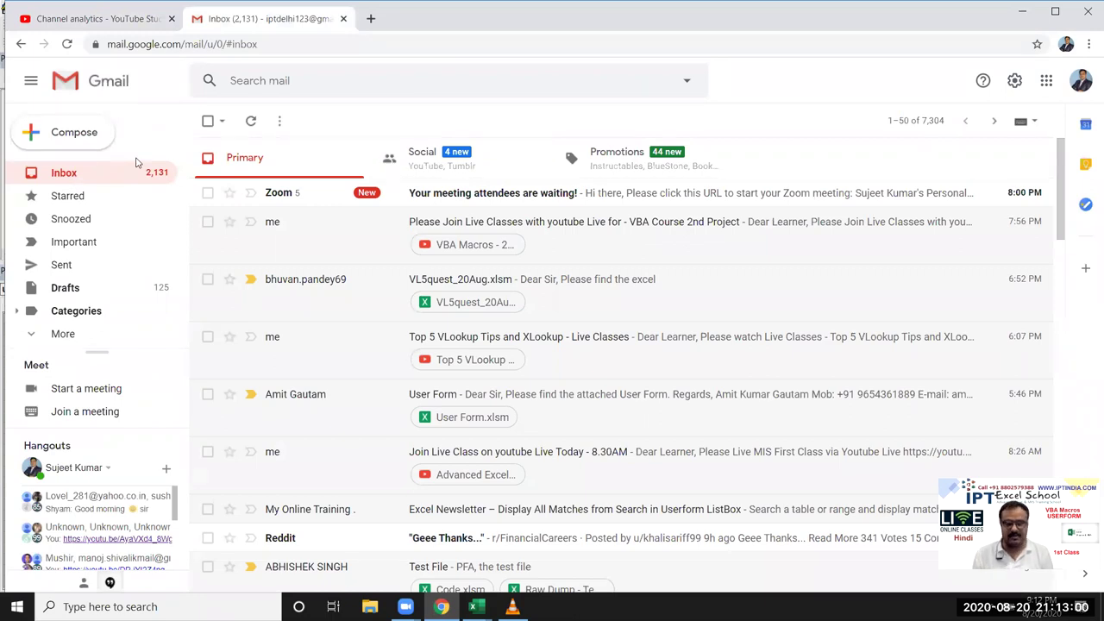
key(super+d)
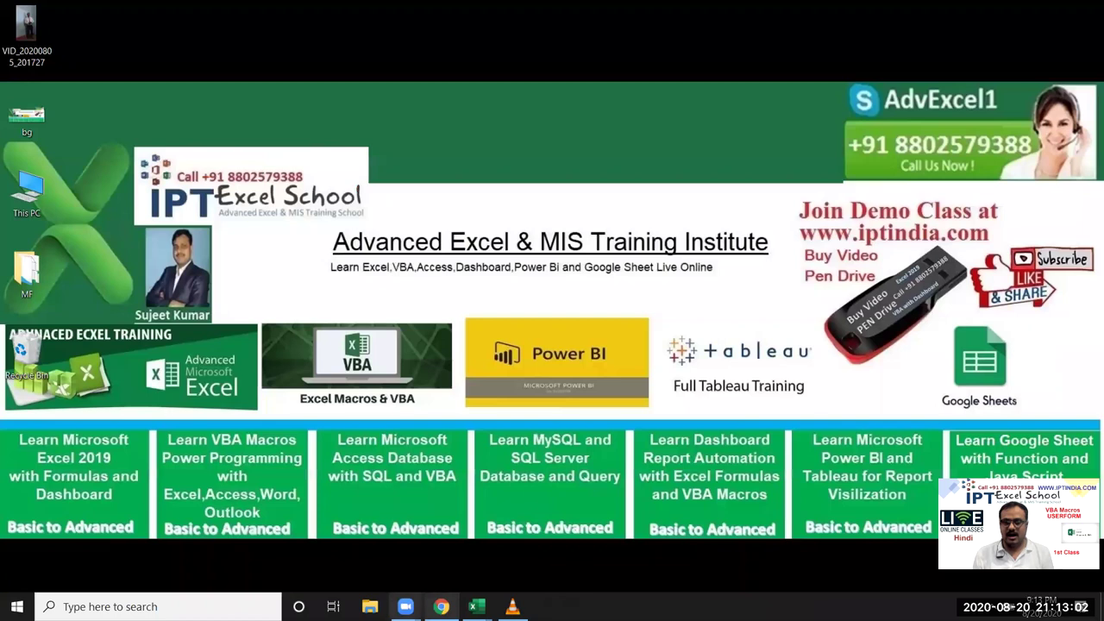
mouse_move(473, 606)
click(538, 554)
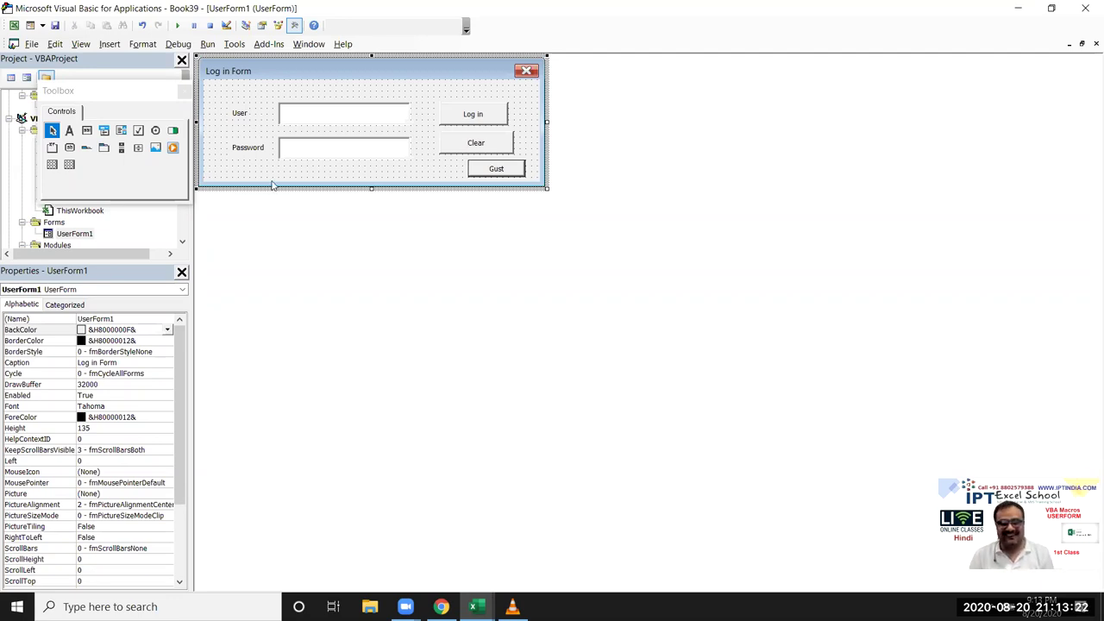
Drag the Gust button left so it sits centred under the Clear button
click(289, 151)
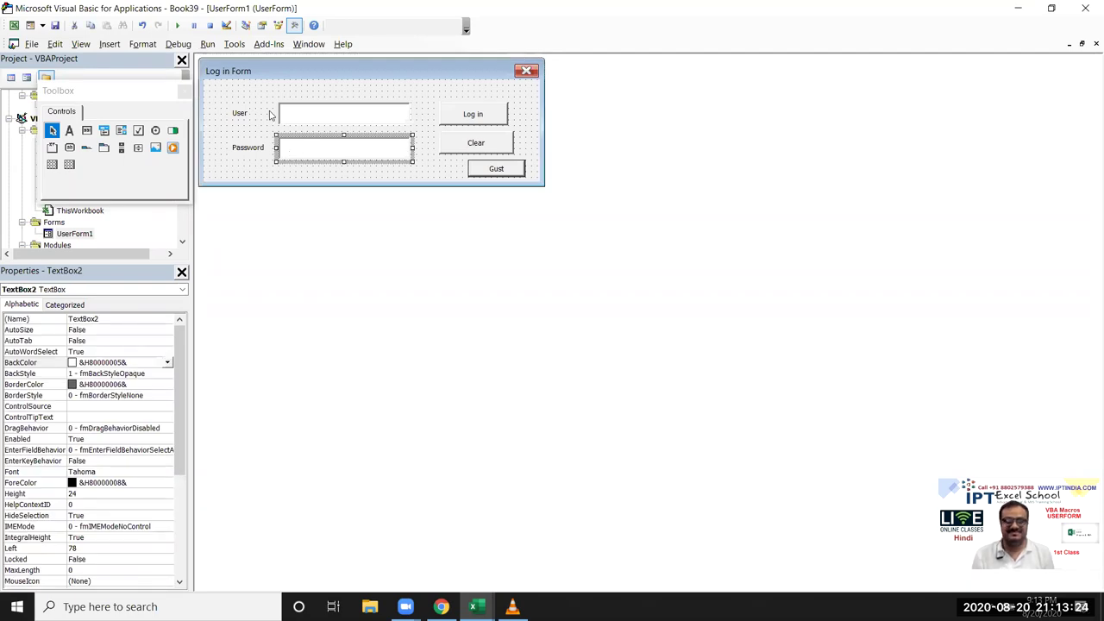
click(240, 115)
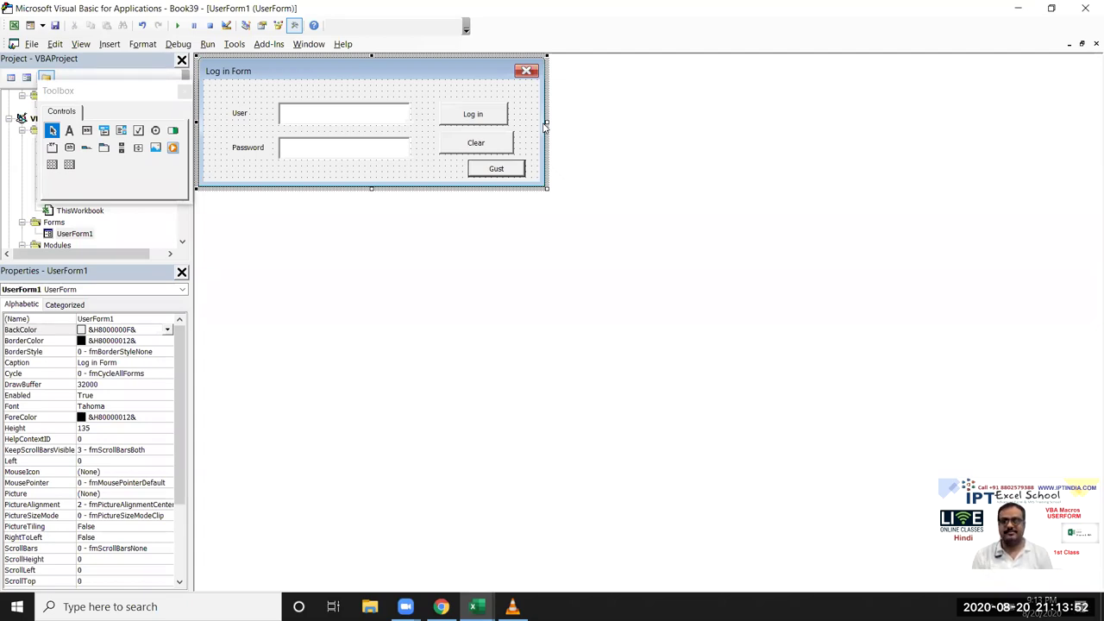
drag(524, 167, 501, 173)
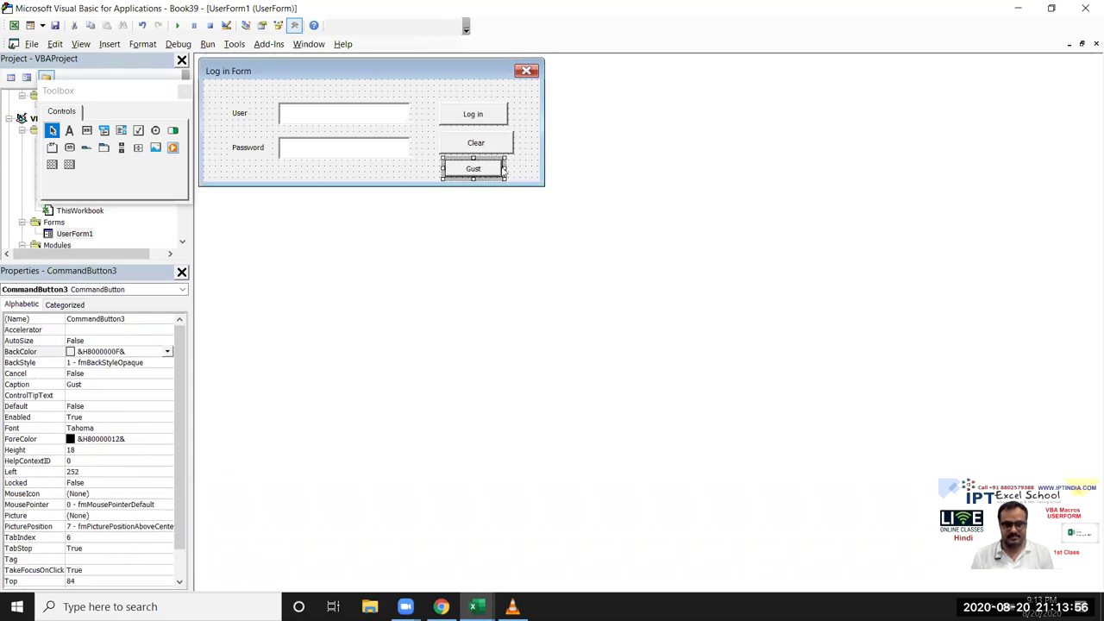
click(526, 177)
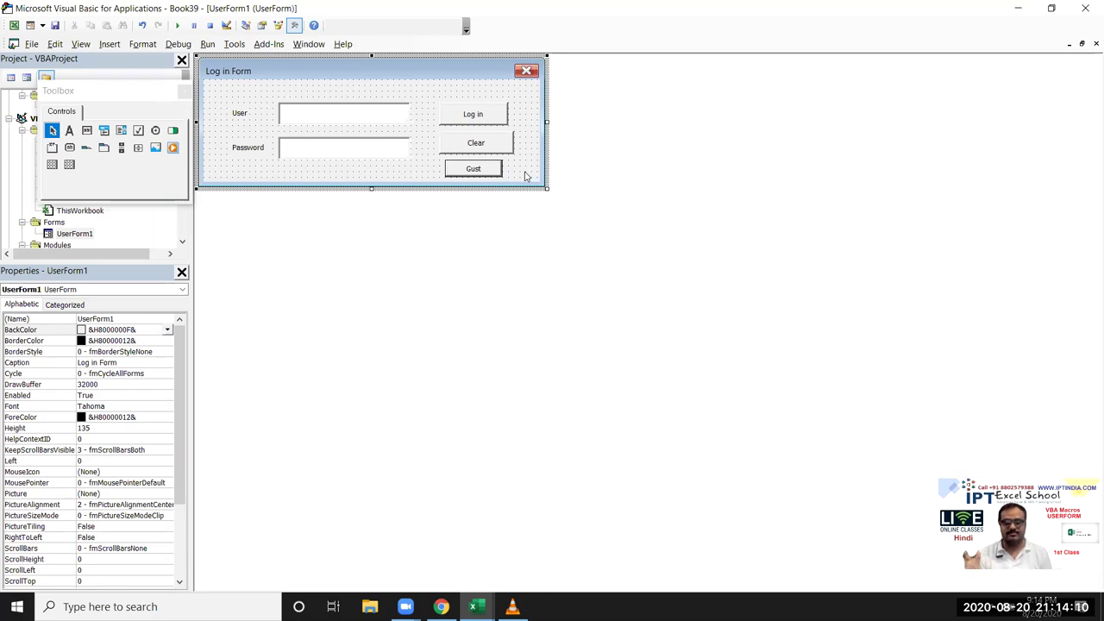
click(305, 159)
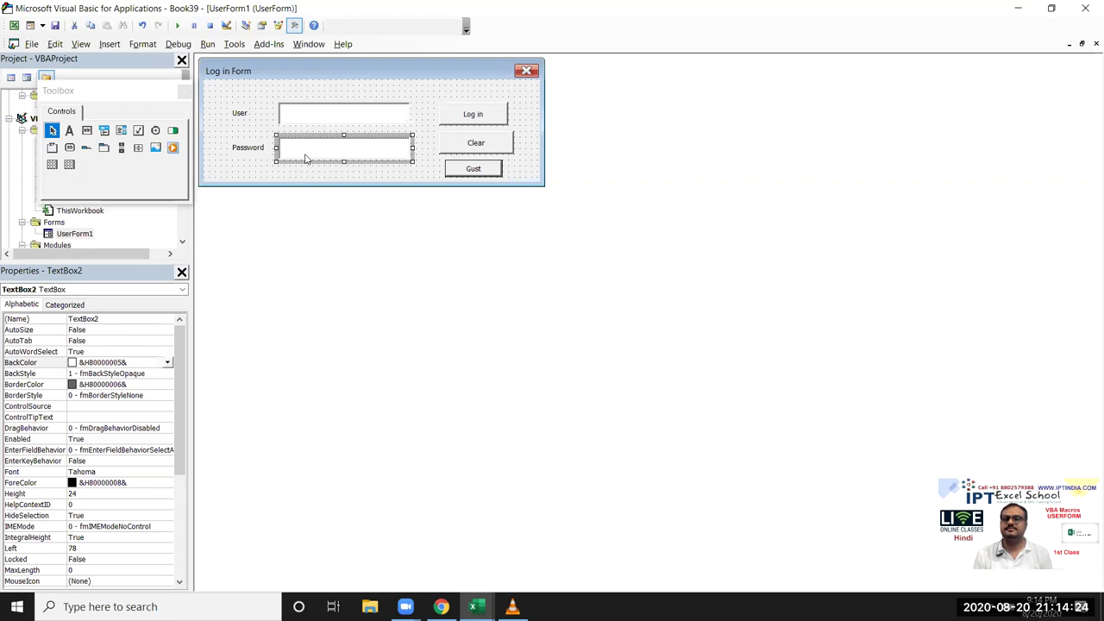
Set the Password text box's PasswordChar property to * so input is masked
click(240, 176)
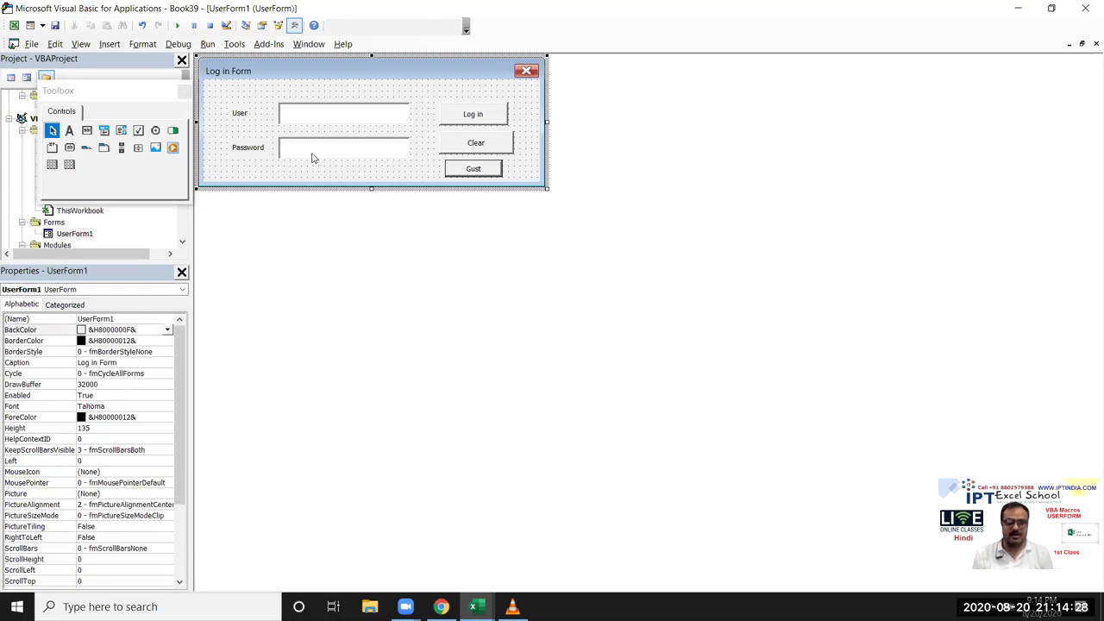
click(313, 158)
scroll(133, 483, down, 3)
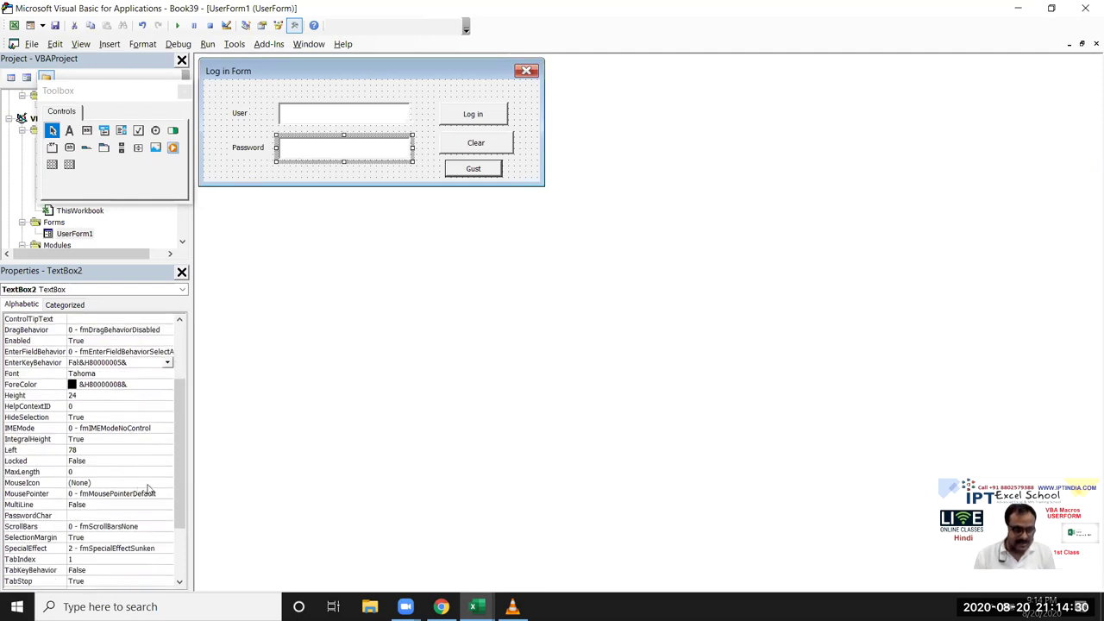
scroll(141, 486, down, 2)
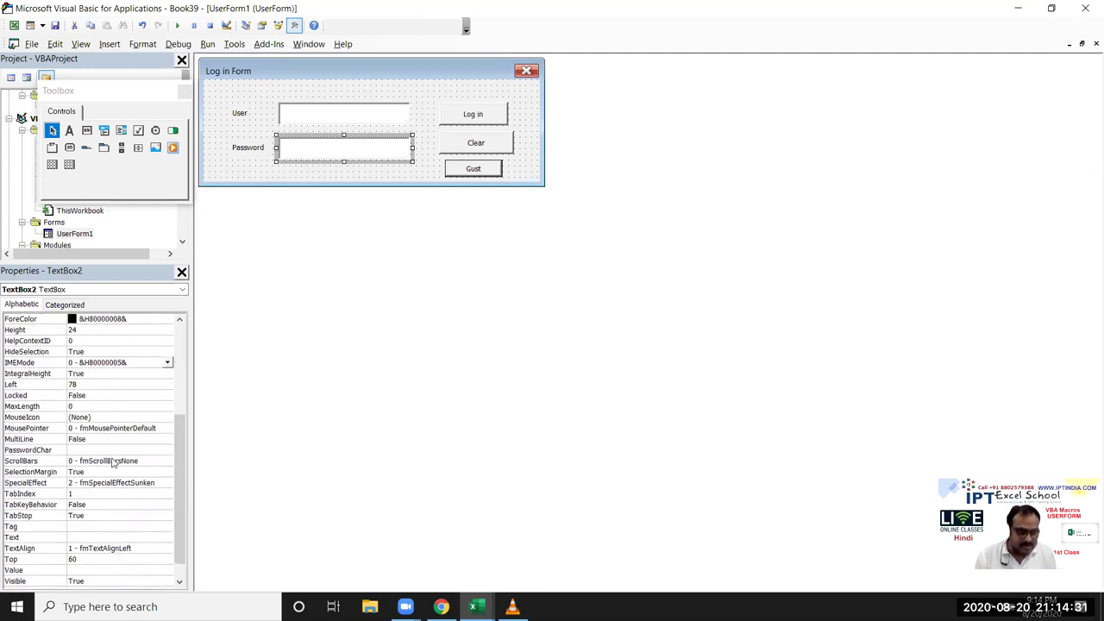
click(79, 451)
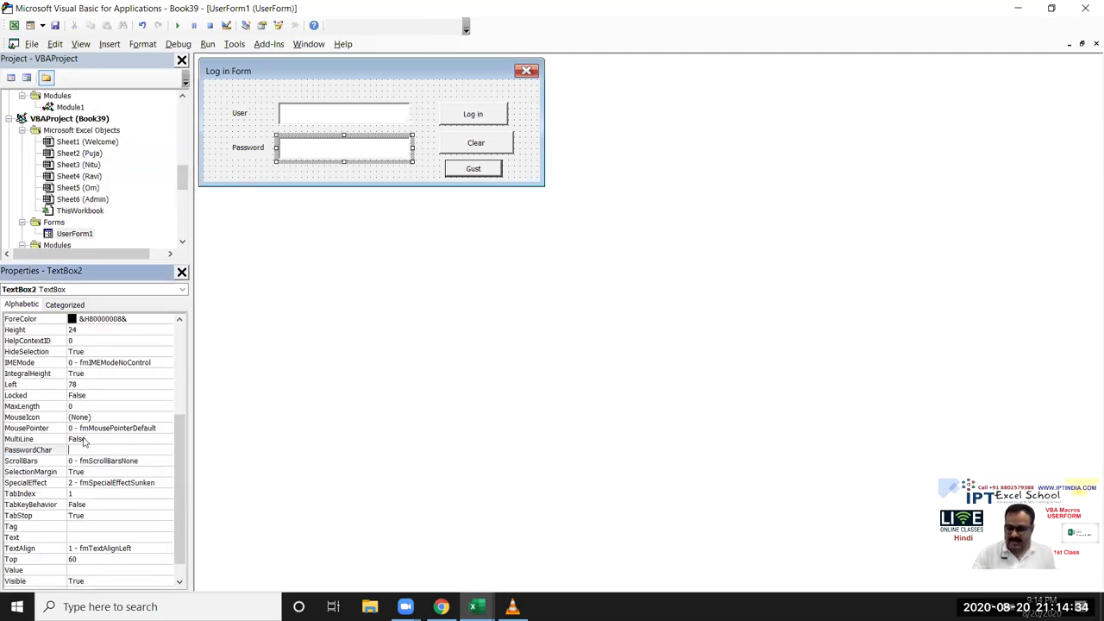
click(211, 155)
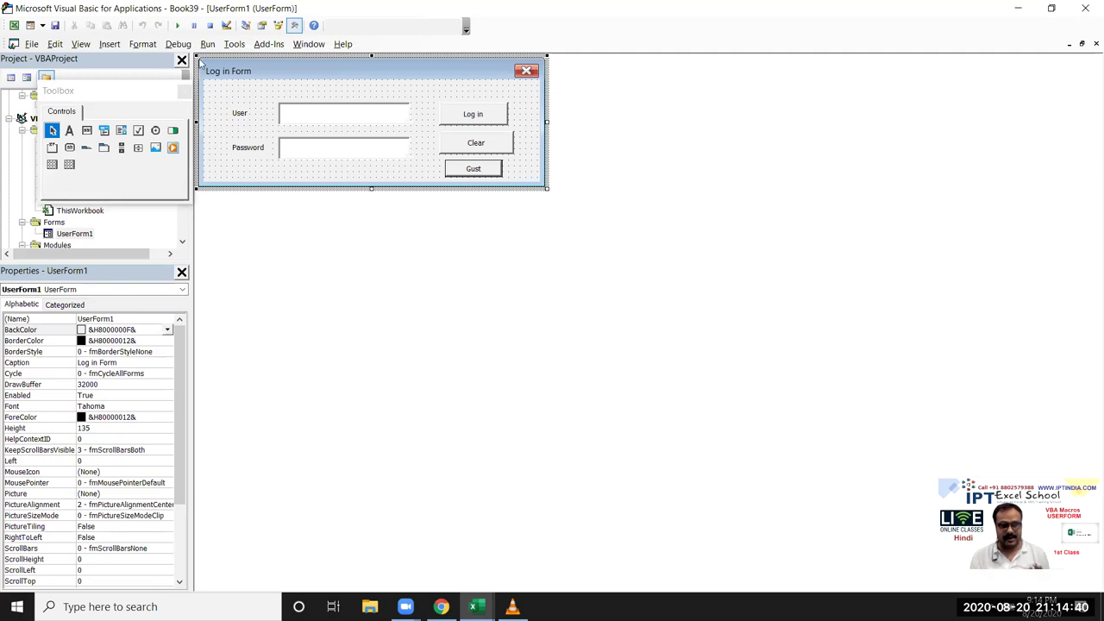
click(177, 25)
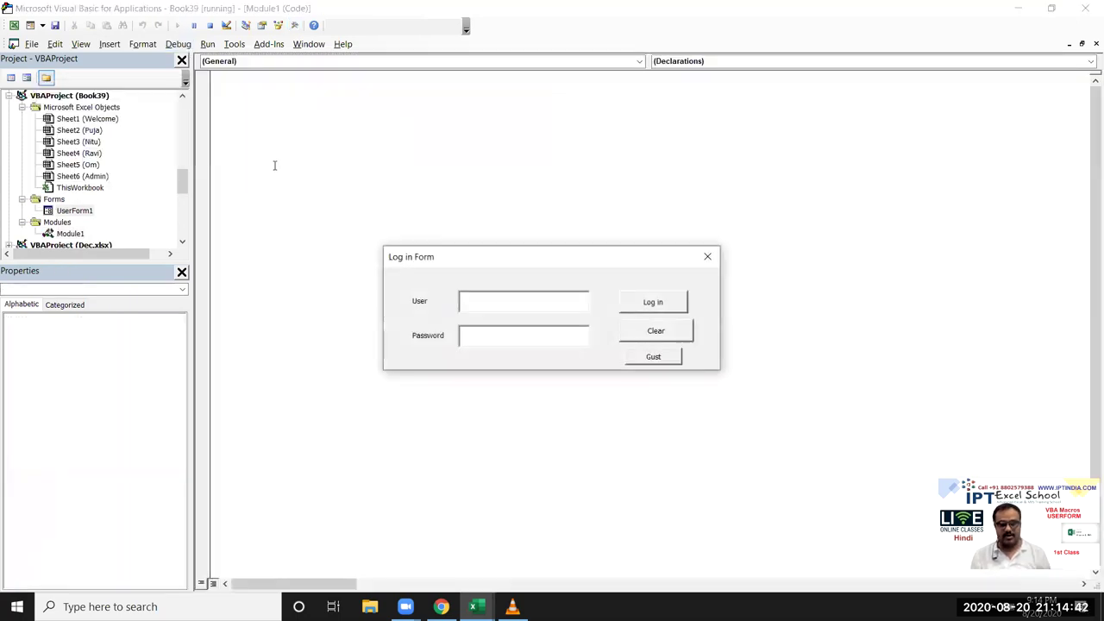
text(asda)
click(515, 341)
text(1234)
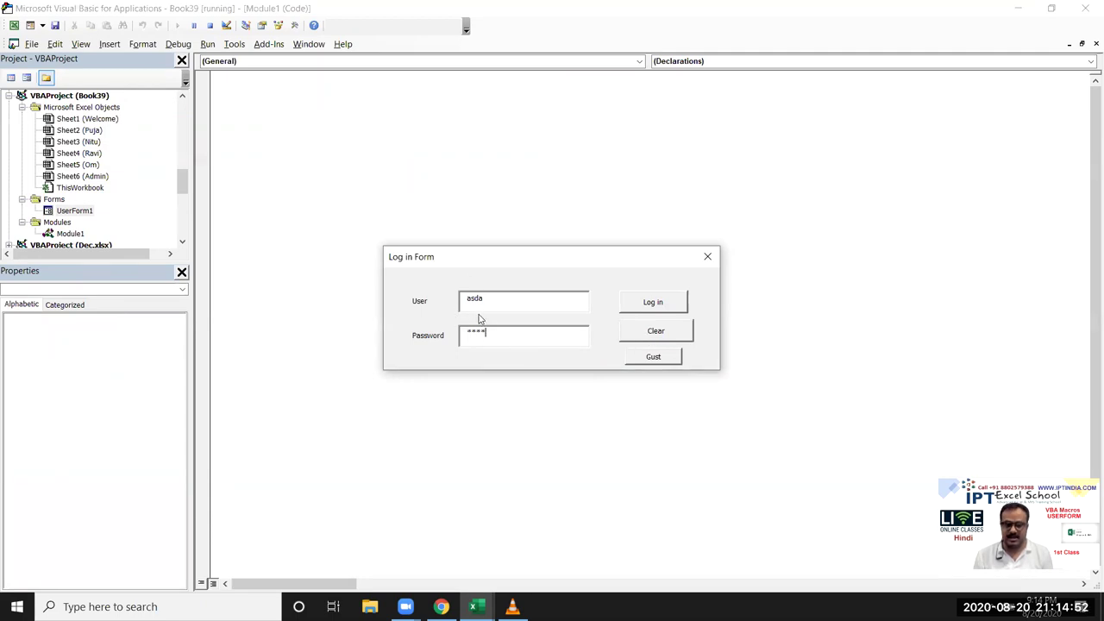
click(706, 265)
In the Clear button's Click procedure, write Me.TextBox1.Value = ""
click(500, 145)
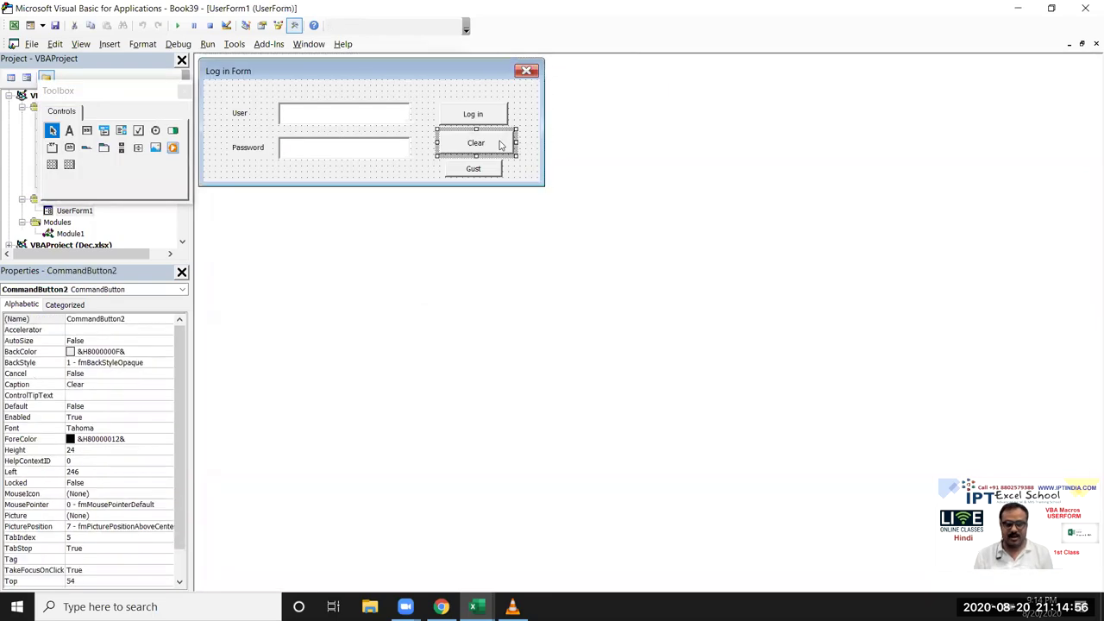
double_click(500, 145)
key(Return)
key(Return)
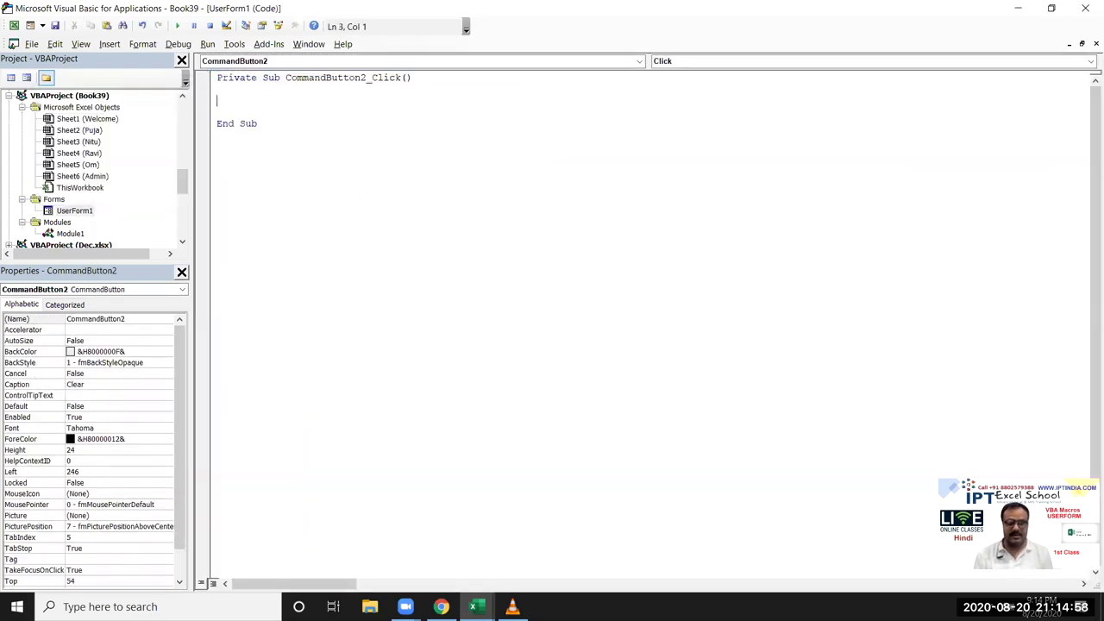
text(me)
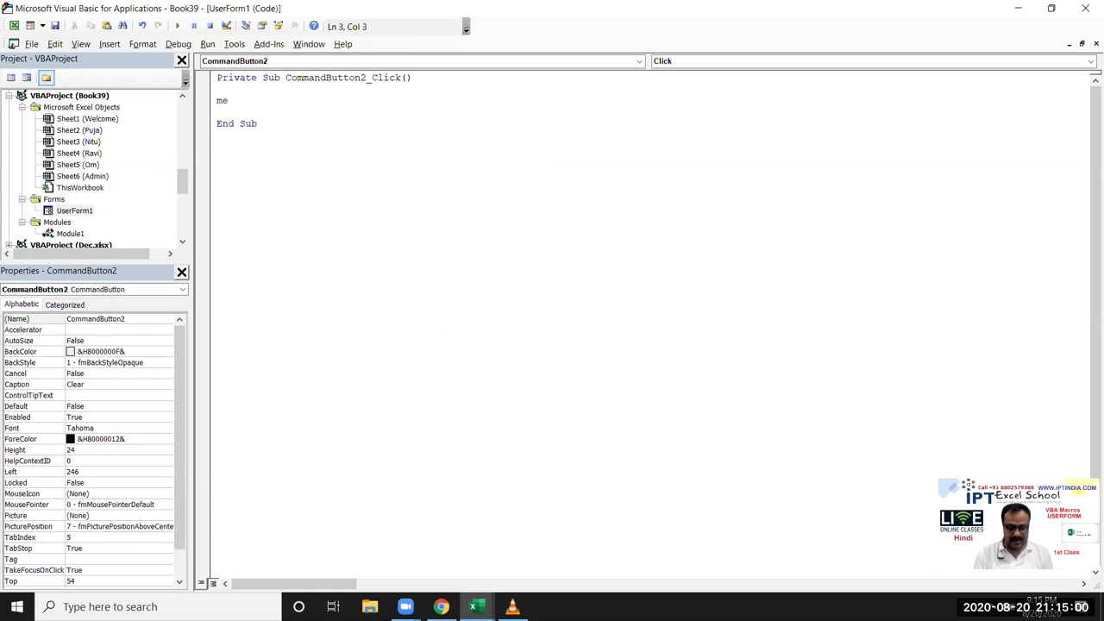
text(.te)
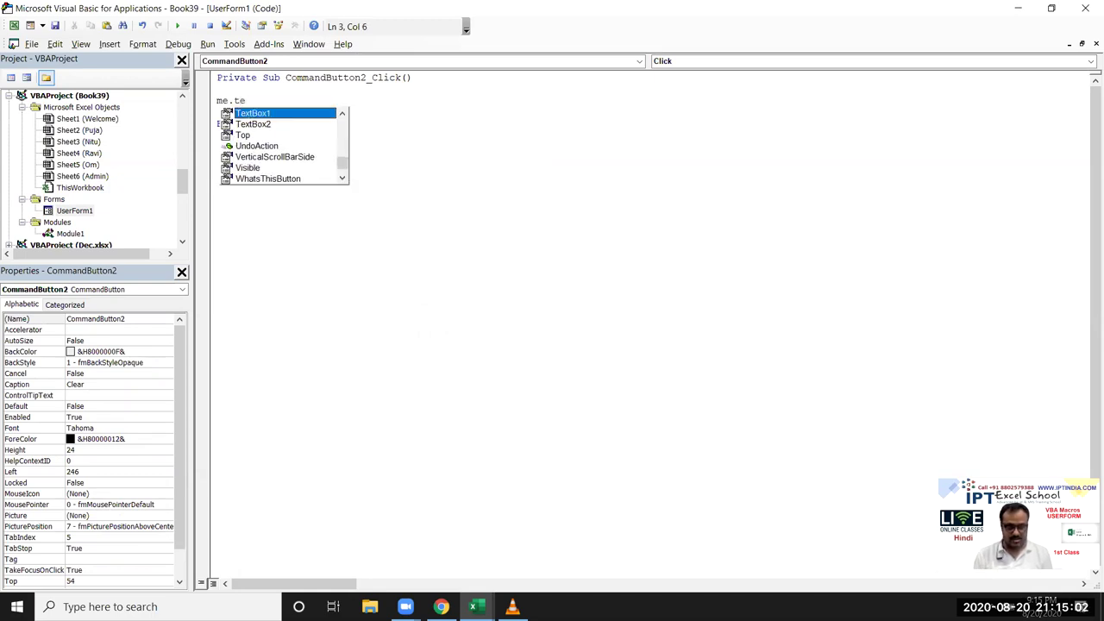
key(Tab)
text(.v)
key(Tab)
text(= "")
key(Return)
Duplicate that line as Me.TextBox2.Value = "" and run the form
click(211, 100)
key(ctrl+c)
key(ctrl+v)
key(ctrl+v)
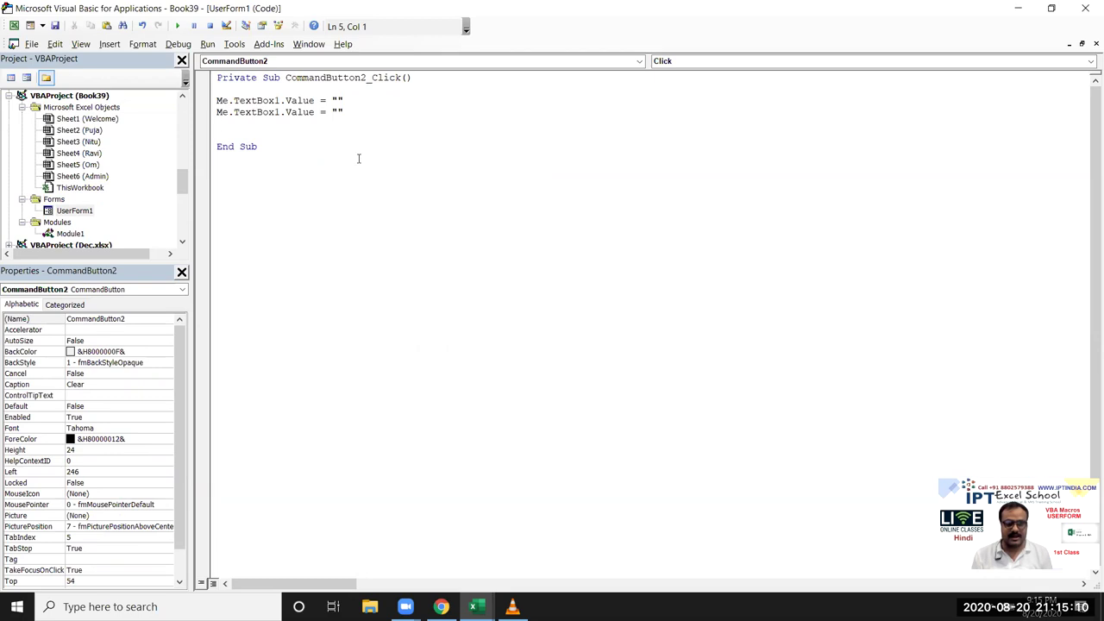
key(Delete)
text(2)
click(177, 25)
Type 'pp' into both User and Password boxes and confirm Clear empties them
click(285, 132)
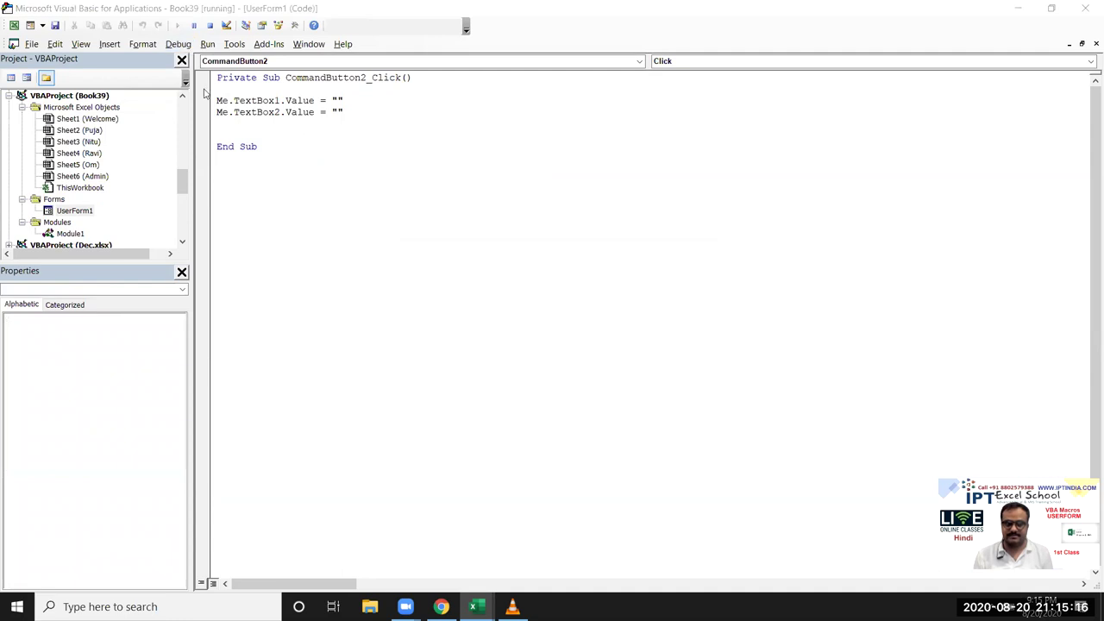
click(473, 222)
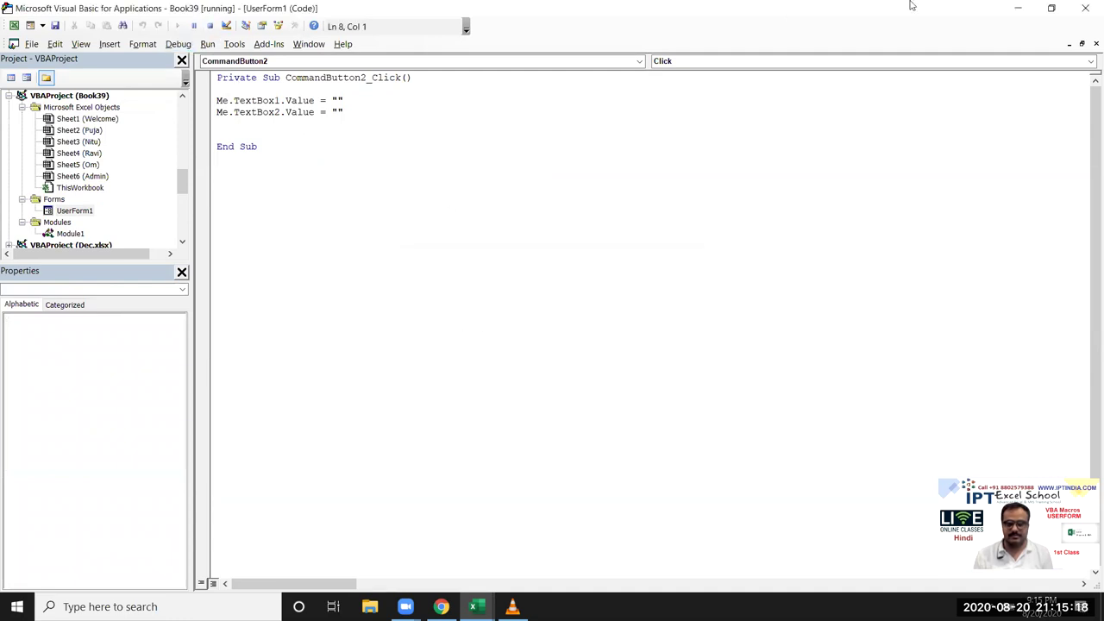
click(1018, 7)
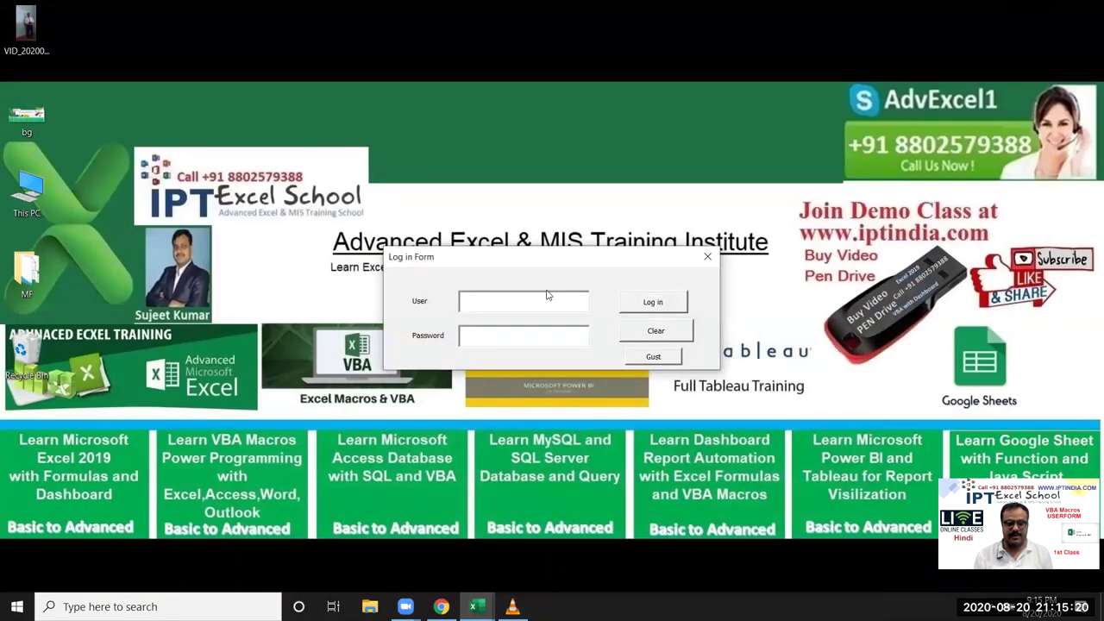
text(pp)
key(Tab)
text(pp)
click(679, 335)
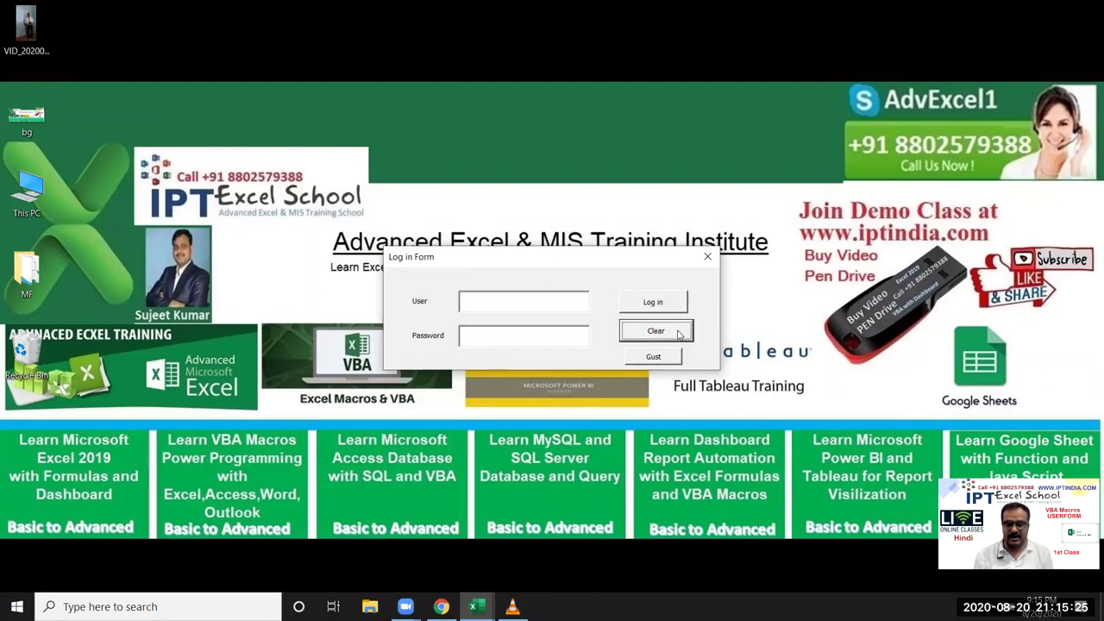
Close the Log in Form and bring the Book39 workbook to the front
click(708, 257)
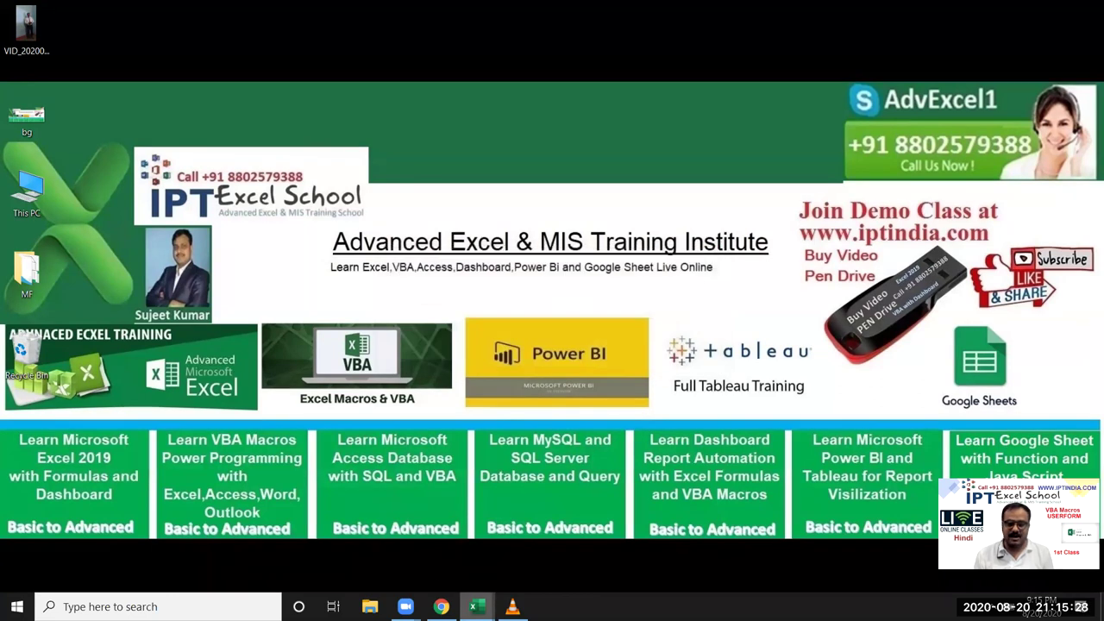
mouse_move(473, 606)
click(707, 544)
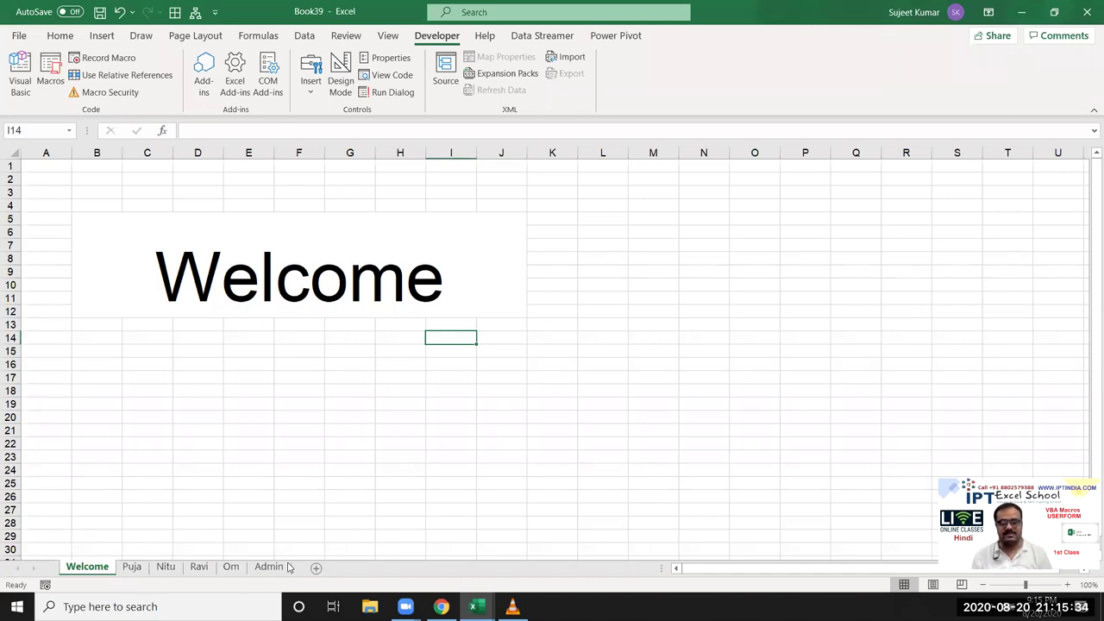
From Book39, open the VBA editor and the Gust button's Click procedure
click(474, 607)
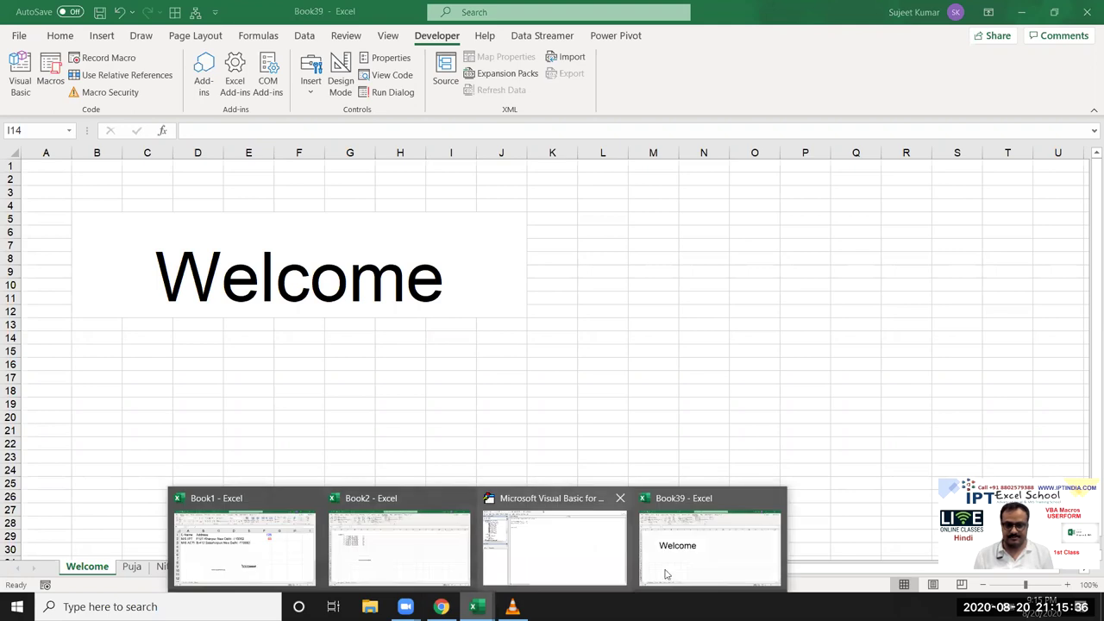
click(666, 574)
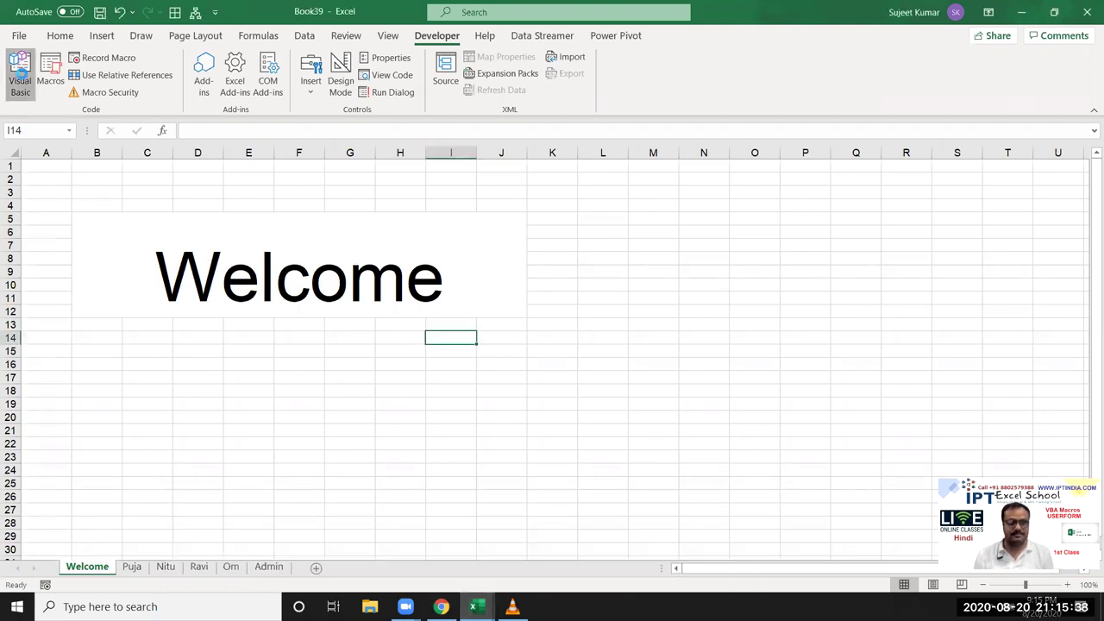
click(19, 74)
click(485, 172)
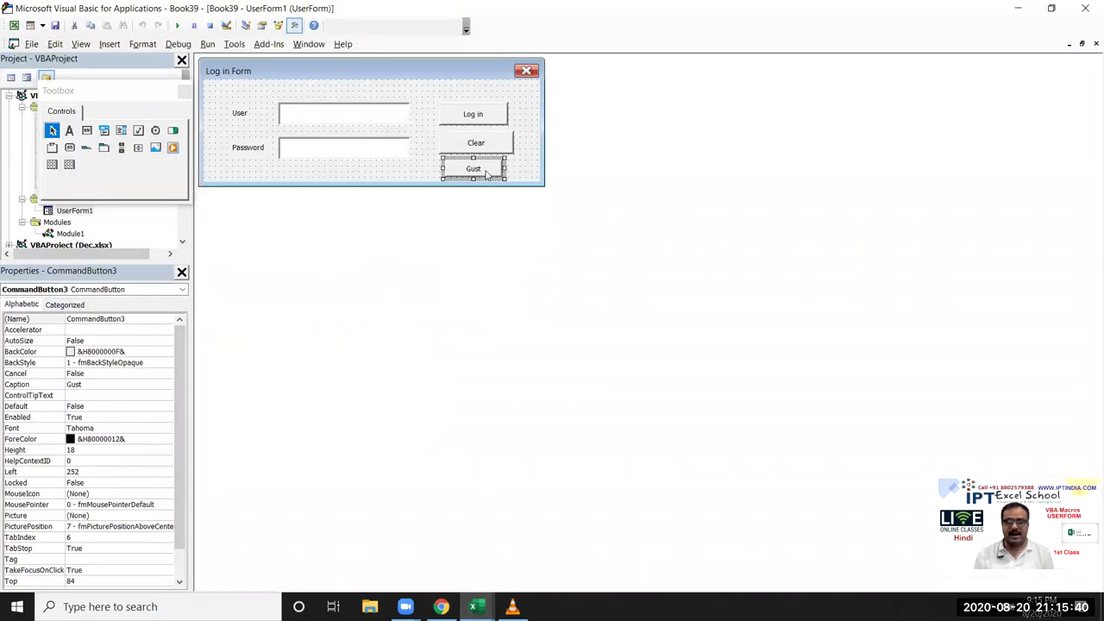
double_click(485, 172)
Write a For i = 1 To Sheets.Count ... Next loop in the Gust procedure
key(Return)
key(Return)
key(Up)
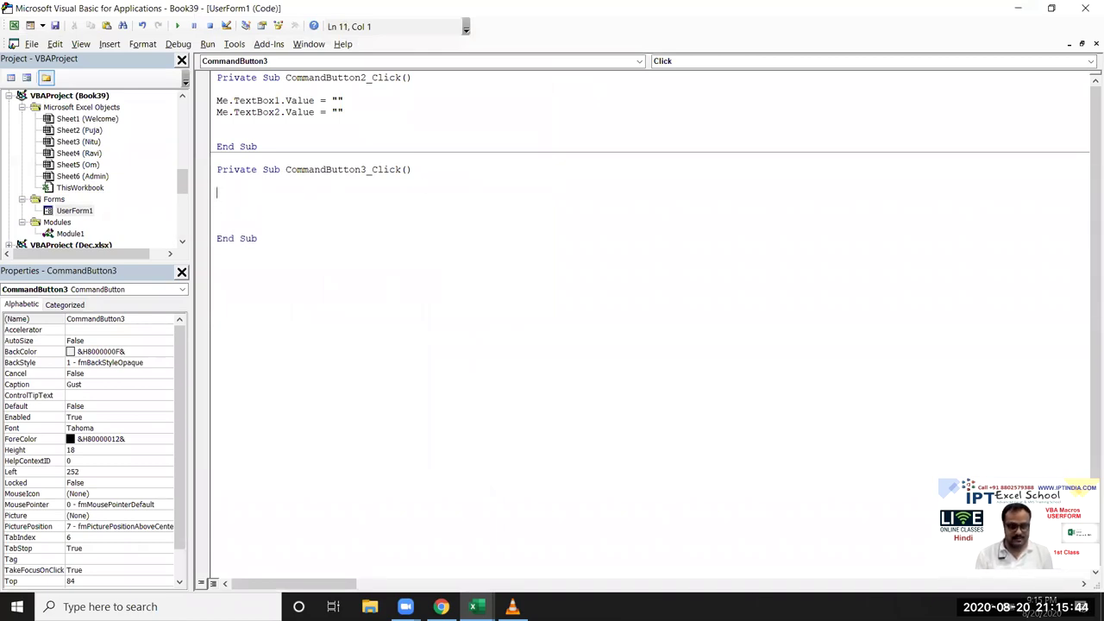
key(Return)
key(Up)
text(r i = )
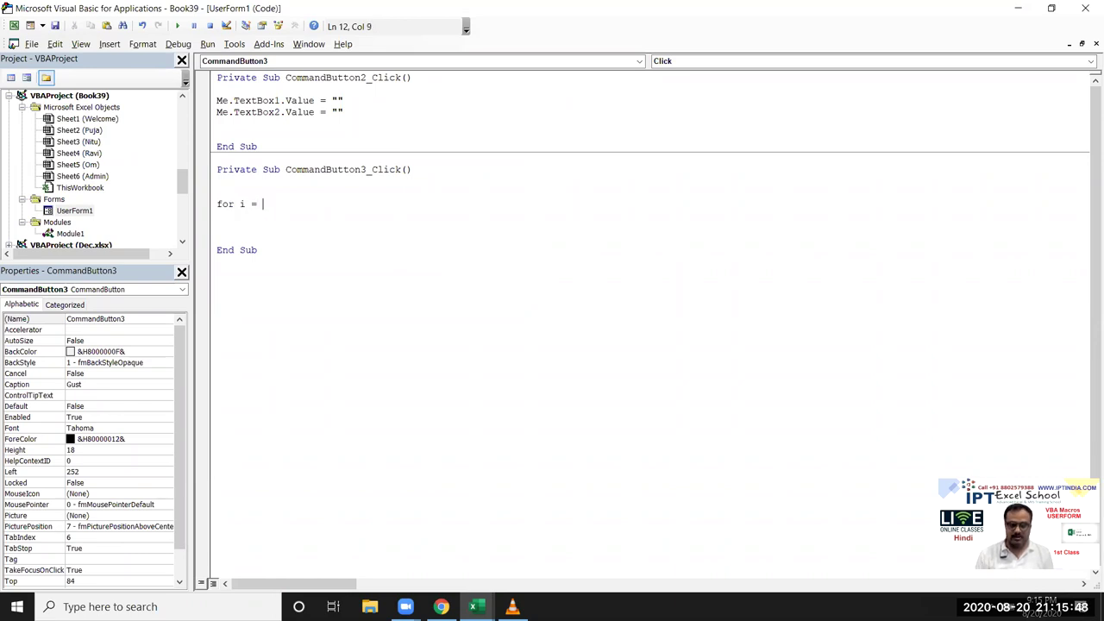
text(1 to sheets.)
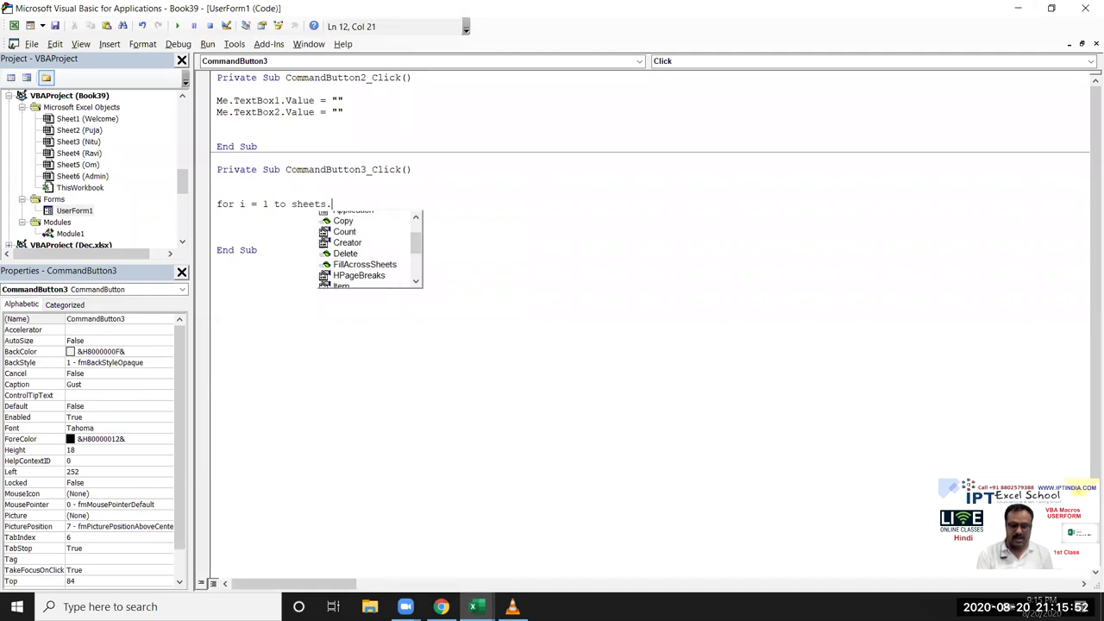
text(cou)
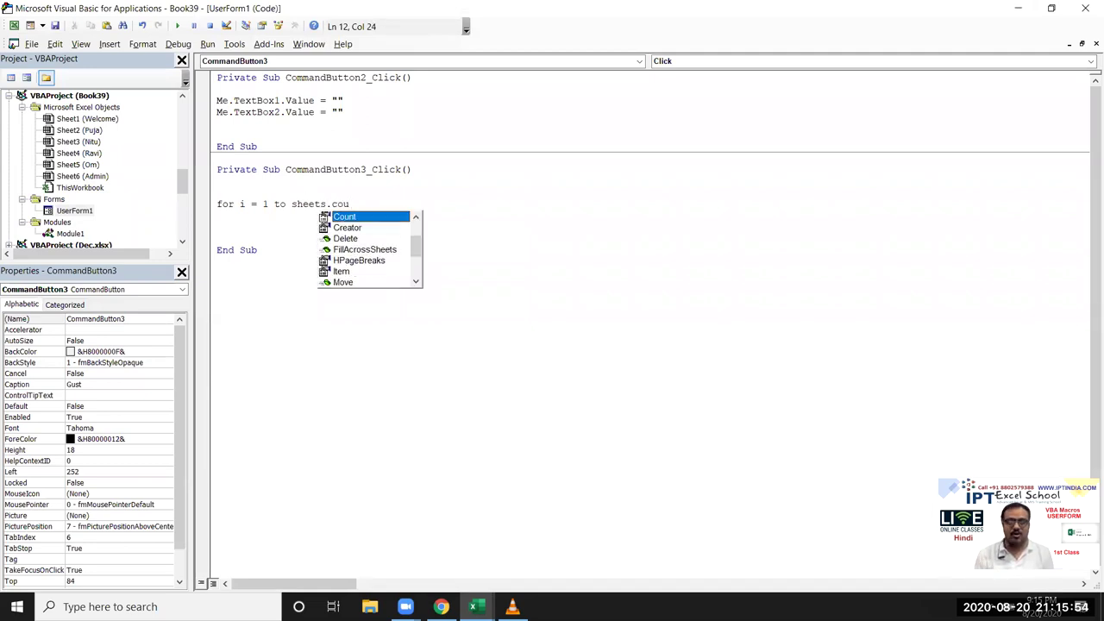
key(Tab)
key(Return)
key(Return)
key(Return)
text(next)
key(Up)
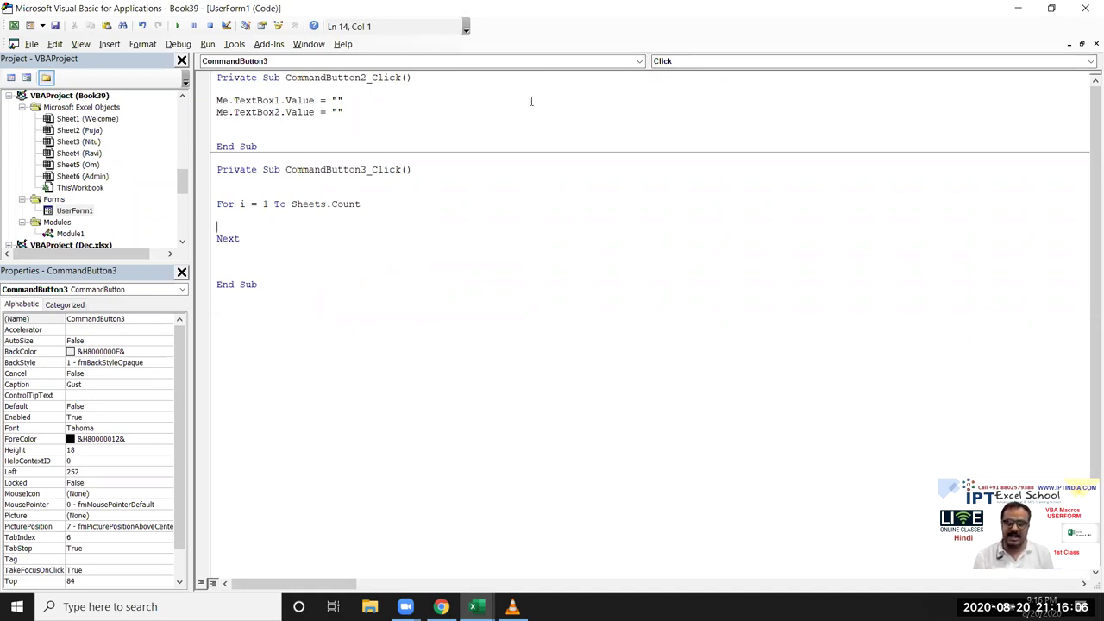
key(Return)
key(Return)
key(Up)
key(Up)
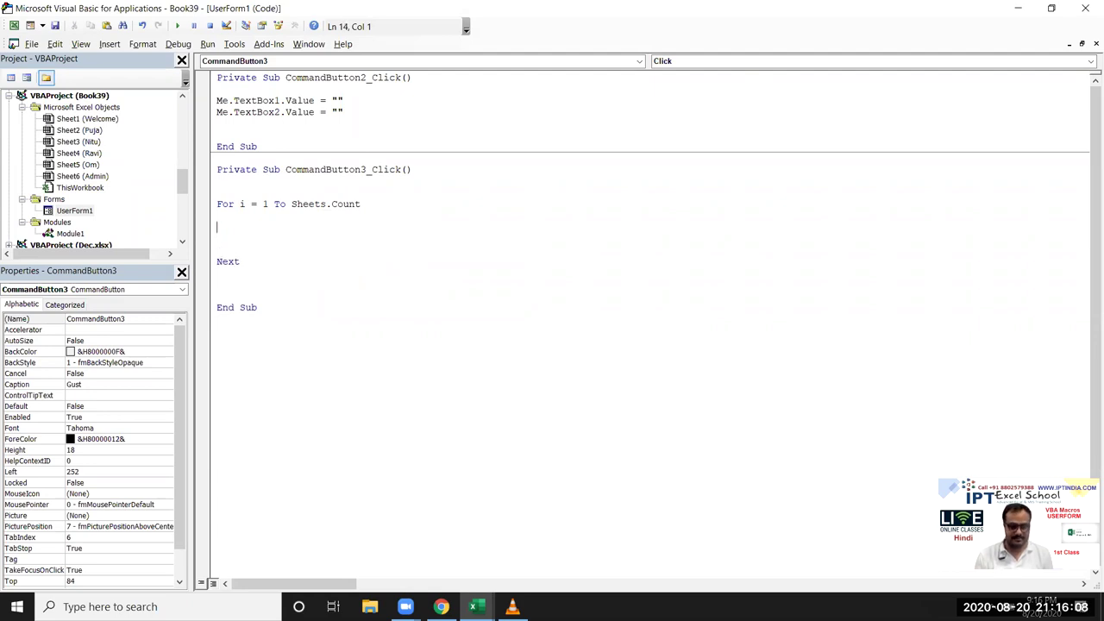
Add an If Sheets(i).Name <> "Welcome" Then ... End If block inside the loop
text(if act)
key(BackSpace)
key(BackSpace)
key(BackSpace)
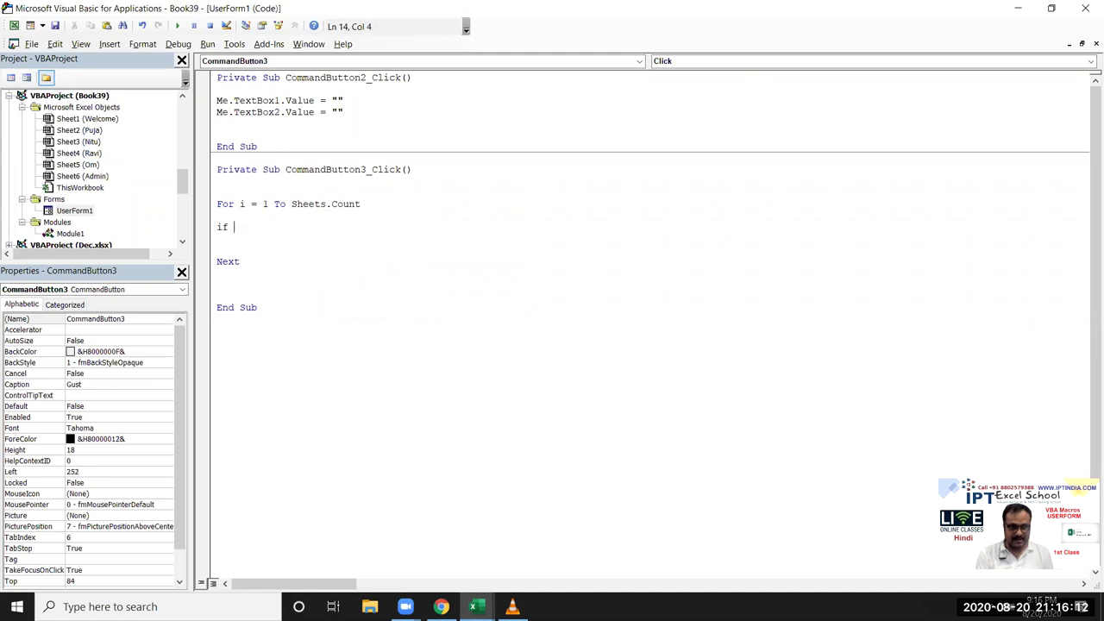
text(sheets(i)
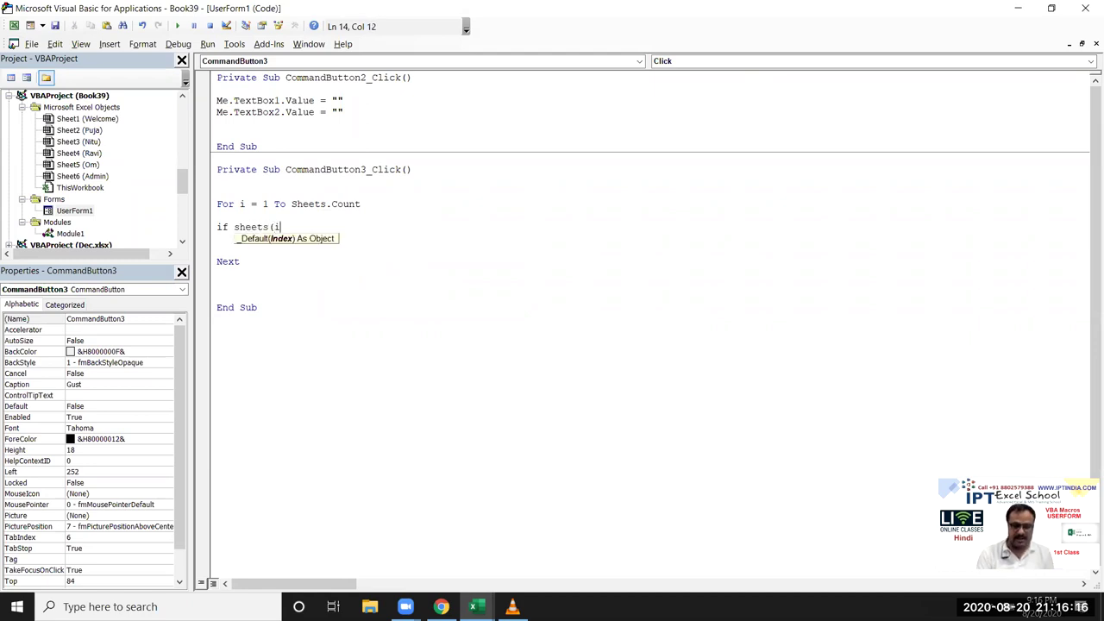
text().name )
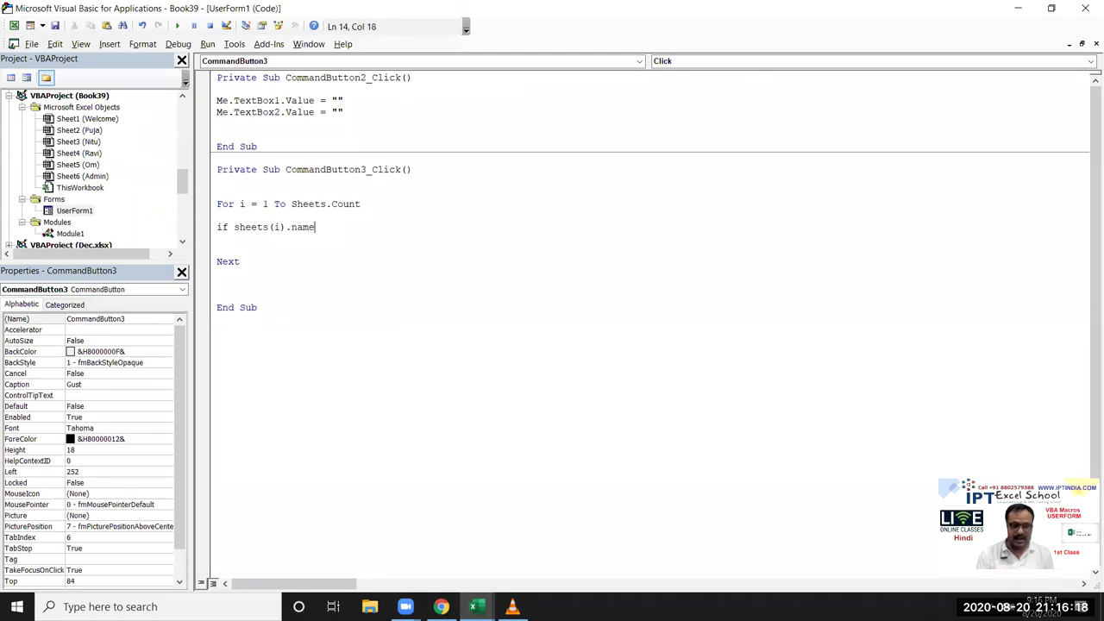
text(<>)
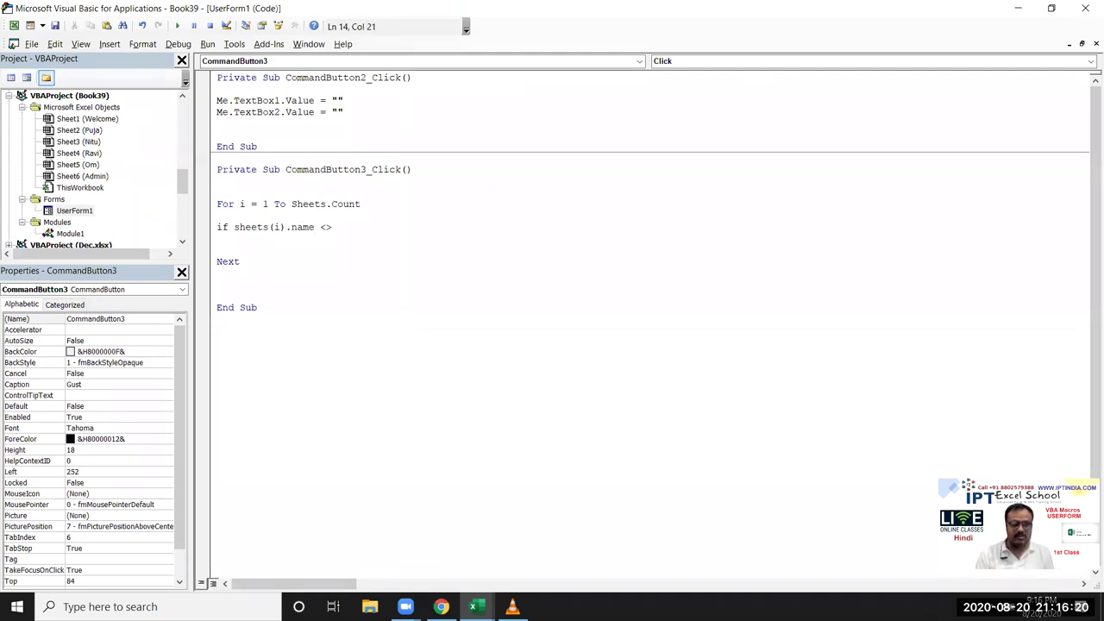
text("Welcome")
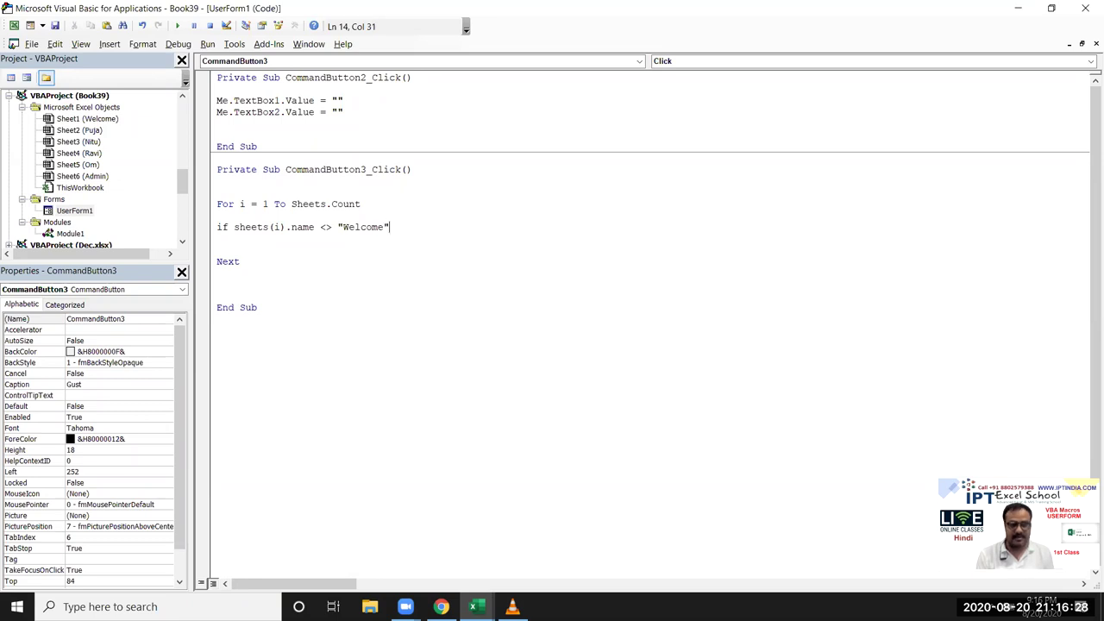
text( Then)
key(Return)
key(Return)
text(end if)
key(Return)
key(Return)
key(Up)
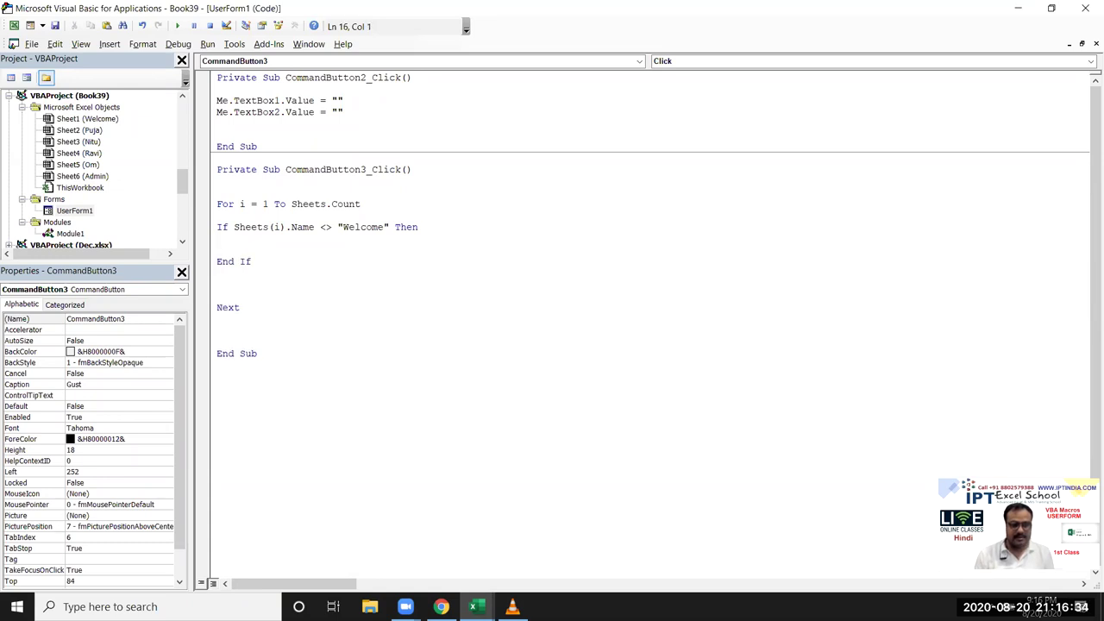
Inside the If block, set Sheets(i).Visible = xlSheetVeryHidden
text(sheets)
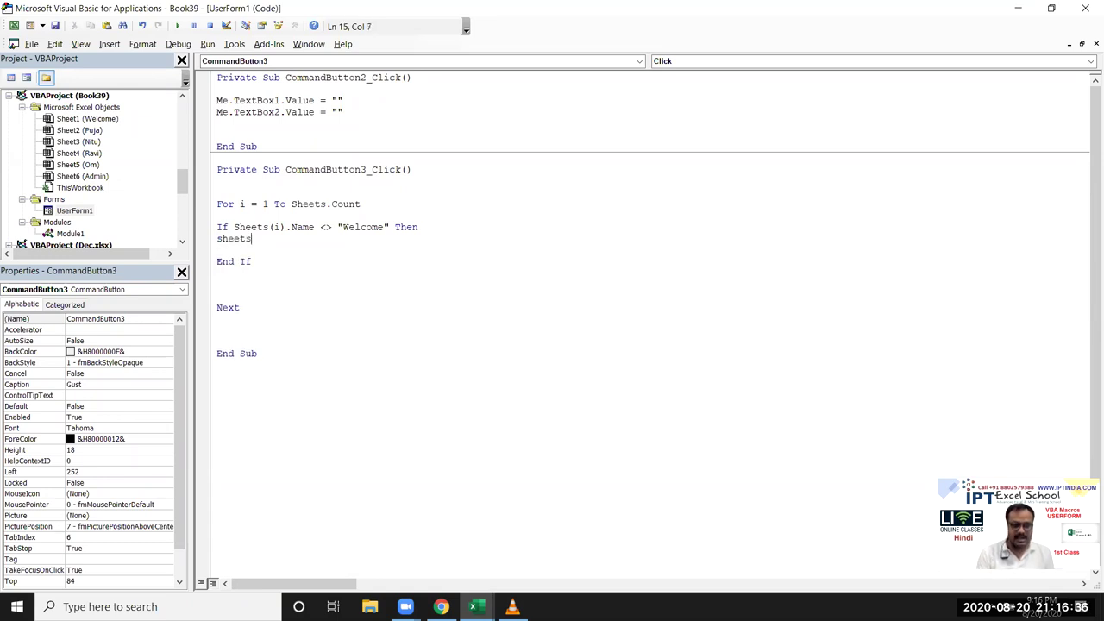
key(BackSpace)
text(1.vi)
key(Tab)
text(=)
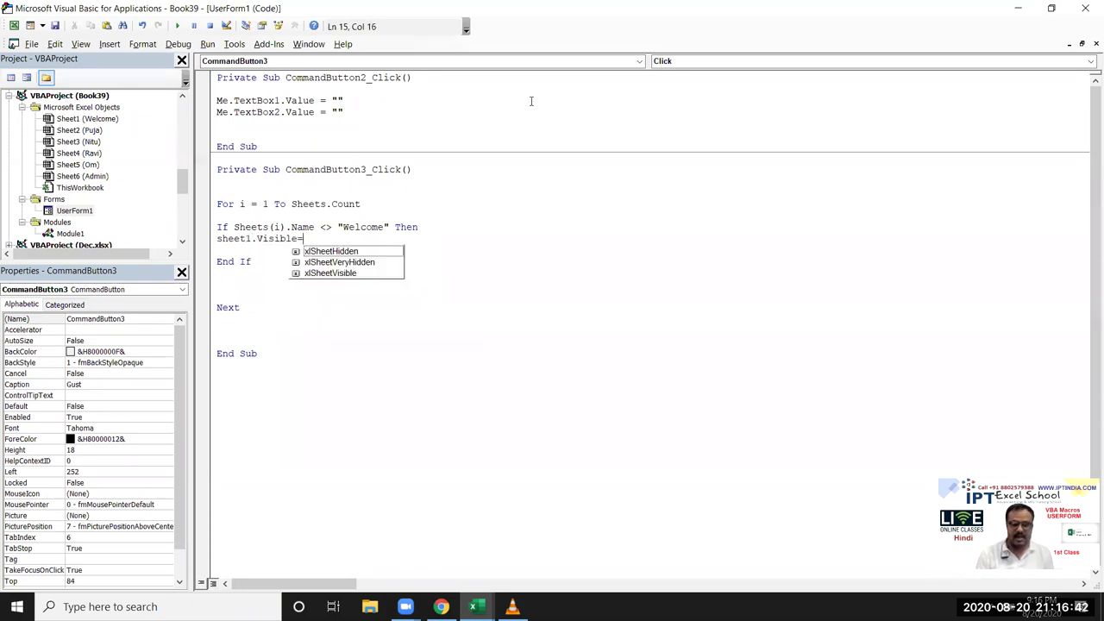
key(Down)
key(Tab)
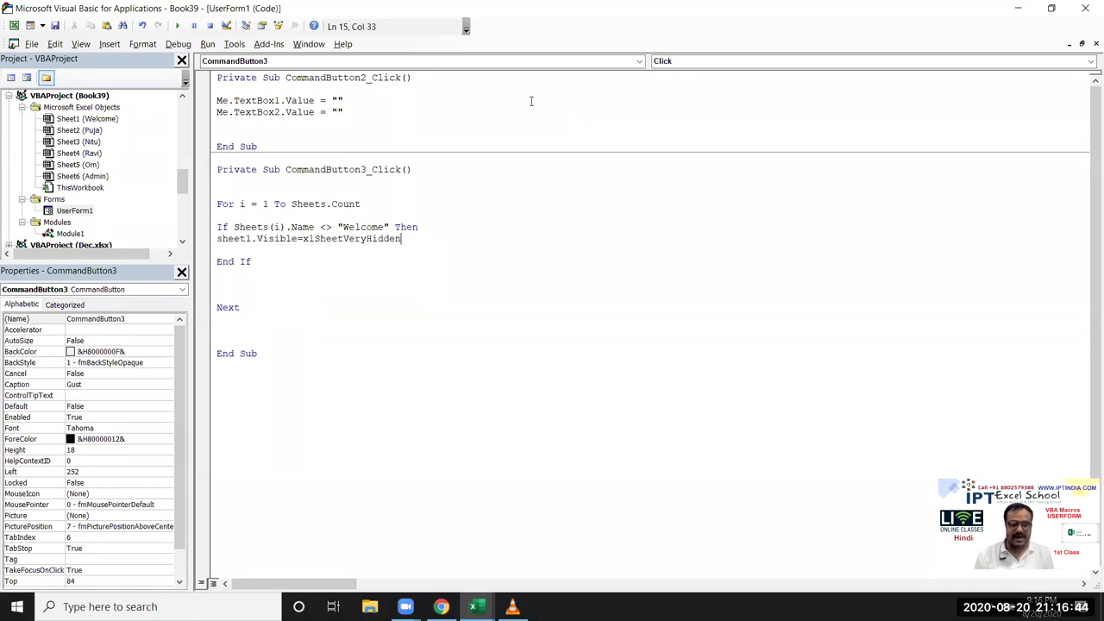
click(250, 285)
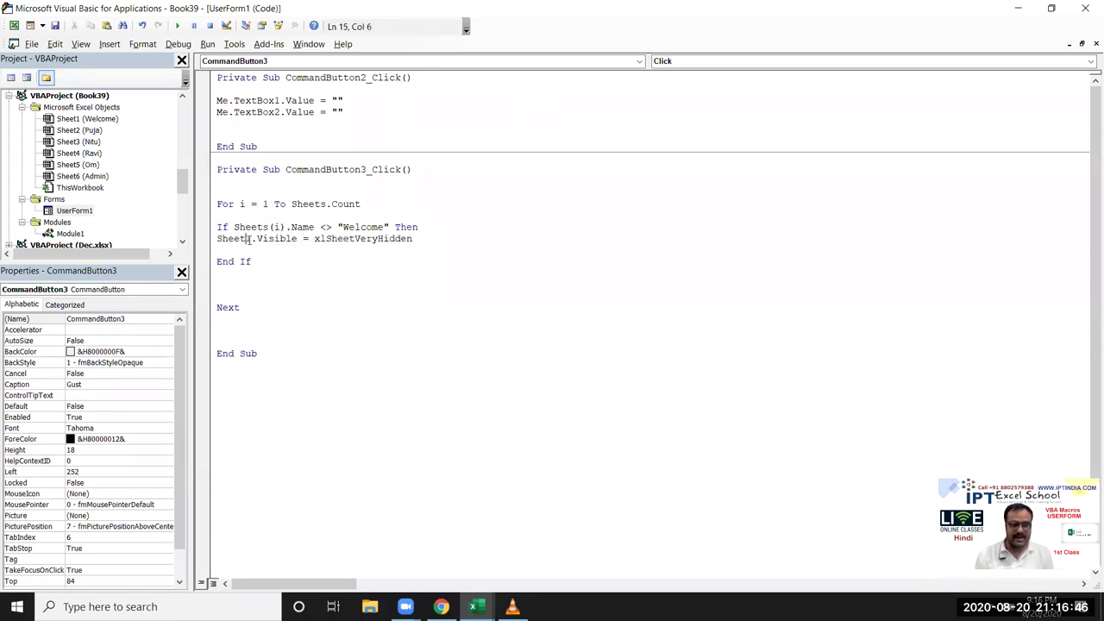
key(Delete)
text(s()
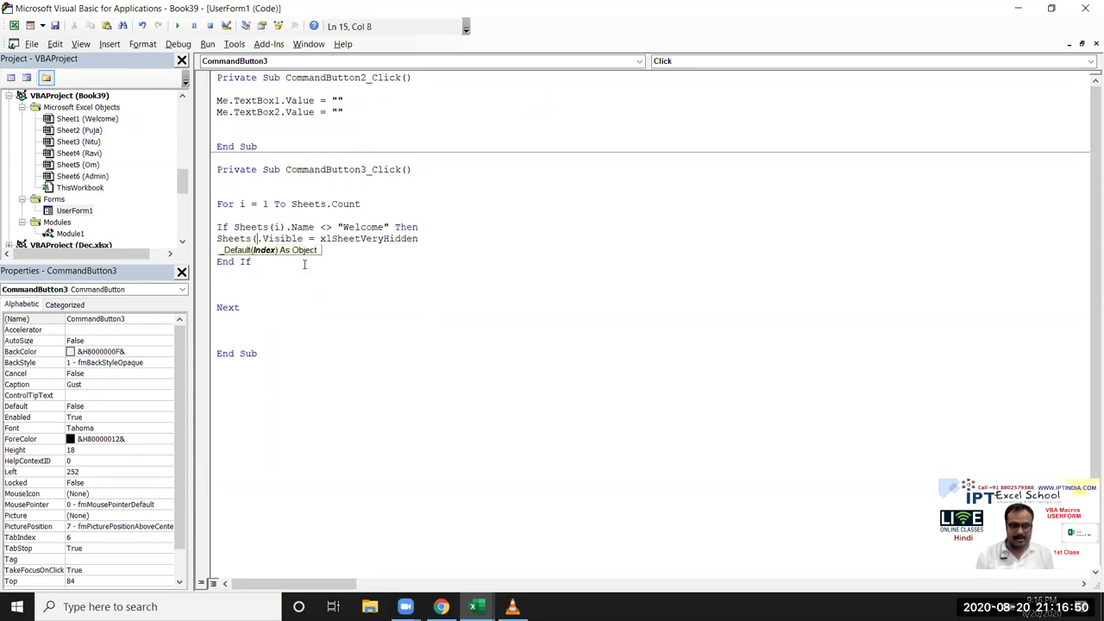
text(i))
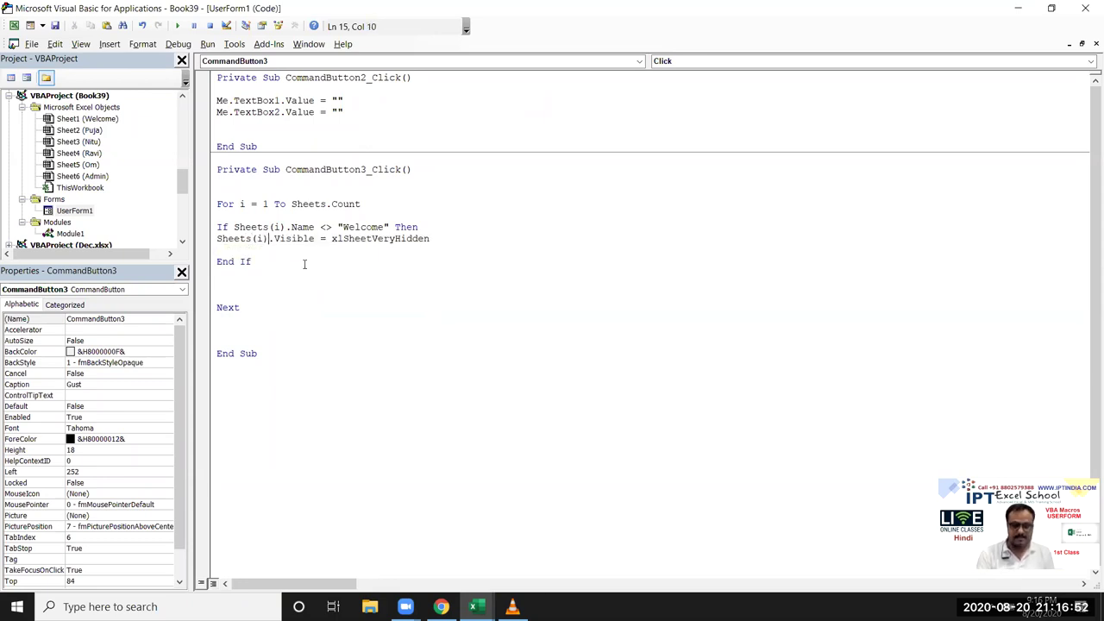
click(303, 306)
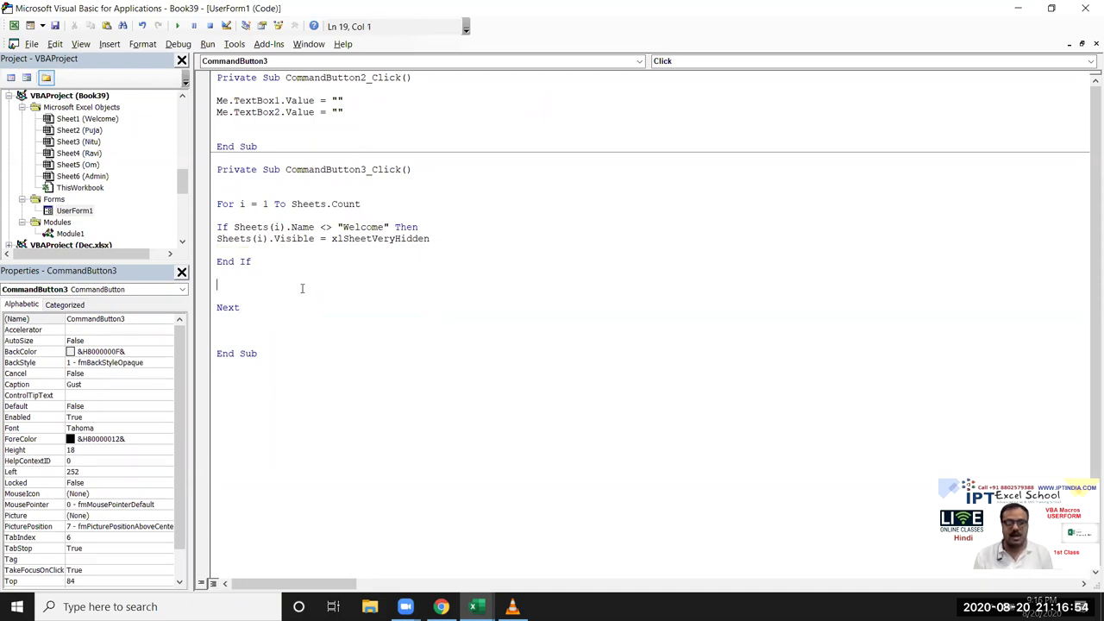
Run the Log in Form, press Gust so only Welcome stays visible, then close the form
key(alt+F11)
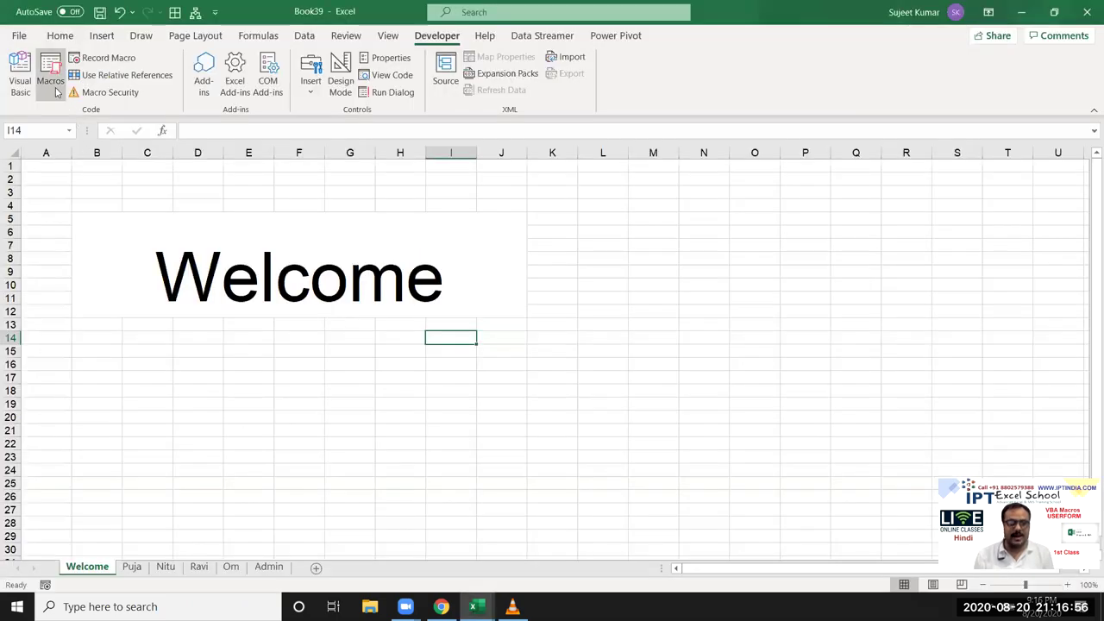
key(alt+F11)
double_click(74, 211)
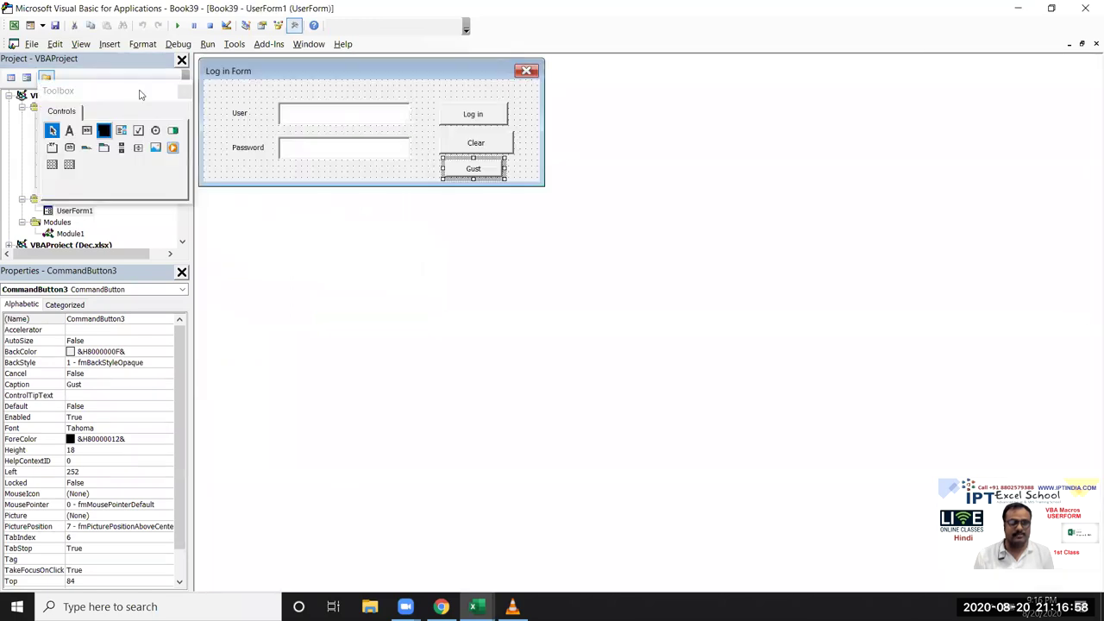
click(176, 25)
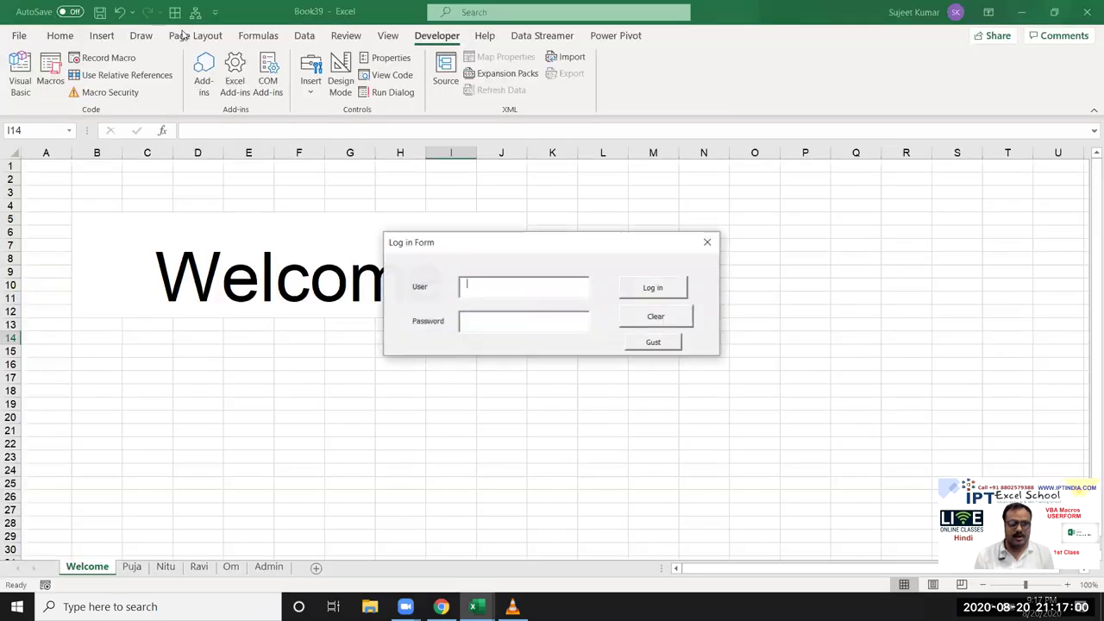
click(668, 345)
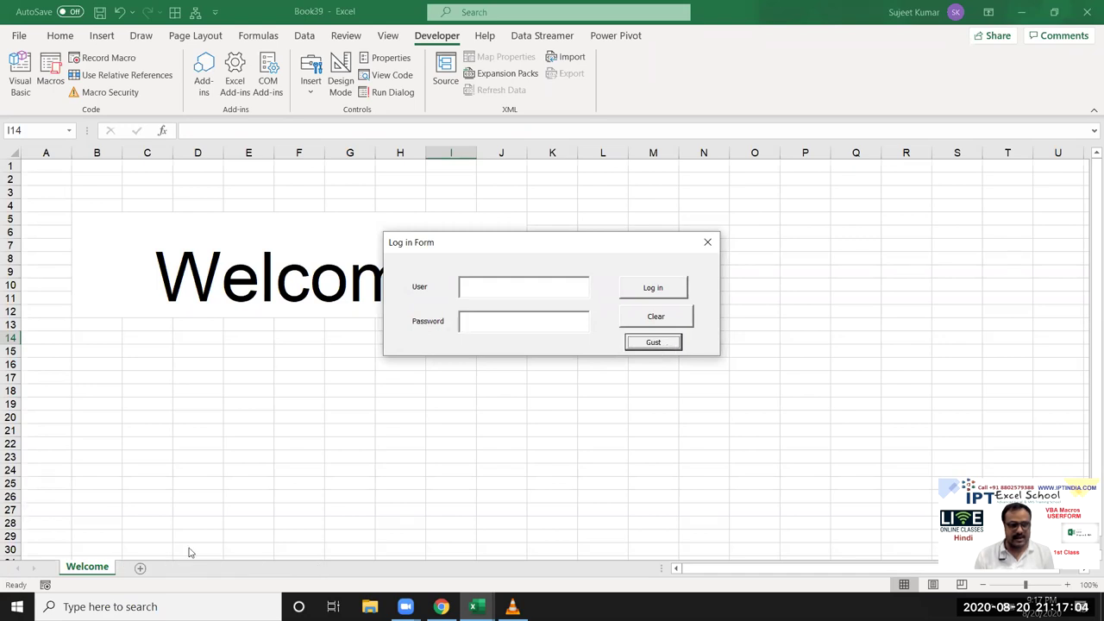
drag(437, 245, 292, 211)
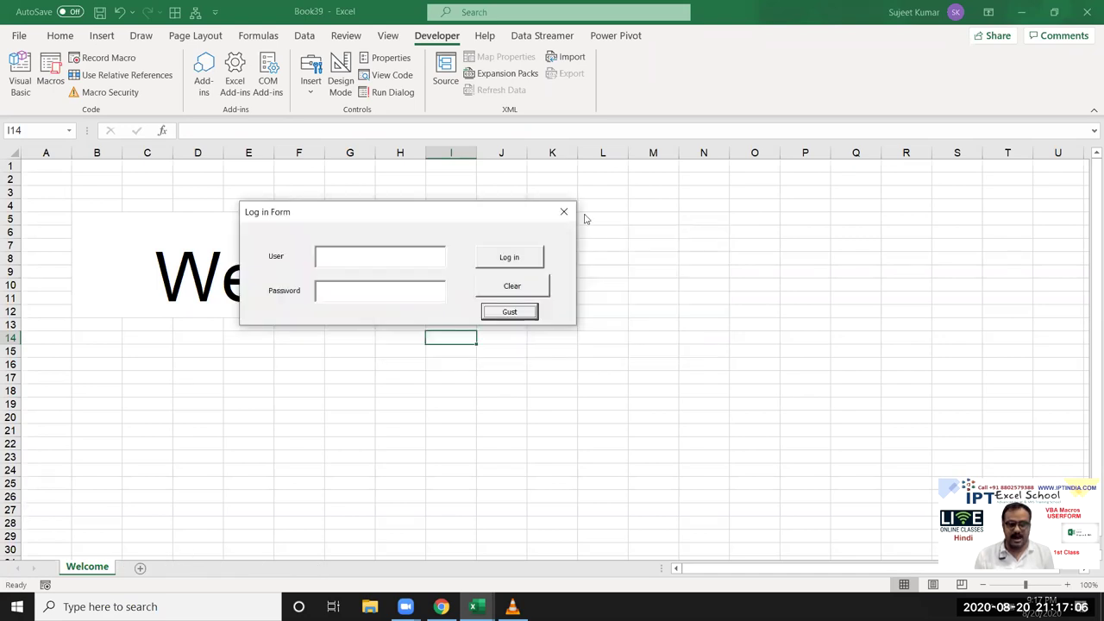
click(564, 209)
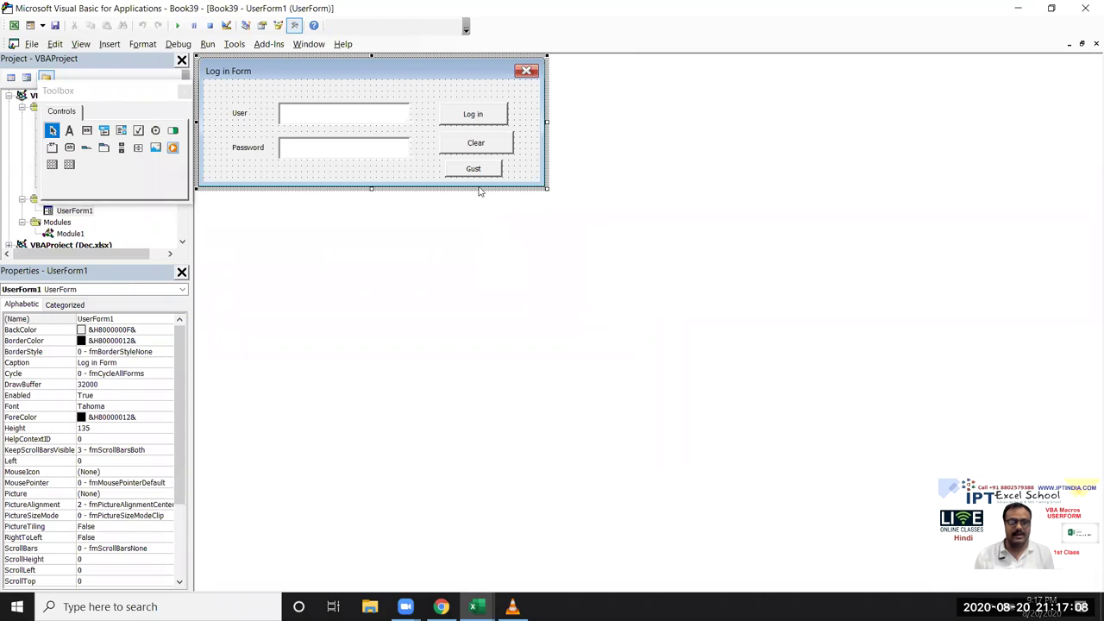
Add Unload Me on a new line after Next in the Gust button's code
double_click(474, 169)
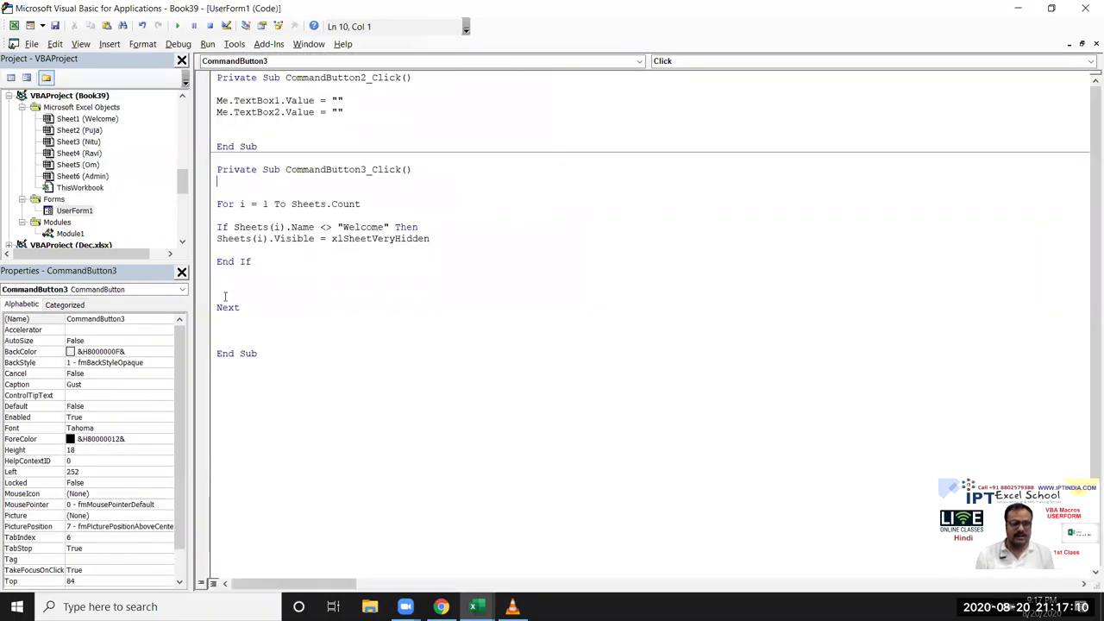
click(222, 330)
key(Return)
click(217, 331)
text(unloa)
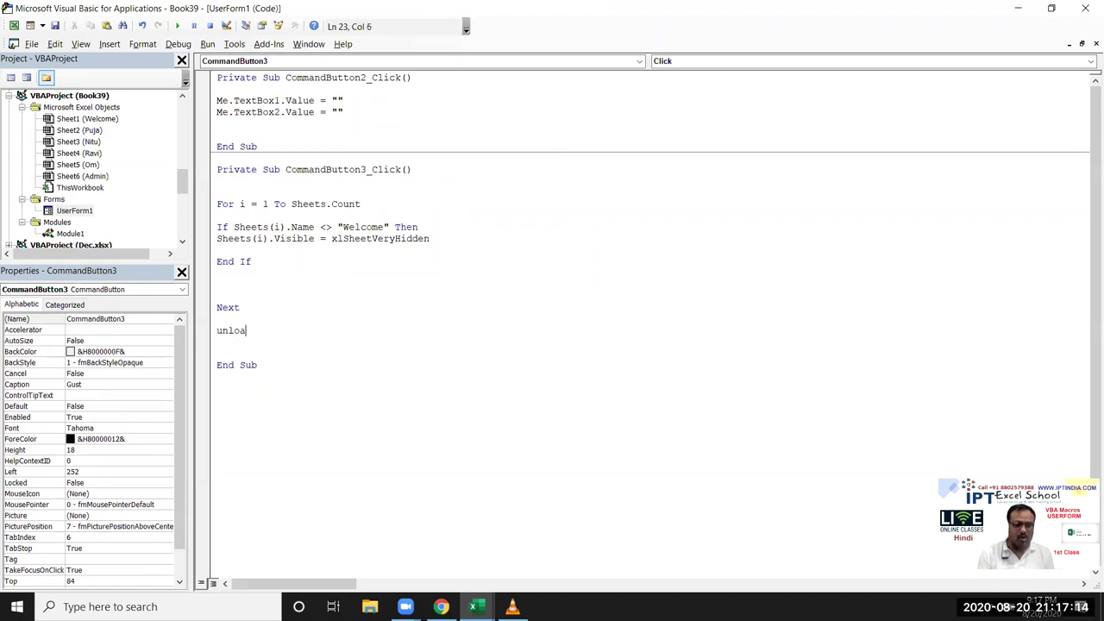
text(d Me)
click(234, 287)
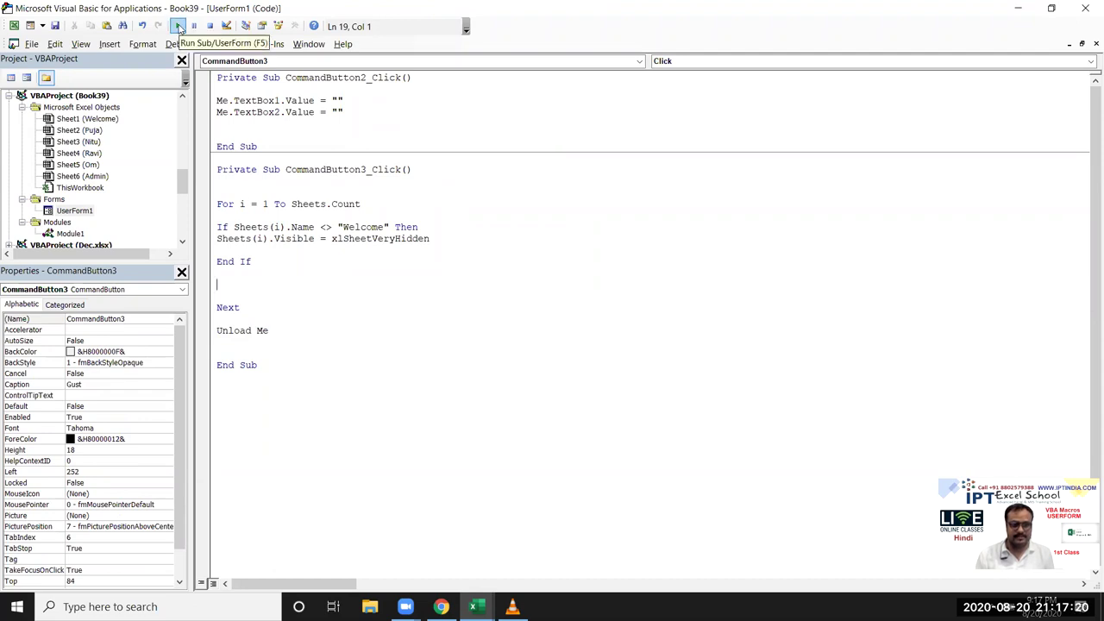
Run the form, press Gust, and check in Excel that only Welcome remains
click(178, 26)
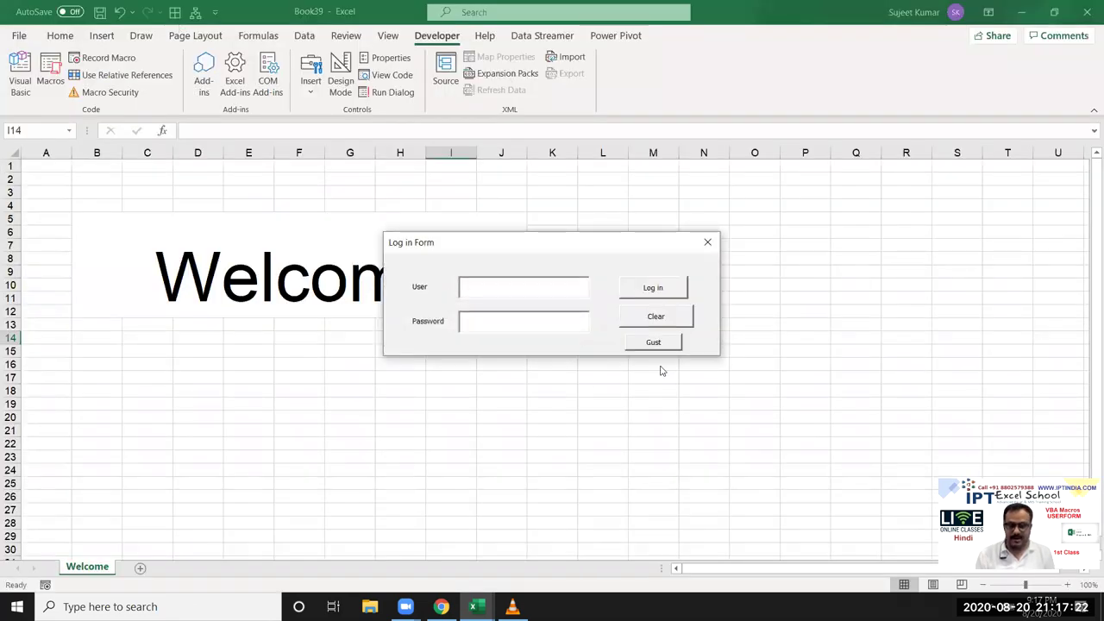
click(666, 345)
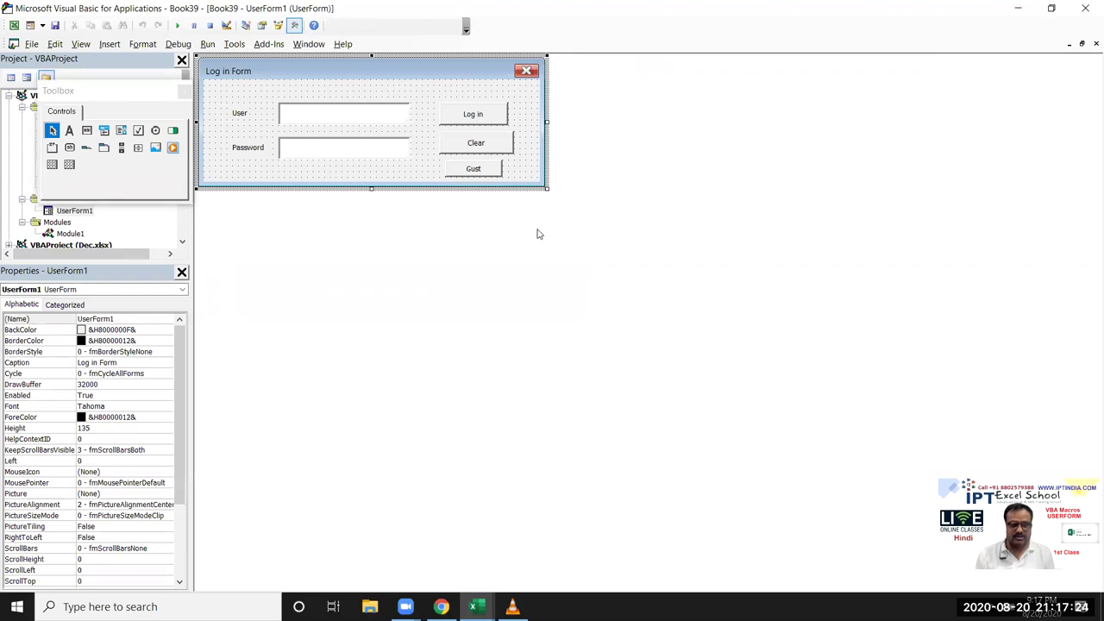
key(alt+F11)
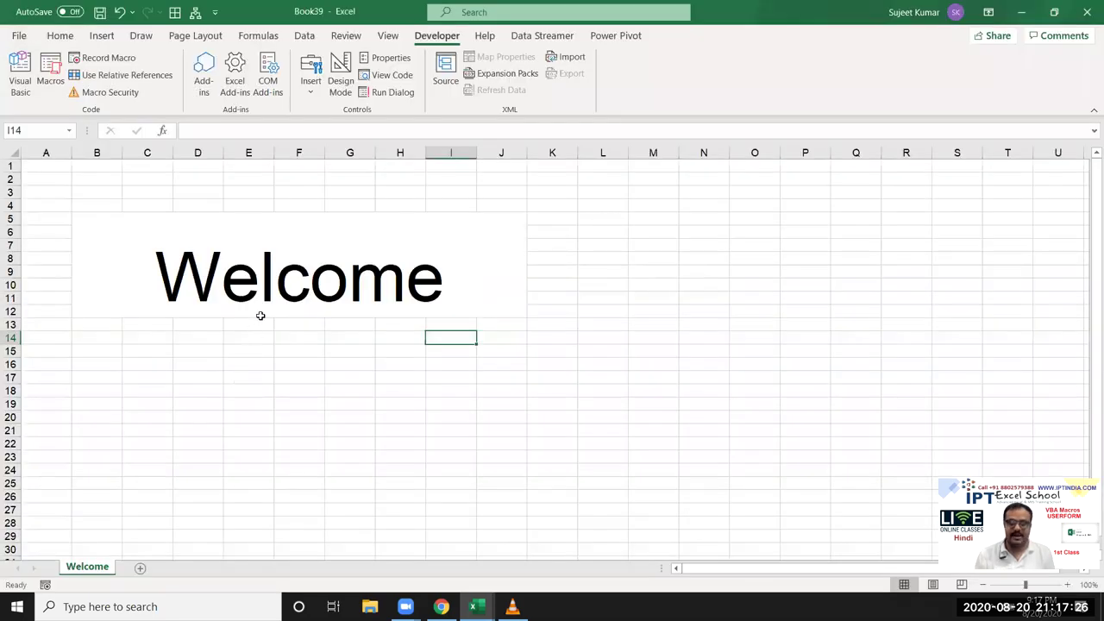
key(alt+F11)
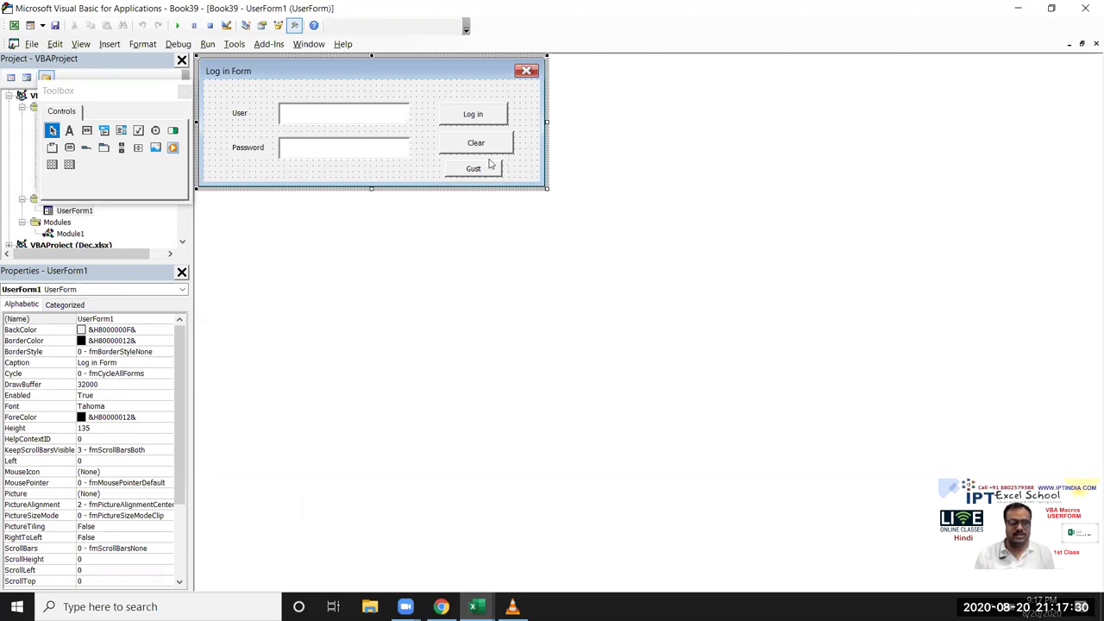
In the Log in button code, start c = WorksheetFunction.CountIfs(Sheet6.Range("A:A"), Me.TextBox1.Value,
double_click(474, 119)
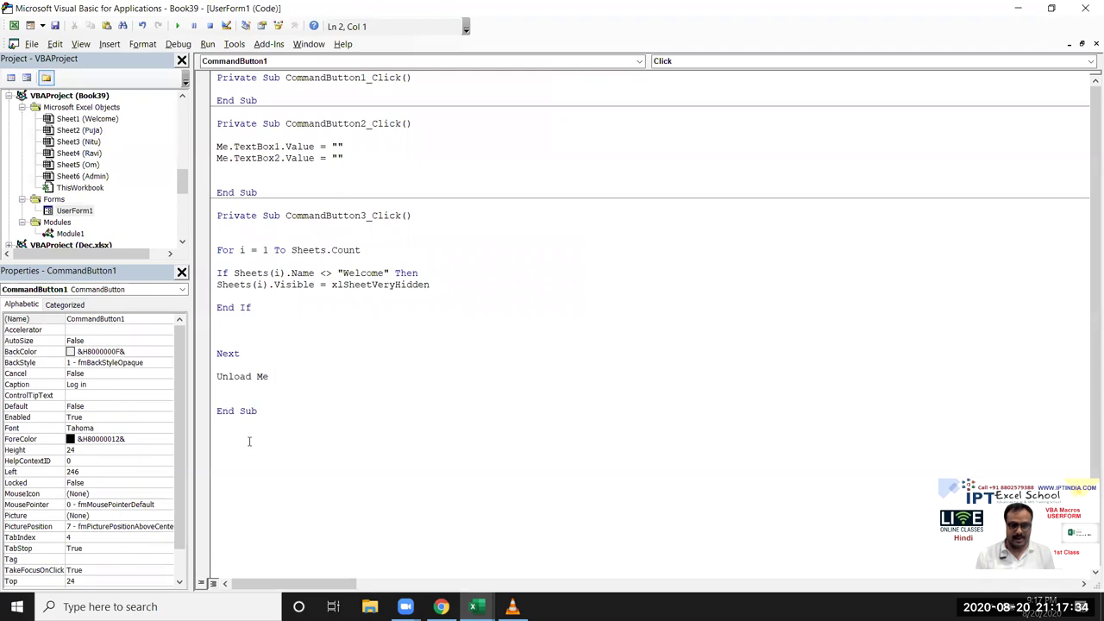
key(Return)
key(Return)
key(Up)
key(Up)
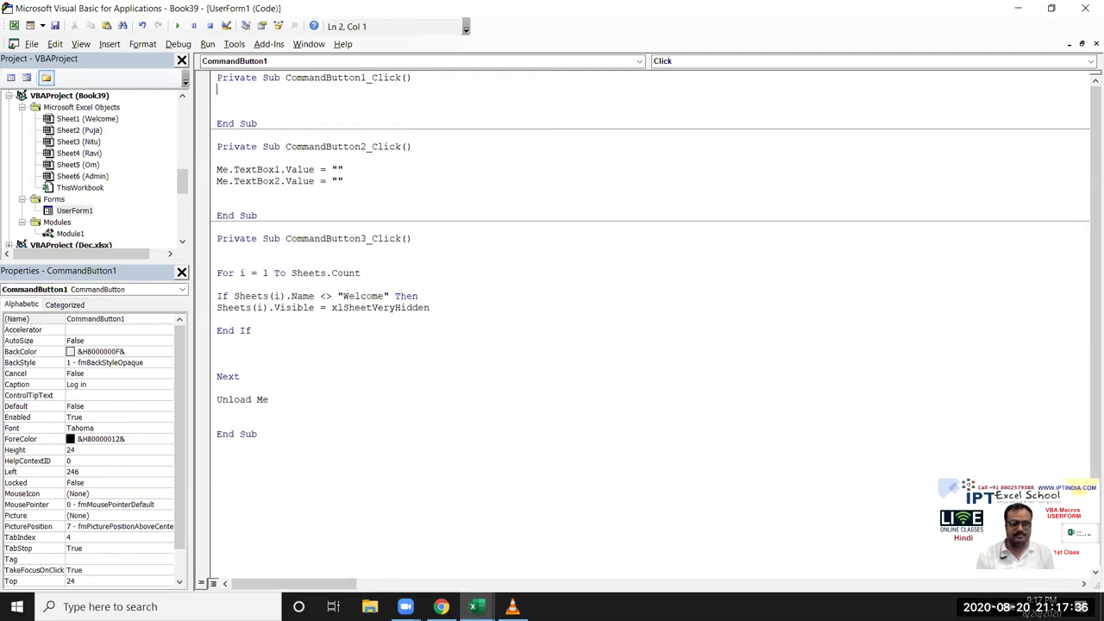
key(Return)
text(c=application.)
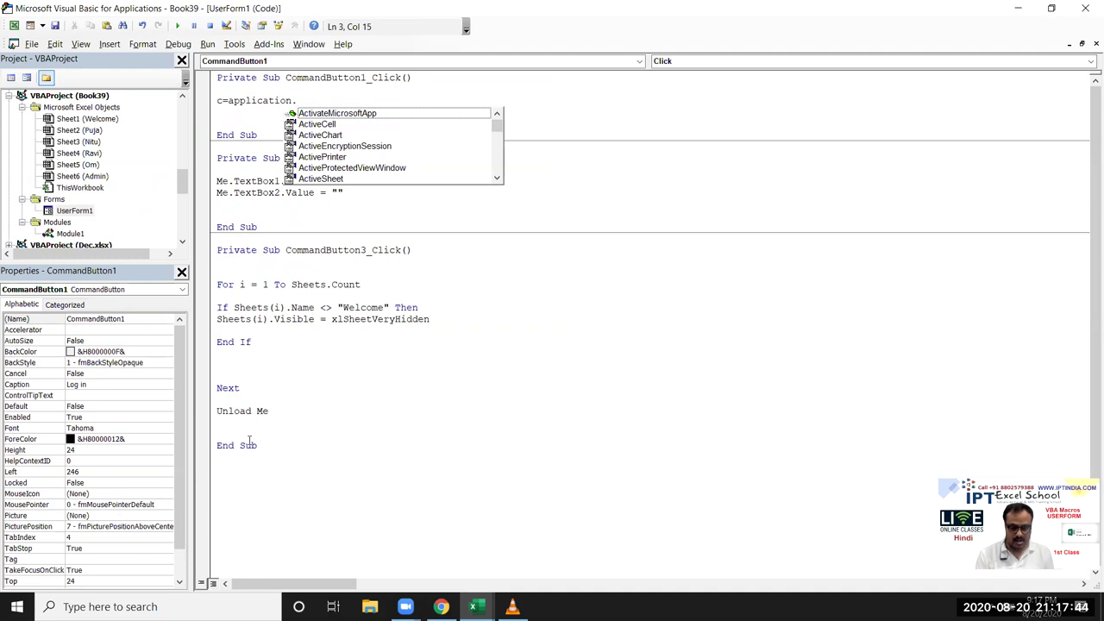
text(wor)
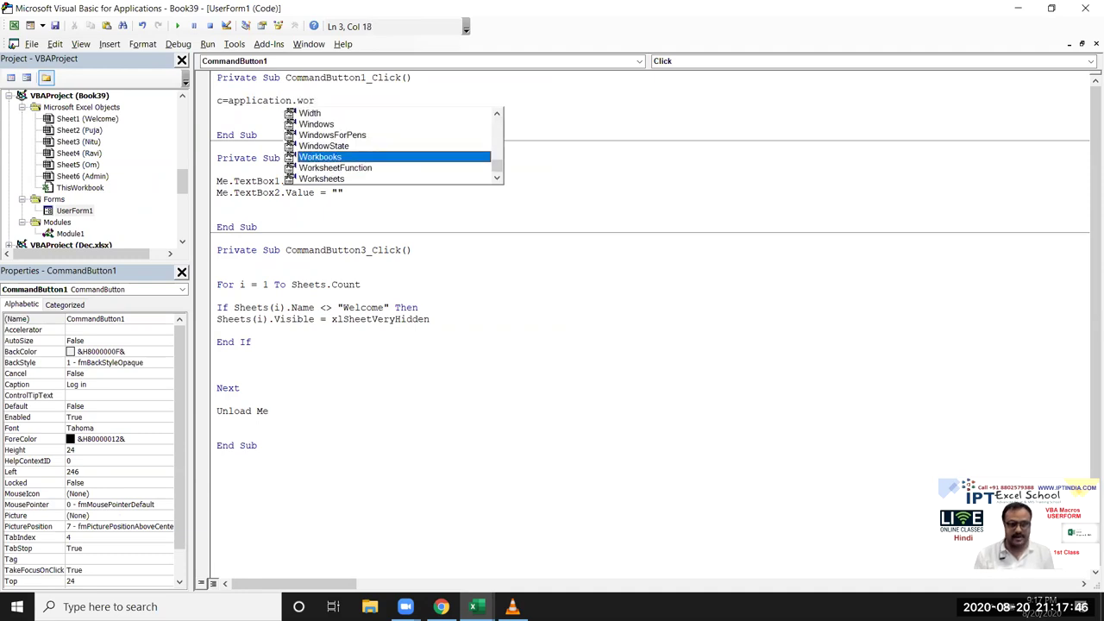
key(Down)
key(Tab)
text(.cou)
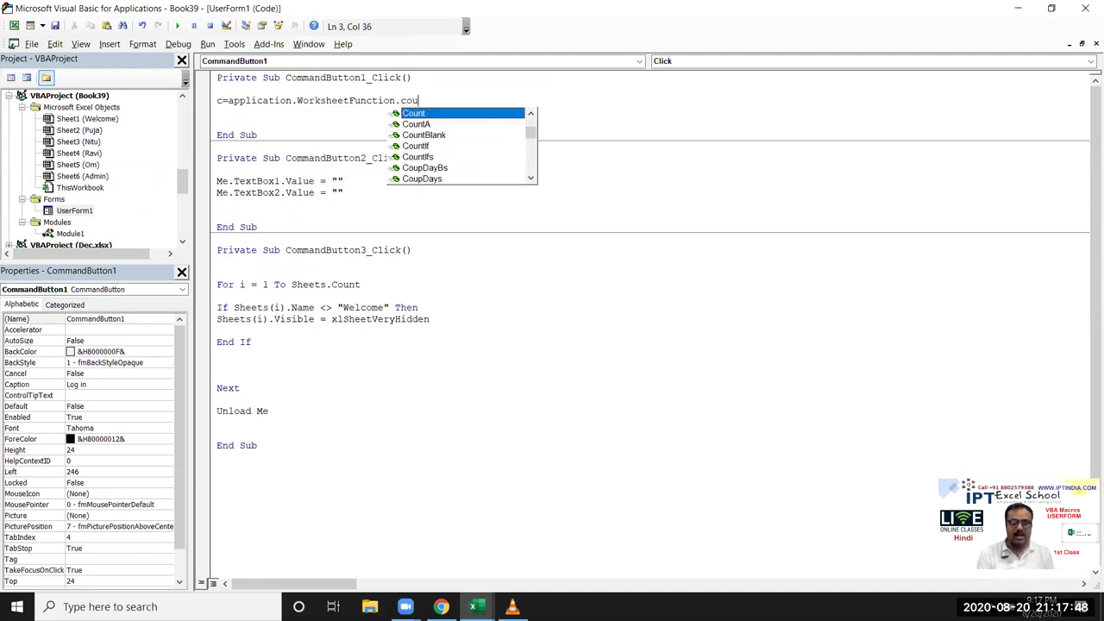
key(Down)
key(Down)
key(Down)
key(Down)
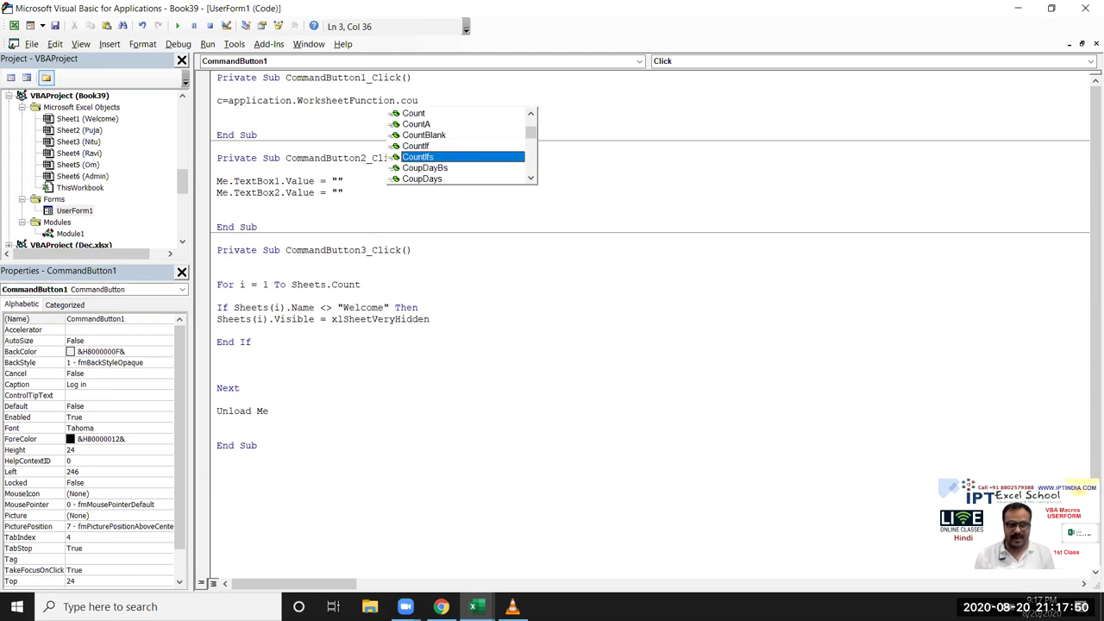
key(Tab)
text(()
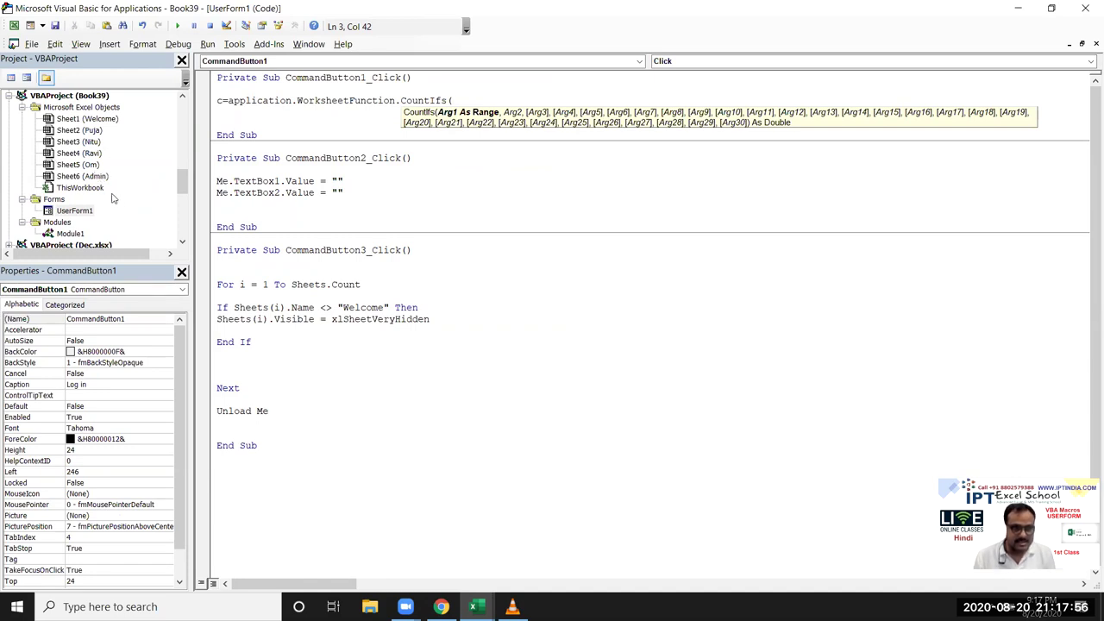
text(sheet)
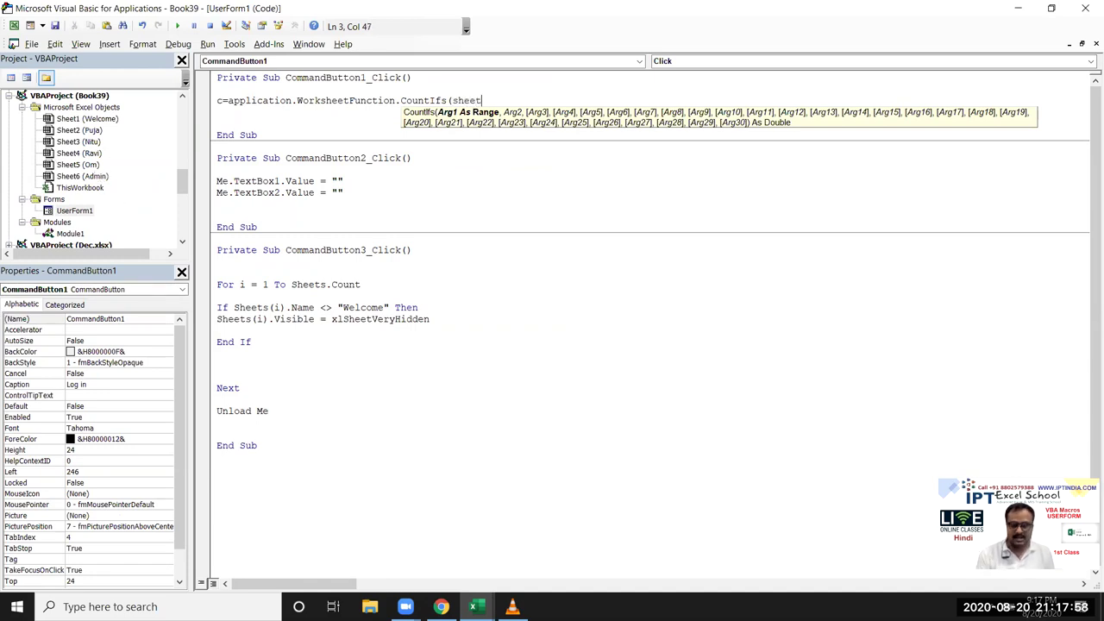
text(6.Ra)
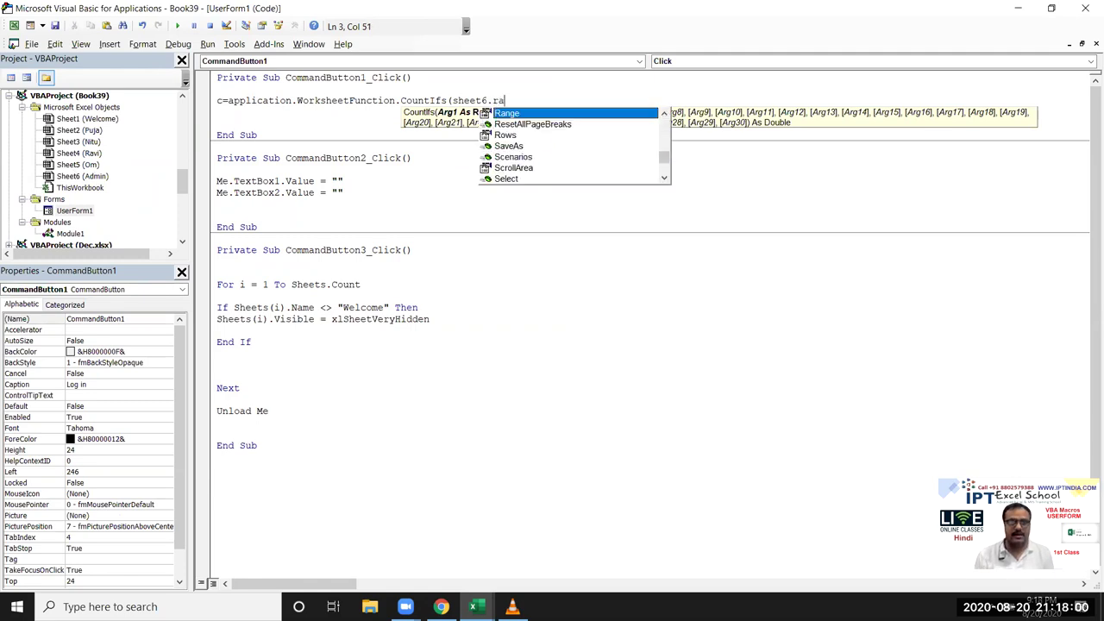
text(nge("A:A"))
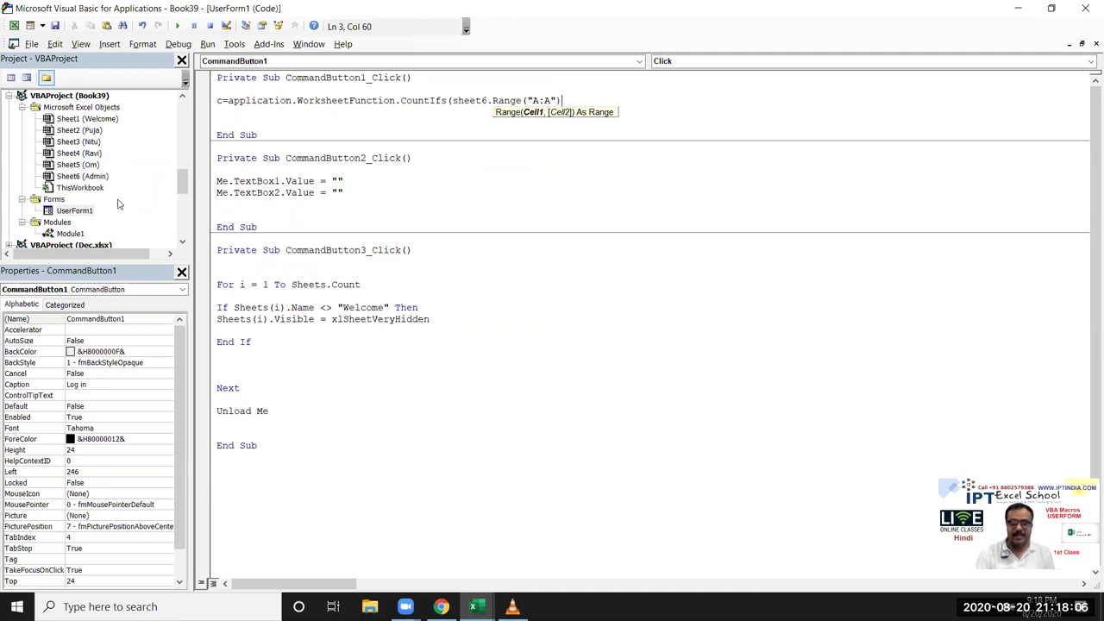
text(,me.)
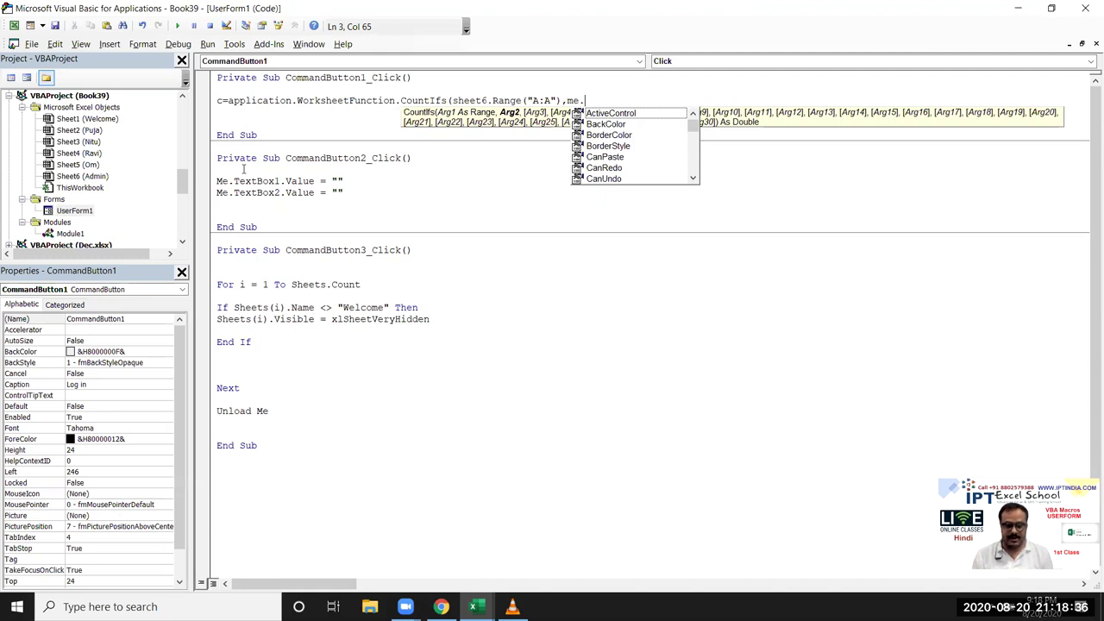
text(te)
key(Tab)
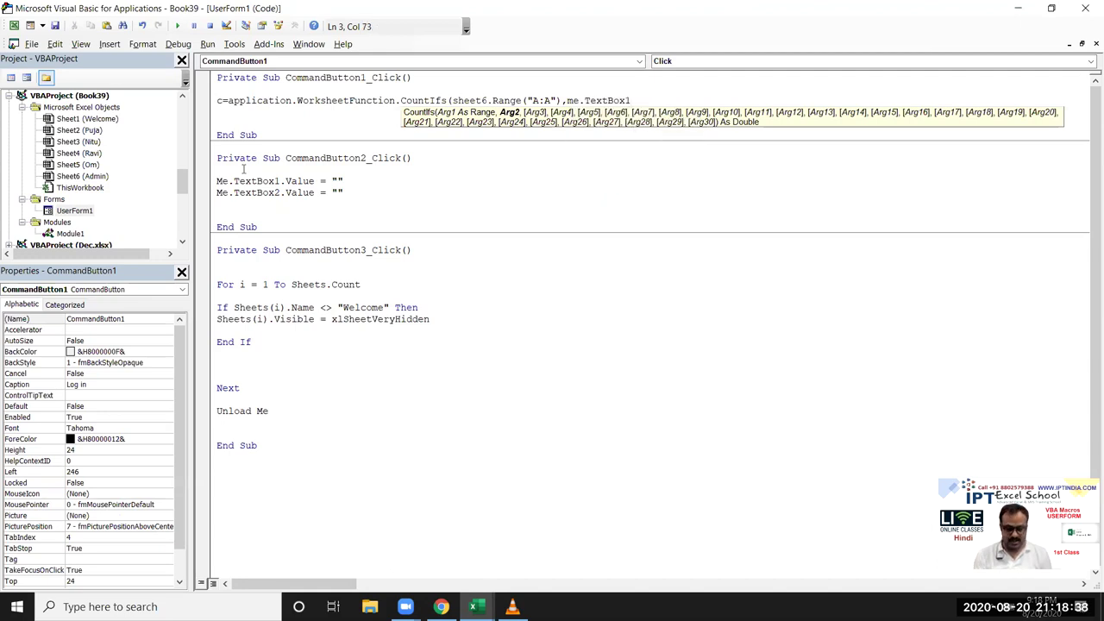
text(.v)
key(Tab)
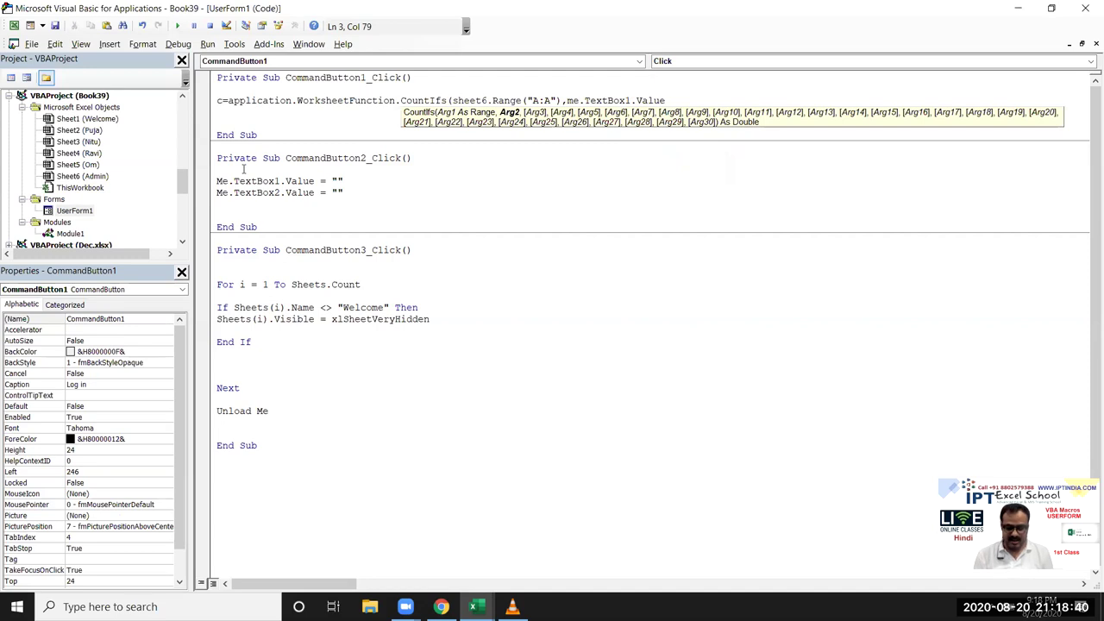
text(,)
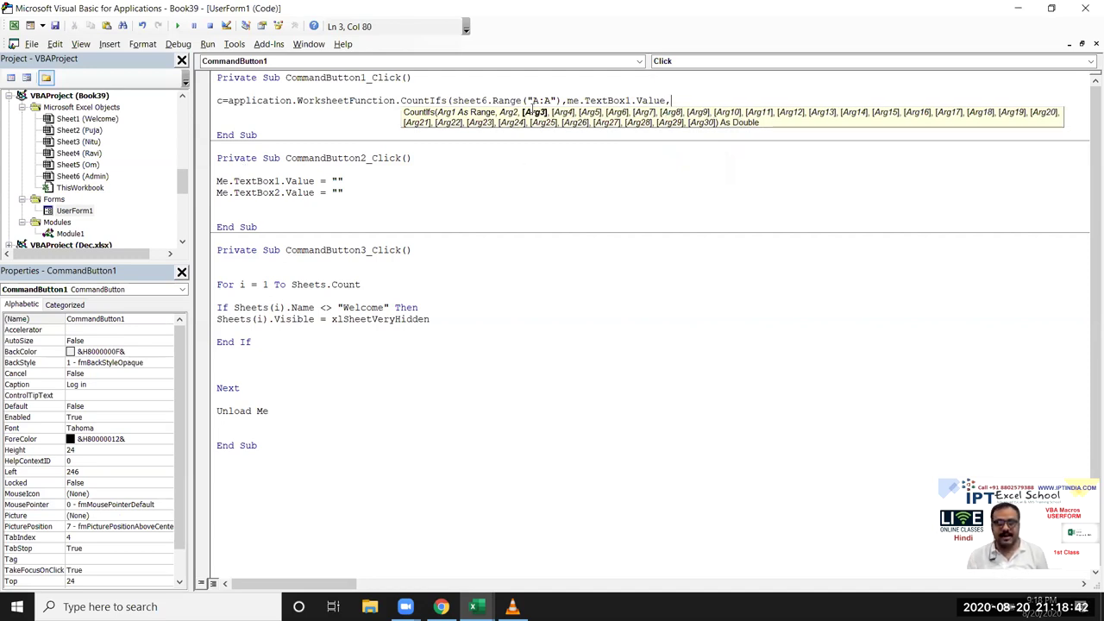
Copy the first criteria pair and change it to Sheet6.Range("B:B"), Me.TextBox2.Value to finish CountIfs
drag(452, 100, 669, 101)
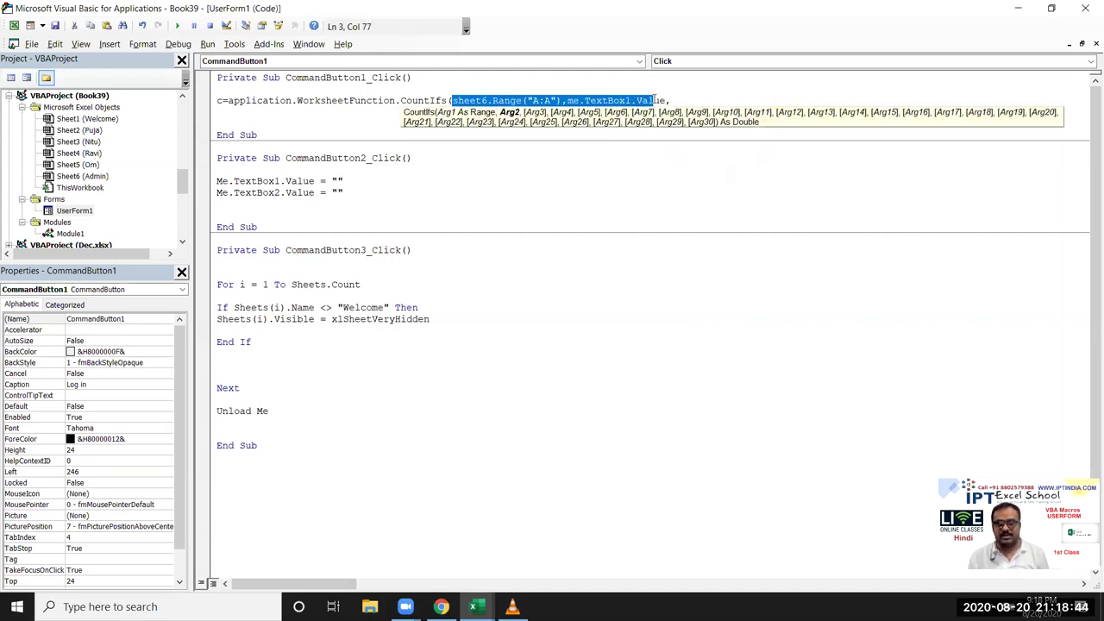
key(ctrl+c)
click(686, 100)
key(ctrl+v)
click(707, 100)
click(751, 100)
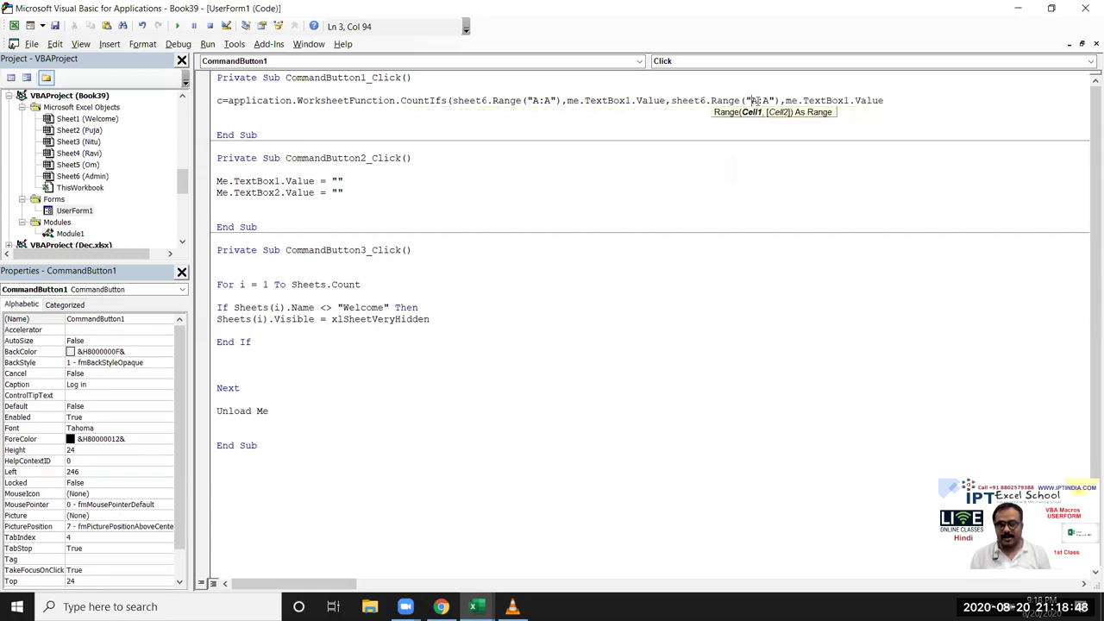
key(Delete)
text(B)
key(Delete)
text(B)
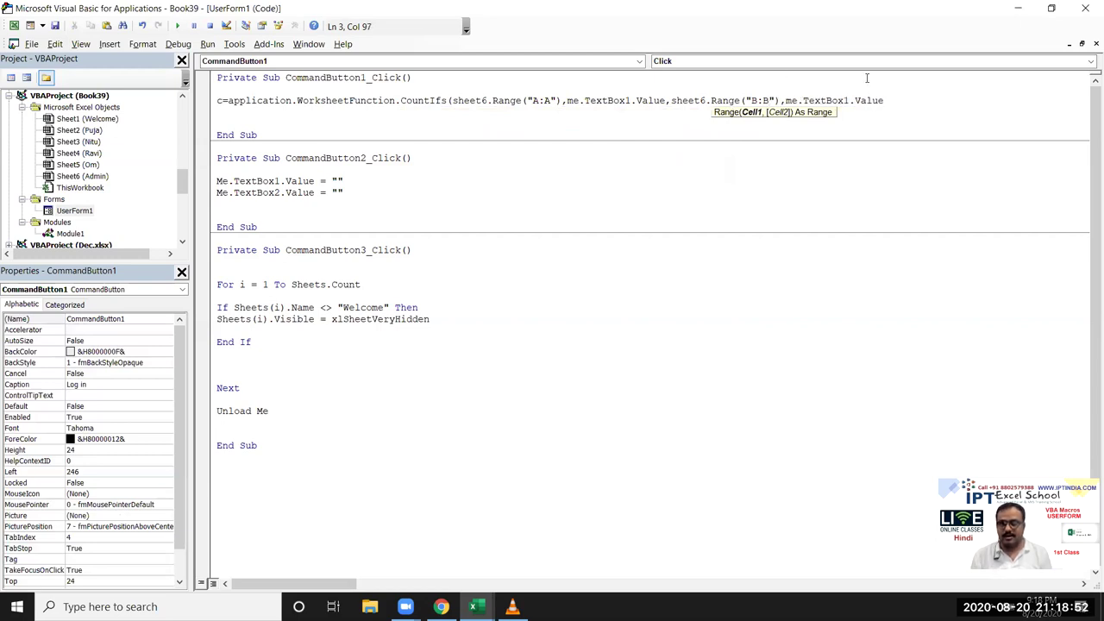
click(849, 100)
key(Delete)
text(2)
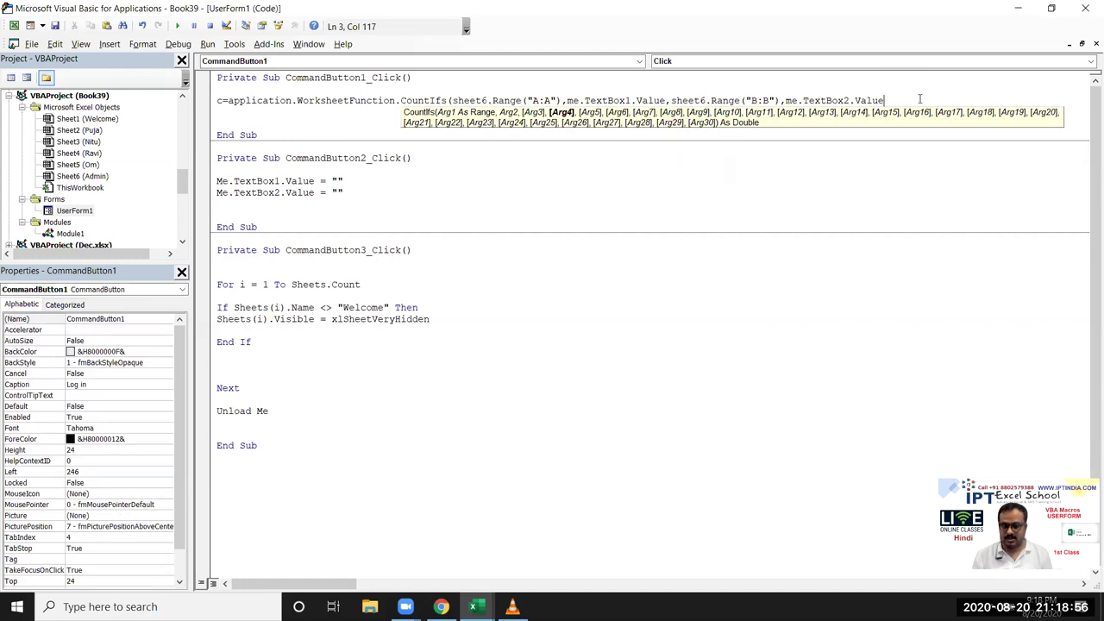
text())
key(Return)
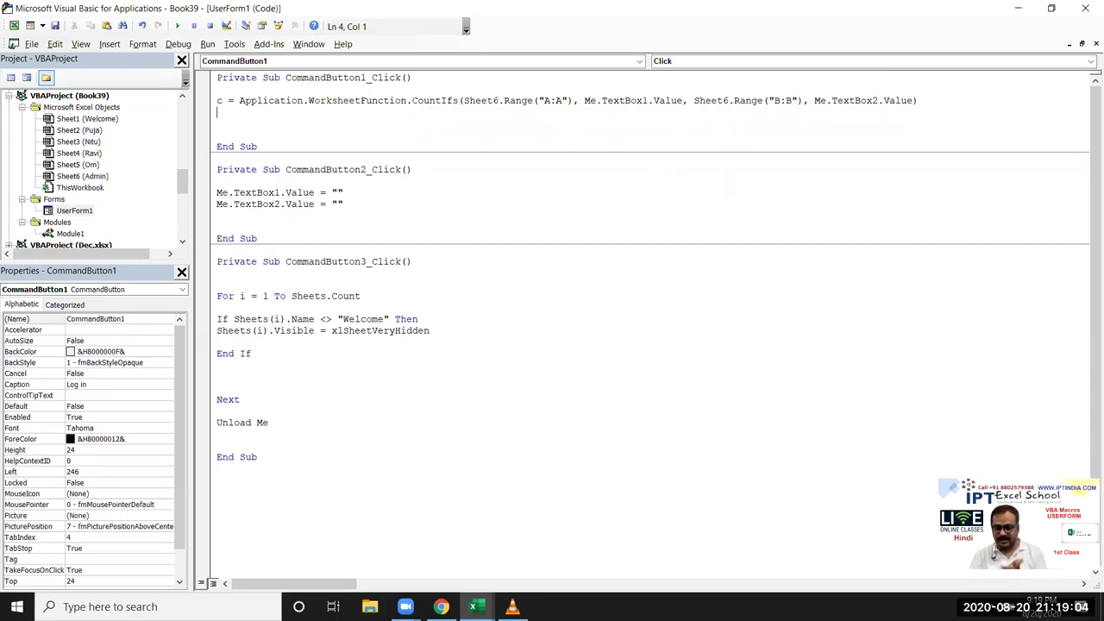
Add an If c >= 1 Then line below the CountIfs statement with an indented blank line
text(i)
key(BackSpace)
text(if)
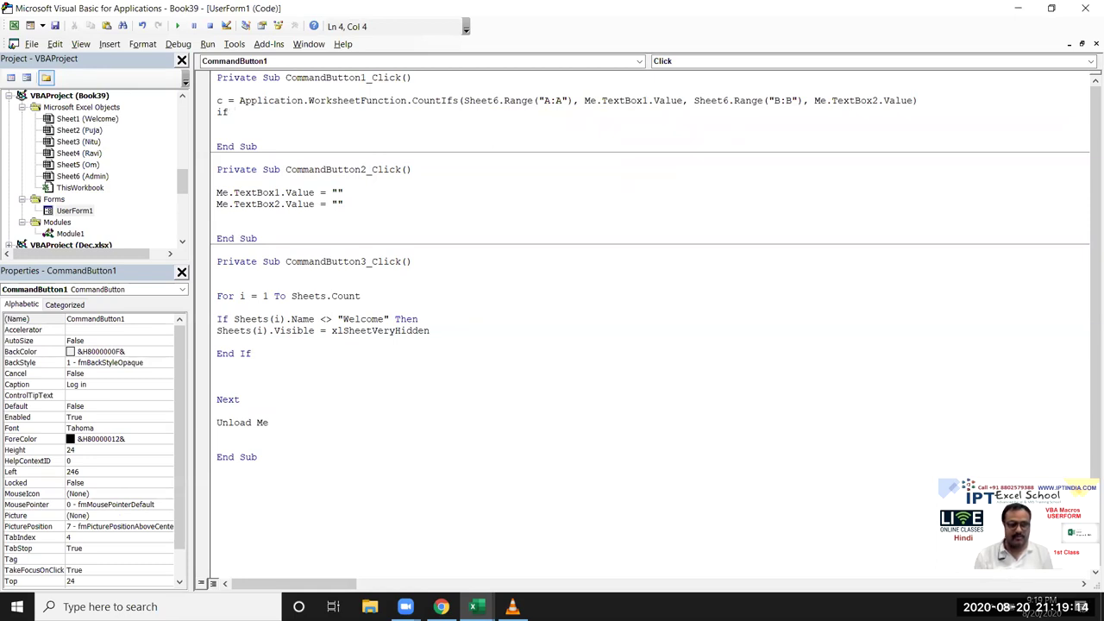
text(c)
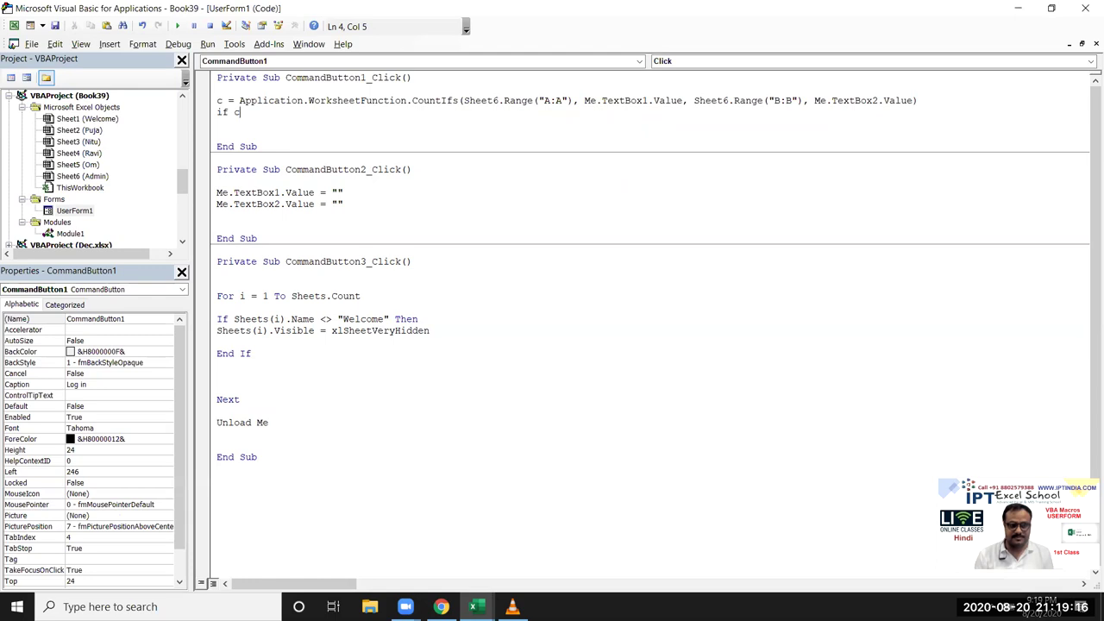
text(>=1)
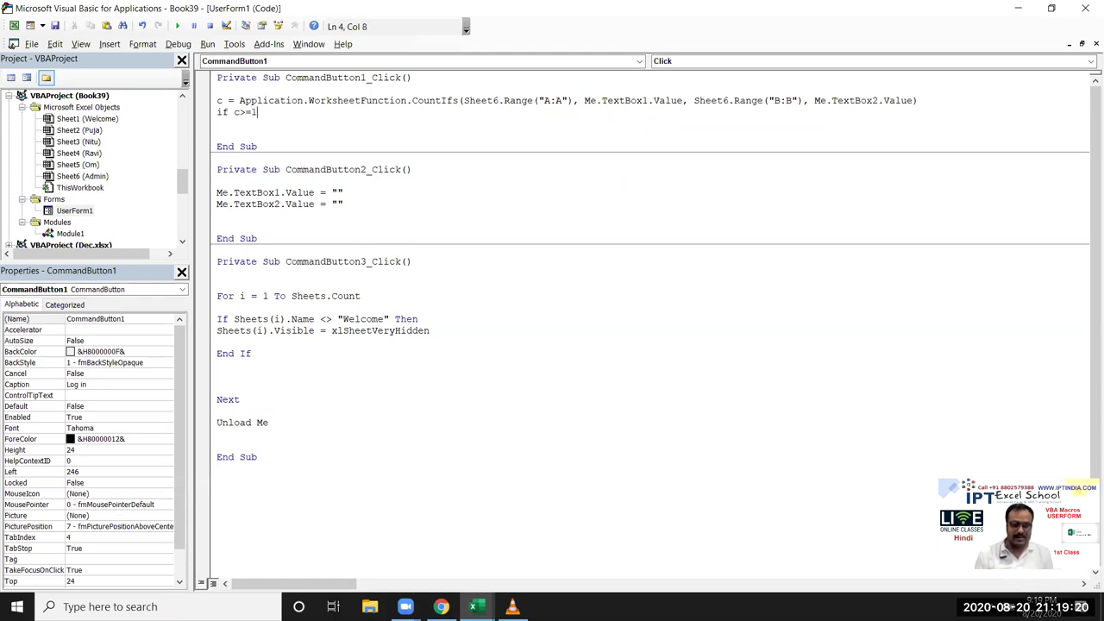
text(then)
key(Return)
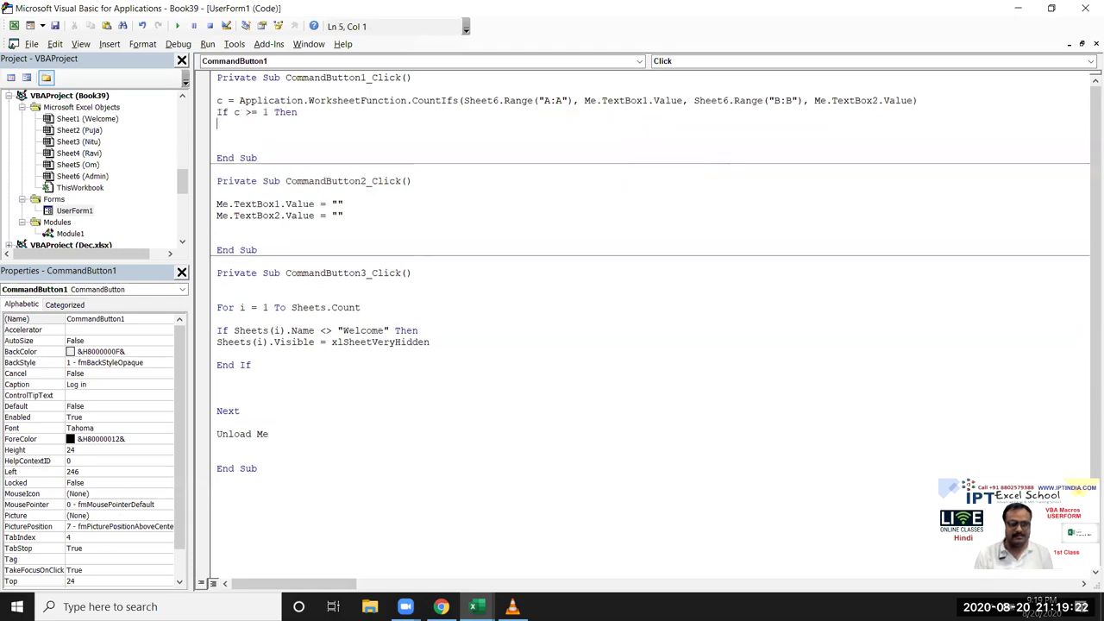
key(Return)
key(Tab)
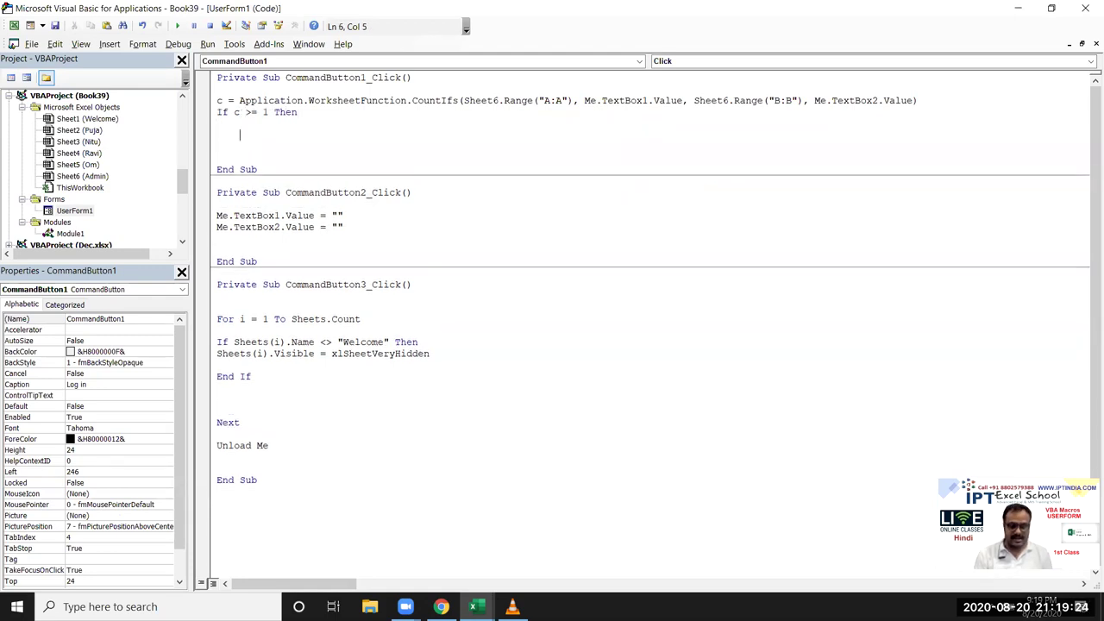
Delete the half-typed For line and select CommandButton3's sheet-hiding loop for copying
text(for )
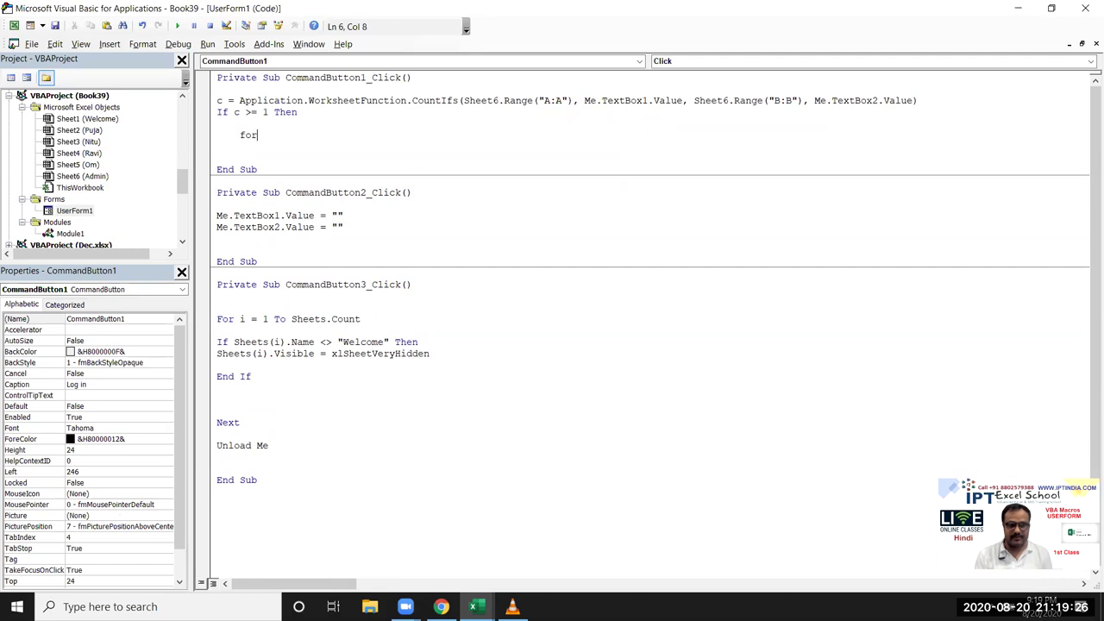
text(i = 1 to sheets.cou)
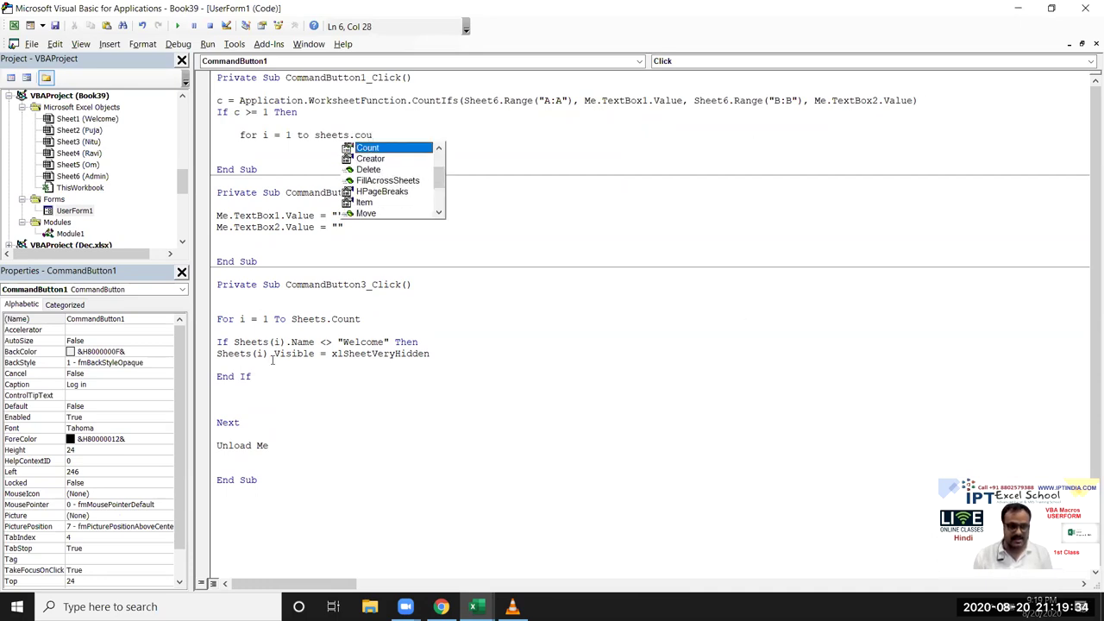
drag(217, 135, 329, 149)
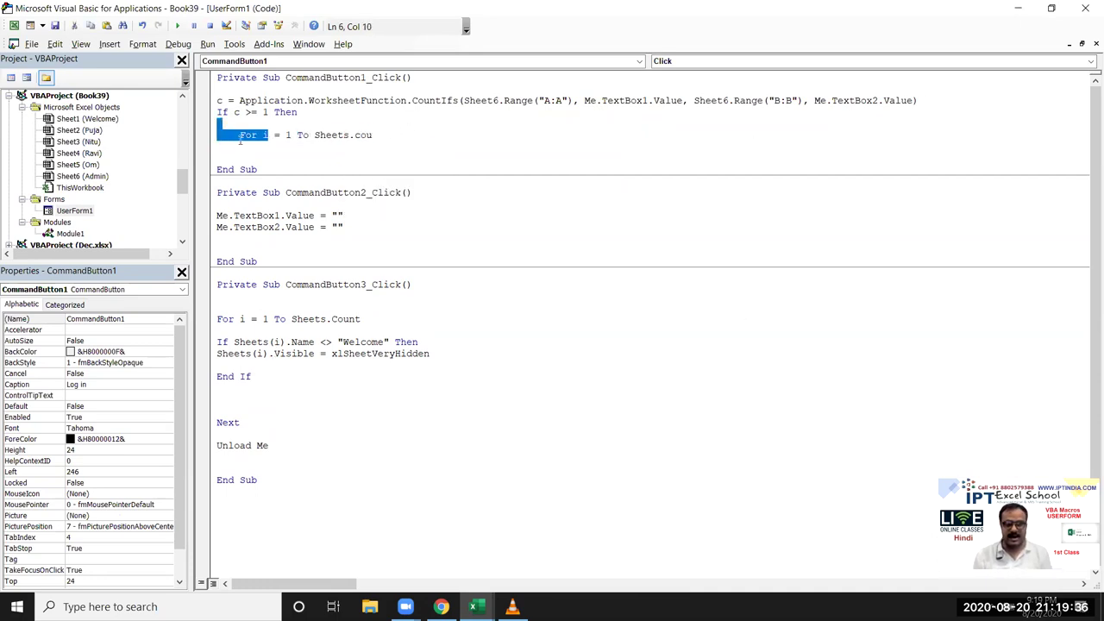
key(Delete)
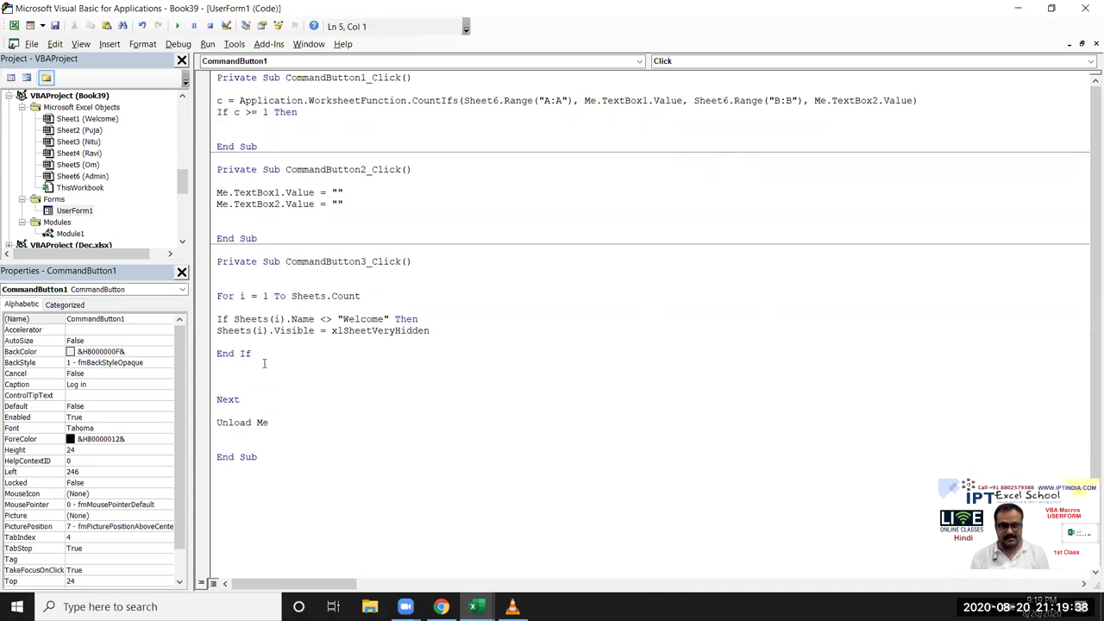
drag(264, 364, 216, 354)
drag(269, 423, 245, 255)
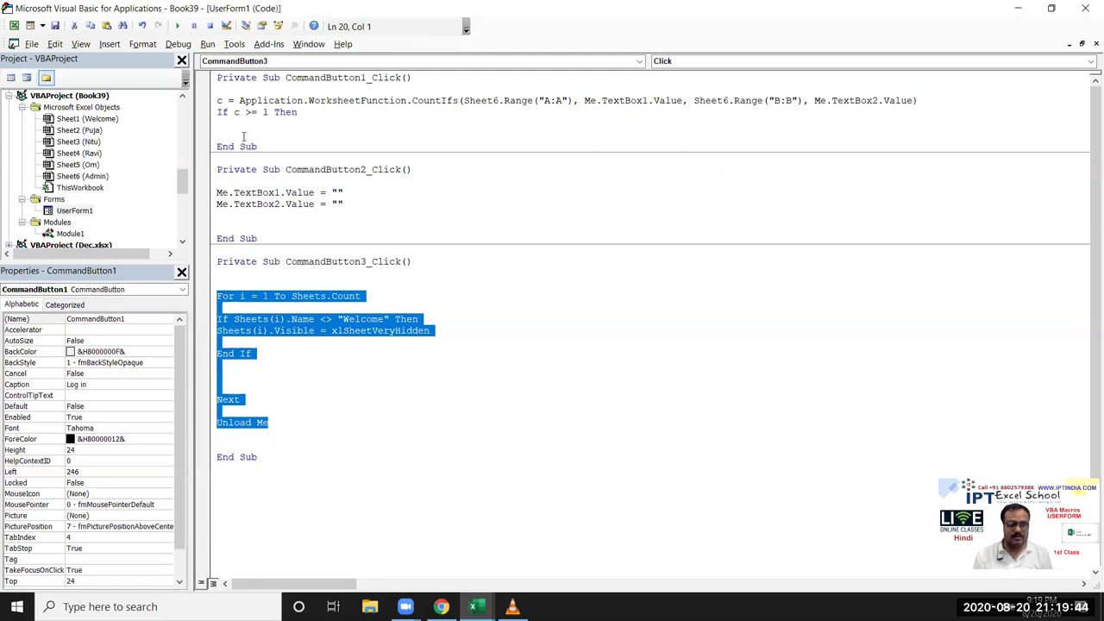
Paste the sheet-hiding loop into the If block and add Sheets(Me.TextBox1.Value) to its condition
click(241, 136)
key(Return)
key(Return)
key(Up)
key(Up)
key(Up)
key(ctrl+v)
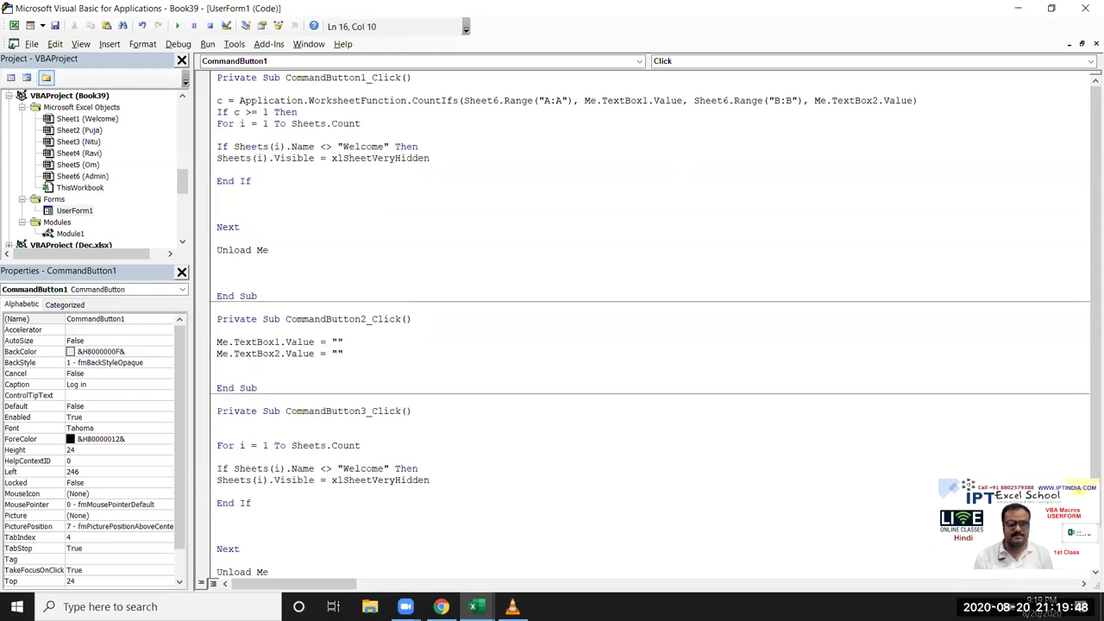
click(390, 147)
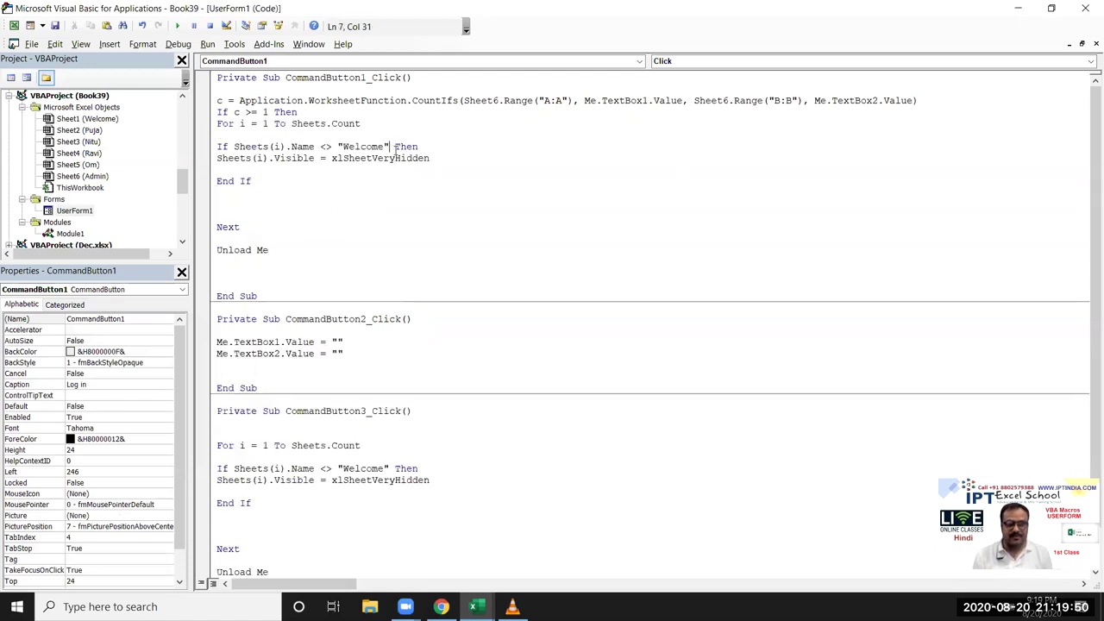
text(and sheets(me )
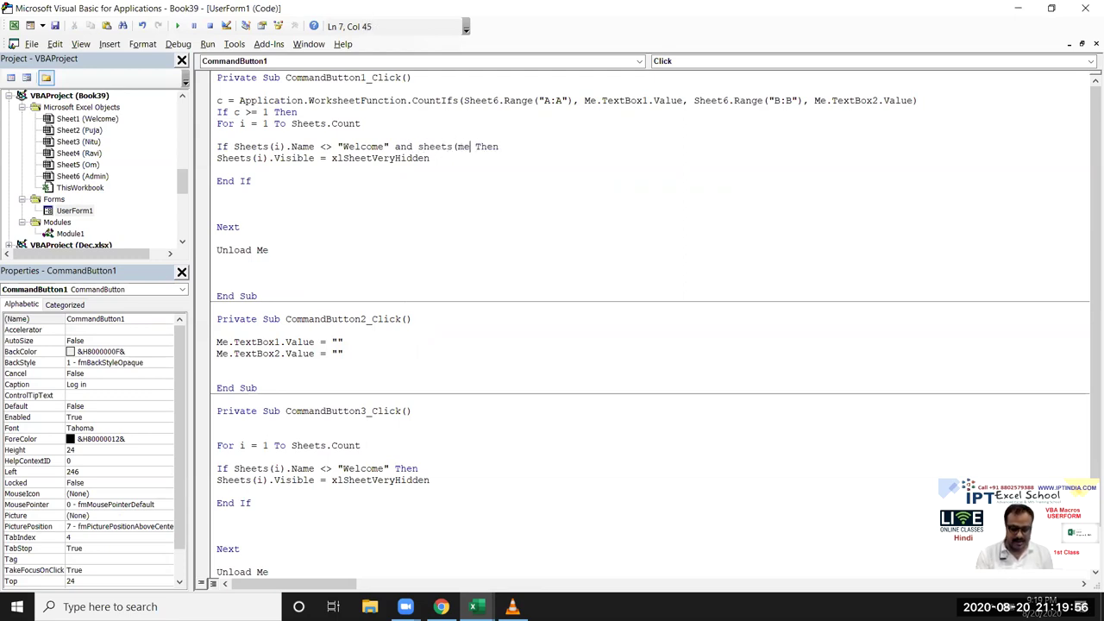
text(.u)
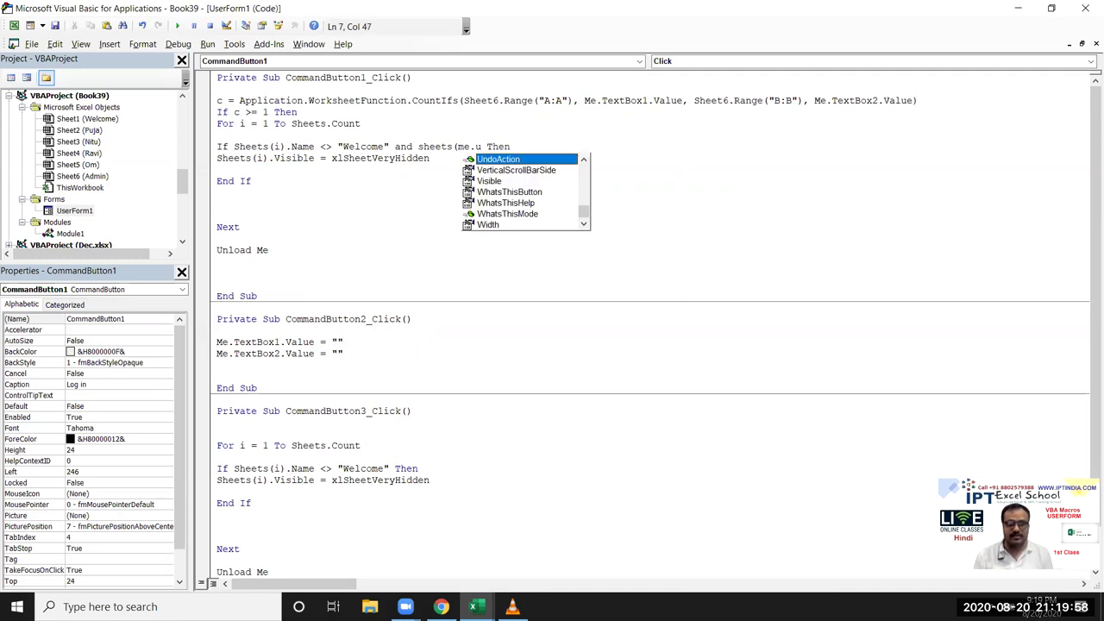
key(BackSpace)
text(te)
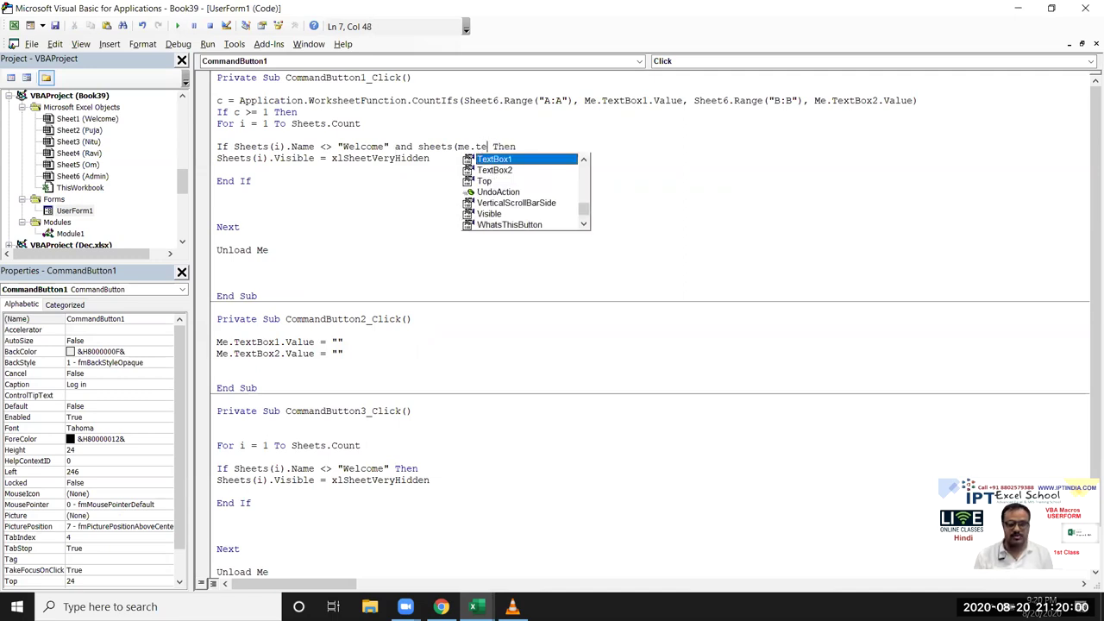
key(Tab)
text(.v)
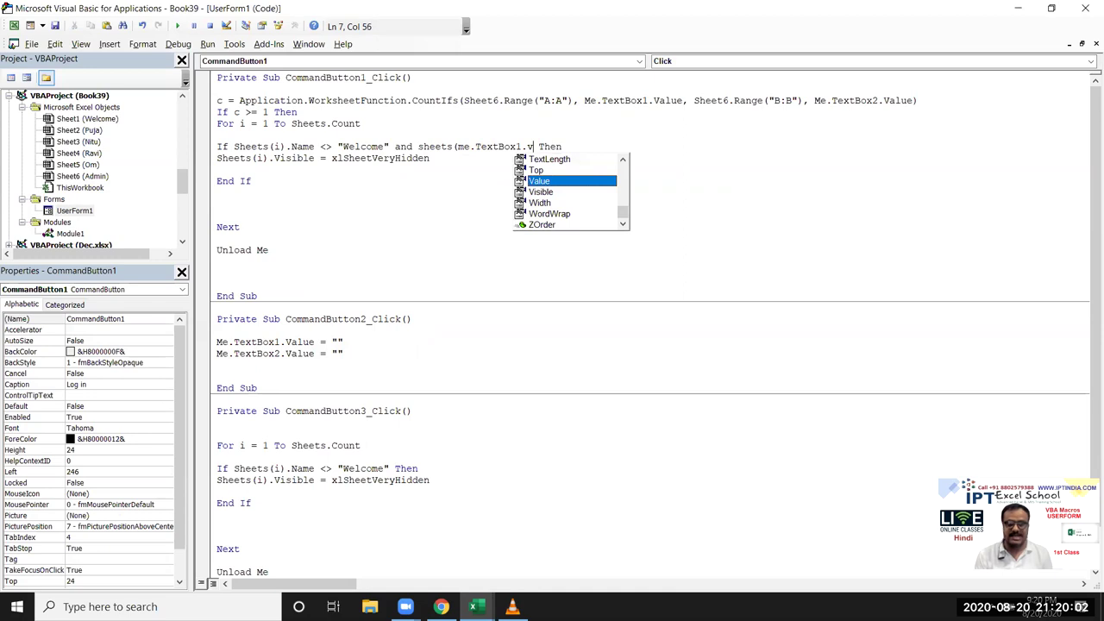
key(Tab)
text())
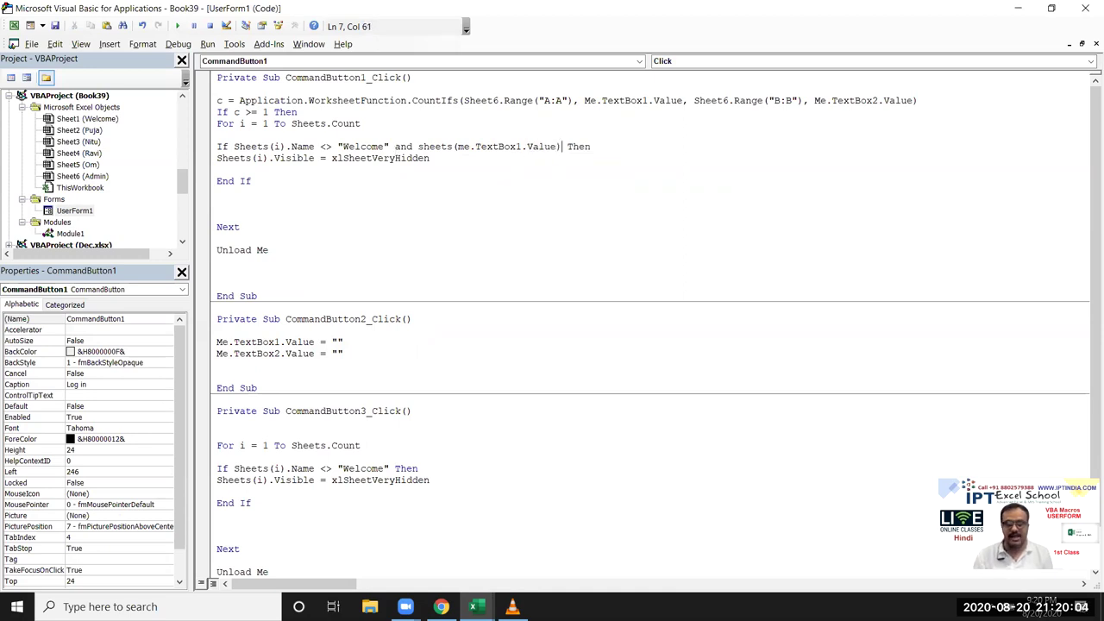
Change And to Or, remove blank lines before Next, and add End If after Unload Me
click(436, 194)
double_click(403, 147)
text(Or)
click(409, 181)
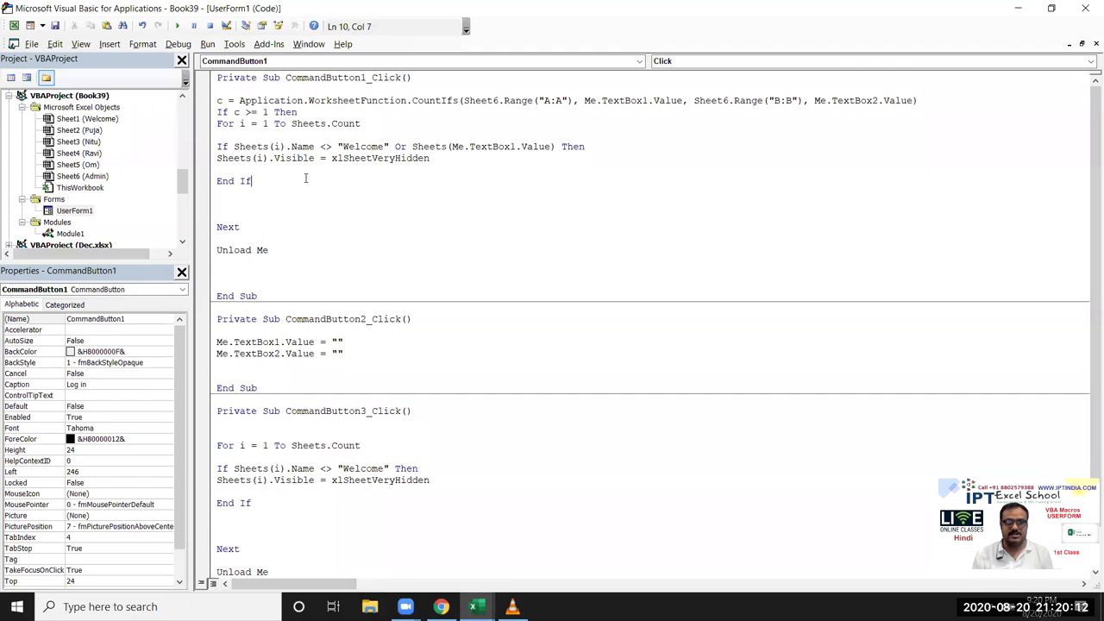
click(247, 206)
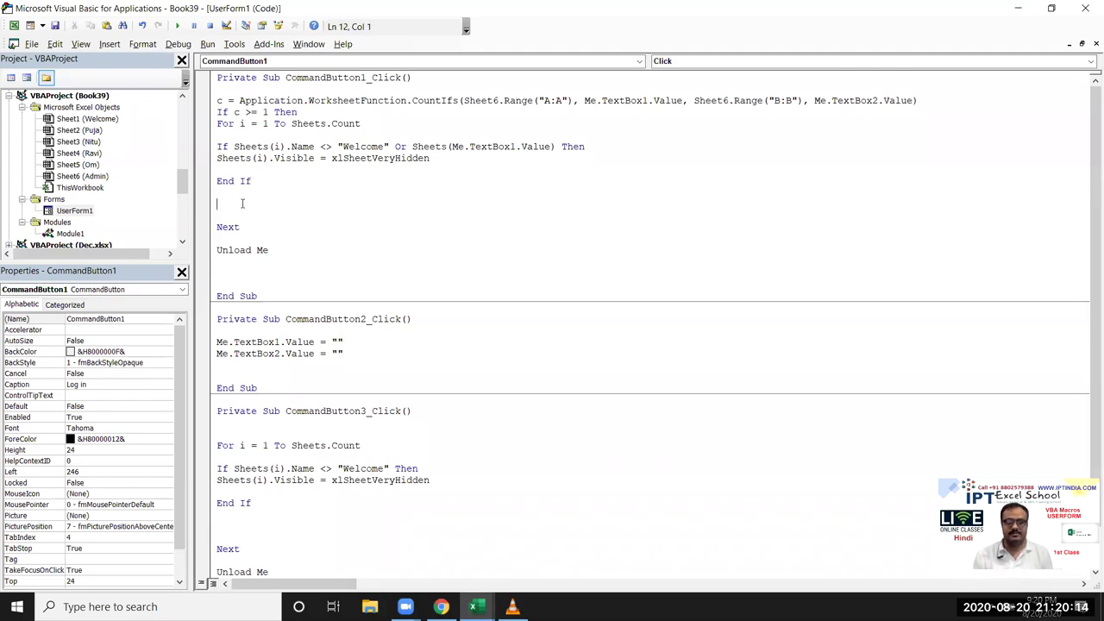
key(Delete)
key(Delete)
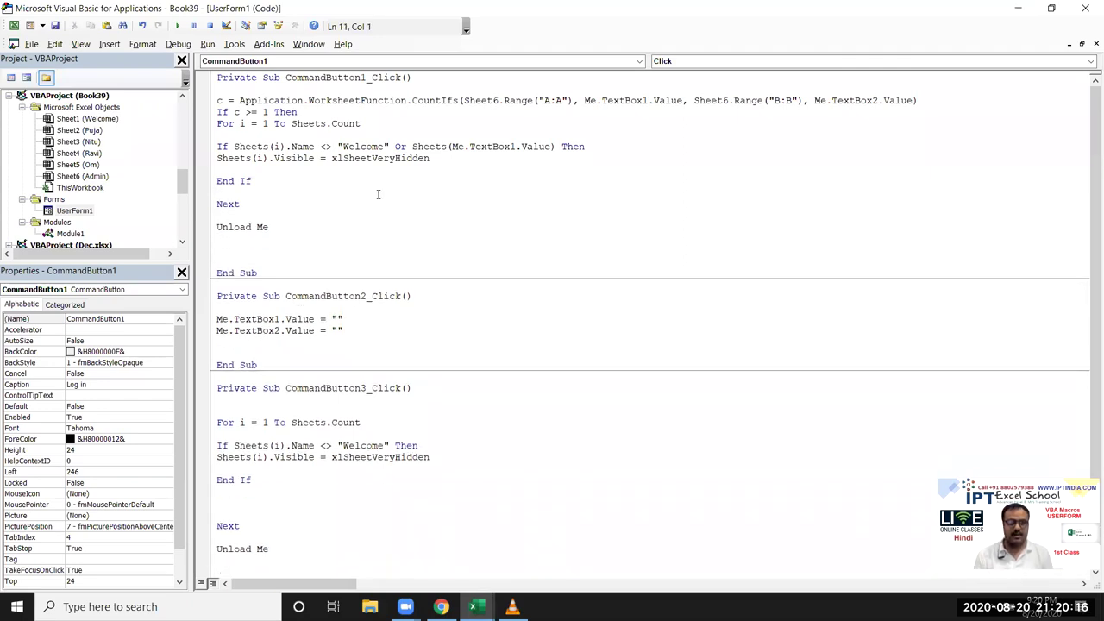
key(Down)
key(Down)
key(Down)
key(Down)
key(Return)
text(end if)
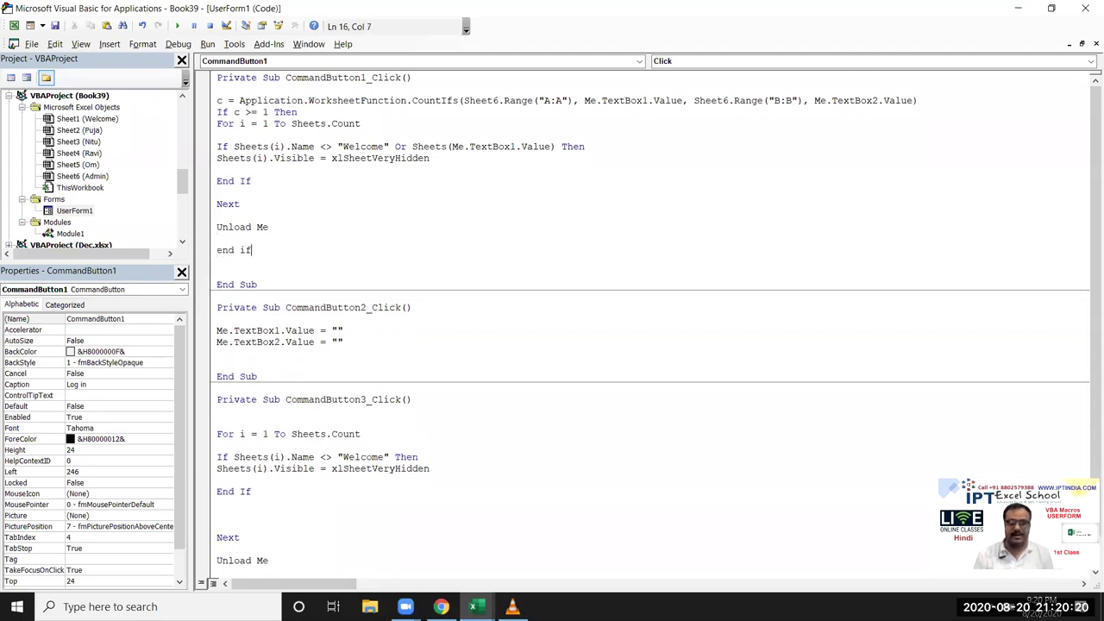
key(Up)
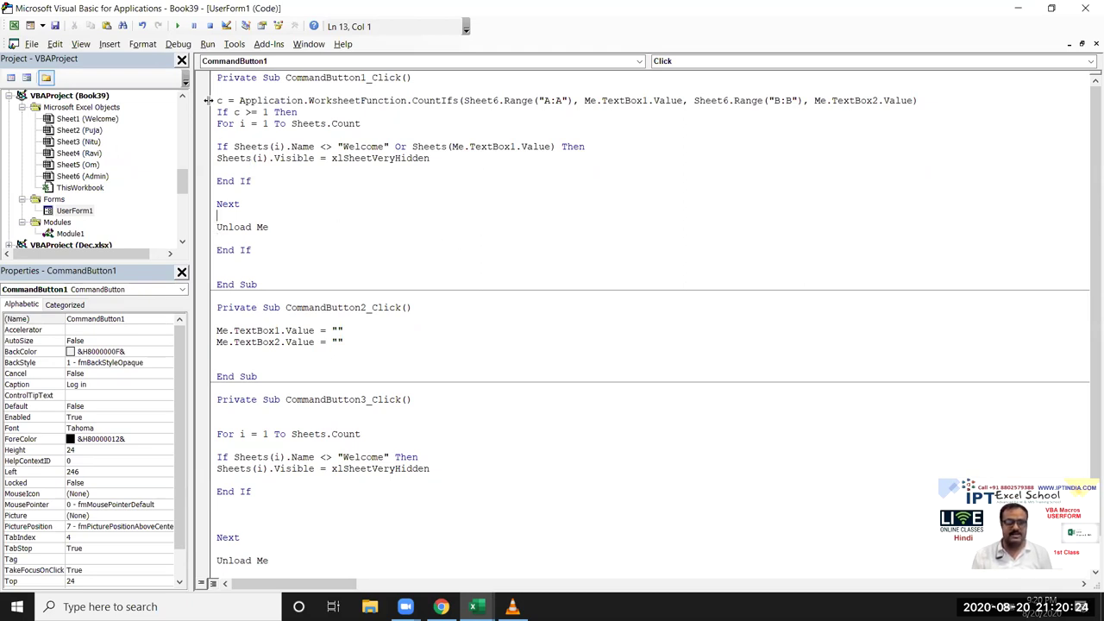
Run the form, log in with a user's credentials, and debug the resulting run-time error 438
click(177, 26)
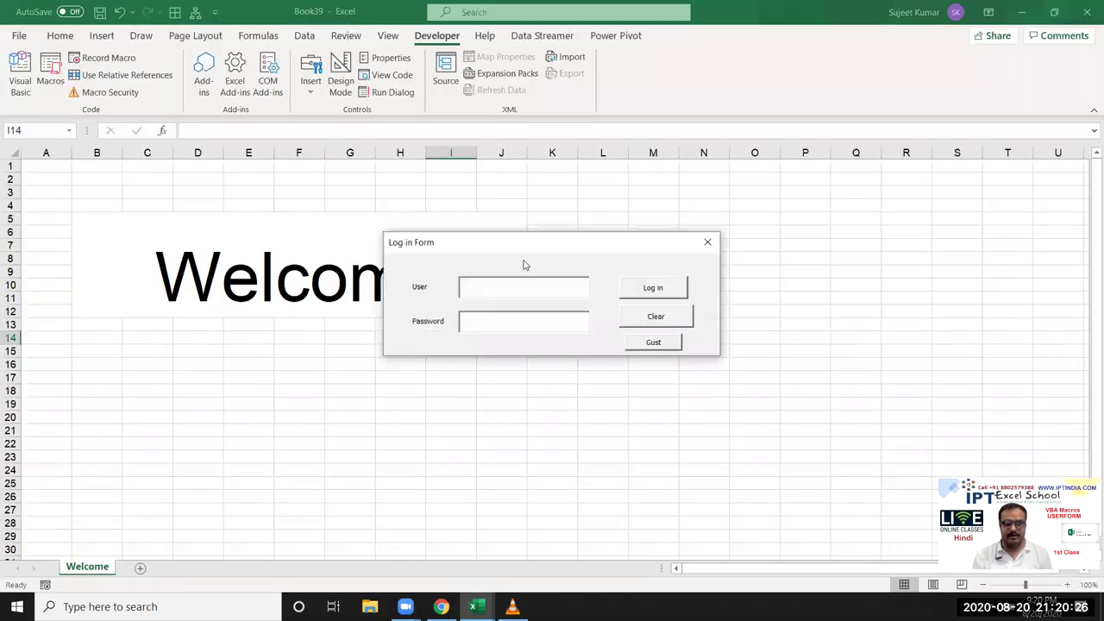
text(Puja)
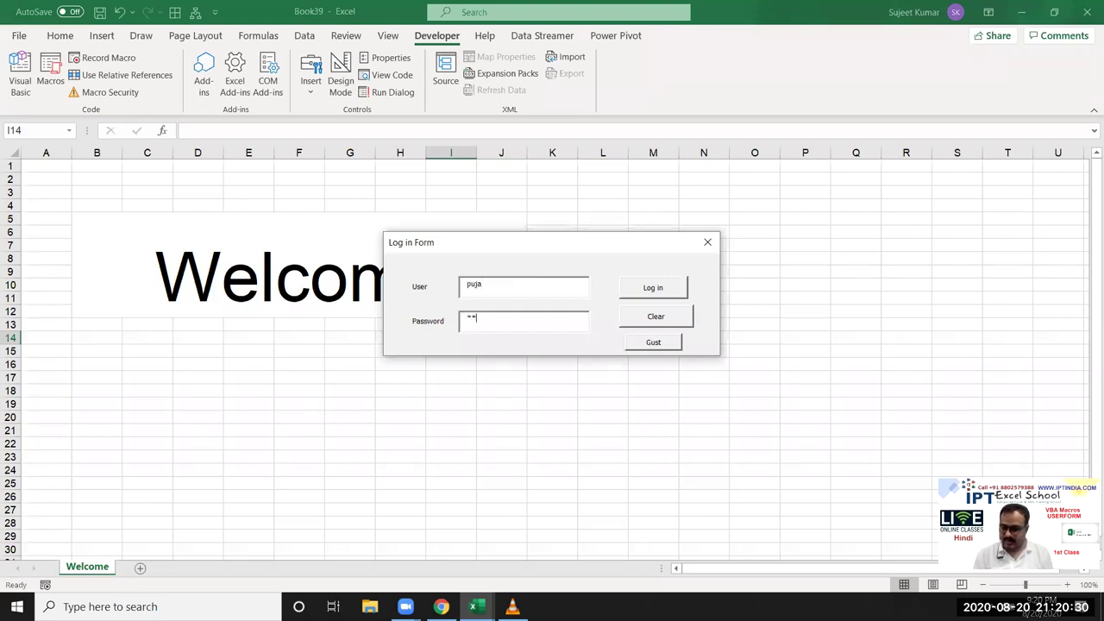
text(*)
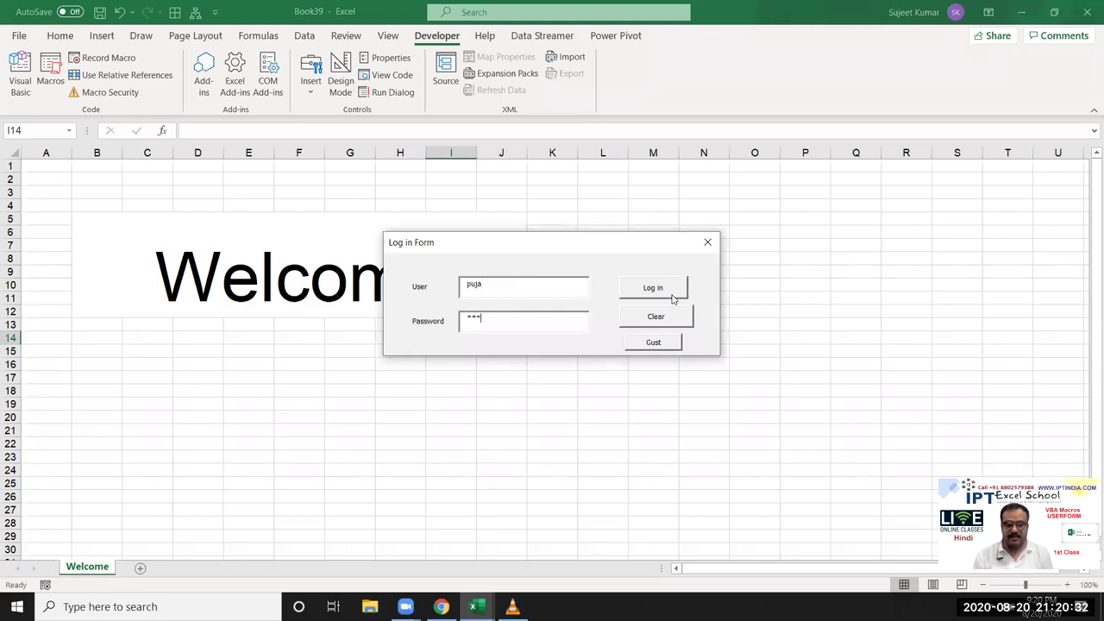
click(674, 296)
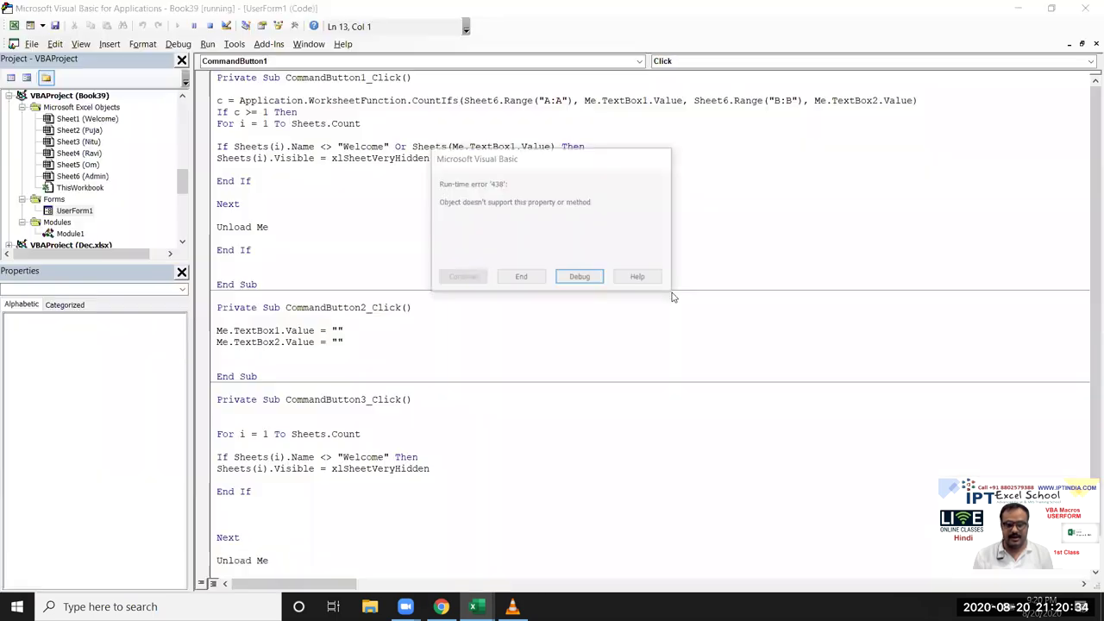
click(596, 284)
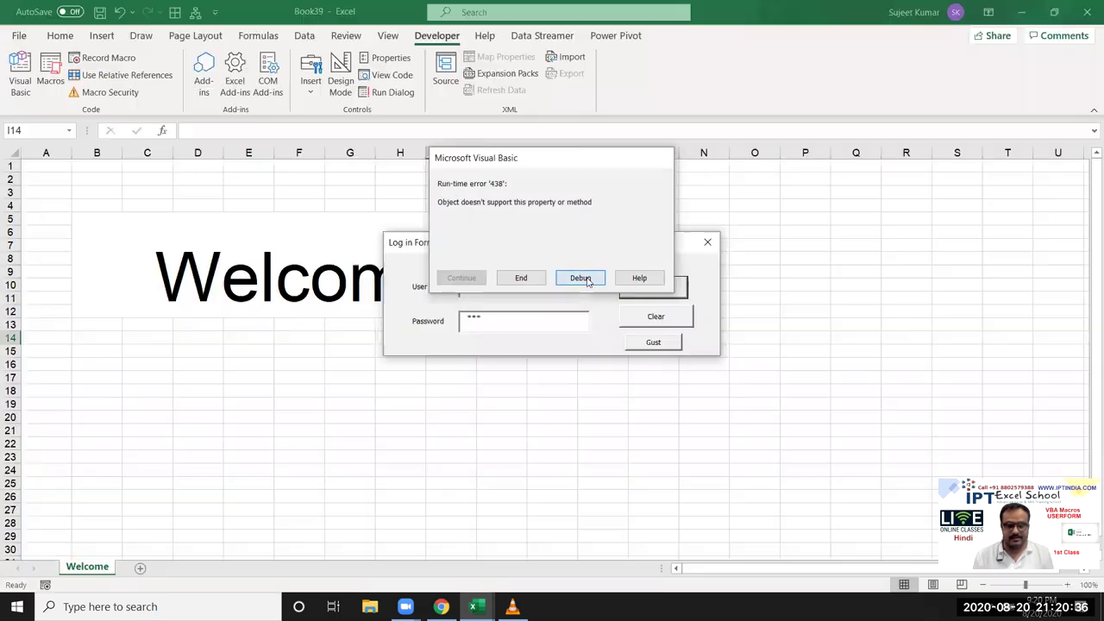
mouse_move(276, 145)
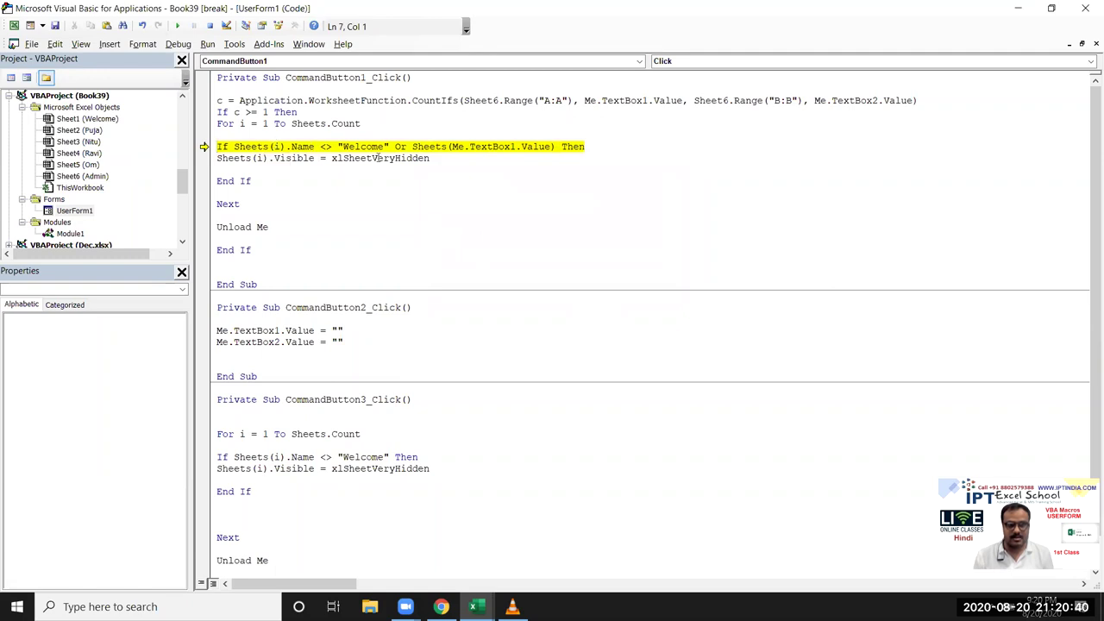
Rewrite the failing test as Sheets(i).Name = Me.TextBox1.Value
mouse_move(366, 156)
mouse_move(484, 150)
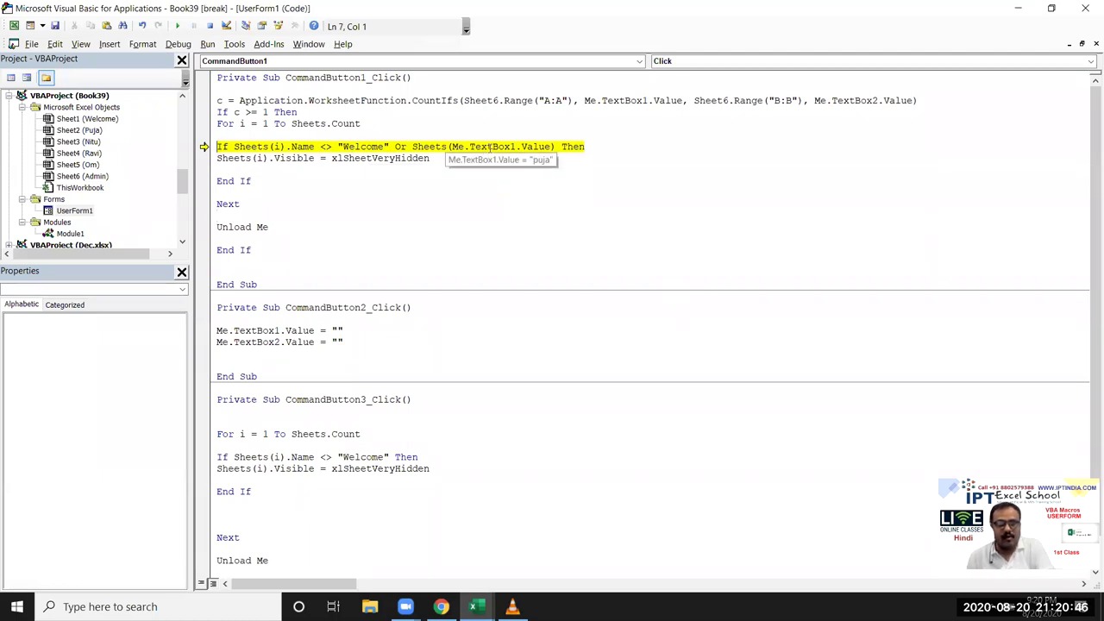
click(557, 146)
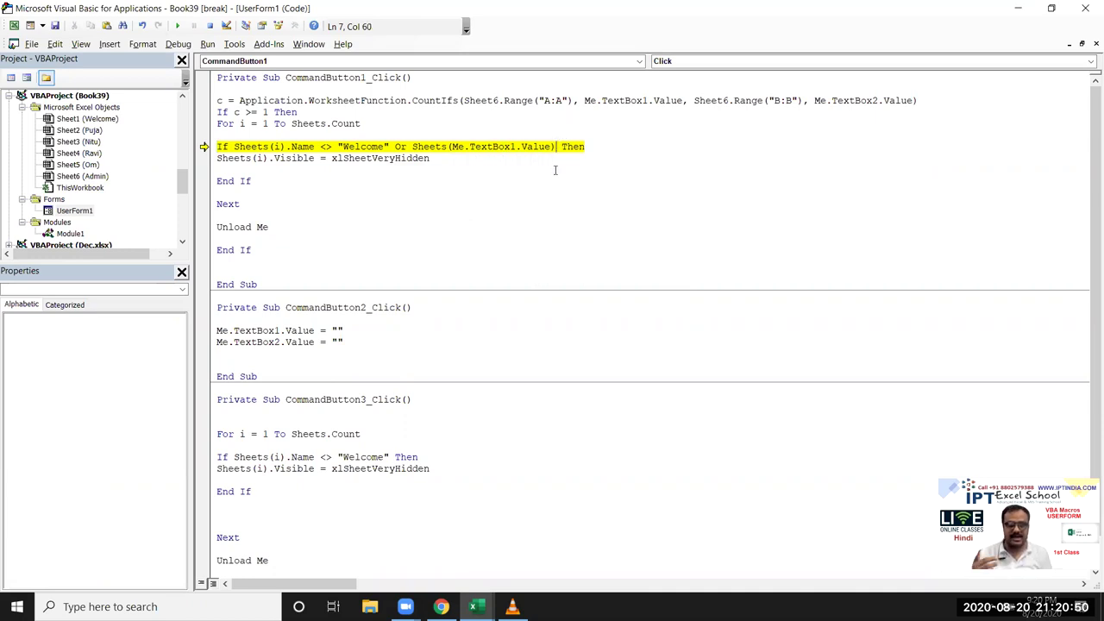
text(.anem)
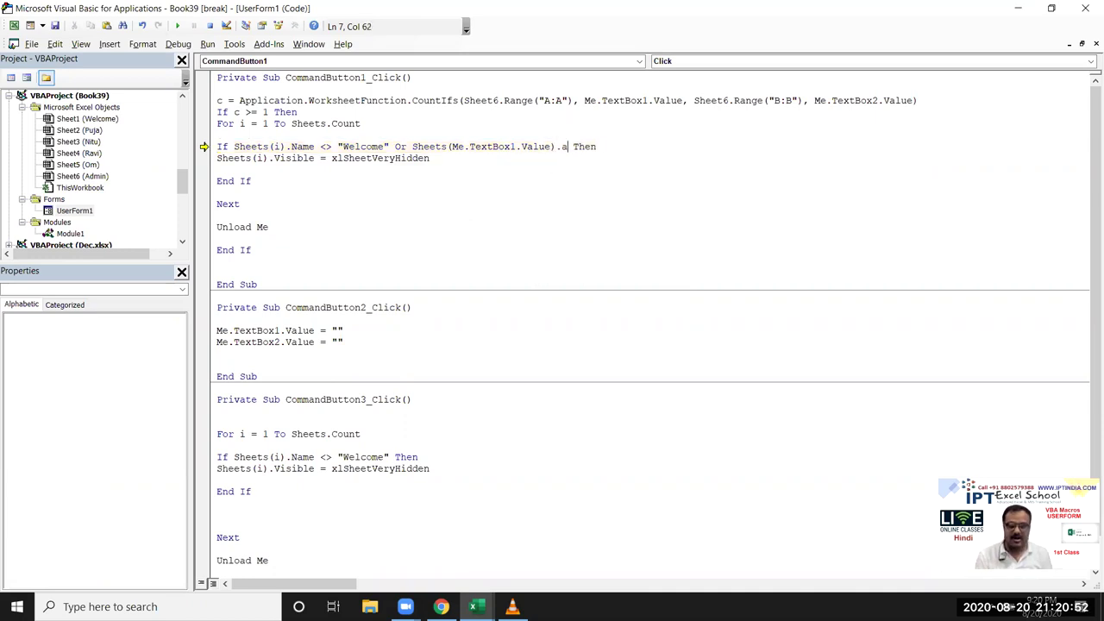
key(BackSpace)
key(BackSpace)
key(BackSpace)
key(BackSpace)
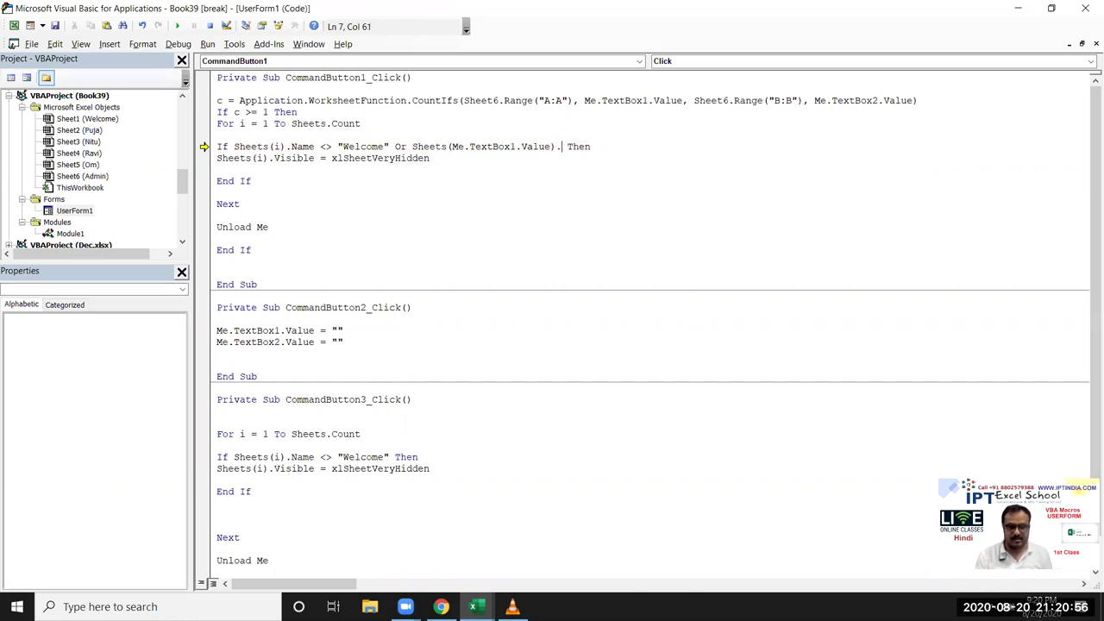
key(BackSpace)
key(BackSpace)
key(BackSpace)
key(BackSpace)
key(BackSpace)
key(BackSpace)
key(BackSpace)
key(BackSpace)
key(BackSpace)
key(BackSpace)
text(i).name = me)
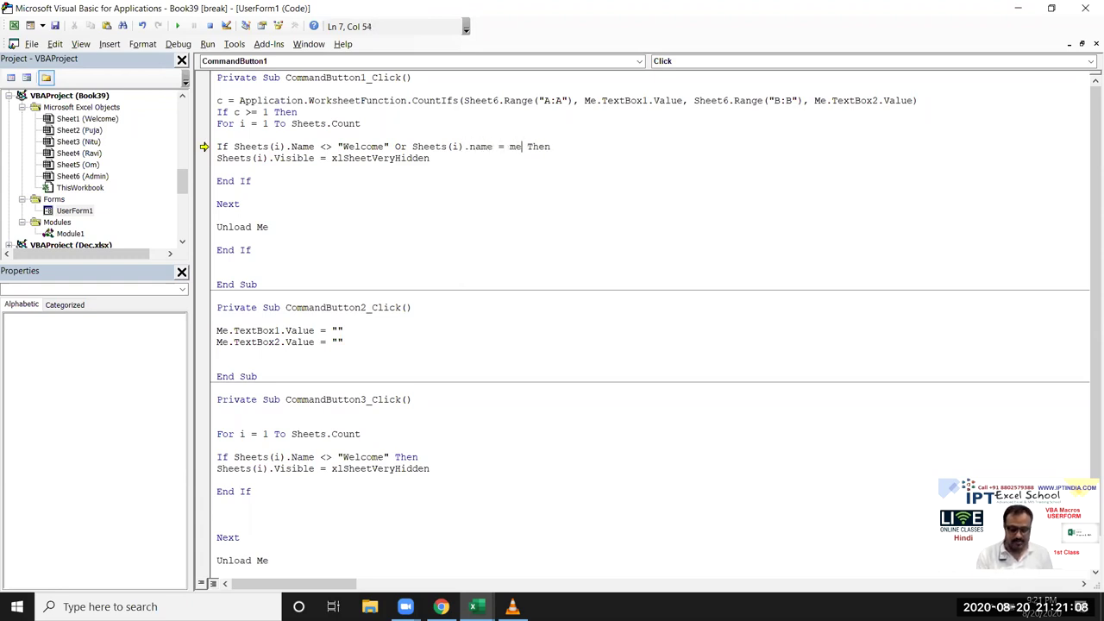
text(.te)
key(Tab)
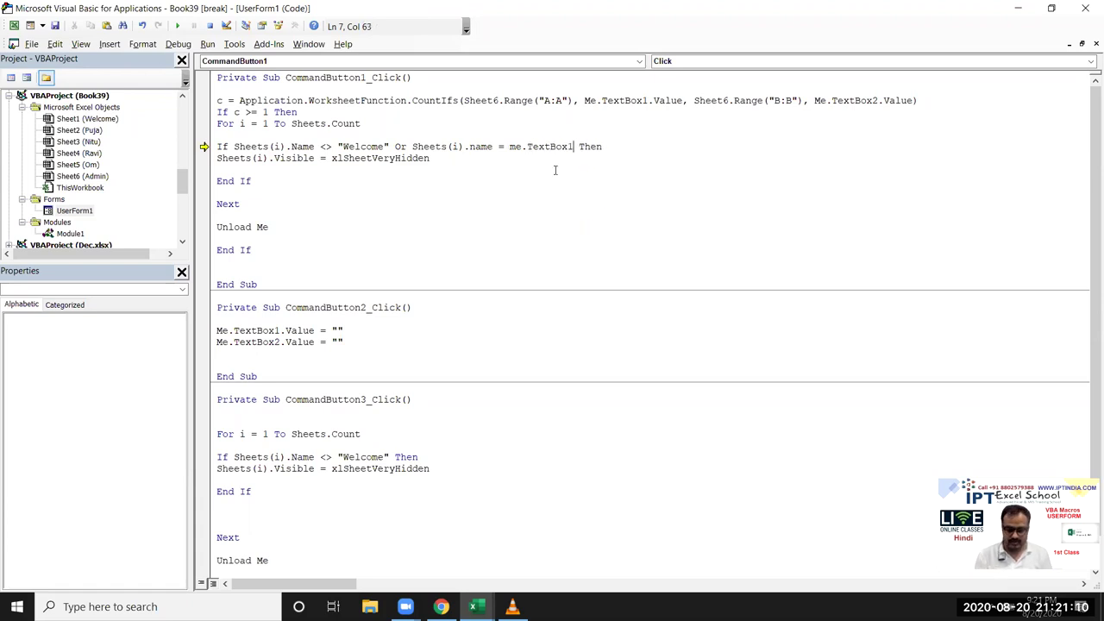
text(.va)
key(Tab)
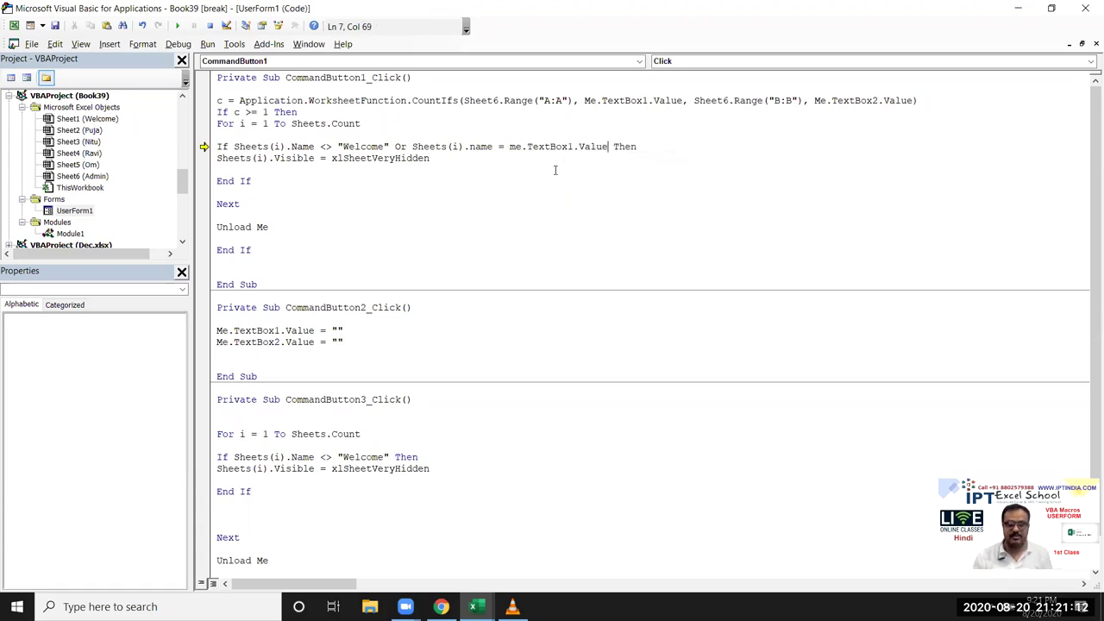
click(553, 197)
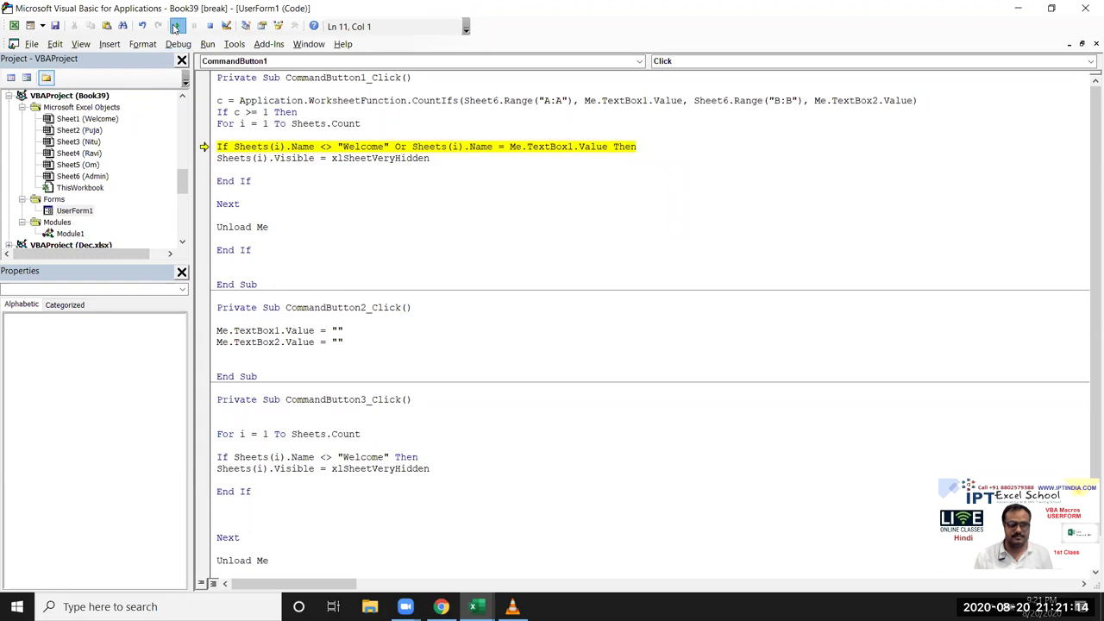
Resume the macro and check the workbook's sheets before returning to the VBA editor
click(177, 25)
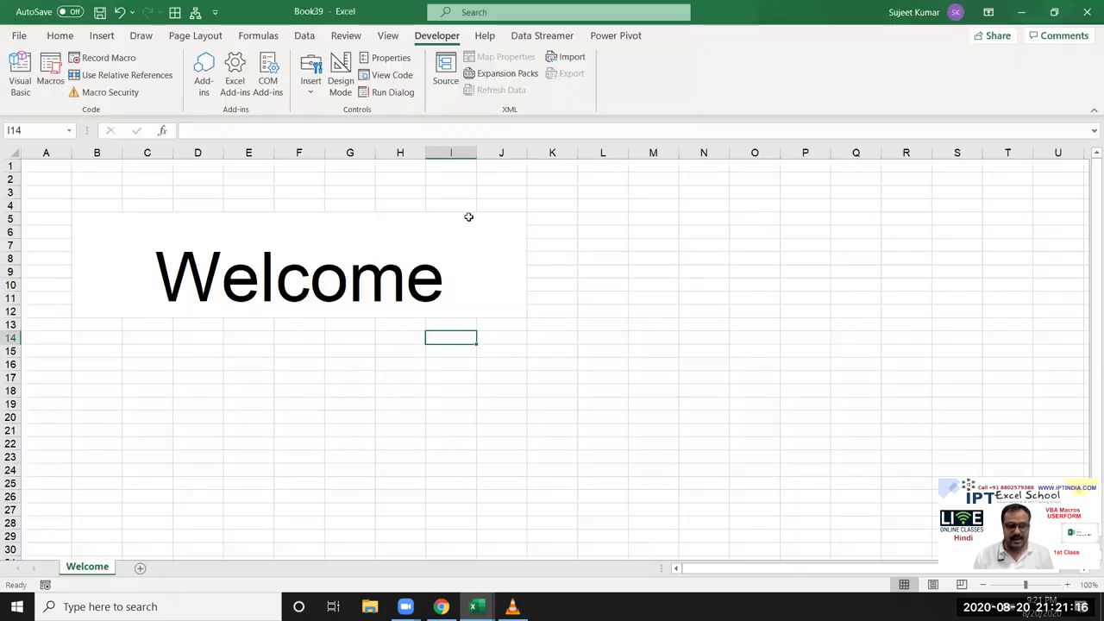
key(alt+F11)
click(258, 487)
scroll(117, 548, down, 5)
scroll(116, 551, up, 5)
scroll(118, 551, down, 6)
scroll(118, 551, down, 6)
scroll(118, 551, up, 8)
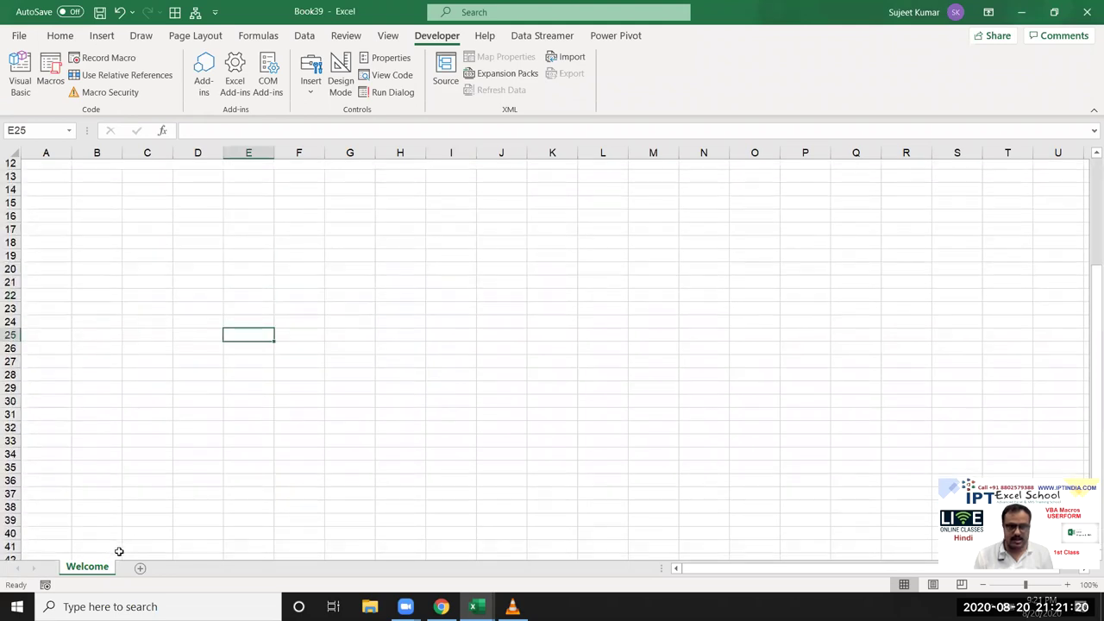
scroll(130, 535, up, 4)
key(alt+F11)
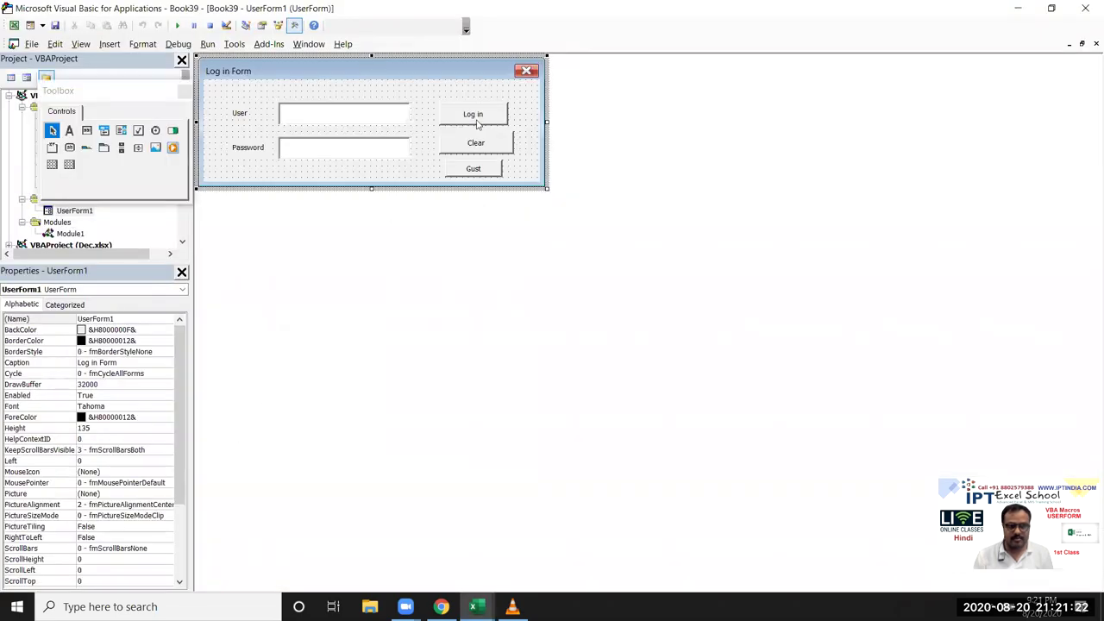
Run the Log in Form again, log in with the user's password, and check the visible sheets
click(178, 26)
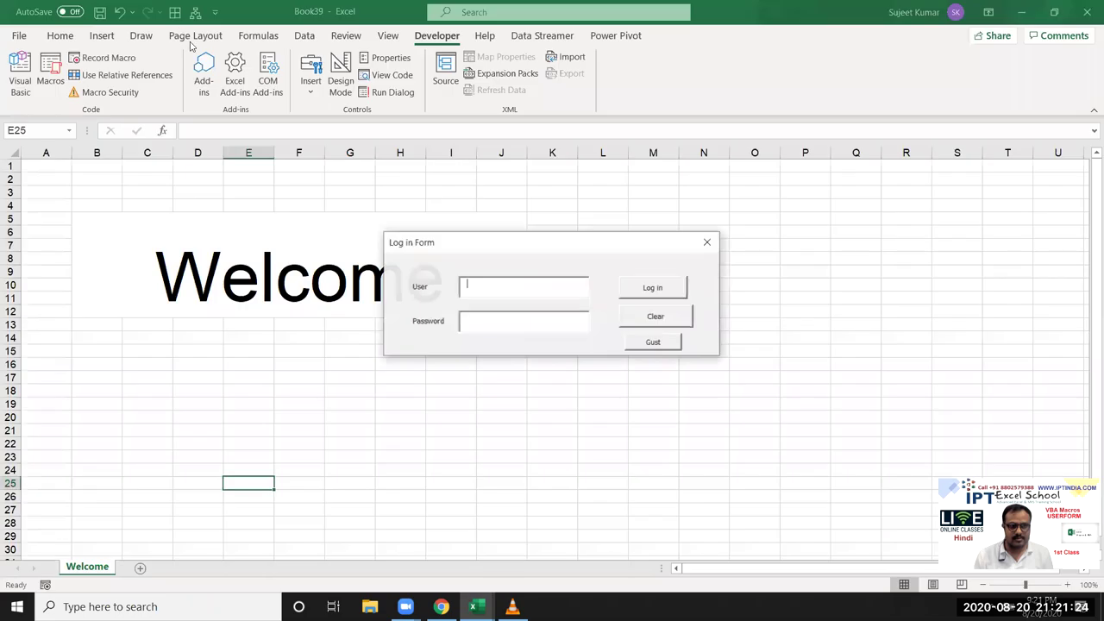
text(puja)
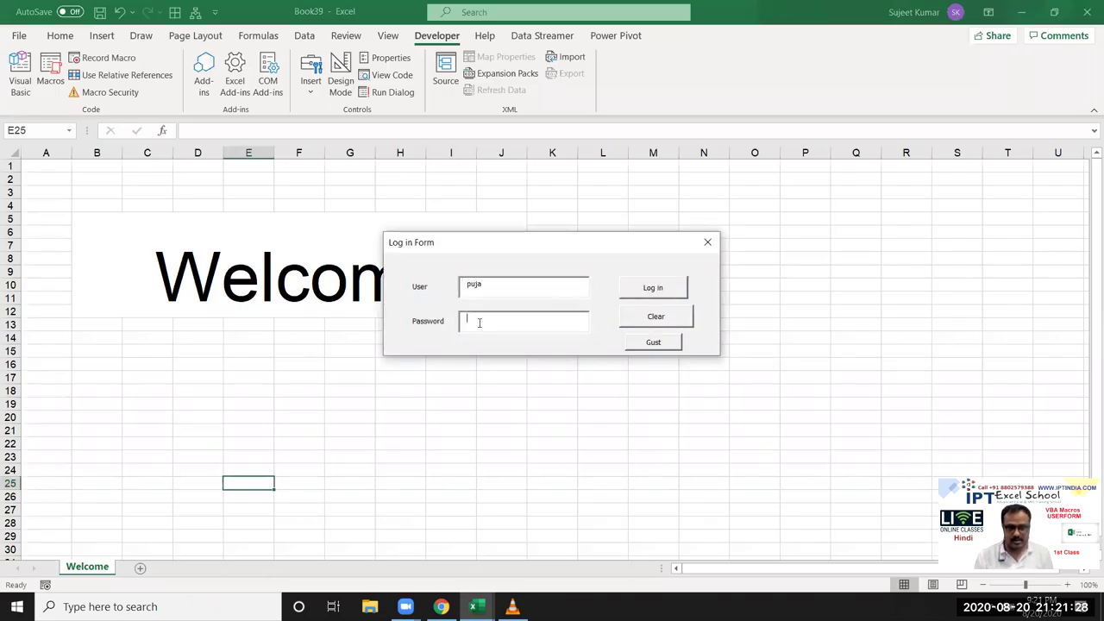
text(123)
click(662, 292)
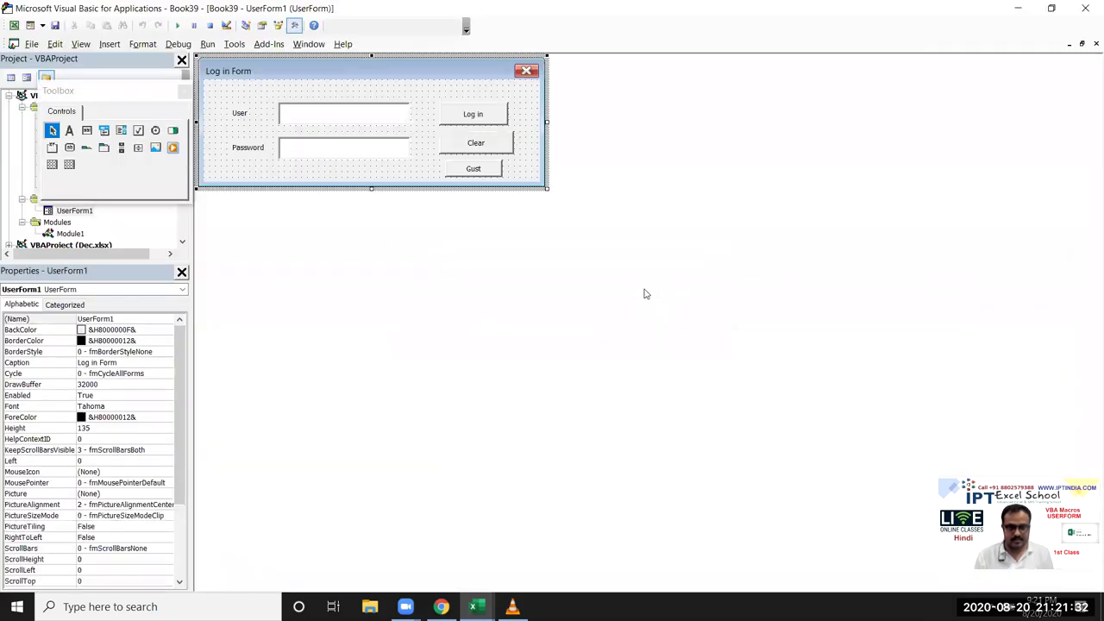
key(alt+F11)
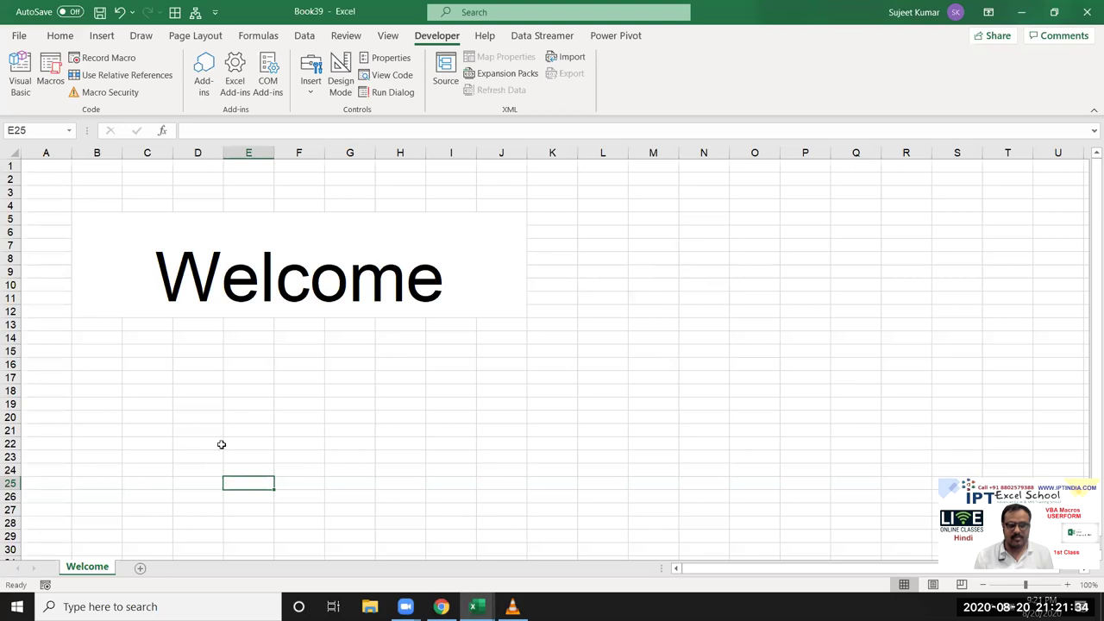
key(alt+F11)
click(489, 121)
Open the Log in click code and insert a blank line right under If c >= 1 Then
double_click(489, 121)
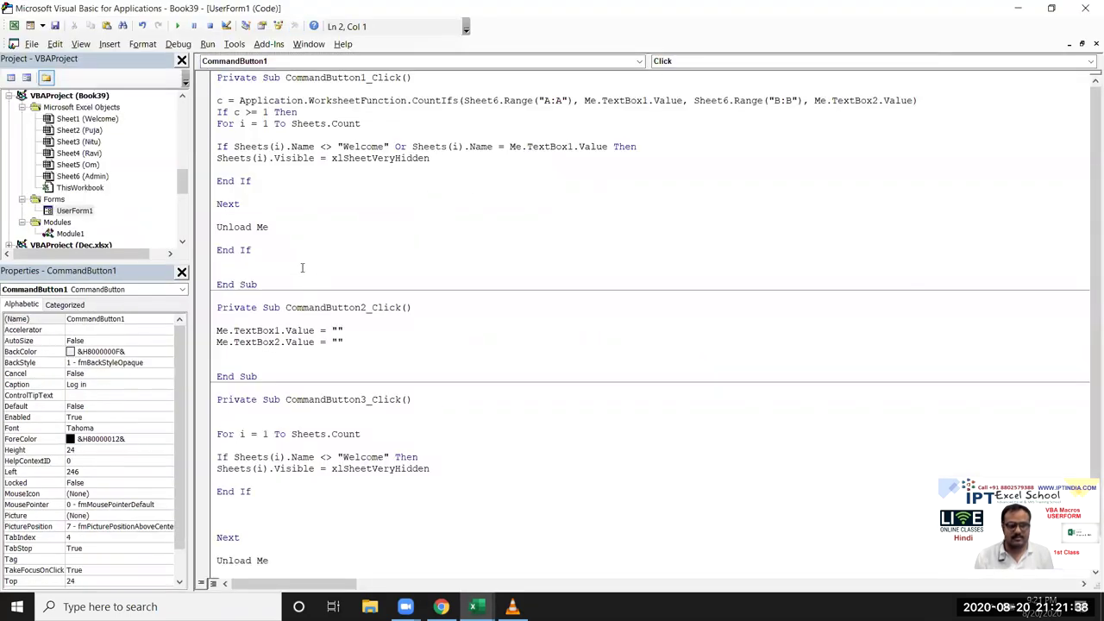
click(208, 160)
click(220, 160)
key(Return)
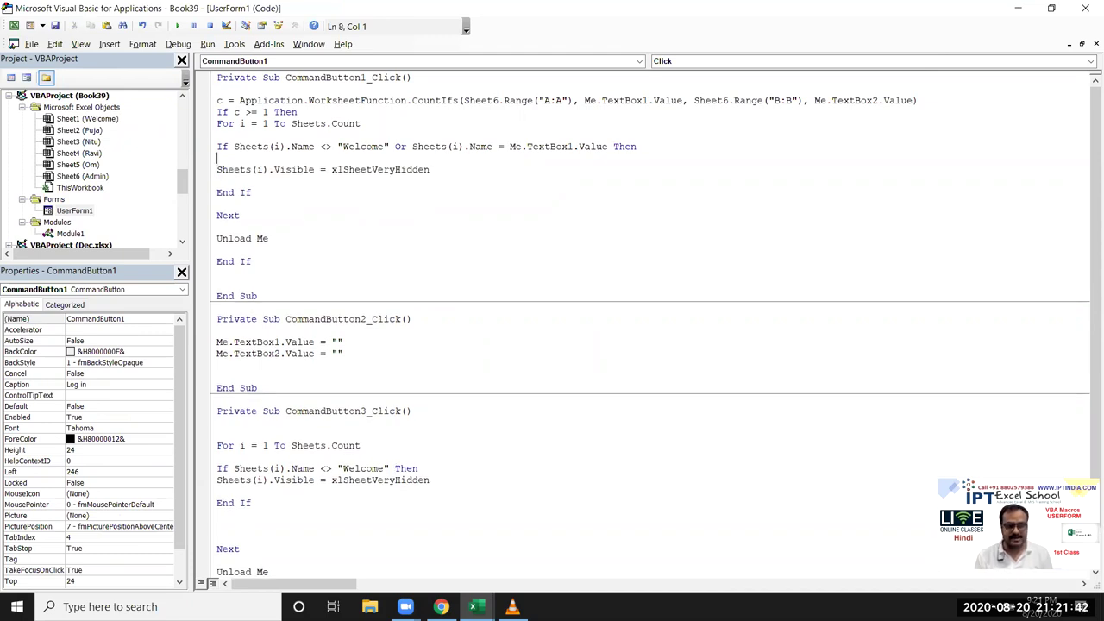
text(sheets()
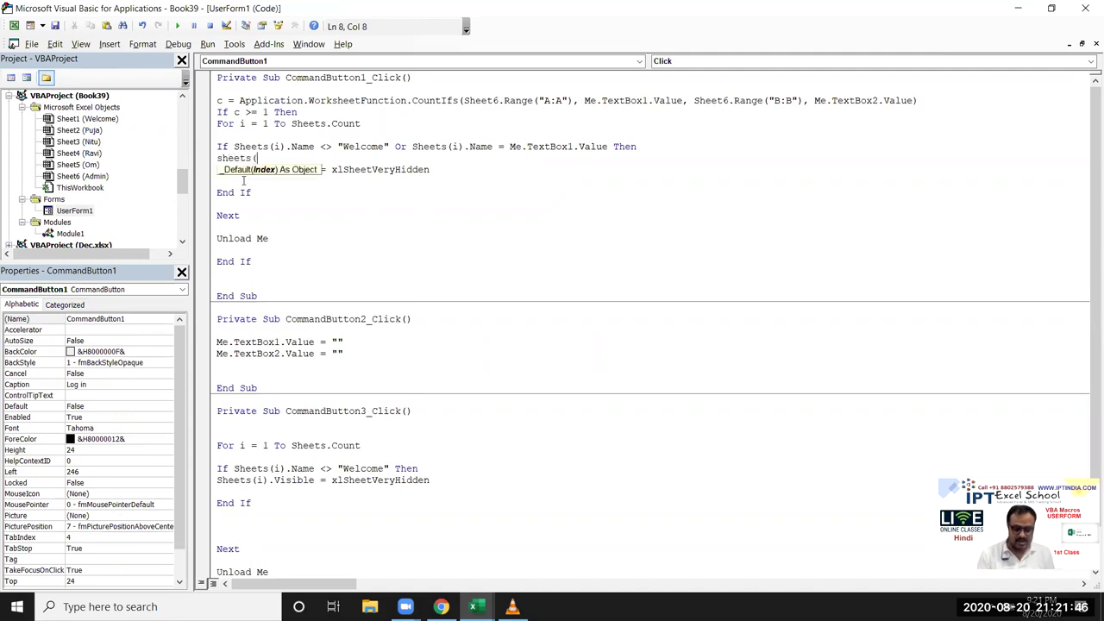
text(me.u)
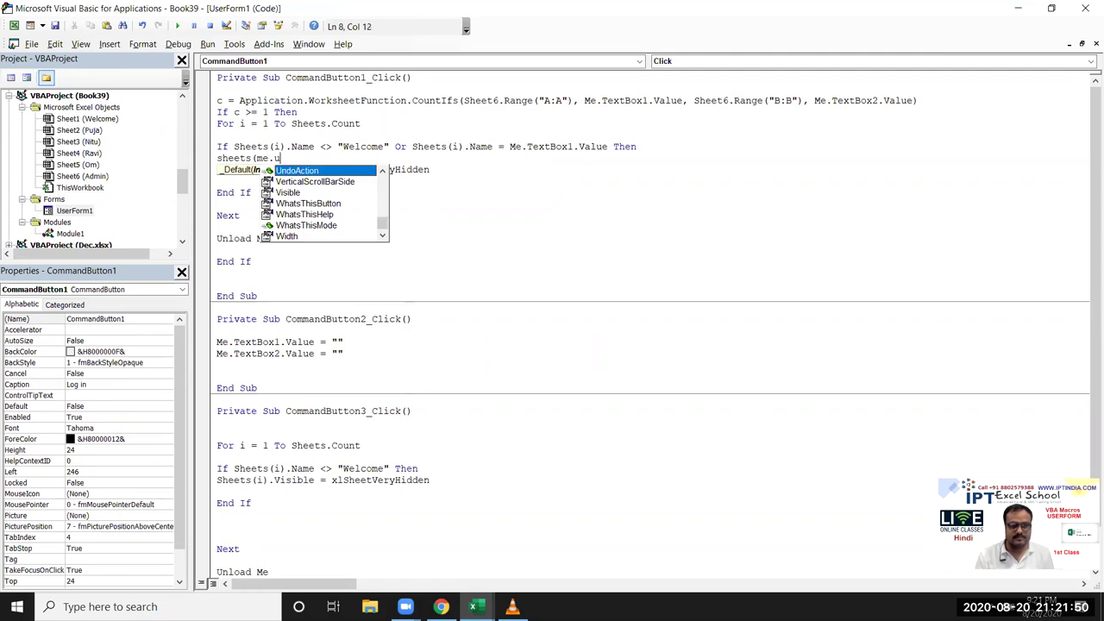
key(BackSpace)
key(BackSpace)
key(BackSpace)
key(BackSpace)
key(BackSpace)
key(BackSpace)
key(BackSpace)
key(BackSpace)
key(BackSpace)
key(BackSpace)
click(217, 146)
key(Return)
key(Up)
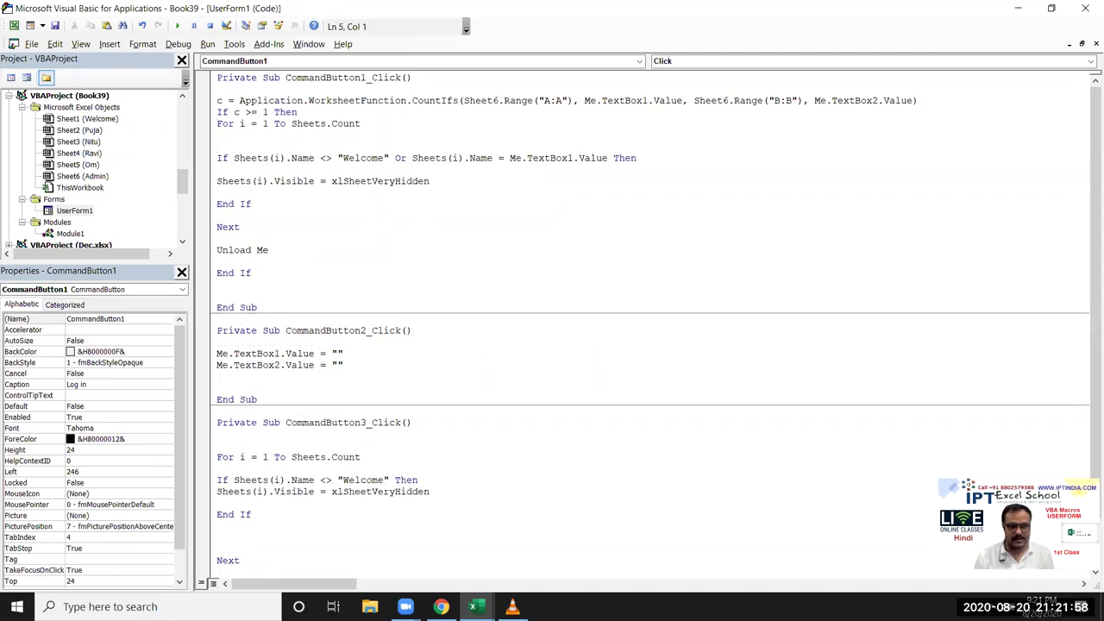
key(Return)
key(Up)
Add the line Sheet1.Visible = xlSheetVisible at the top of the If block
text(me.)
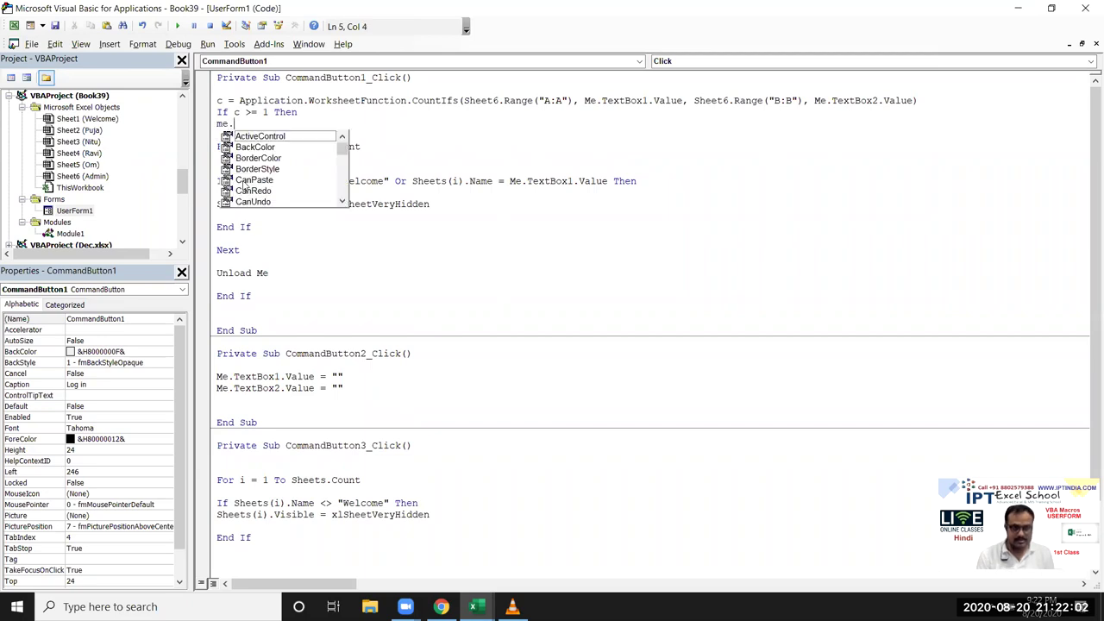
key(BackSpace)
key(BackSpace)
key(BackSpace)
text(sheets)
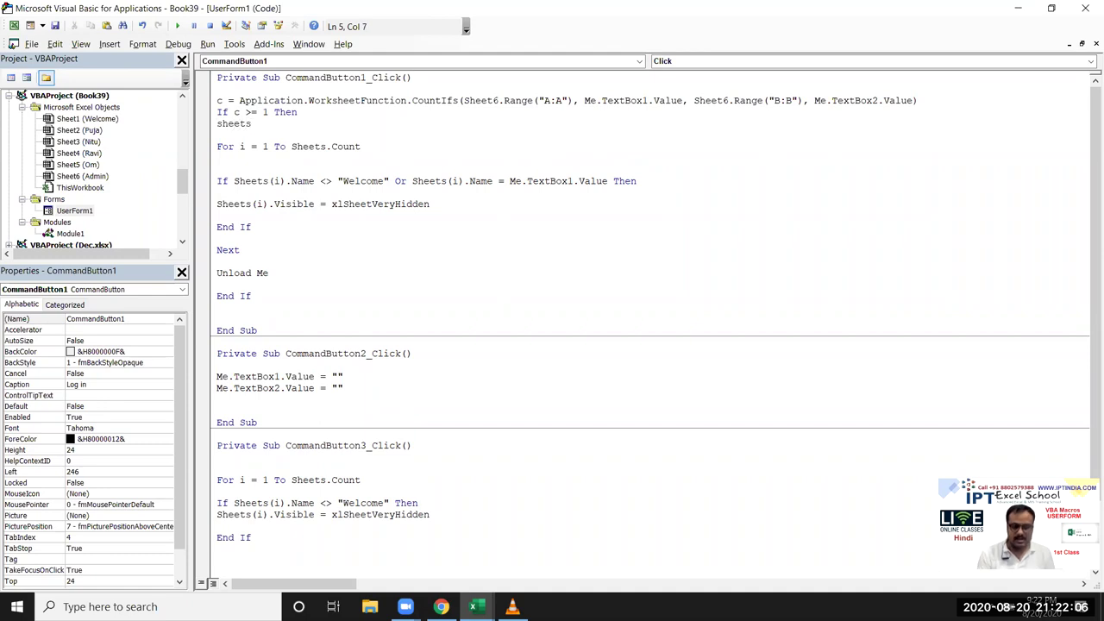
key(BackSpace)
text(1.vi)
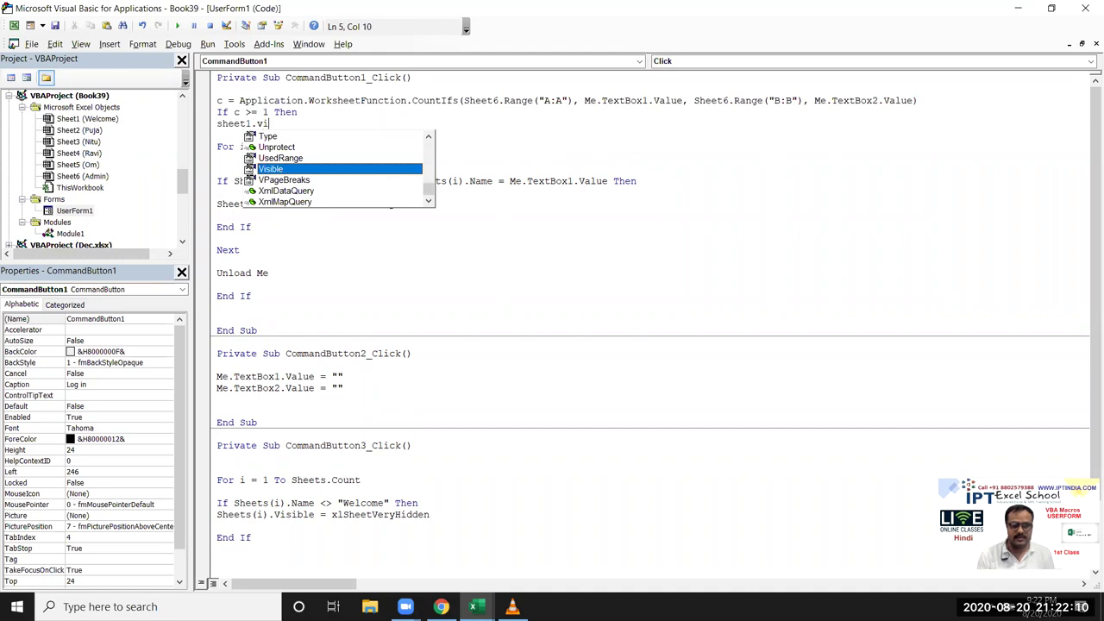
key(Tab)
text(=)
key(Down)
key(Down)
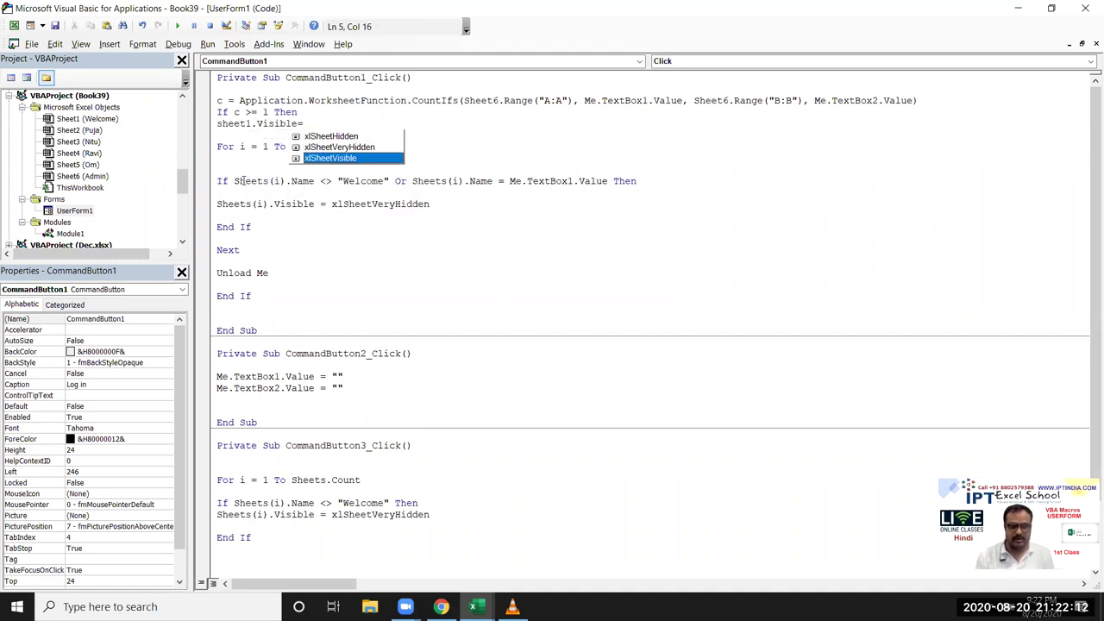
key(Tab)
click(242, 193)
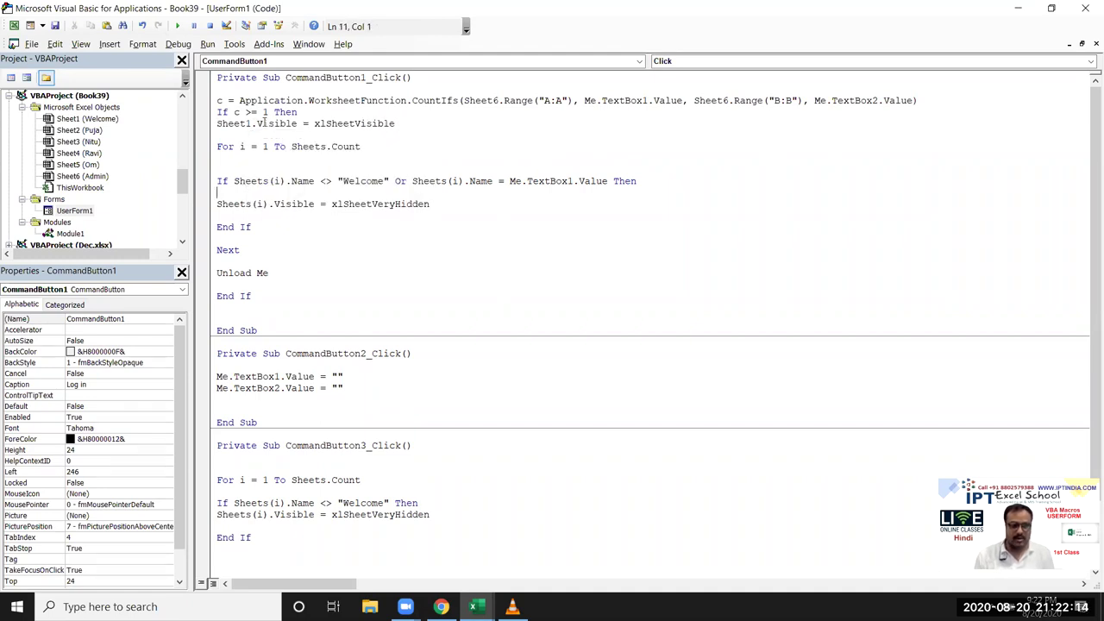
Change Sheet1 to Sheets(Me.TextBox1.Value) on that line and run the form to test
click(251, 123)
key(BackSpace)
text(s)
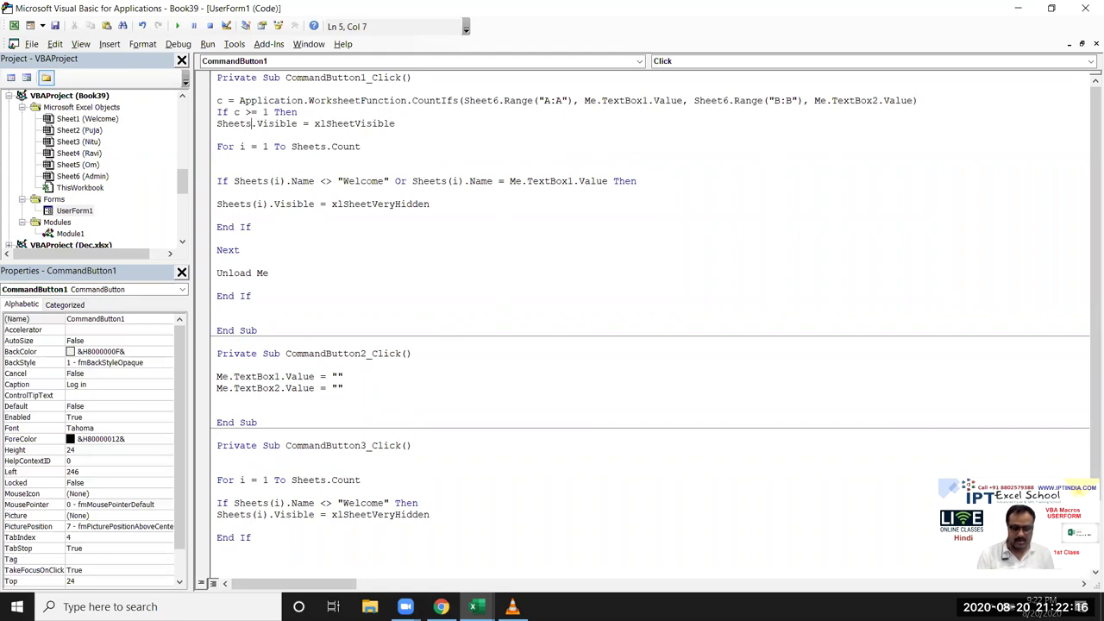
text((me.te)
key(Tab)
text(.)
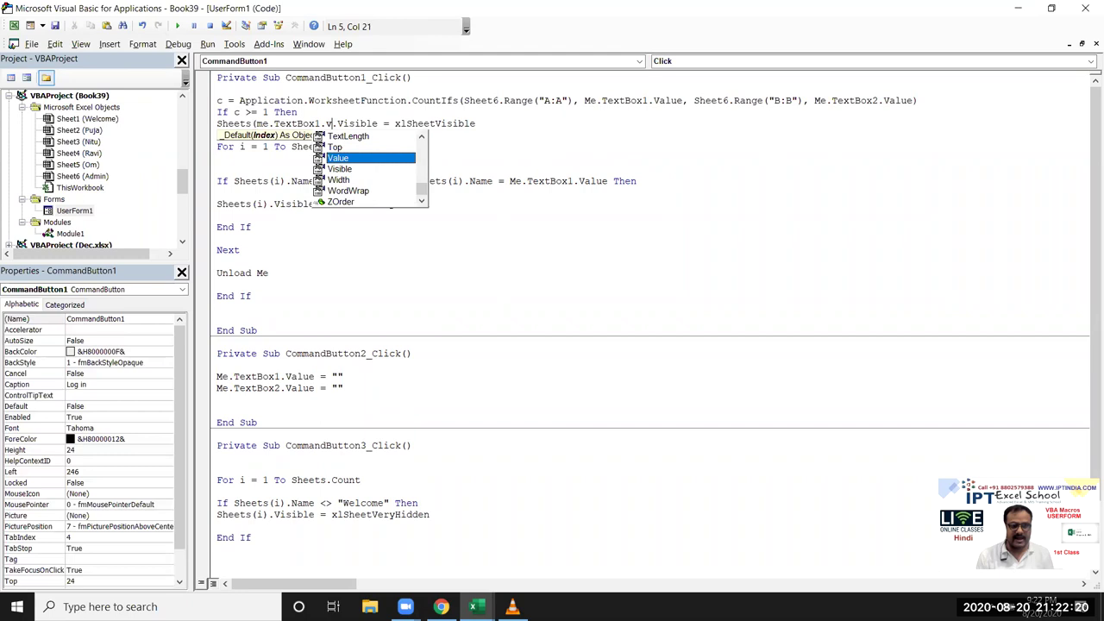
key(Tab)
text())
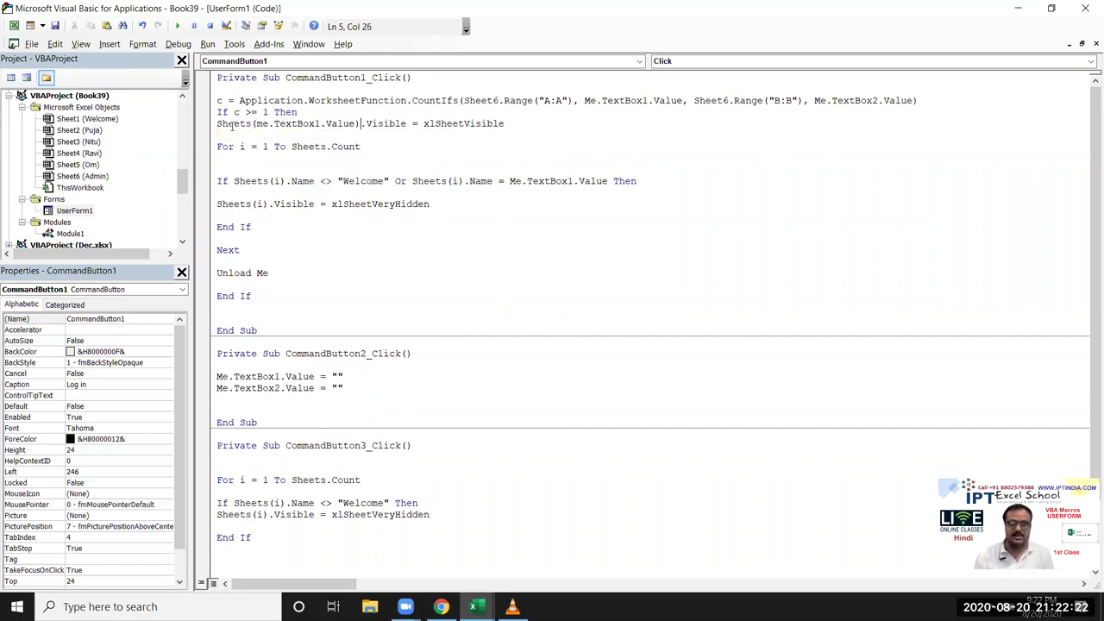
click(318, 218)
click(177, 26)
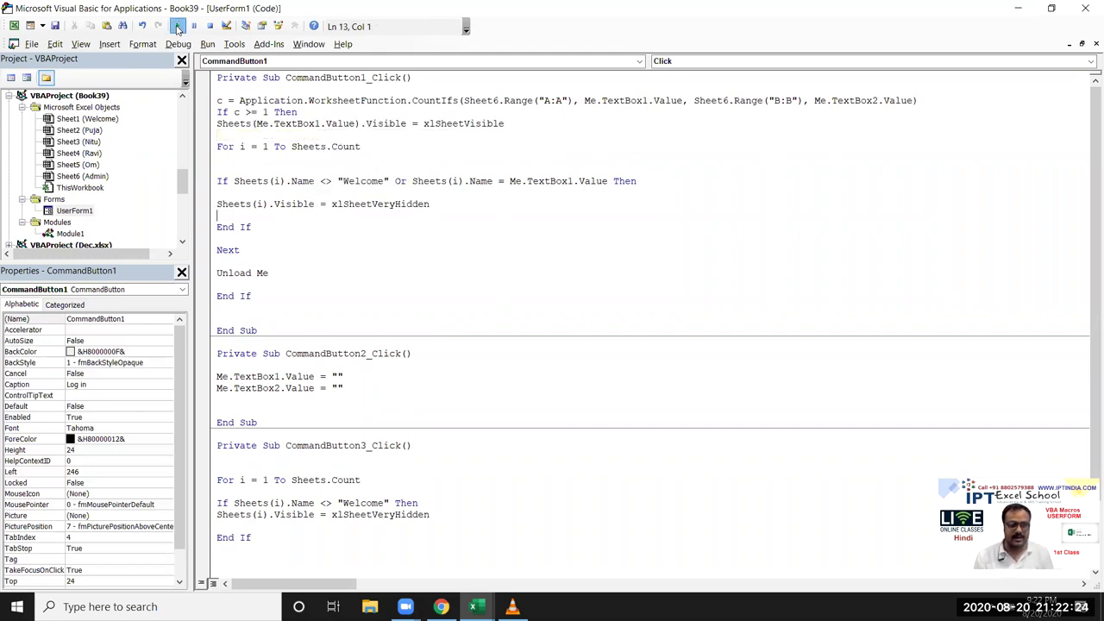
Log in with a user's password, check the workbook's visible sheets, then reopen the Log in button code
text(Pu)
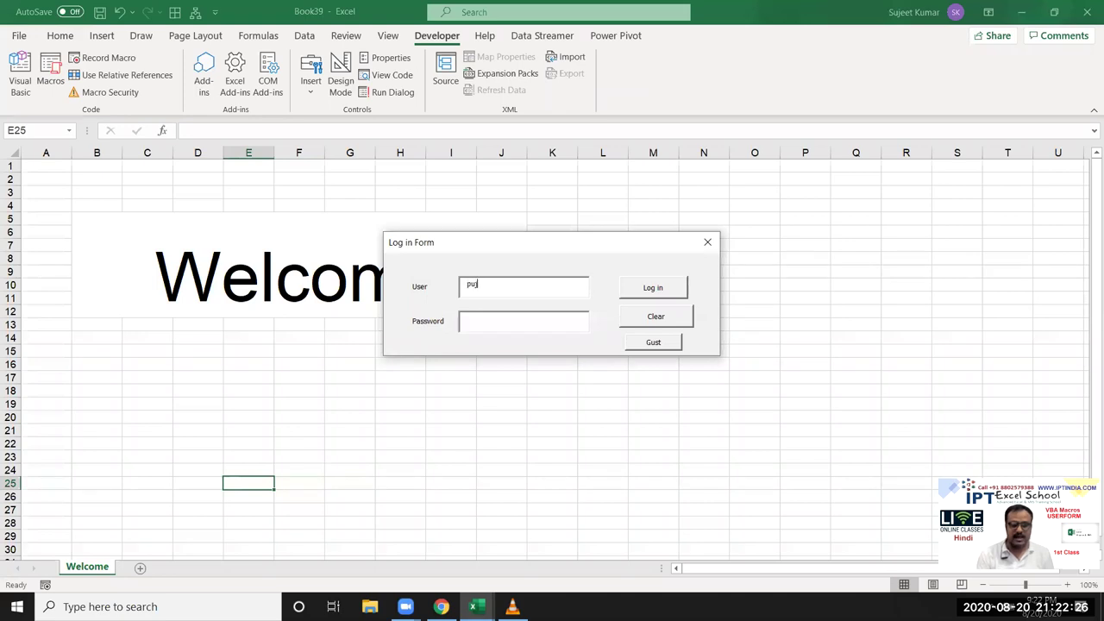
text(123)
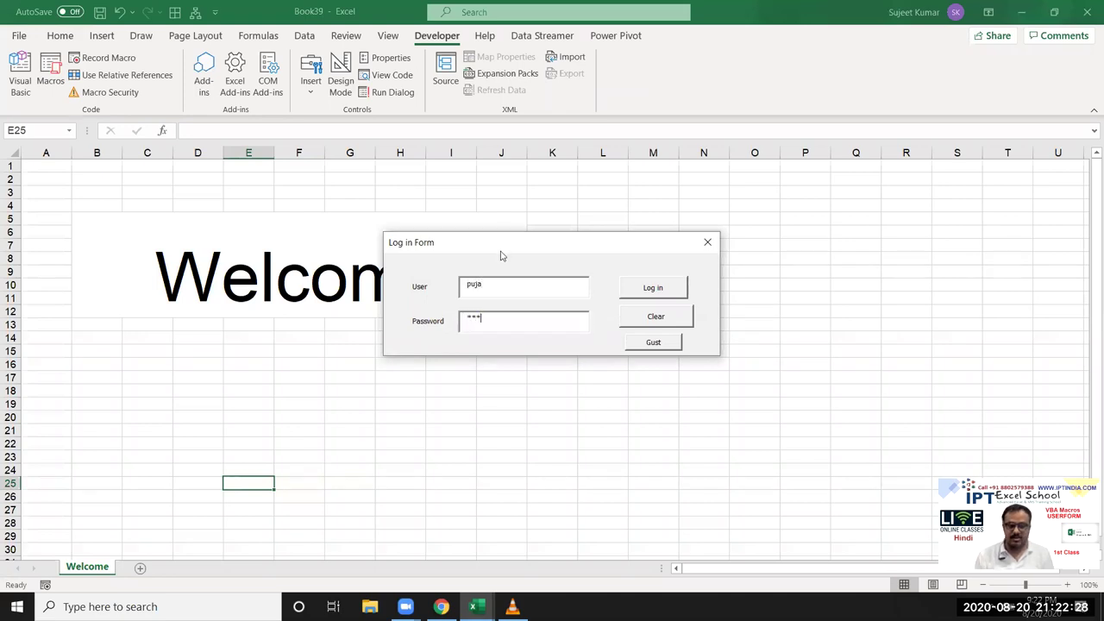
click(639, 292)
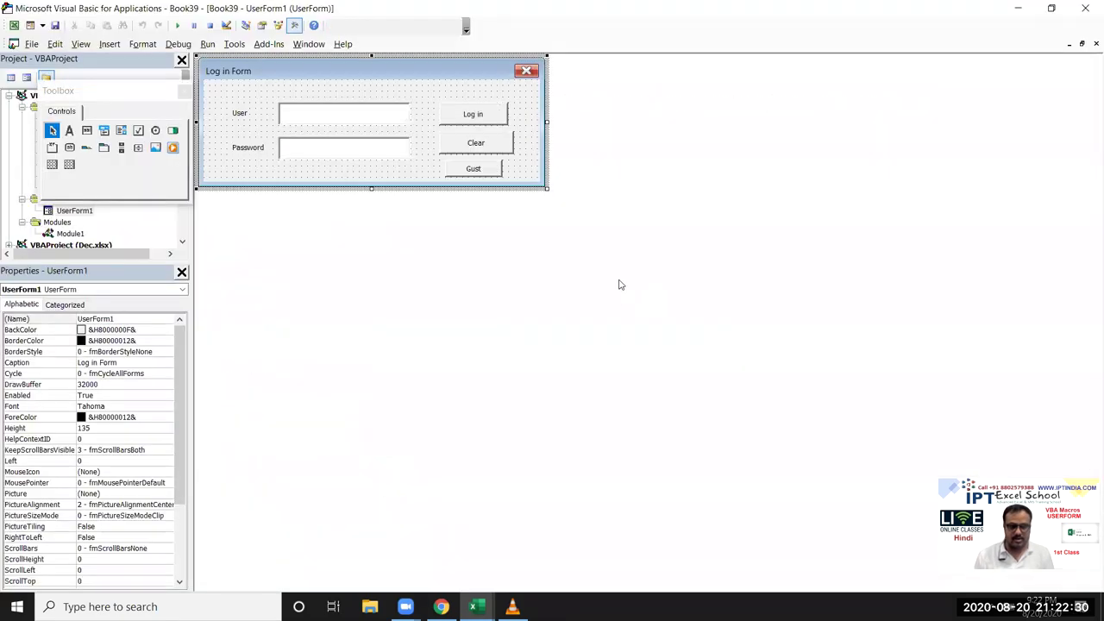
key(alt+F11)
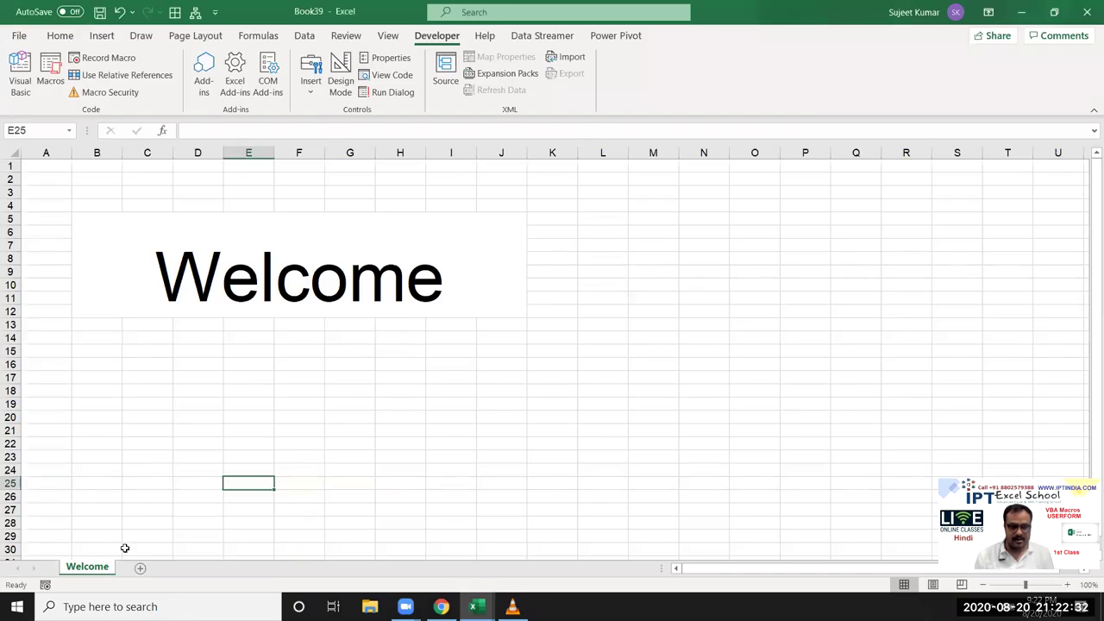
key(alt+F11)
click(400, 239)
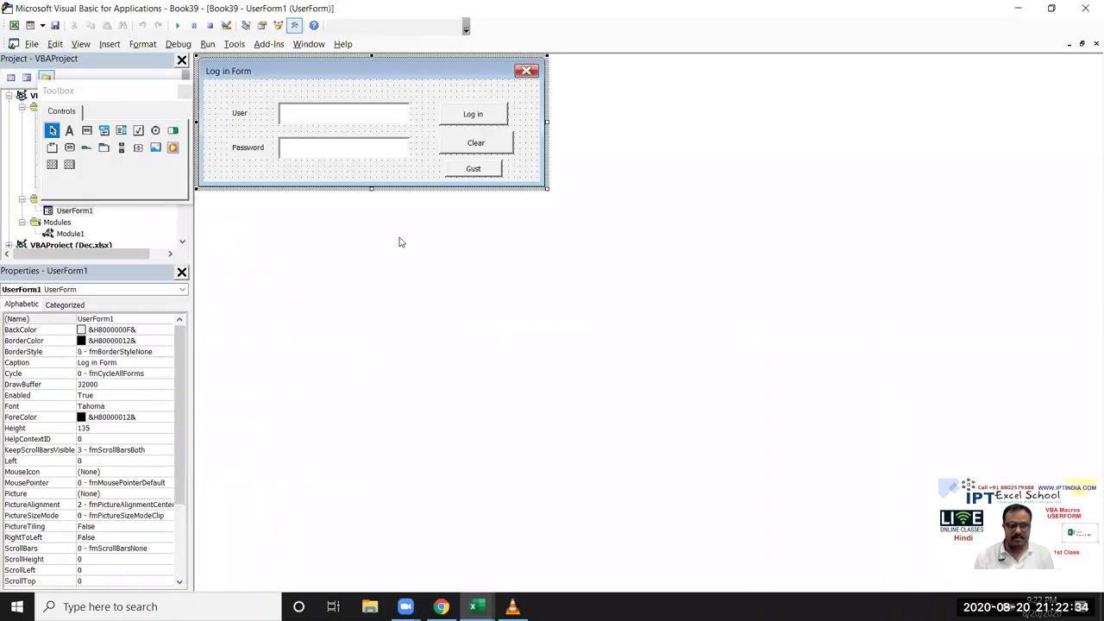
double_click(452, 113)
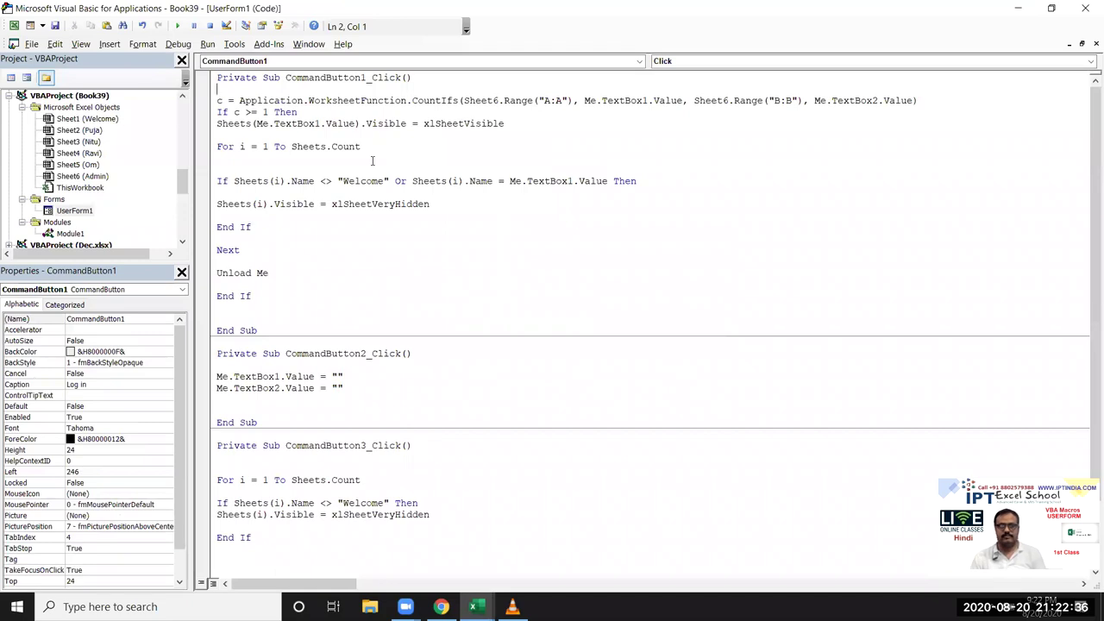
Delete the blank lines between the For line and the If test in the hide loop
click(233, 132)
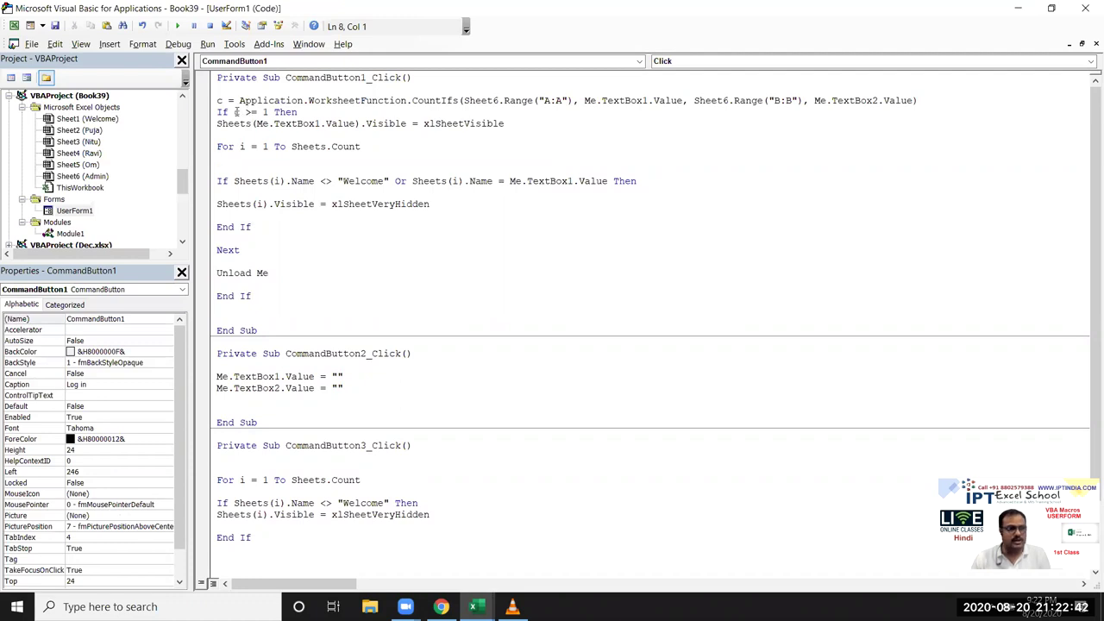
click(222, 113)
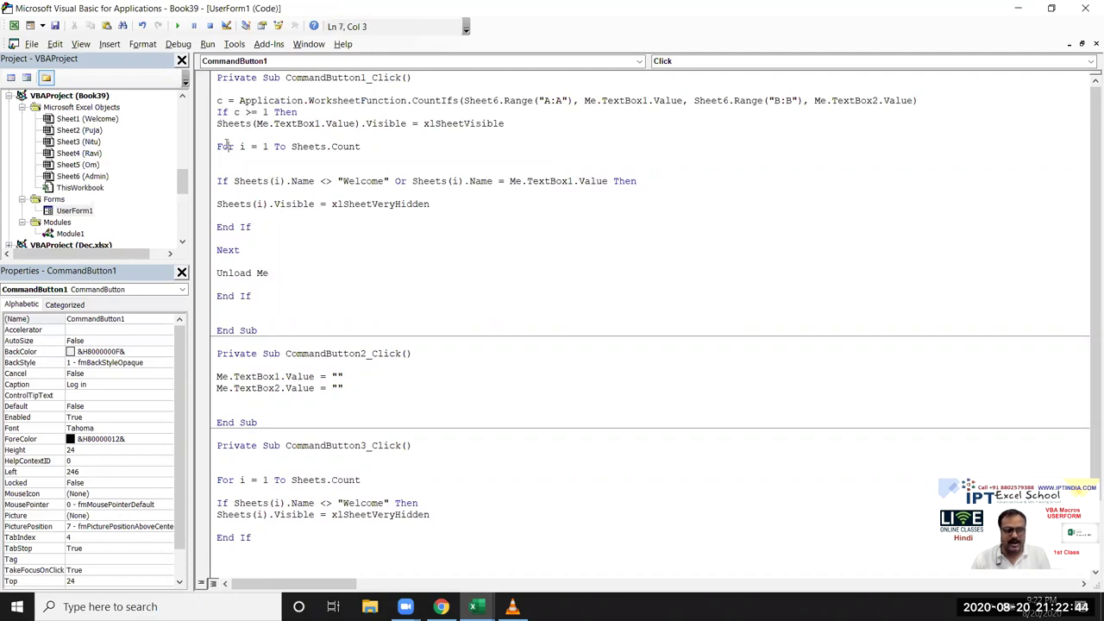
click(227, 157)
key(Delete)
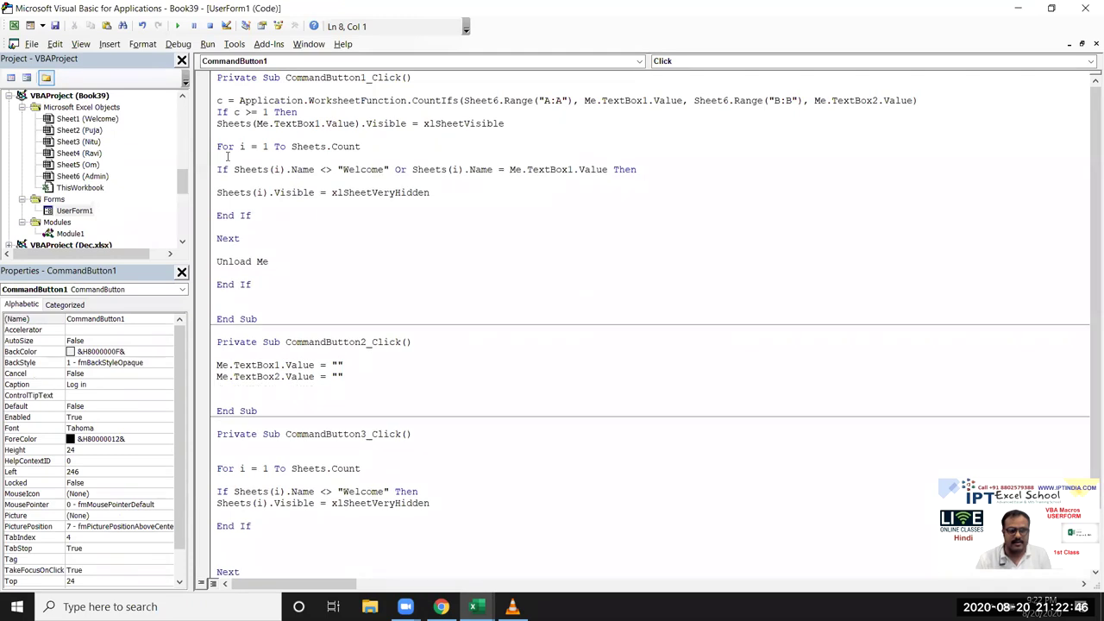
key(Delete)
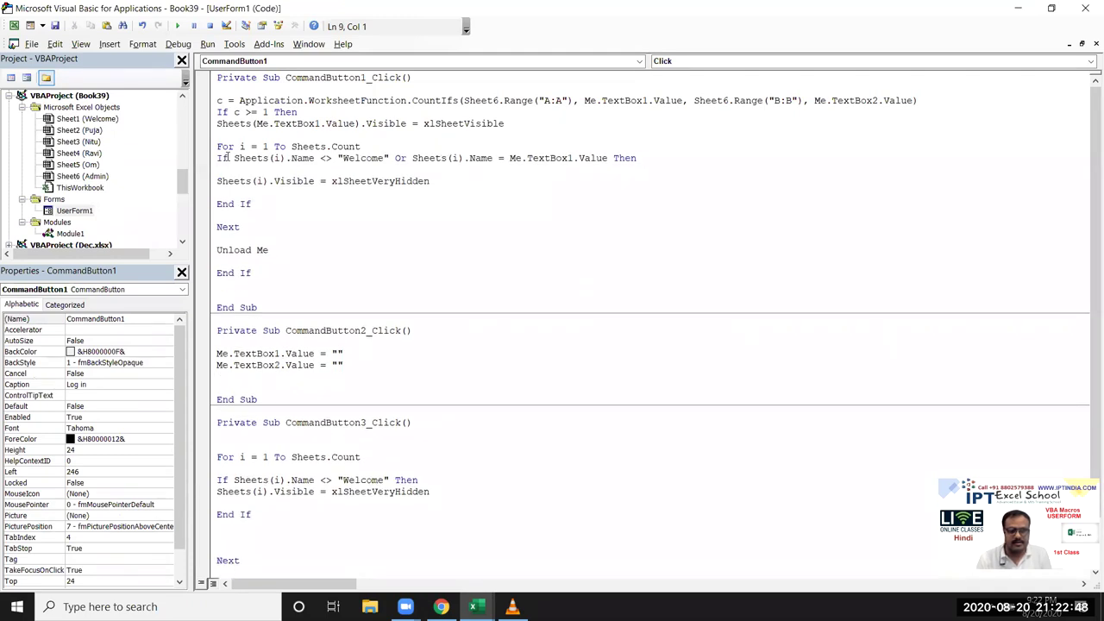
Change the user-name test to Sheets(i).Name <> Me.TextBox1.Value
click(500, 158)
double_click(500, 158)
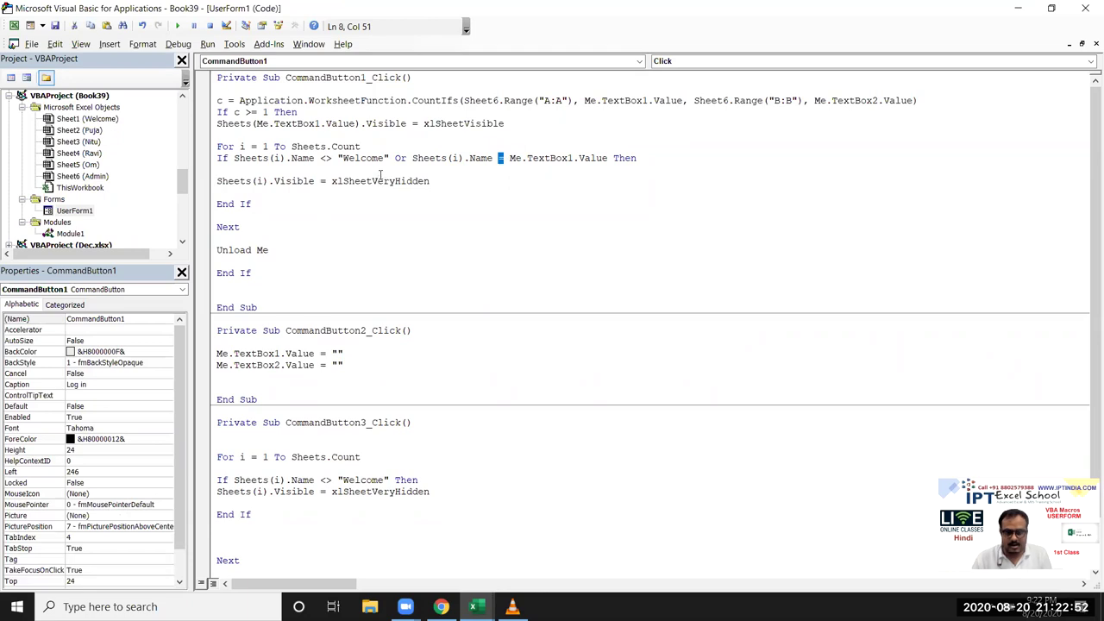
text(<>)
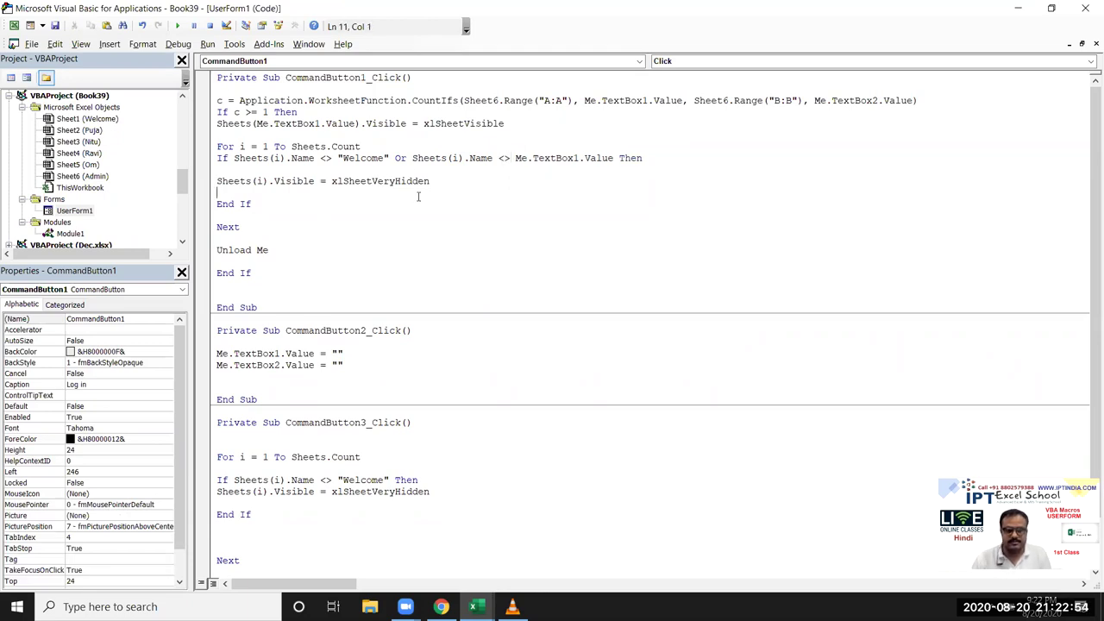
click(264, 147)
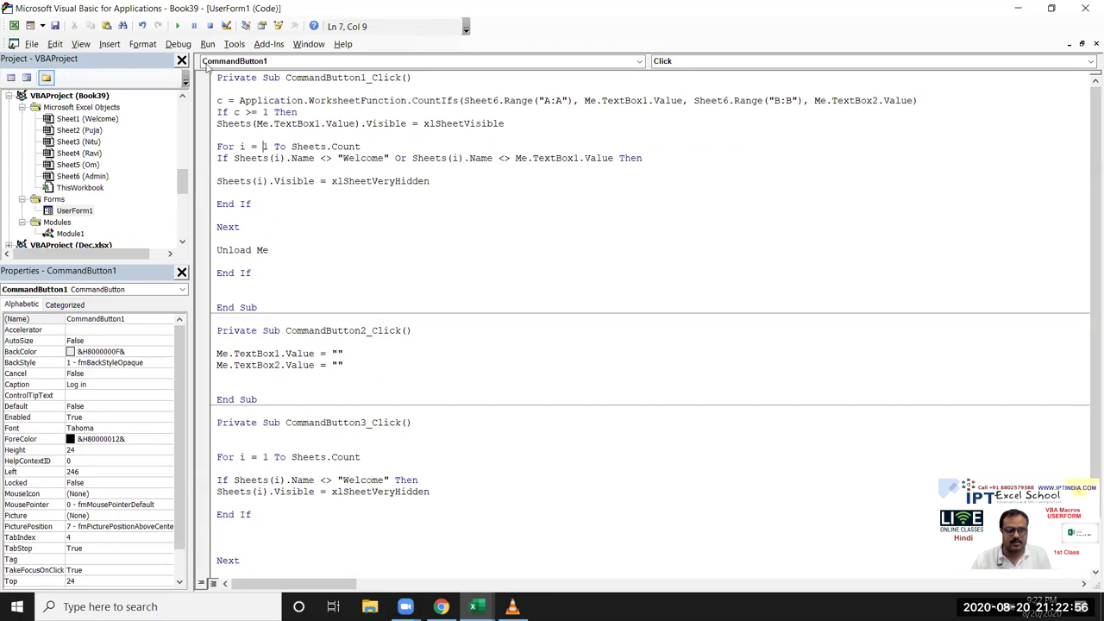
Run the Log in Form again and enter the user name
click(177, 26)
text(puja)
key(Tab)
Enter the password, submit the log-in, and debug run-time error 1004 at the Visible line
text(23)
click(652, 289)
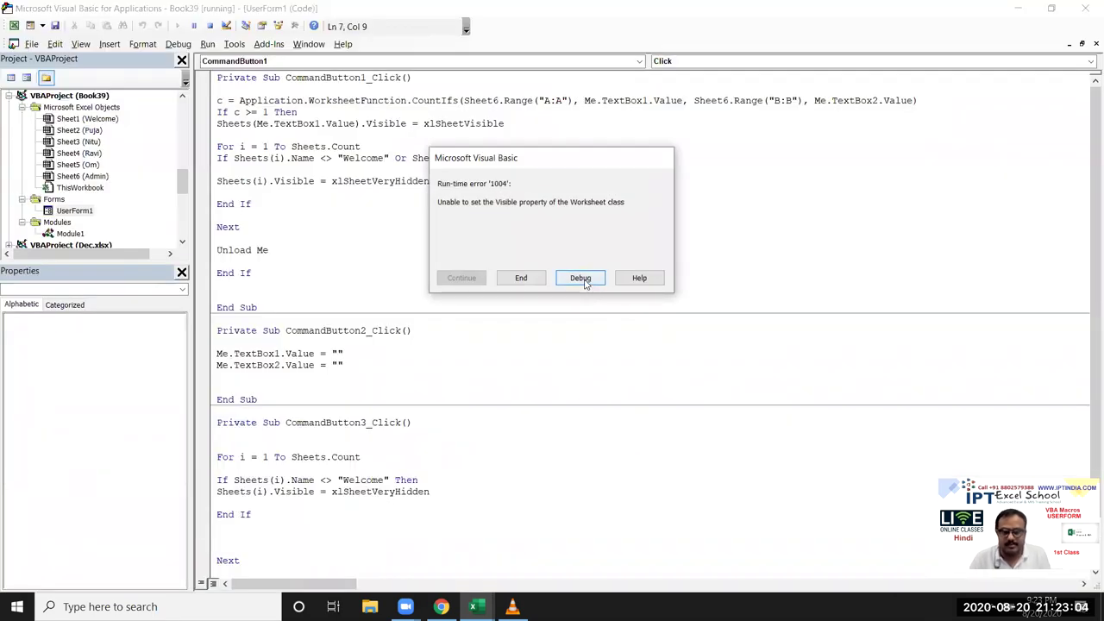
click(581, 279)
mouse_move(259, 180)
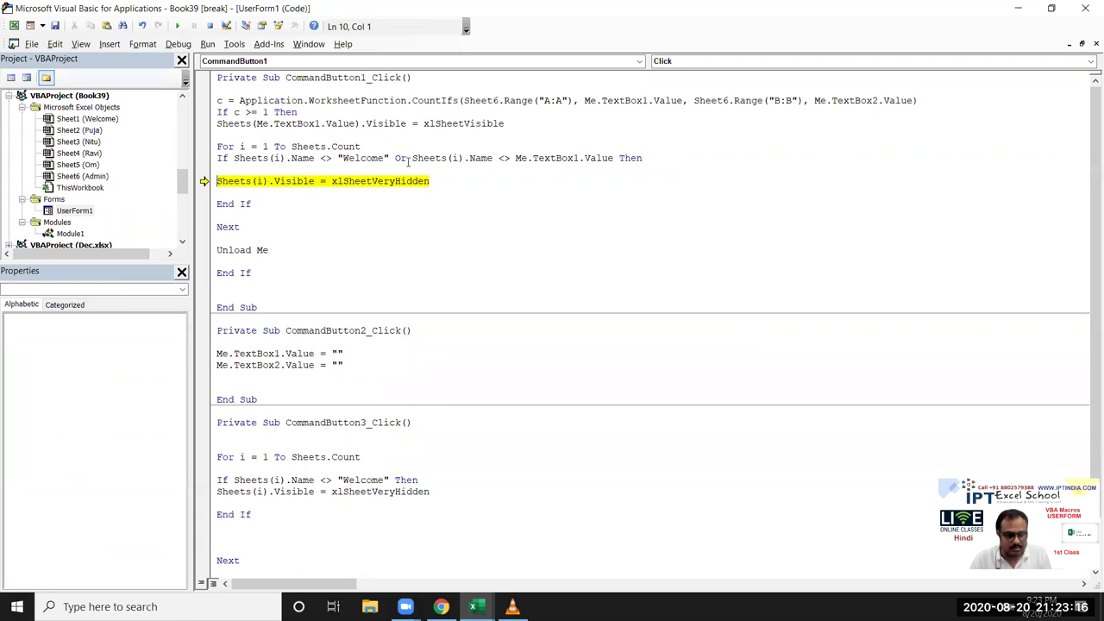
Check which sheets the workbook shows, then confirm the loop counter i is 2
key(alt+F11)
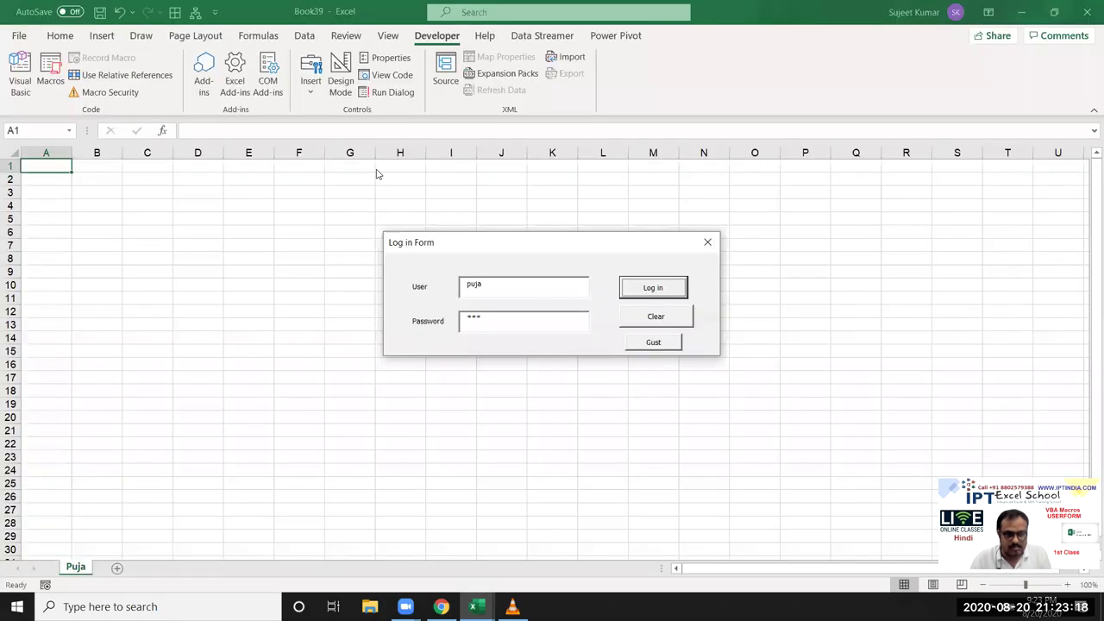
key(alt+F11)
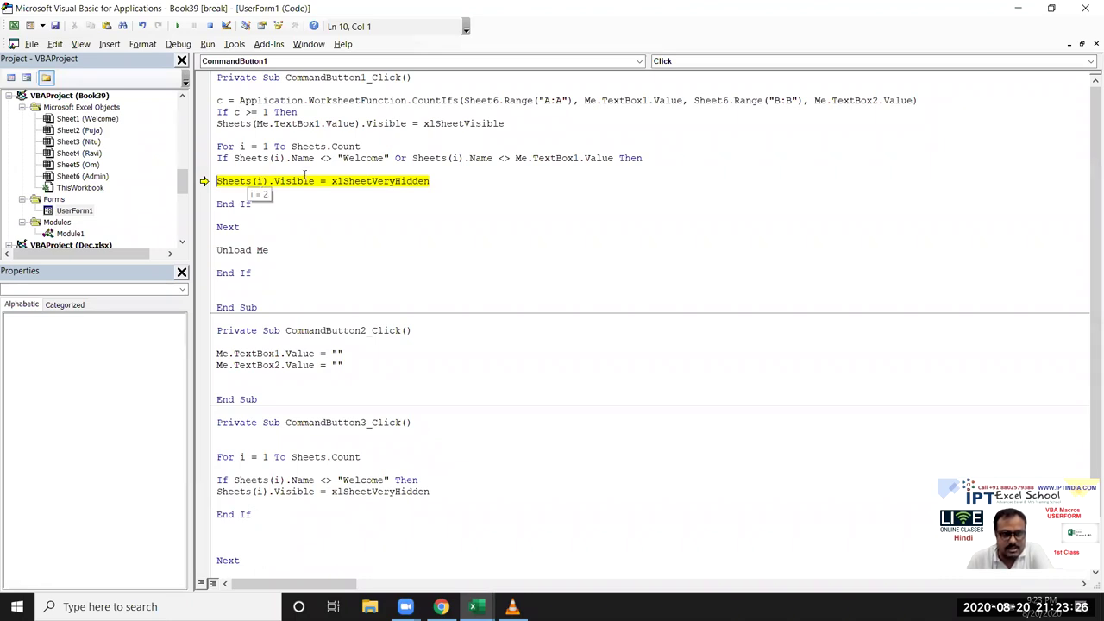
mouse_move(278, 160)
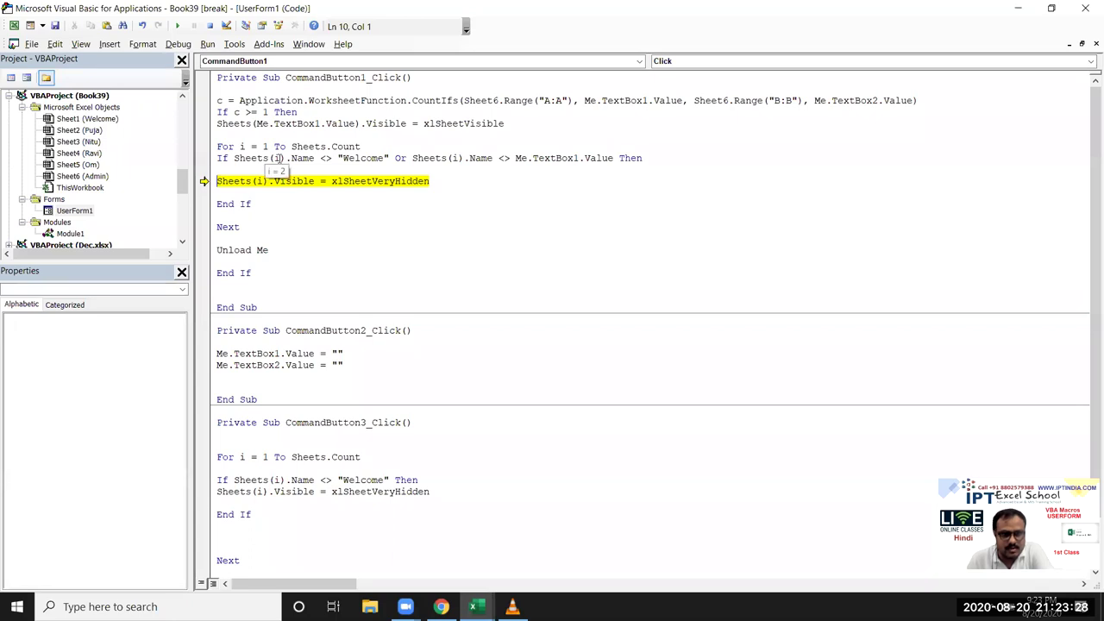
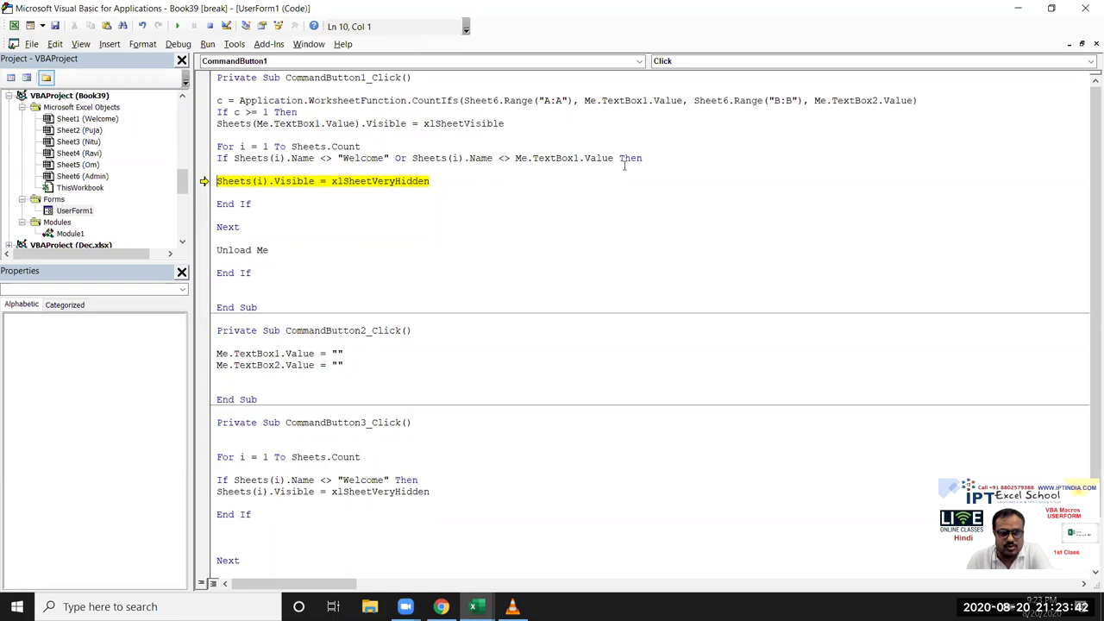
Continue the paused login macro, which halts with run-time error 1004 on setting sheet visibility
mouse_move(547, 164)
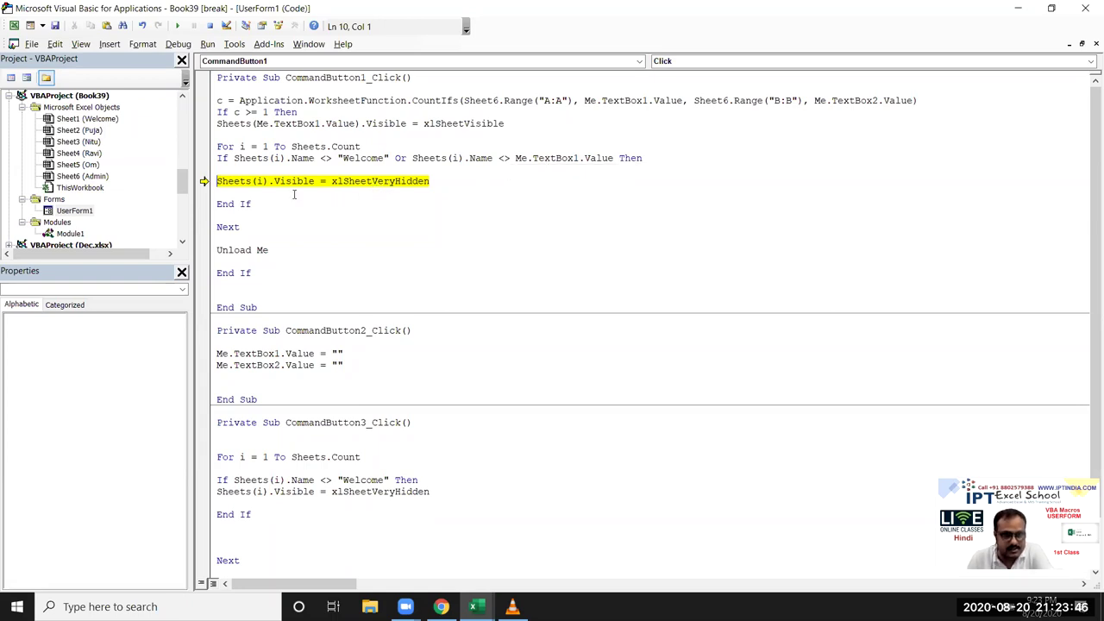
mouse_move(259, 184)
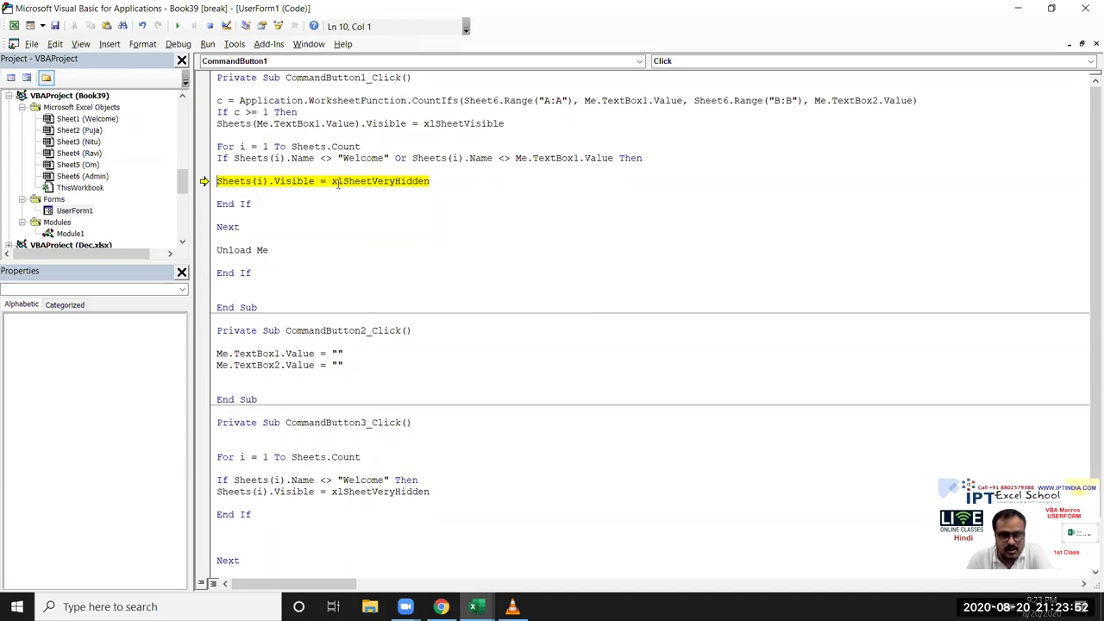
mouse_move(337, 183)
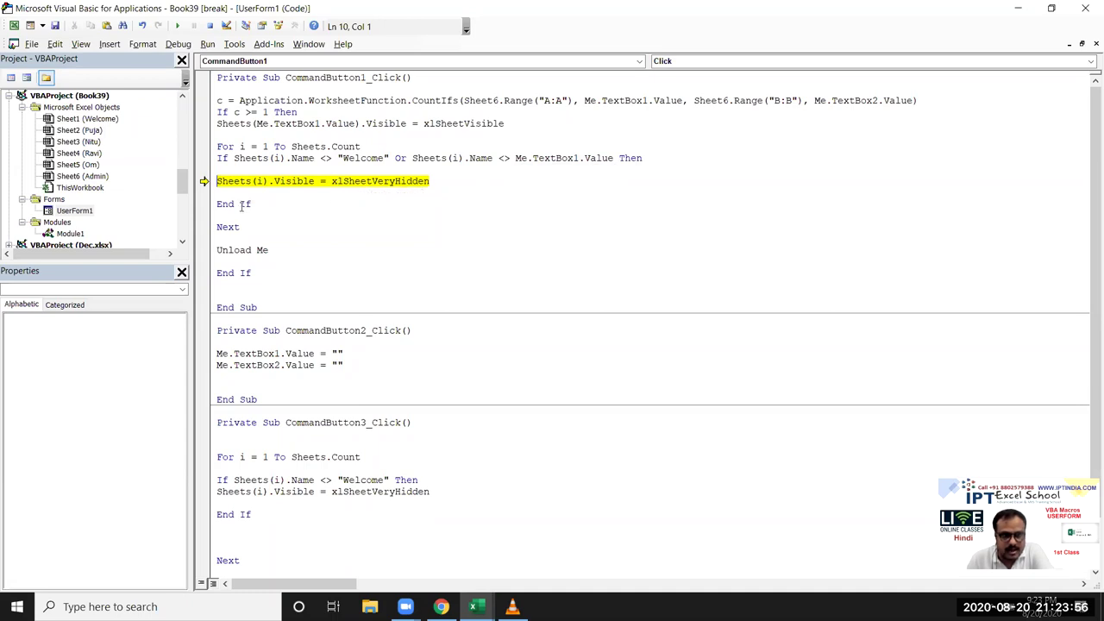
click(177, 26)
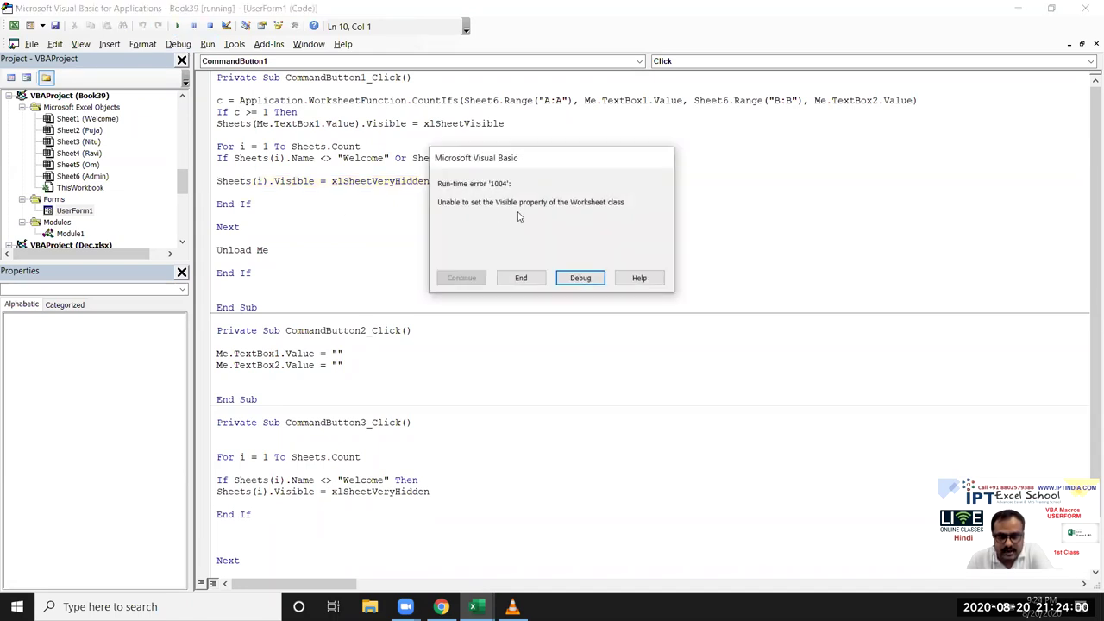
Debug to the failing Sheets(i).Visible = xlSheetVeryHidden line and inspect loop counter i (2)
click(581, 278)
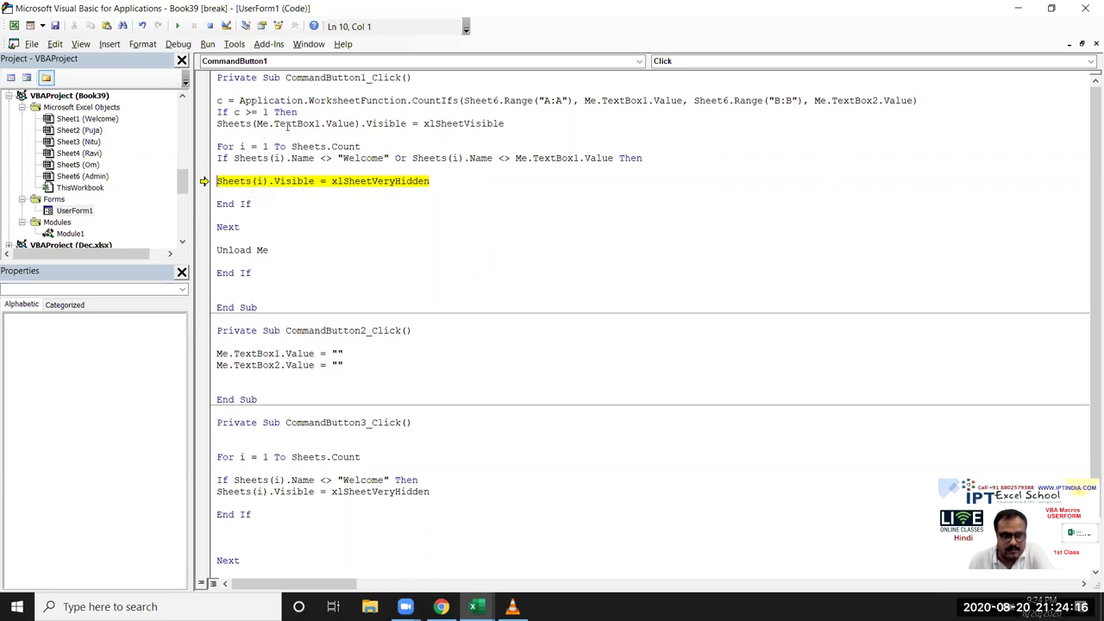
mouse_move(290, 128)
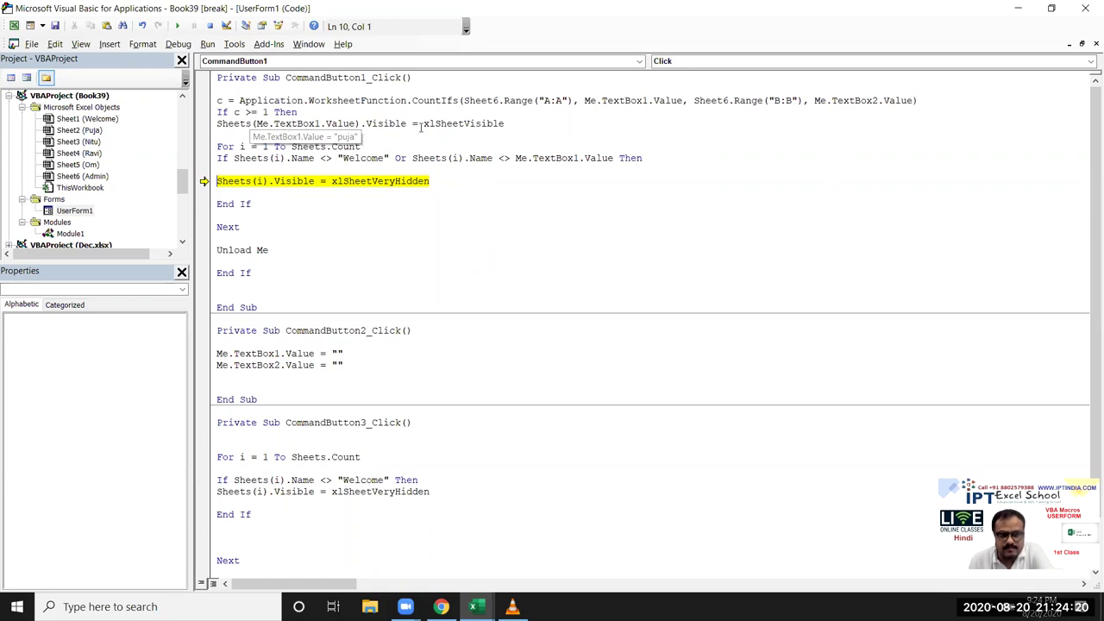
mouse_move(455, 123)
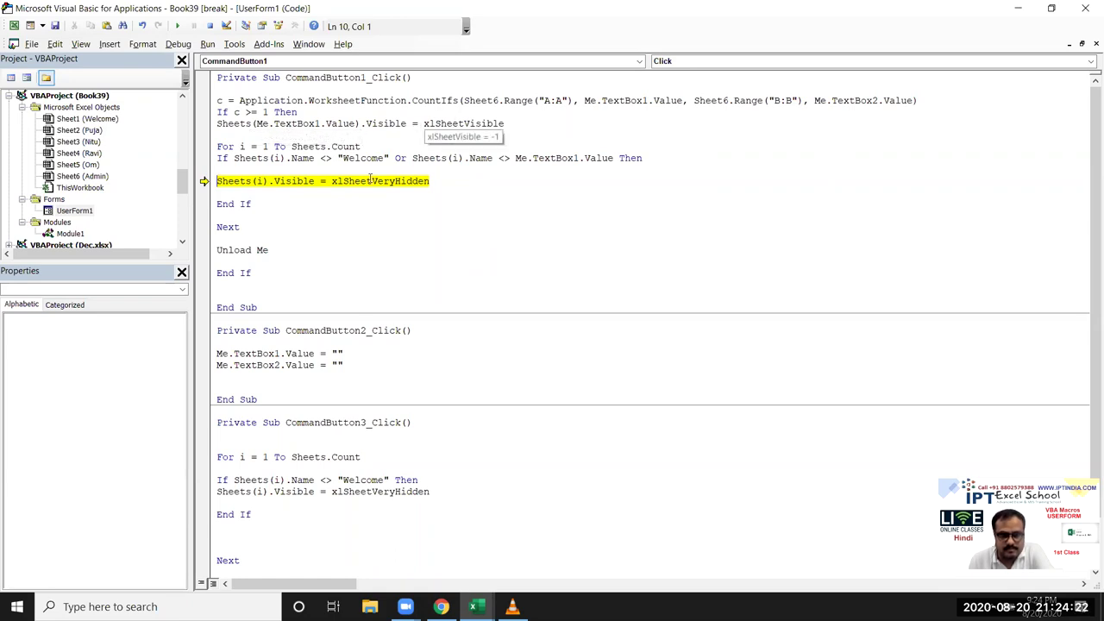
mouse_move(371, 179)
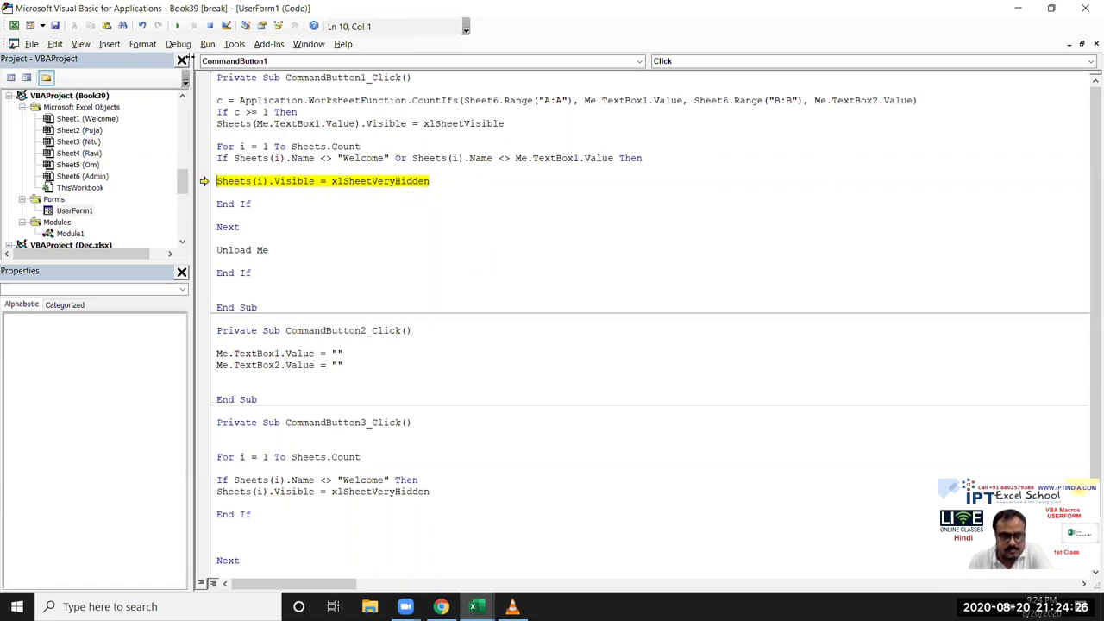
Stop the halted macro and check Book39 in Excel, where only the user's sheet shows
click(210, 25)
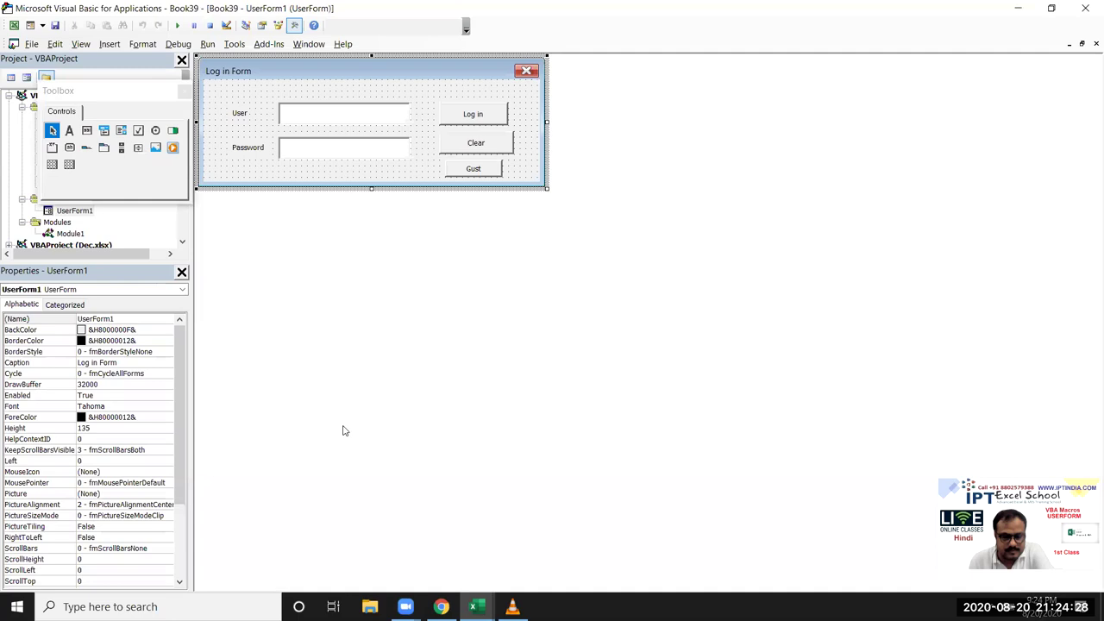
click(474, 606)
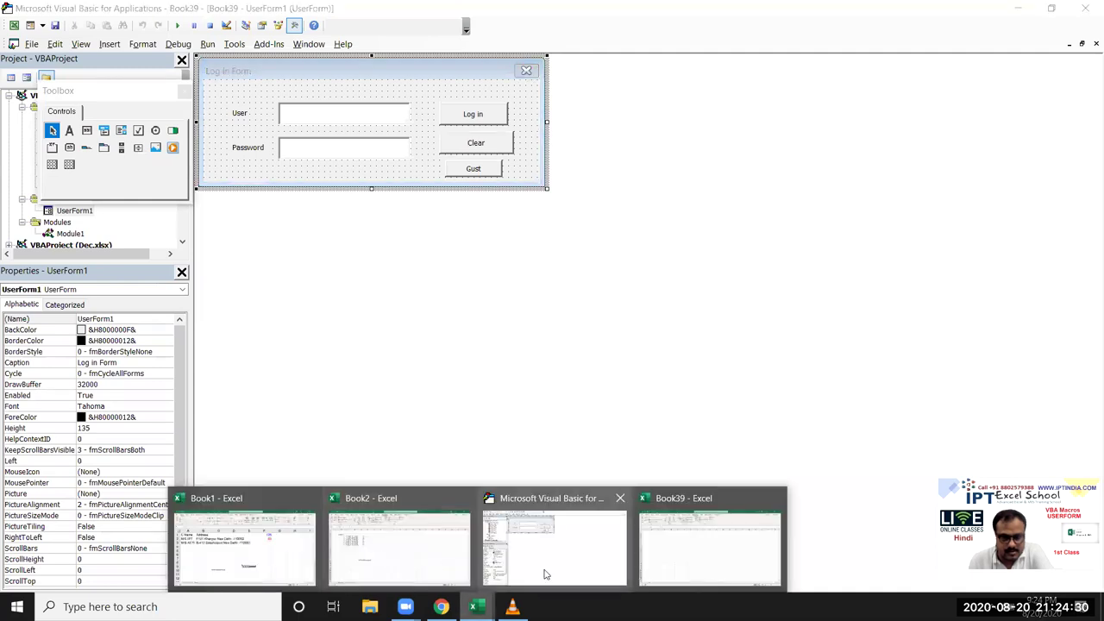
click(685, 582)
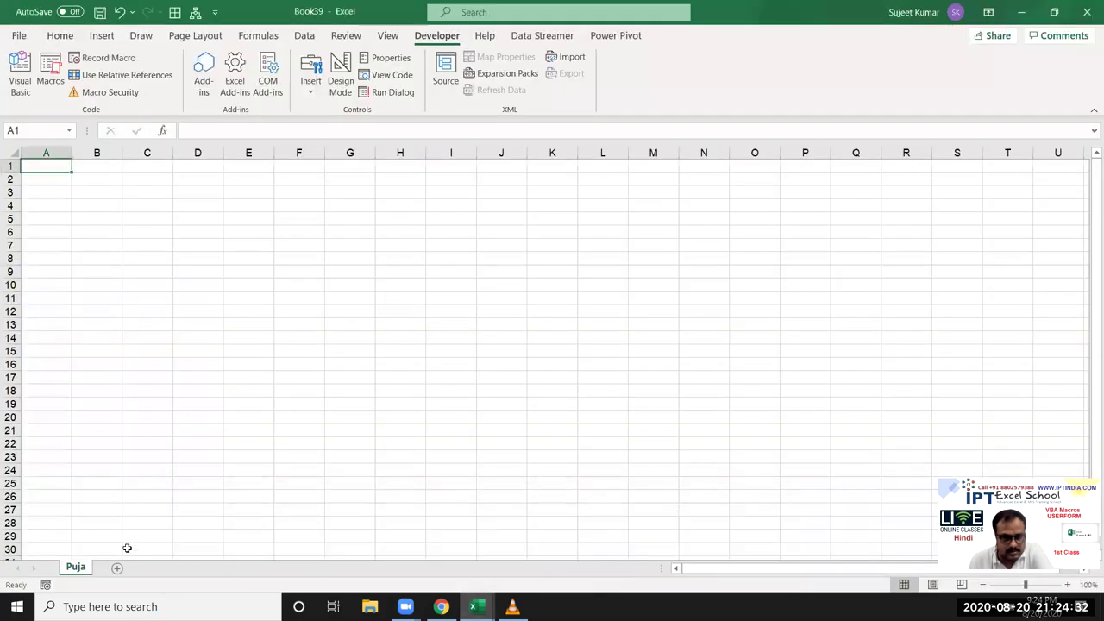
scroll(84, 526, down, 4)
scroll(85, 526, up, 4)
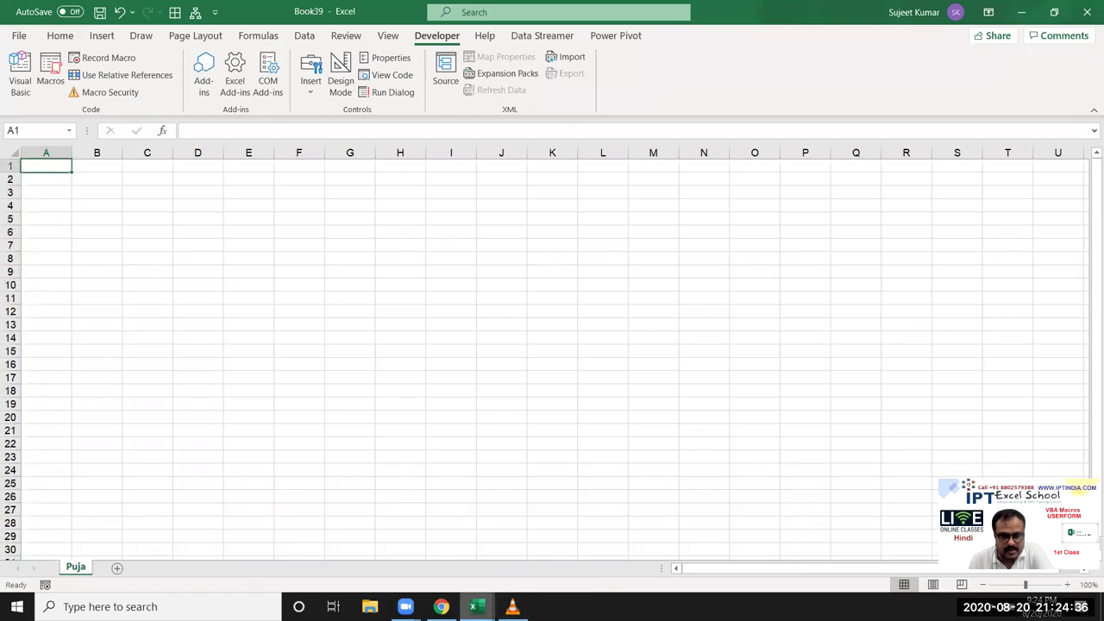
Back in the VBA editor, open the Log in button's click code at the sheet-hiding line
mouse_move(474, 607)
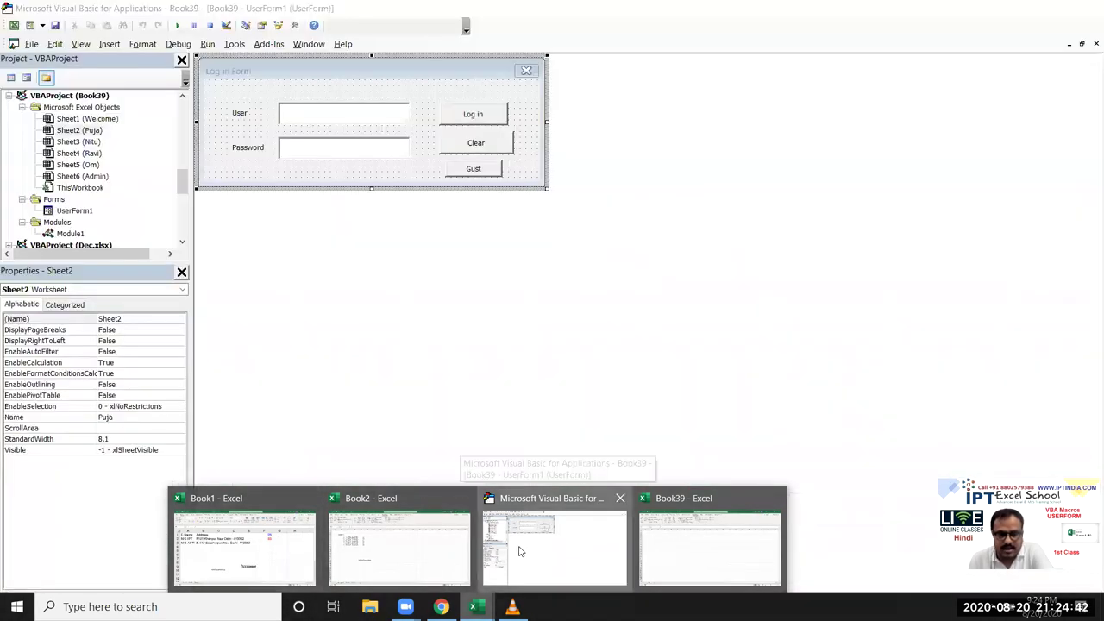
click(520, 551)
double_click(472, 113)
click(367, 219)
click(402, 181)
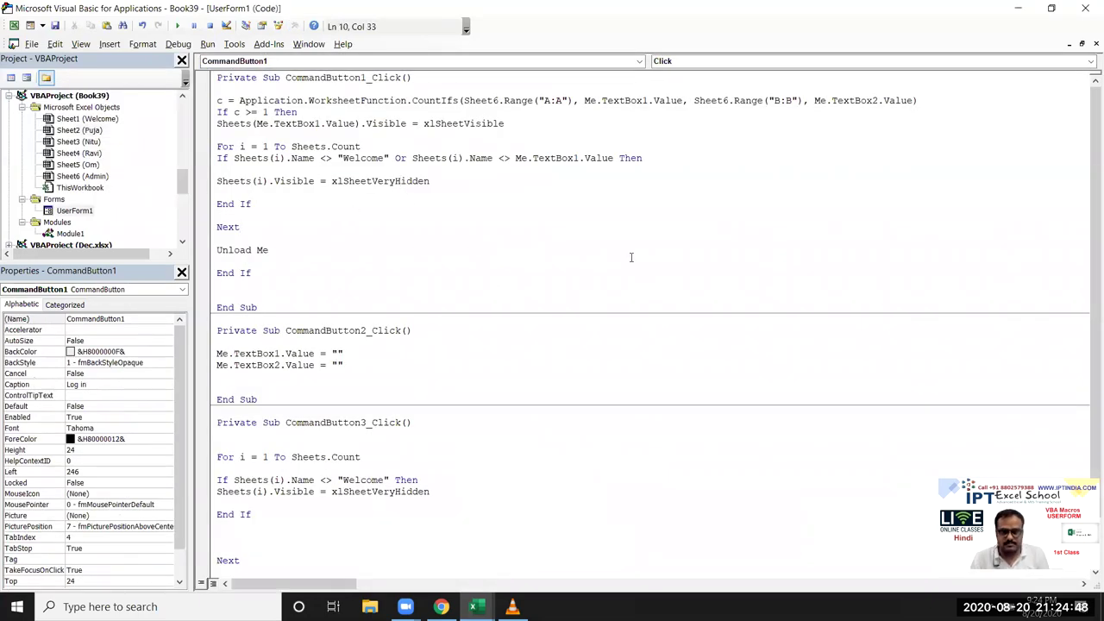
Add End If right after the Sheets(Me.TextBox1.Value).Visible line and delete the trailing End If
click(222, 158)
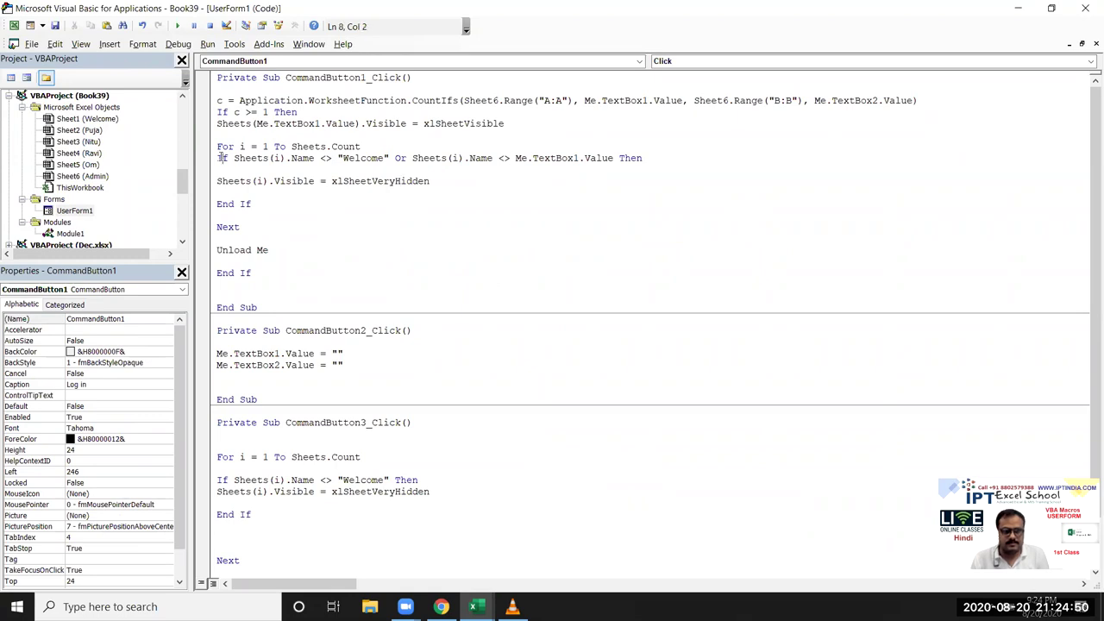
key(Up)
key(Left)
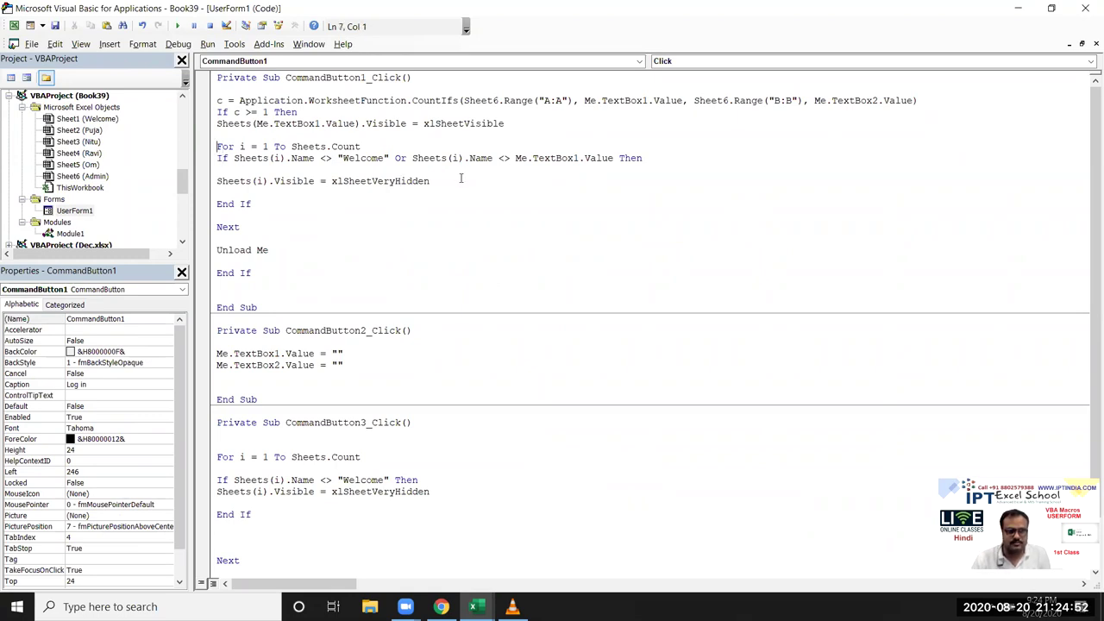
key(Up)
key(Up)
key(Down)
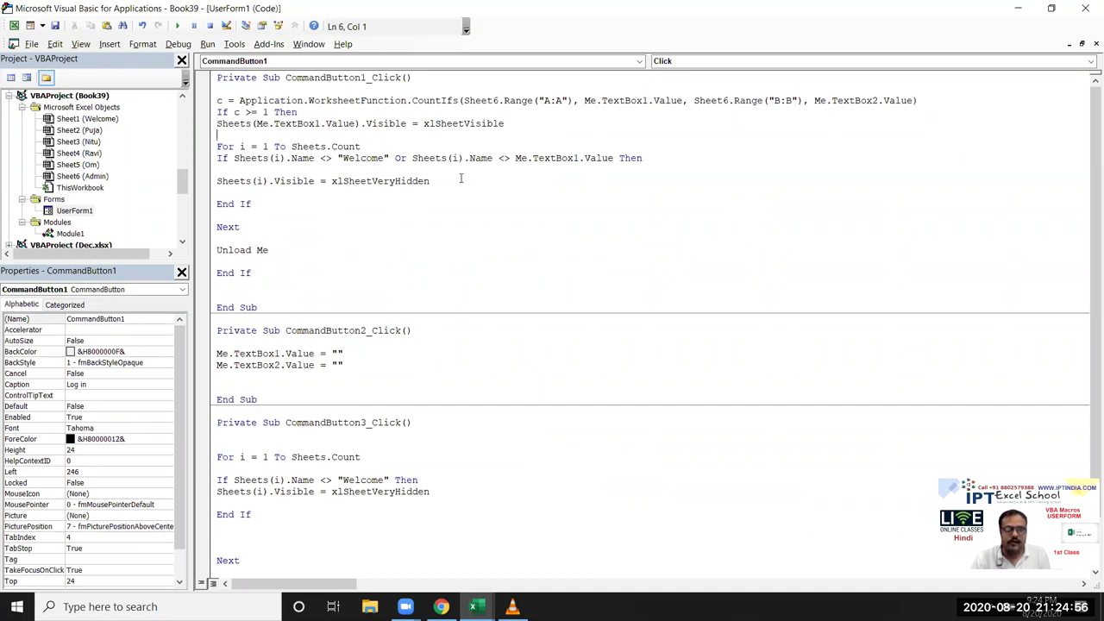
key(Return)
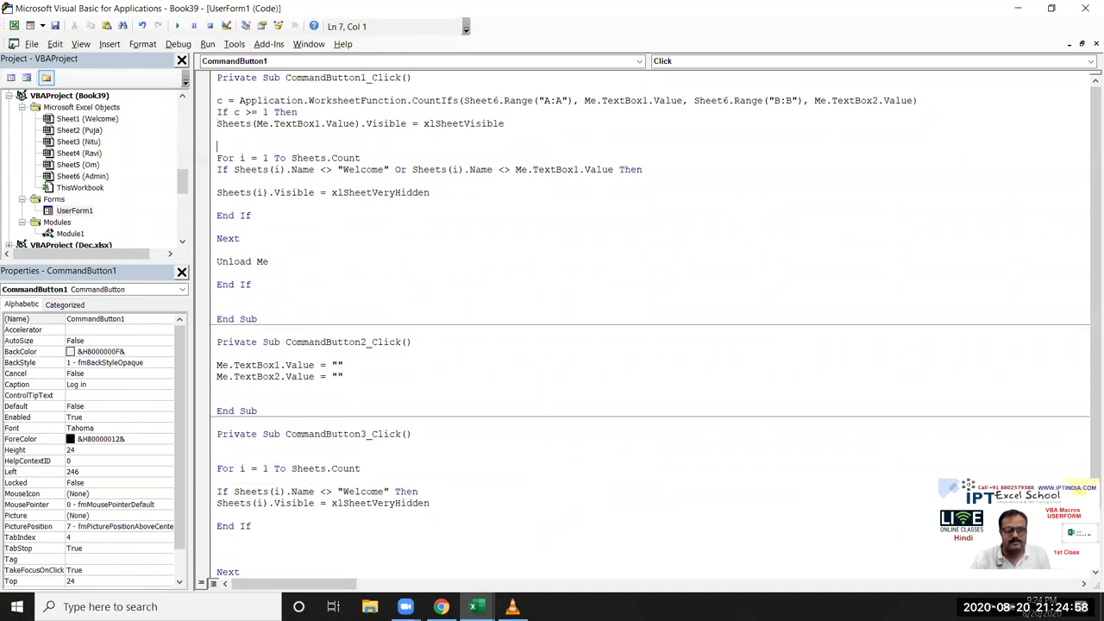
key(Up)
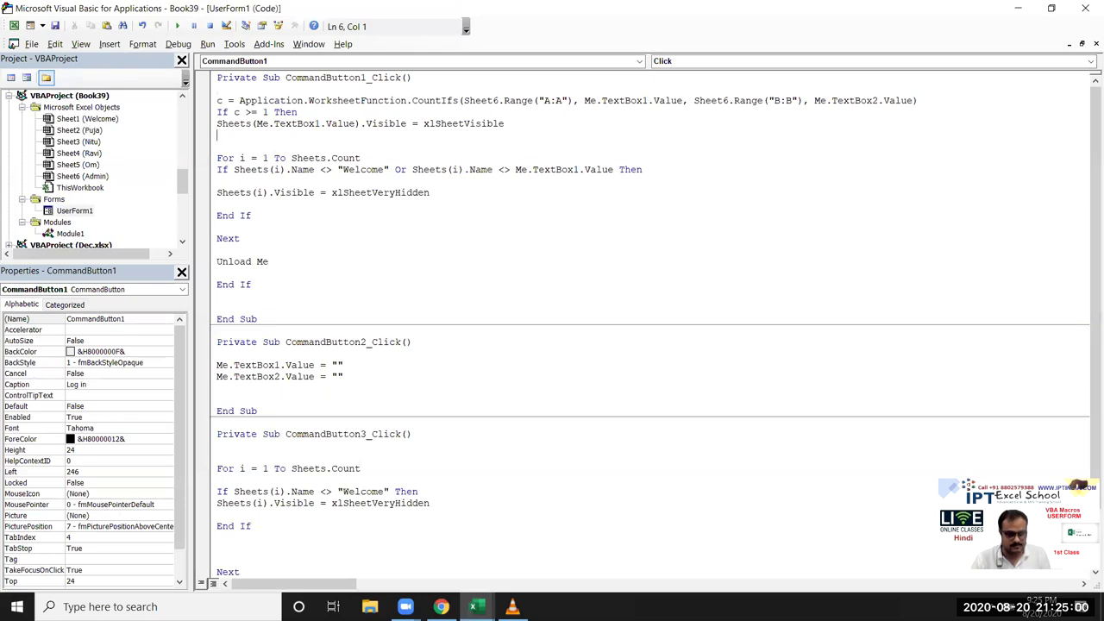
text(end)
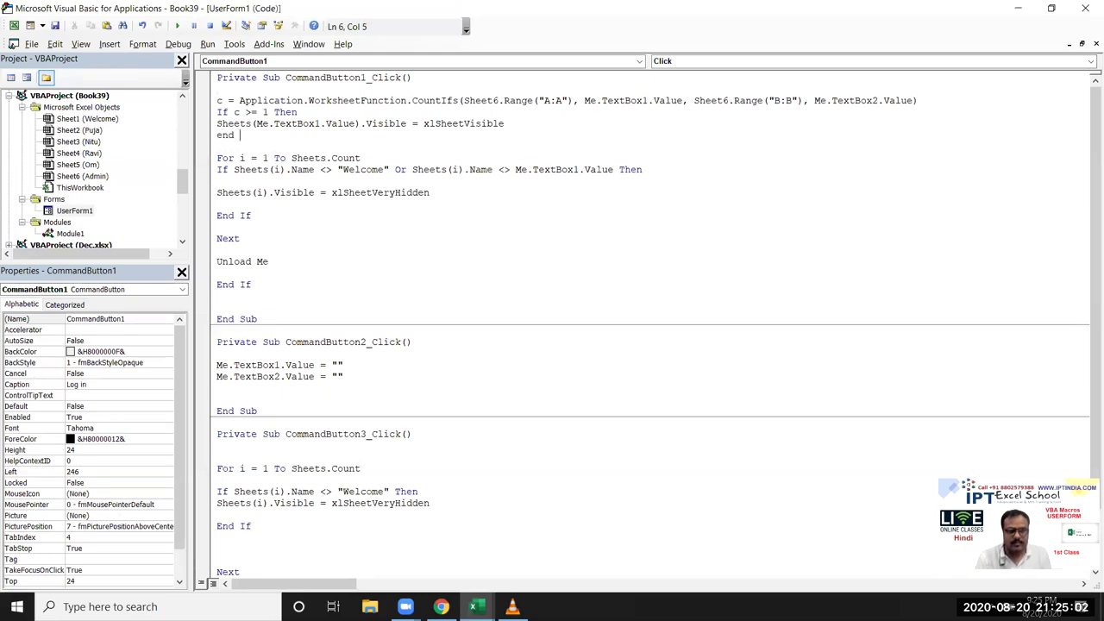
text( if)
key(Return)
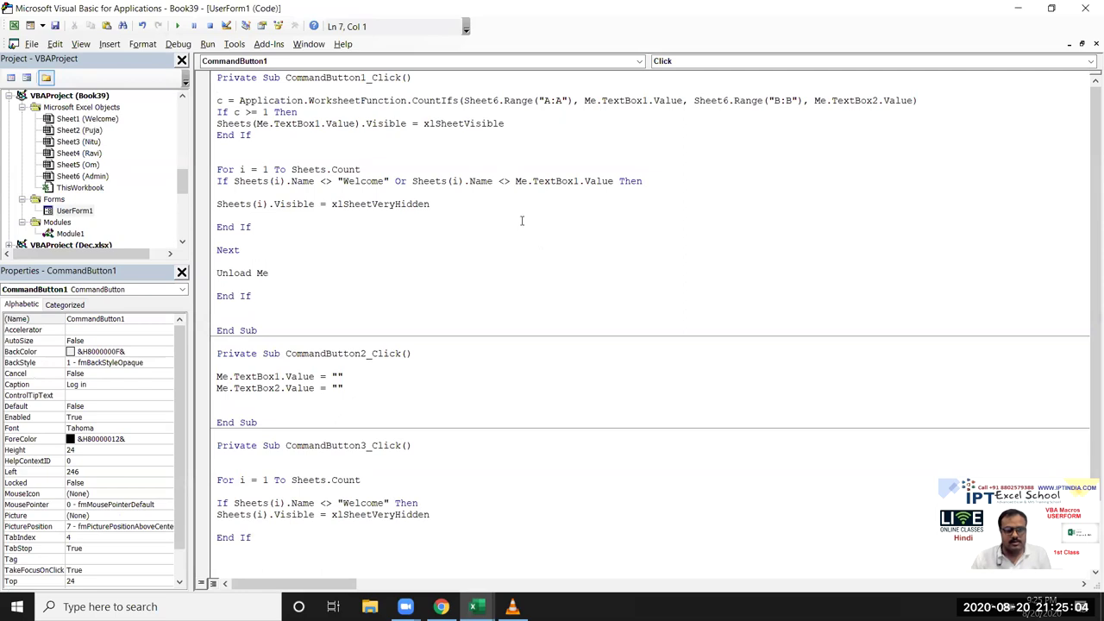
drag(252, 296, 185, 294)
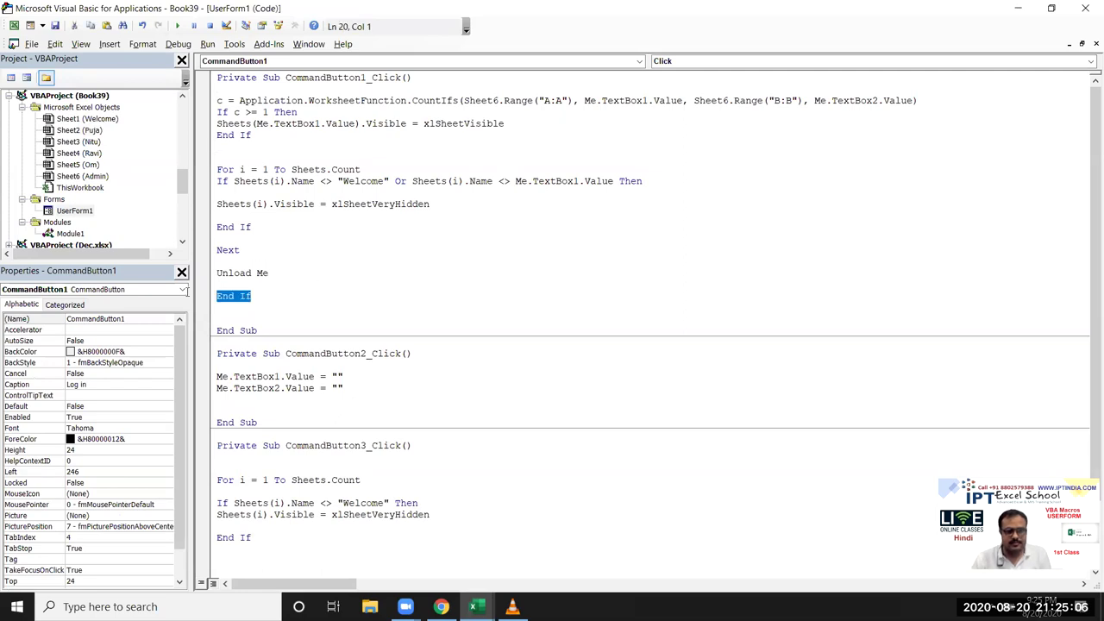
key(Delete)
Drop the Or Sheets(i).Name <> Me.TextBox1.Value condition so the If ends with Then
click(273, 246)
double_click(399, 181)
key(Left)
key(shift+Right)
key(shift+Right)
key(shift+Right)
key(shift+Right)
key(shift+Right)
key(shift+Right)
key(shift+Right)
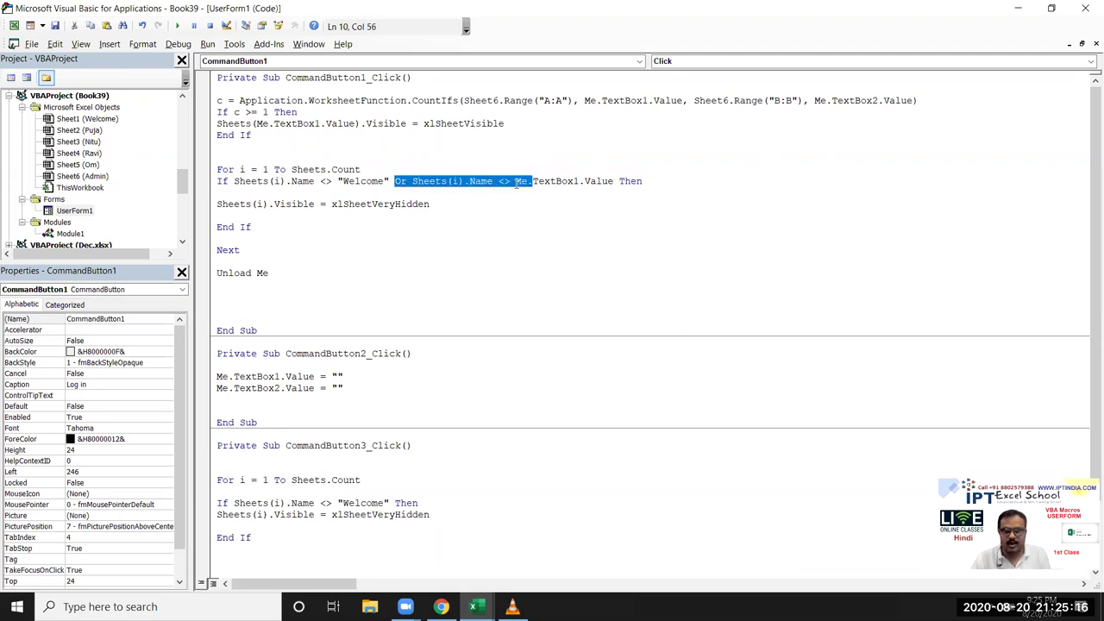
key(shift+Right)
key(shift+Right)
key(shift+Right)
key(shift+Right)
key(shift+Right)
key(shift+Right)
key(Delete)
text(Then)
Add blank lines around the loop's End If and Next
key(Return)
key(Down)
key(Down)
key(Return)
key(Down)
key(Down)
key(Return)
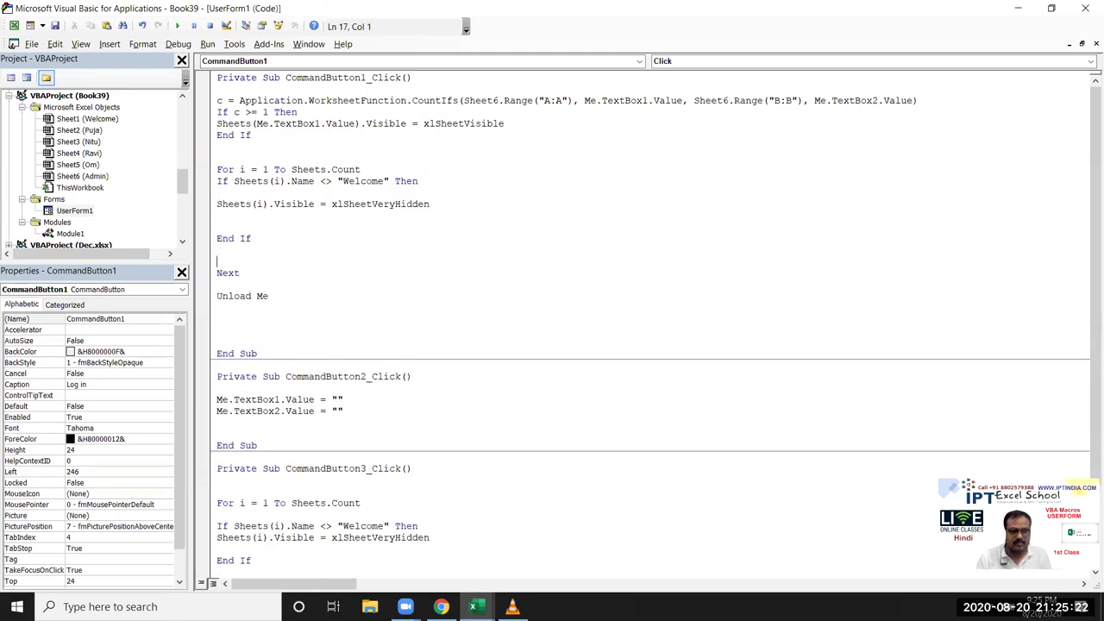
key(Return)
key(Up)
key(Up)
key(Up)
key(Down)
key(Down)
key(Return)
text(if she)
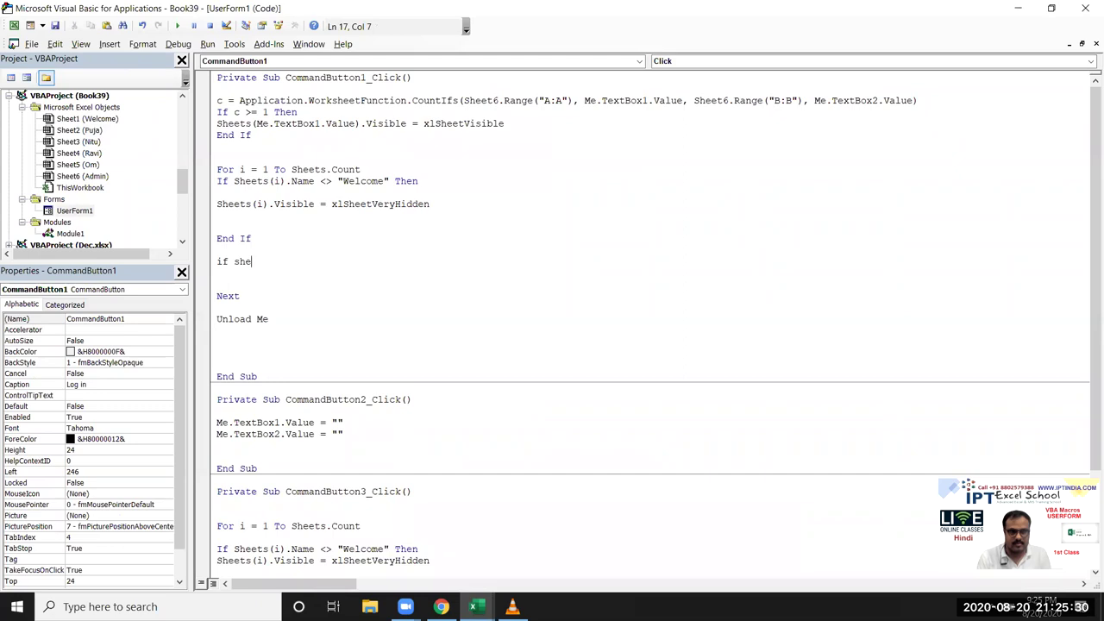
key(BackSpace)
key(BackSpace)
key(BackSpace)
key(BackSpace)
key(BackSpace)
key(BackSpace)
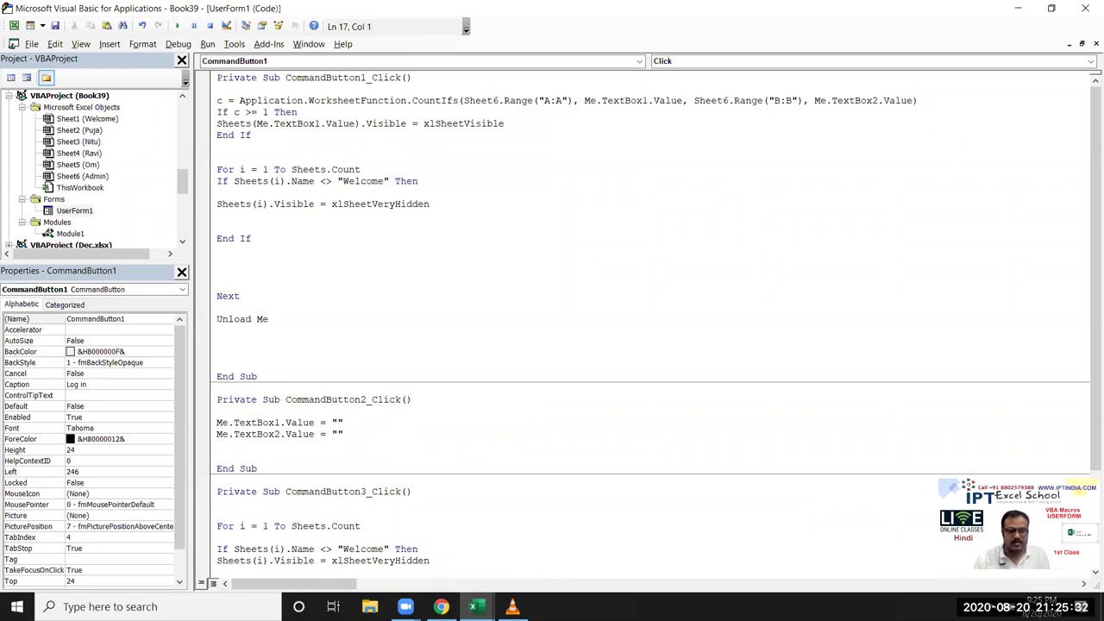
key(Up)
key(Up)
key(Up)
key(Up)
key(Down)
key(Down)
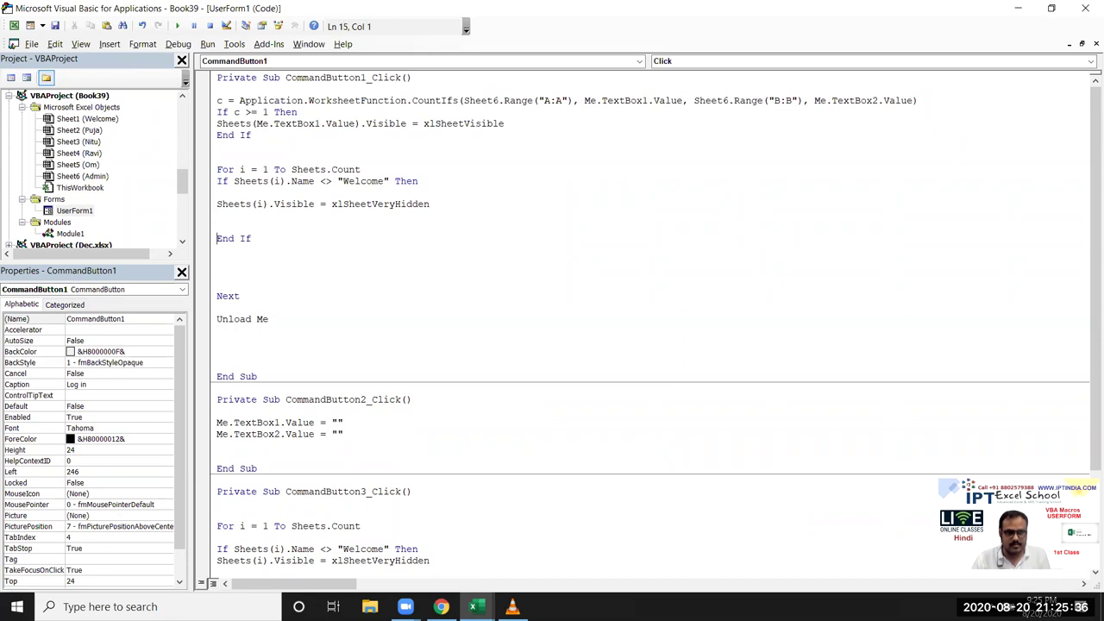
key(Down)
text(if)
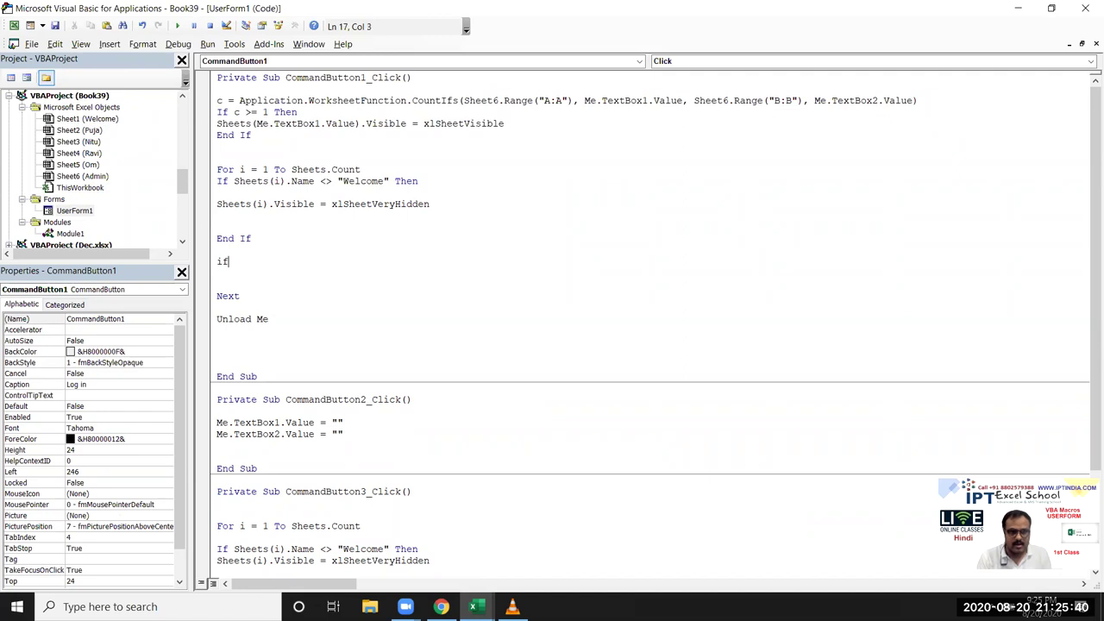
text( sheets)
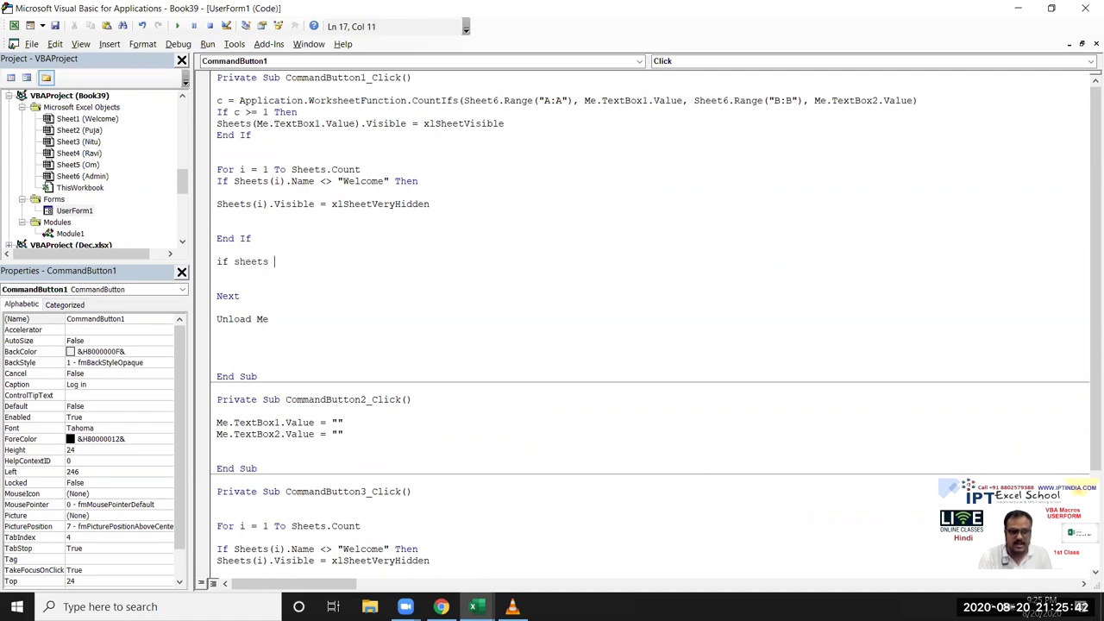
key(BackSpace)
text((i)
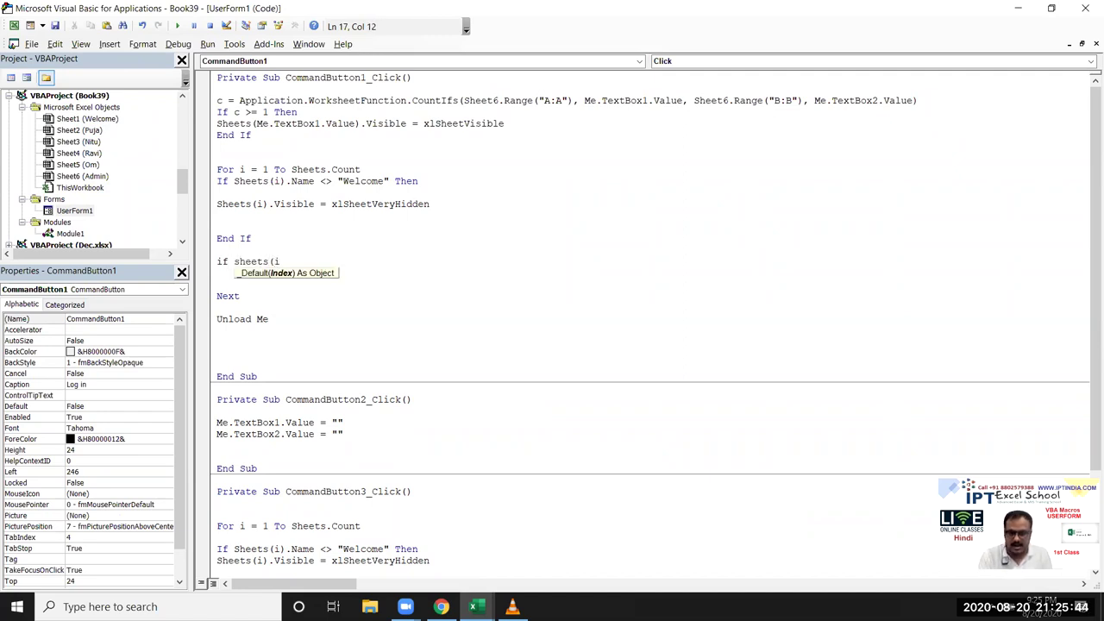
text().name=)
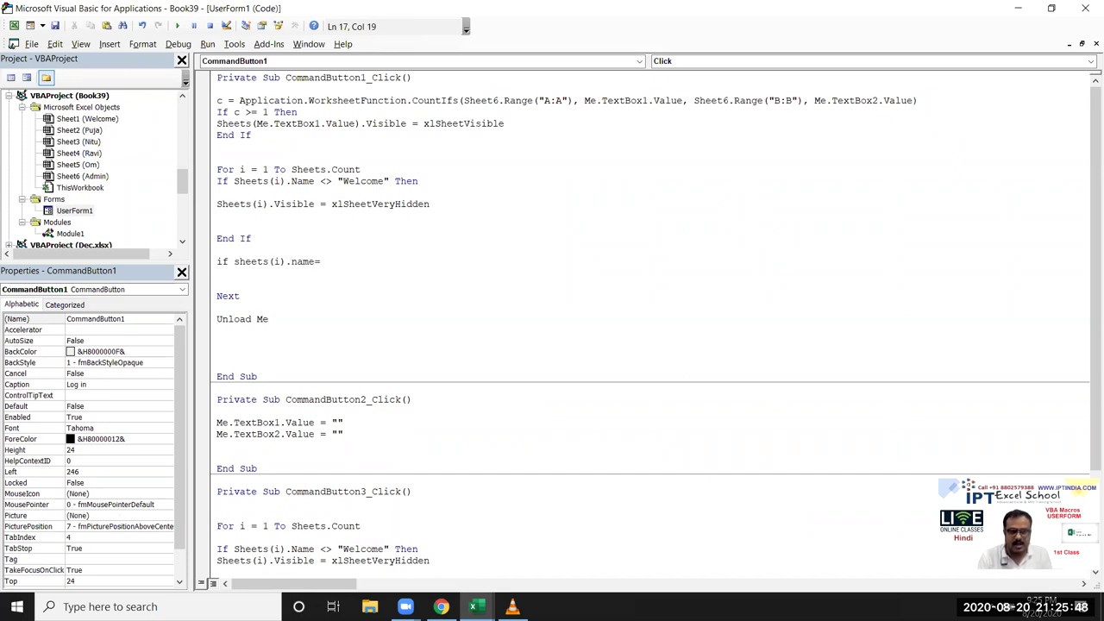
key(BackSpace)
text(<>)
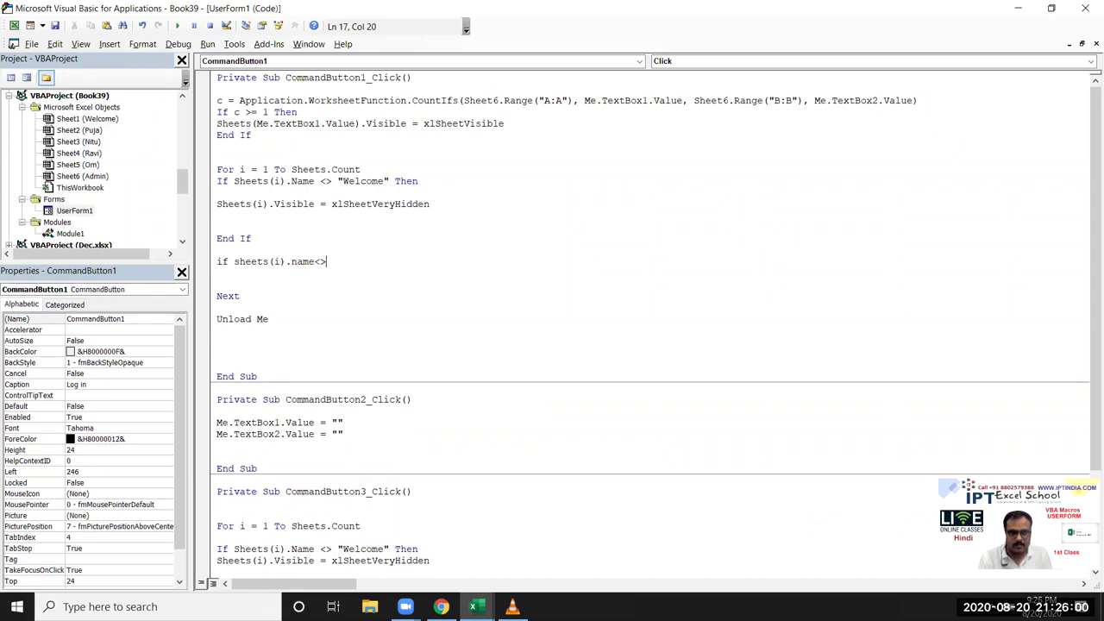
key(BackSpace)
key(BackSpace)
key(BackSpace)
key(BackSpace)
key(BackSpace)
key(BackSpace)
key(BackSpace)
key(BackSpace)
key(BackSpace)
key(BackSpace)
key(BackSpace)
text(if sheets(i).name)
key(BackSpace)
key(BackSpace)
key(BackSpace)
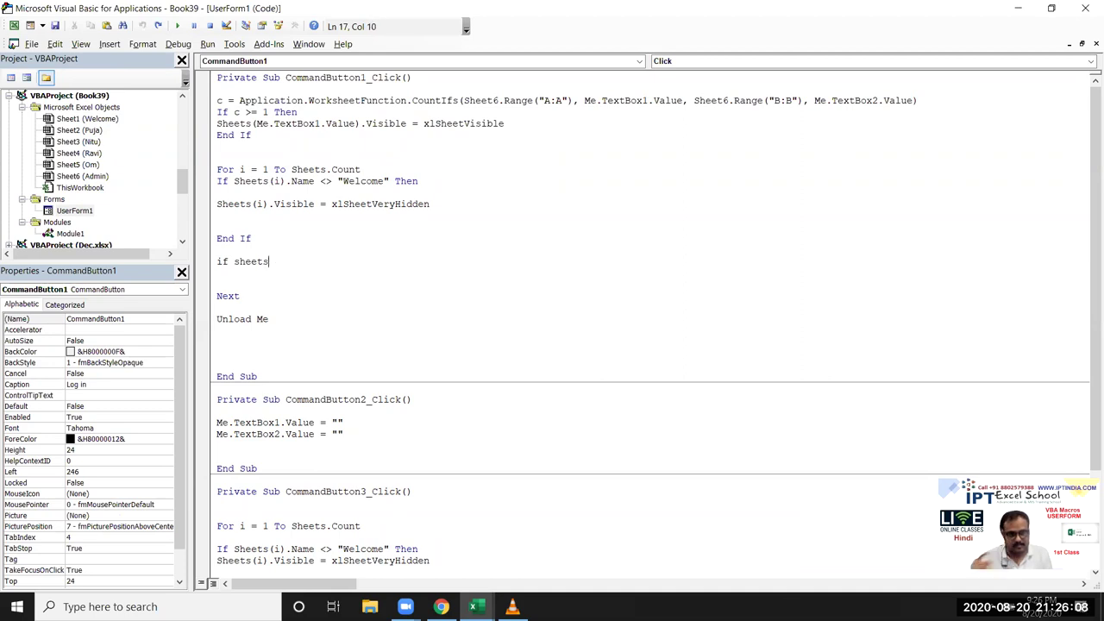
key(BackSpace)
key(BackSpace)
key(BackSpace)
key(BackSpace)
key(BackSpace)
key(BackSpace)
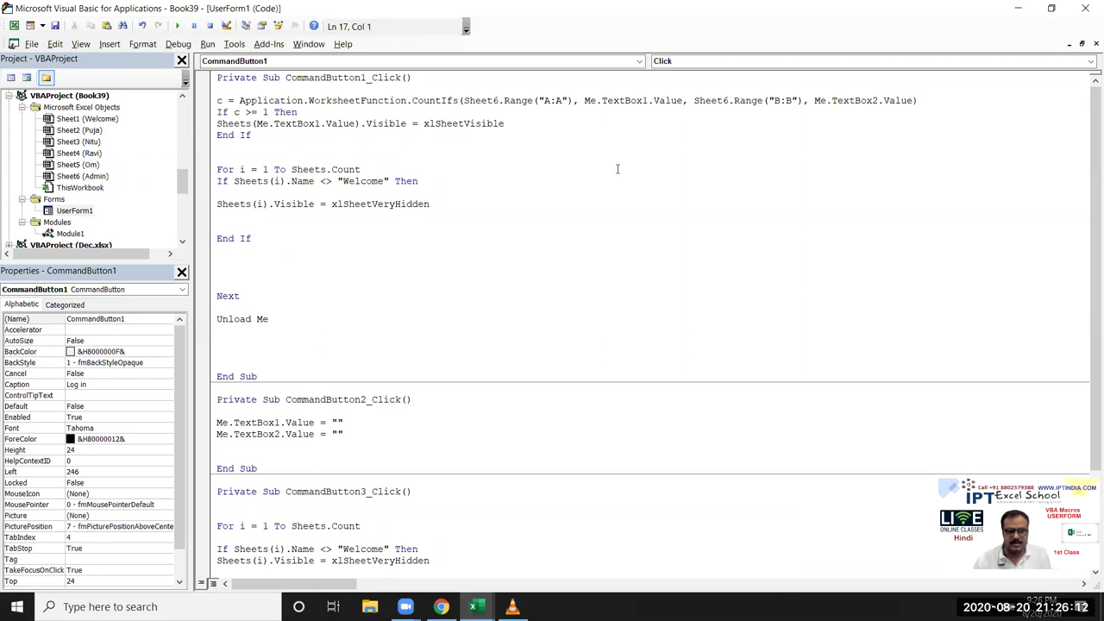
click(439, 179)
click(393, 181)
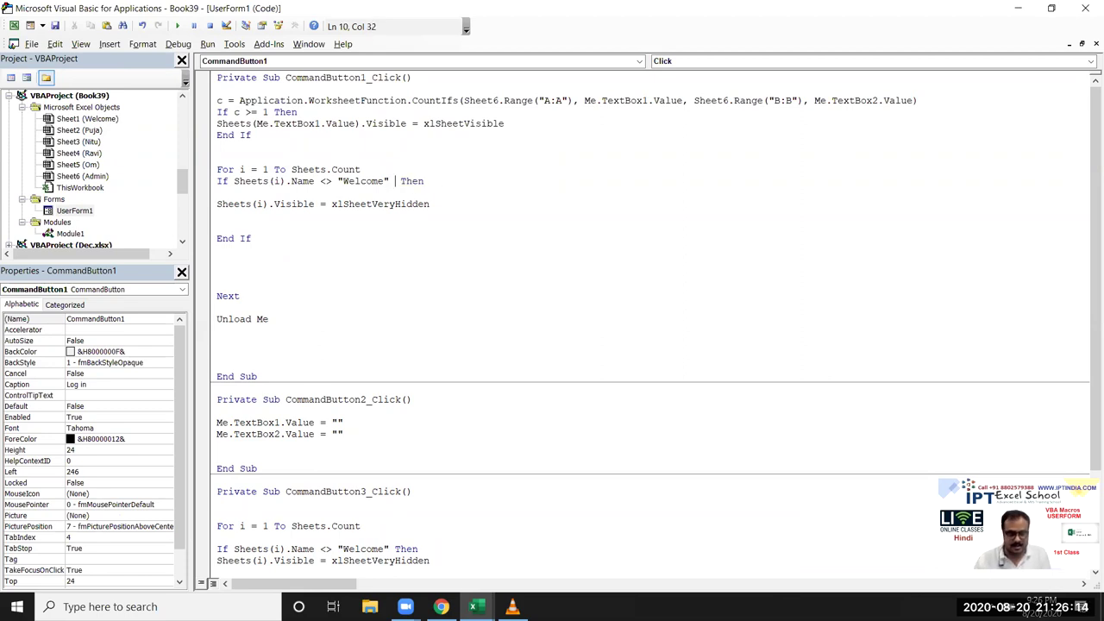
text(and)
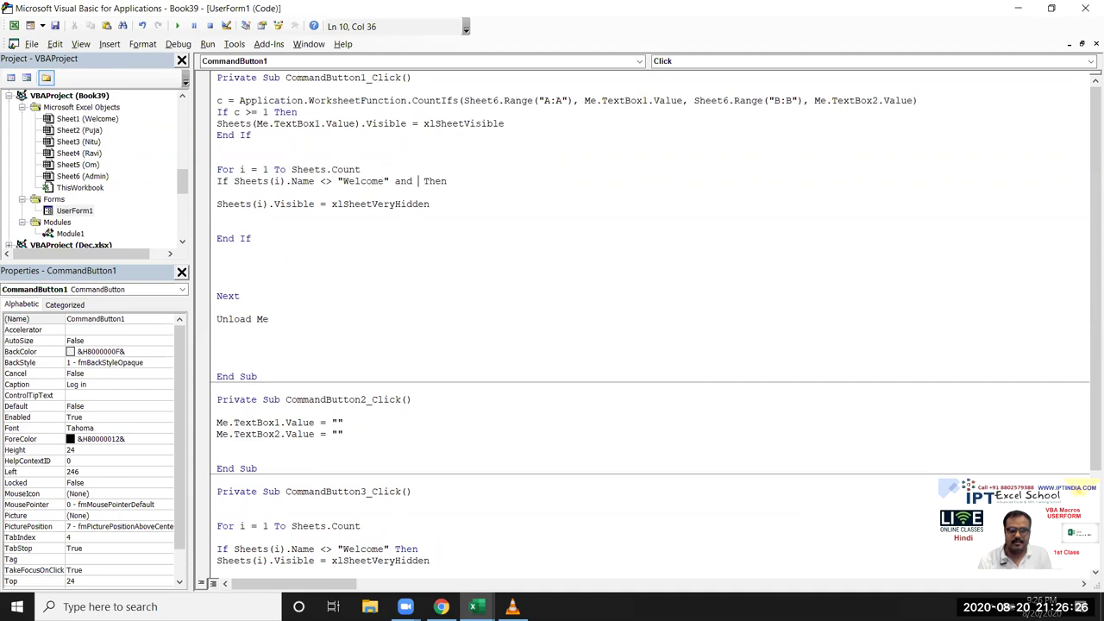
key(BackSpace)
key(BackSpace)
key(BackSpace)
key(BackSpace)
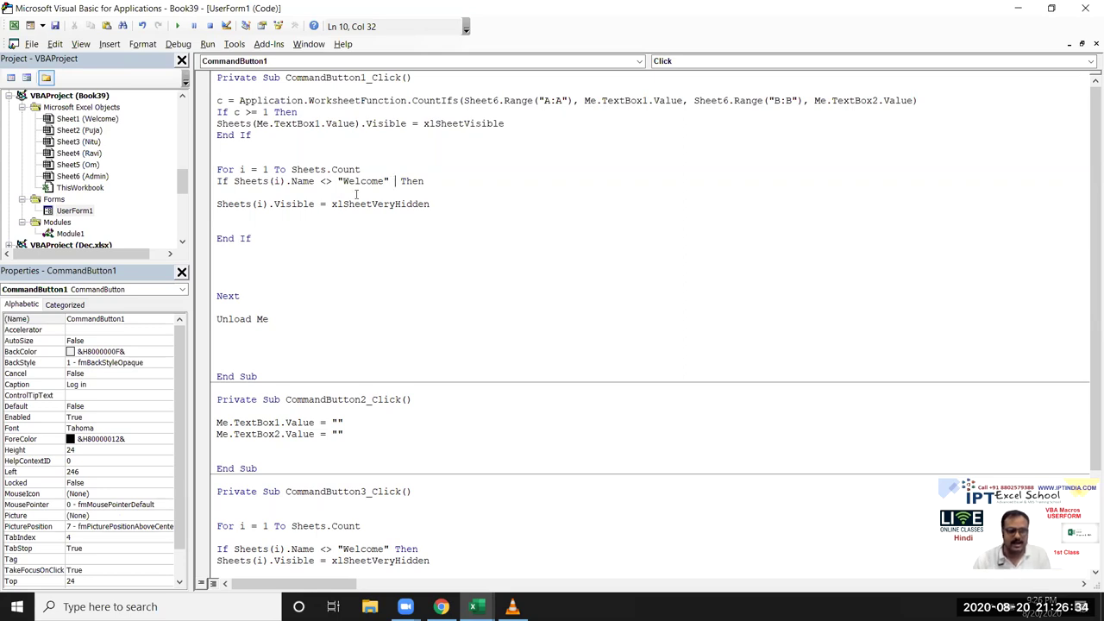
key(Down)
key(Down)
key(Down)
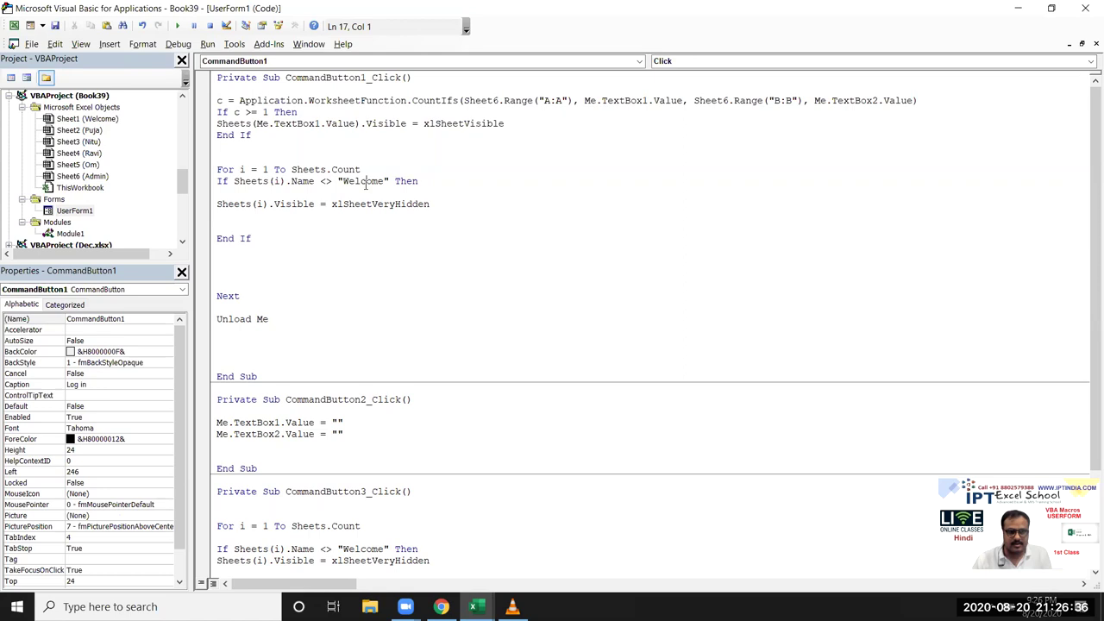
double_click(363, 181)
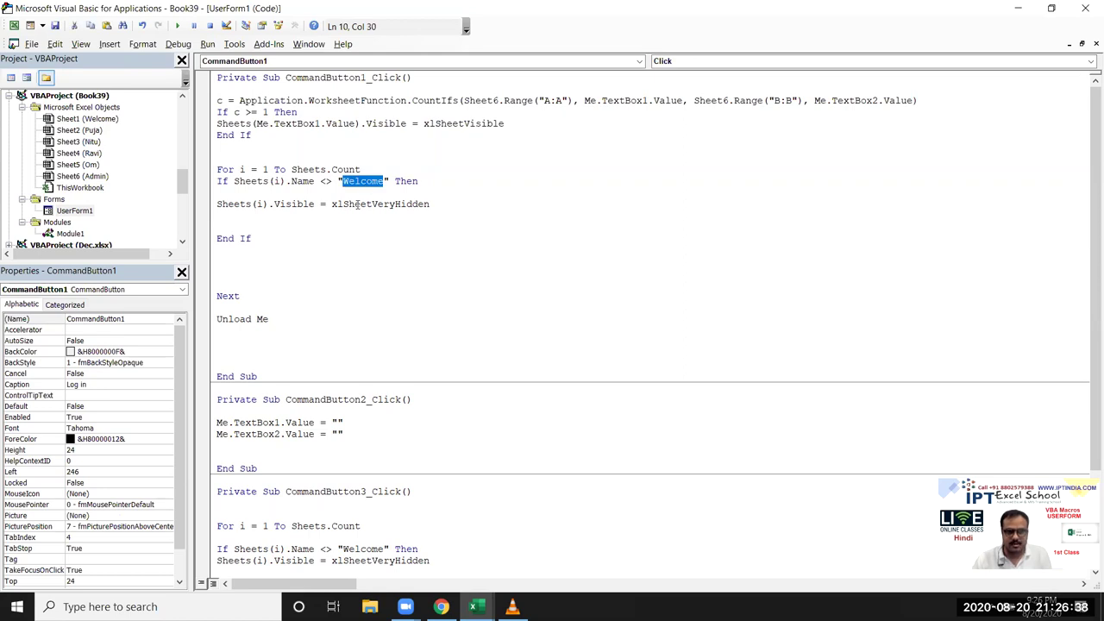
Cut the If c >= 1 block and paste it inside the loop after End If, with a blank line above
double_click(357, 205)
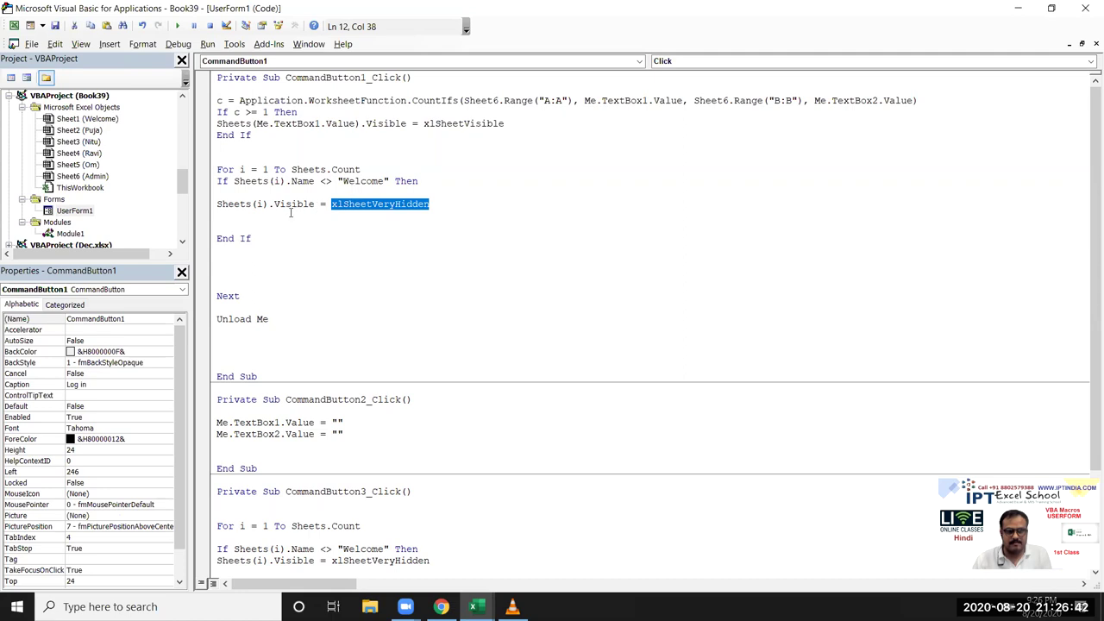
click(259, 240)
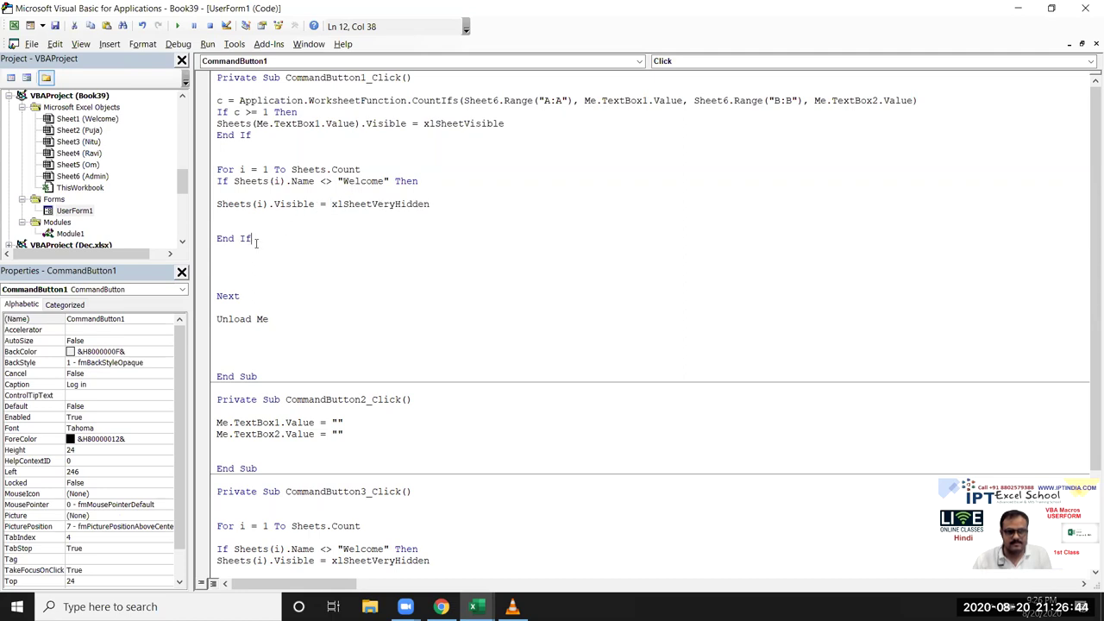
drag(256, 137, 217, 112)
key(ctrl+c)
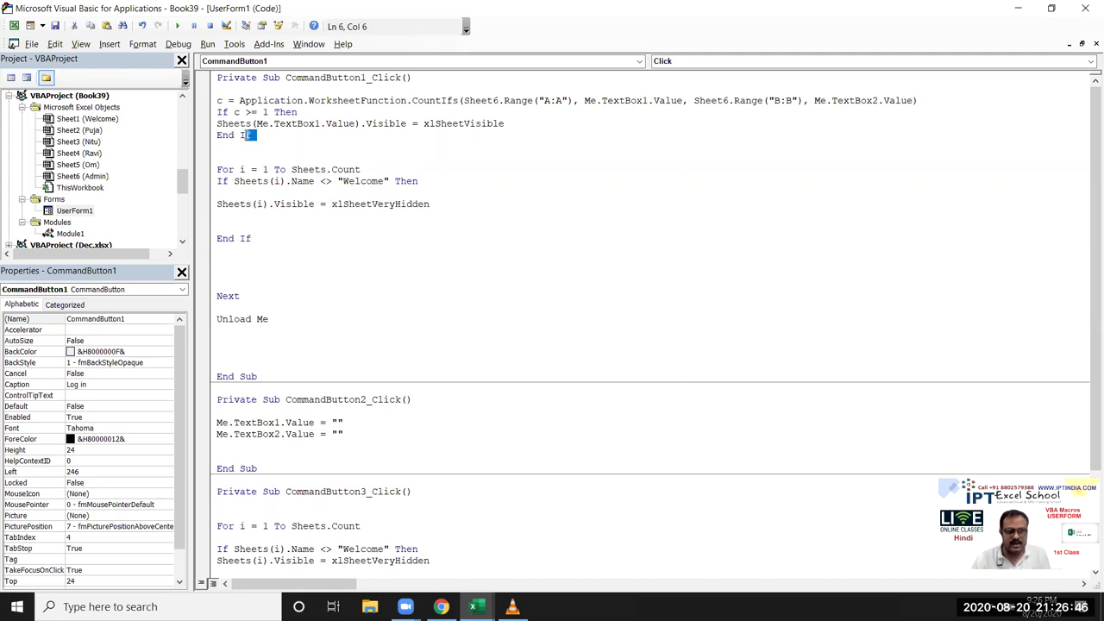
key(Delete)
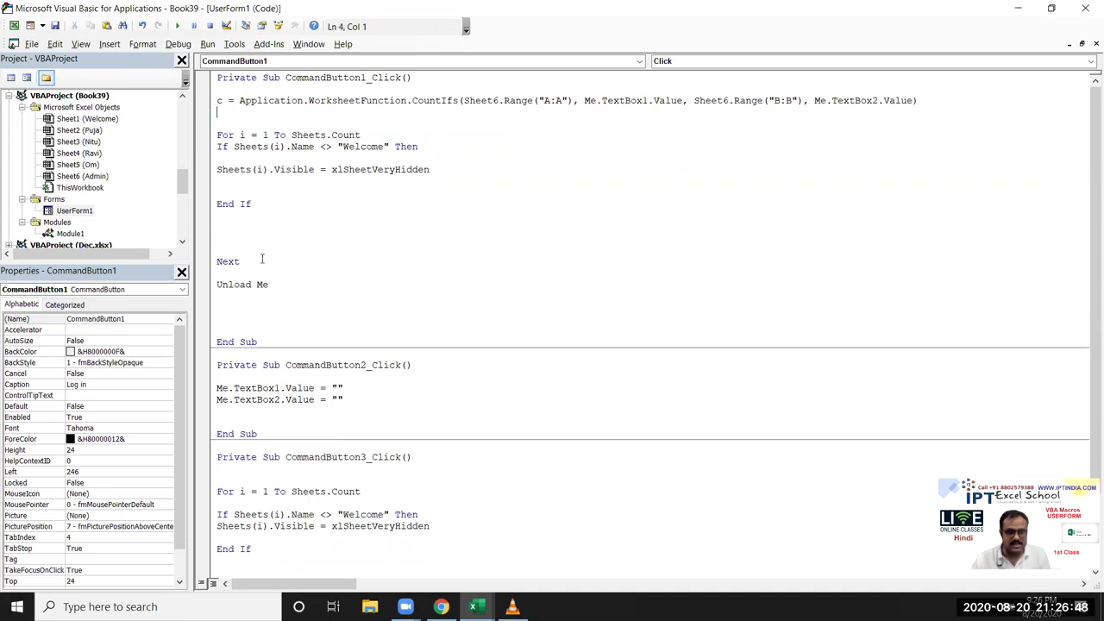
click(226, 223)
key(ctrl+v)
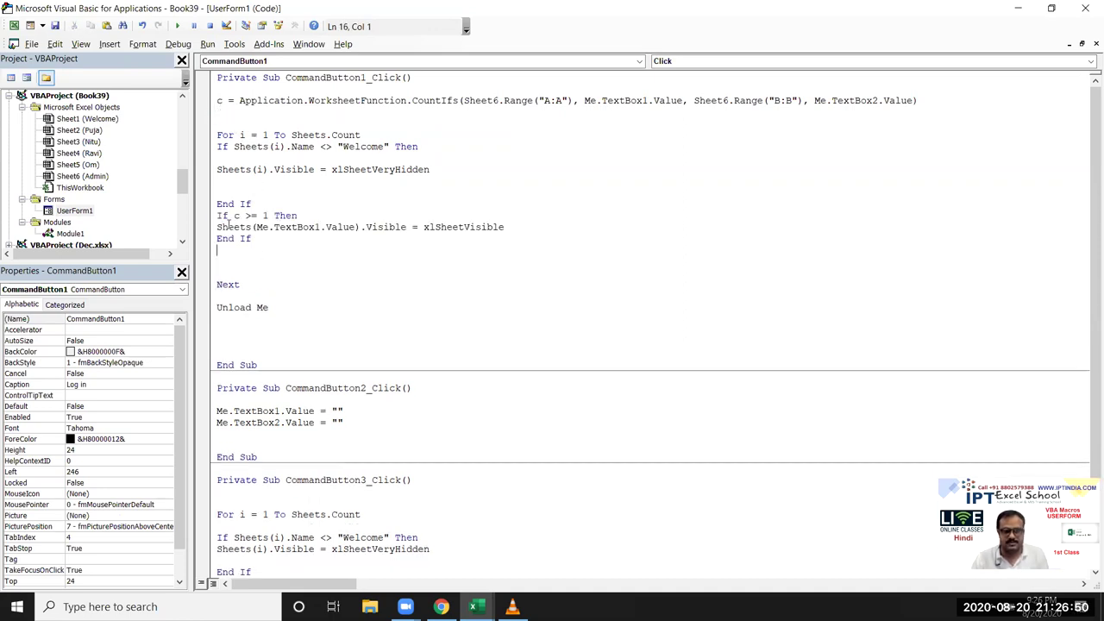
key(Up)
key(Up)
key(Up)
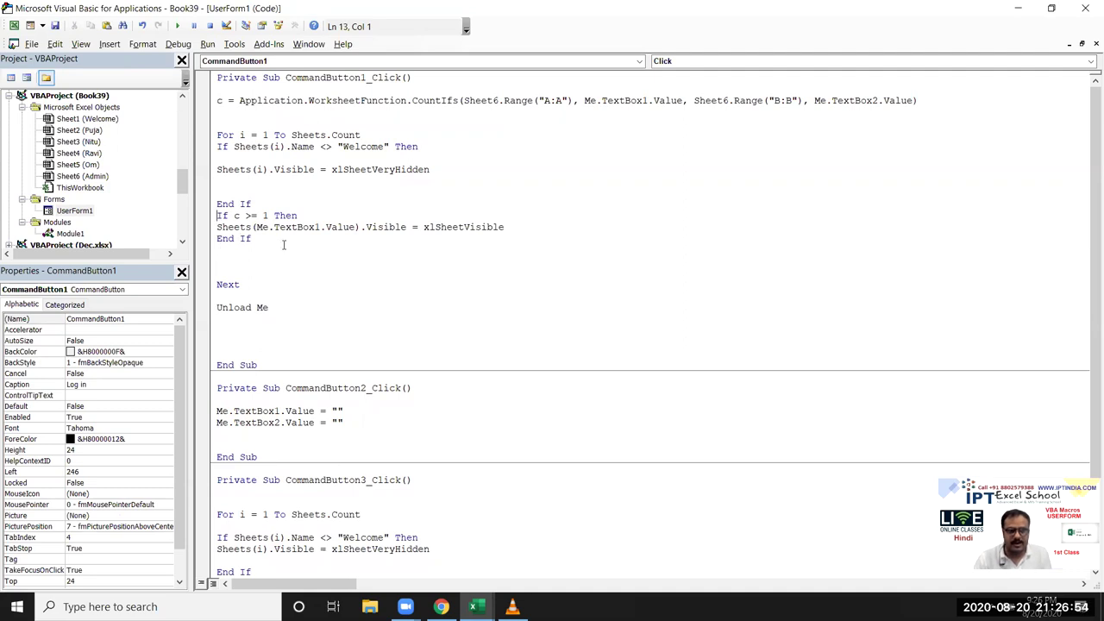
key(Return)
Compare with CommandButton3's loop, then return to the blank line in CommandButton1's loop
click(354, 285)
click(337, 238)
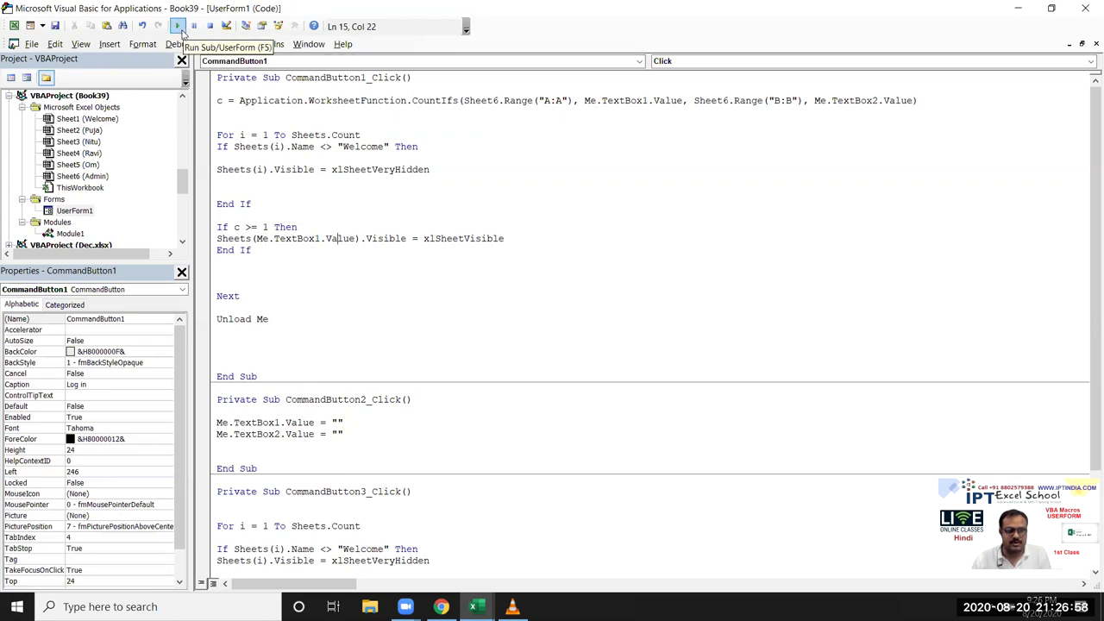
scroll(336, 467, down, 4)
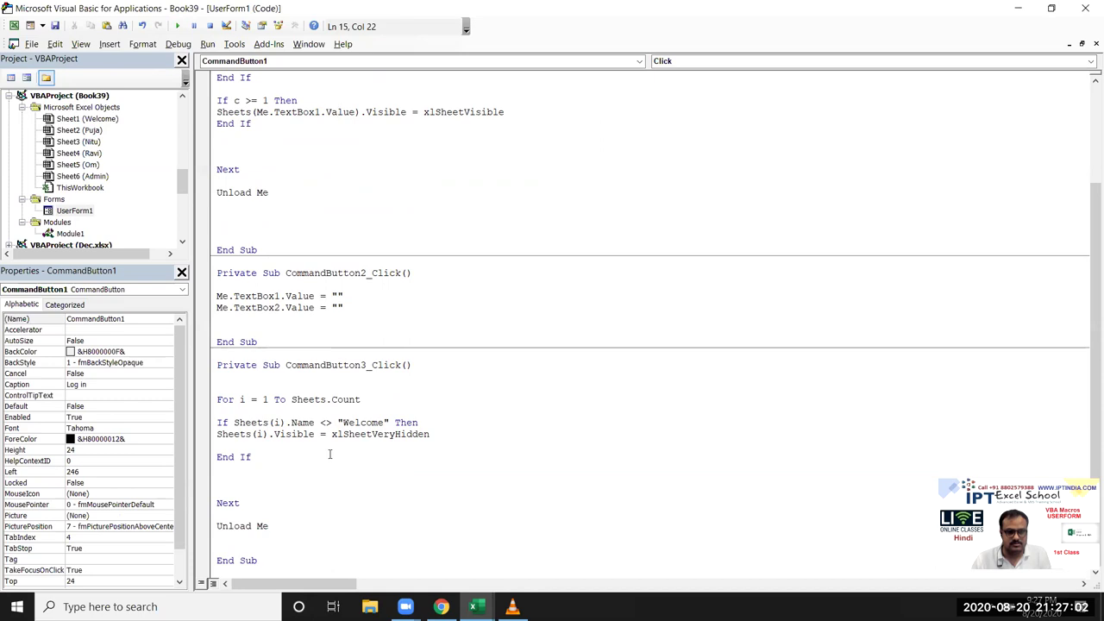
scroll(277, 423, up, 2)
scroll(277, 423, down, 3)
click(236, 445)
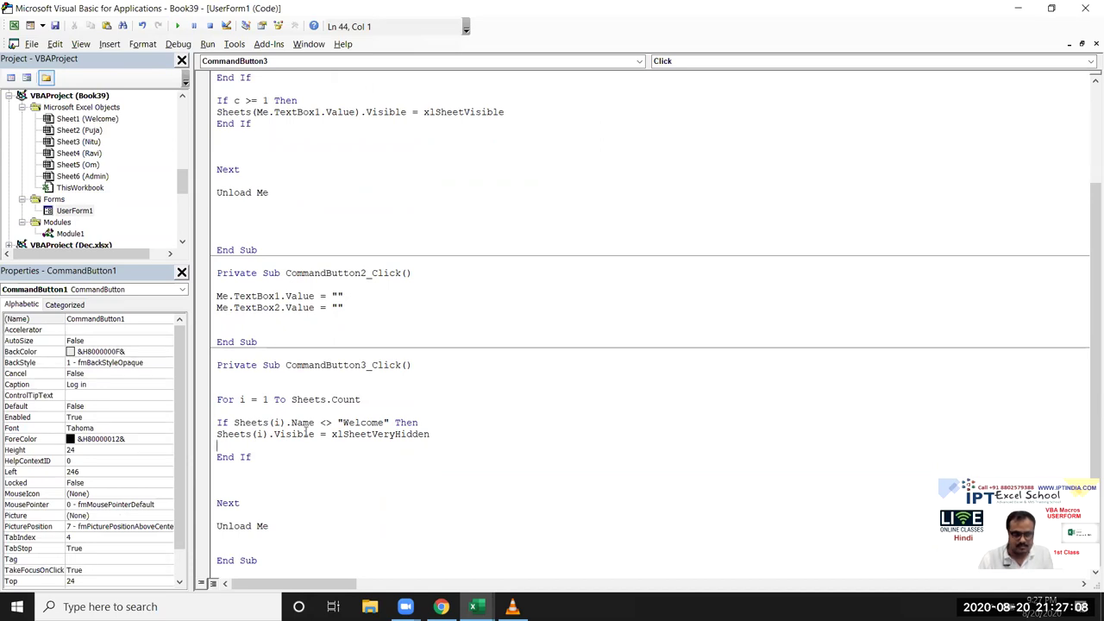
scroll(282, 268, up, 3)
click(280, 250)
scroll(280, 250, up, 1)
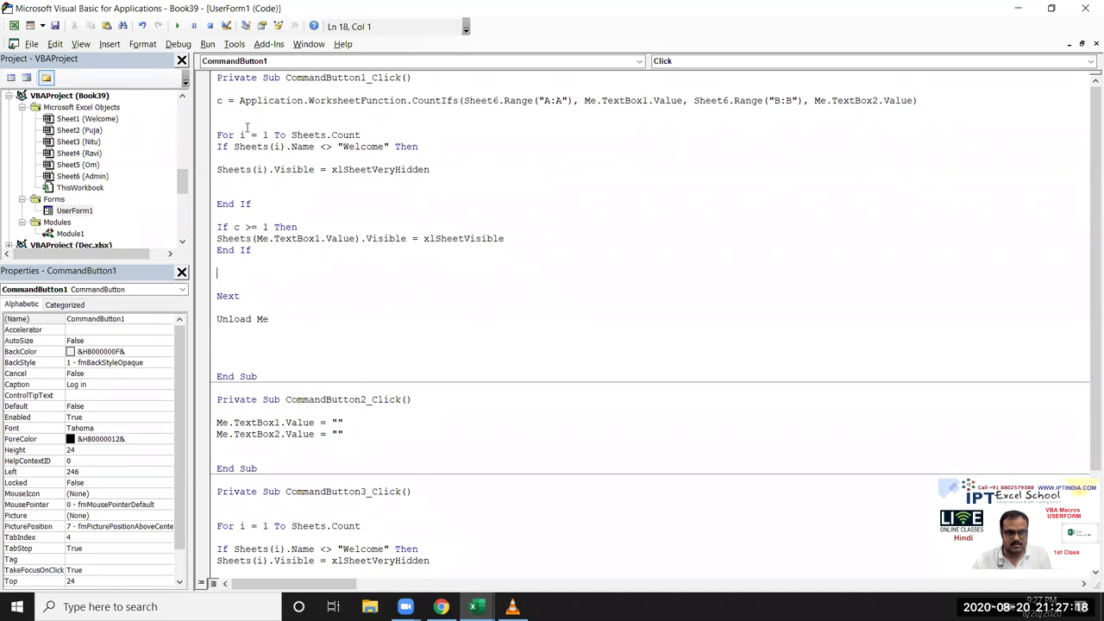
Add Sheet1.Visible = xlSheetVisible on the empty line above the For loop
click(247, 125)
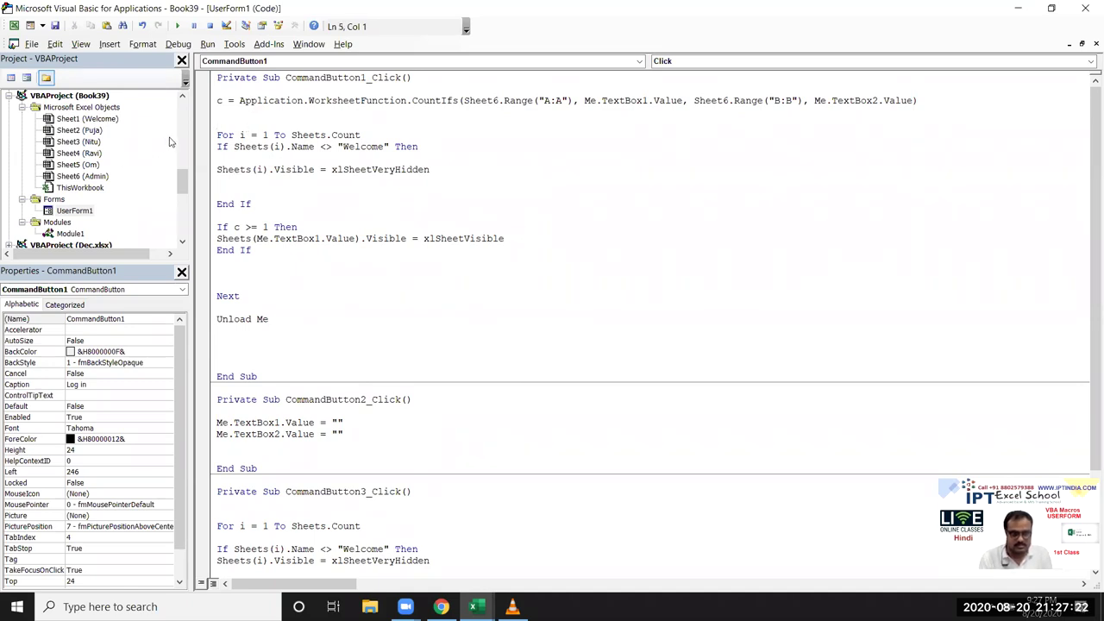
text(sheet1.v)
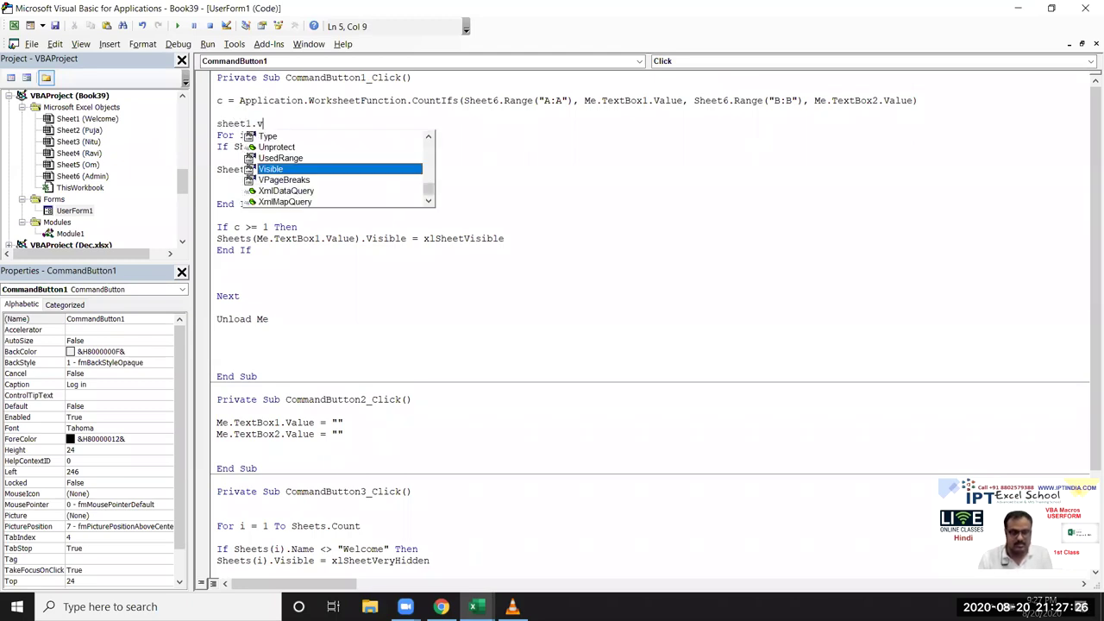
key(Tab)
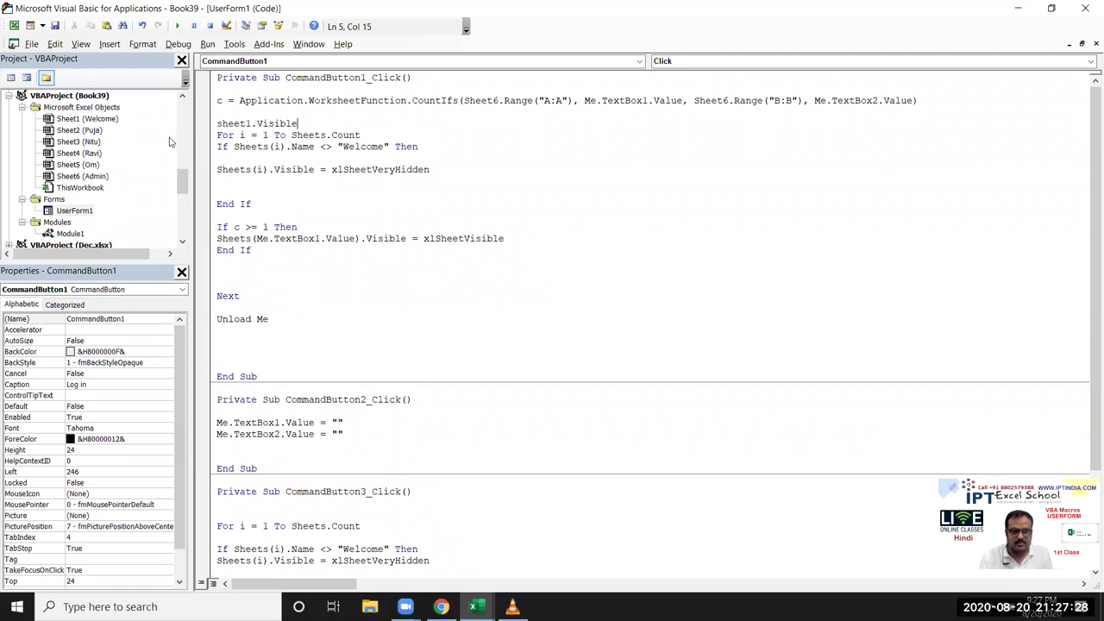
text(=)
key(Down)
key(Down)
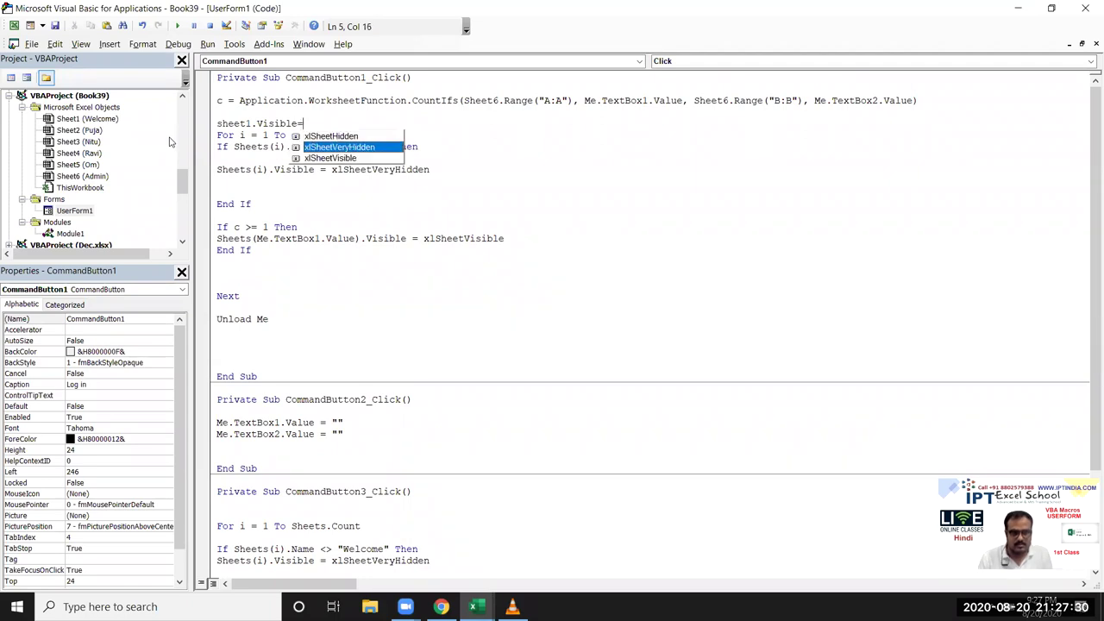
key(Down)
key(Tab)
Run the login form and enter the user name
click(259, 234)
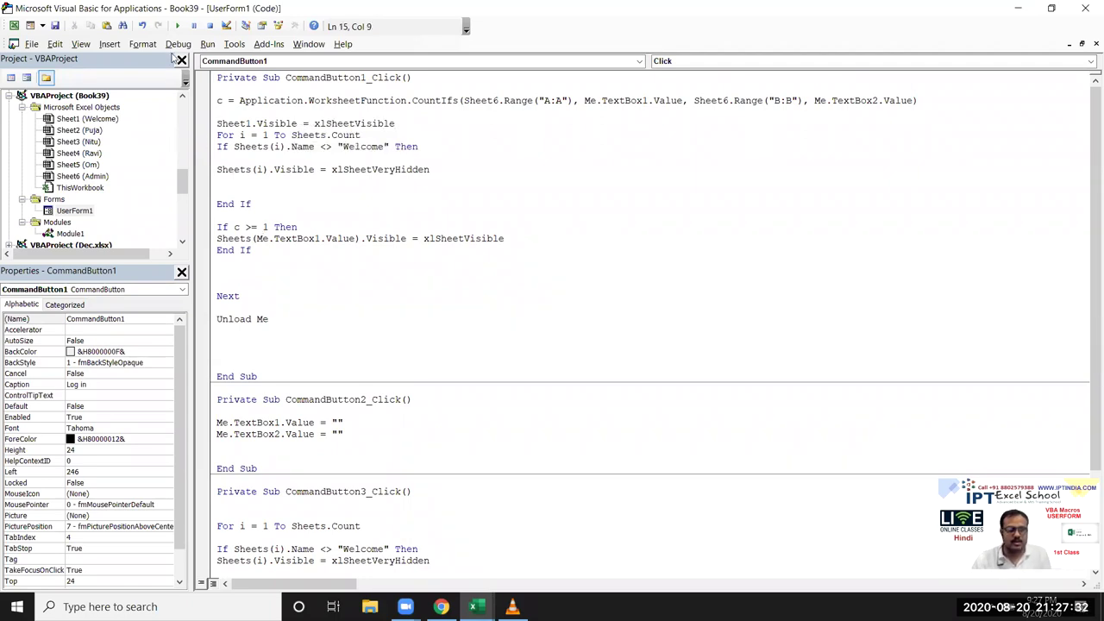
click(177, 25)
text(puja123)
Submit the login, check the user's and Welcome sheets in Book39, then reopen the Log in button code
click(664, 296)
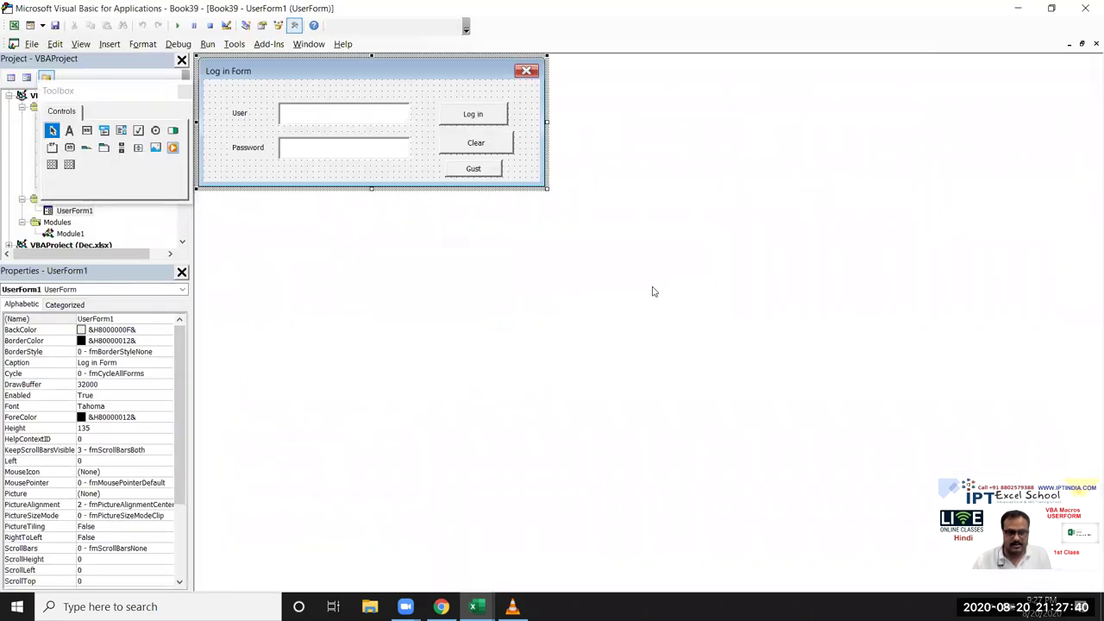
key(alt+F11)
click(131, 567)
click(87, 567)
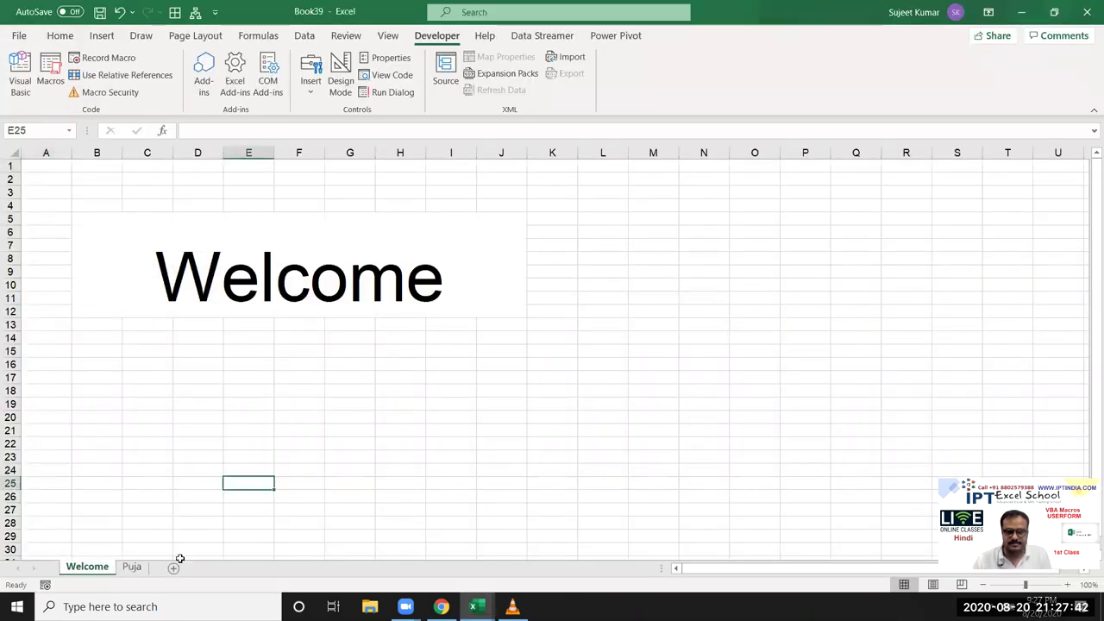
key(alt+F11)
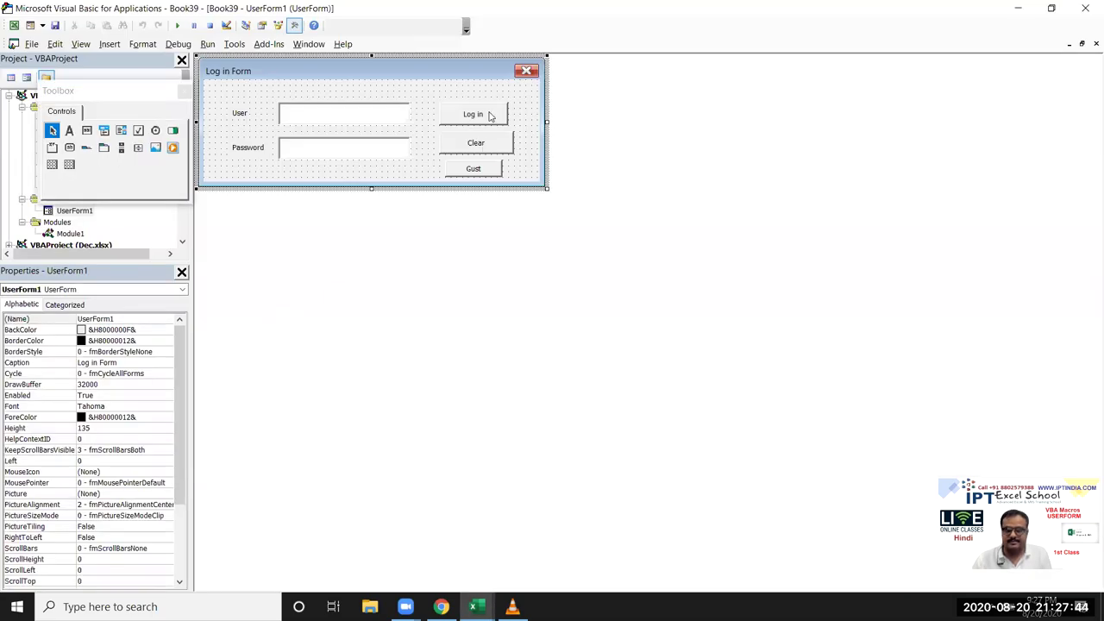
double_click(490, 115)
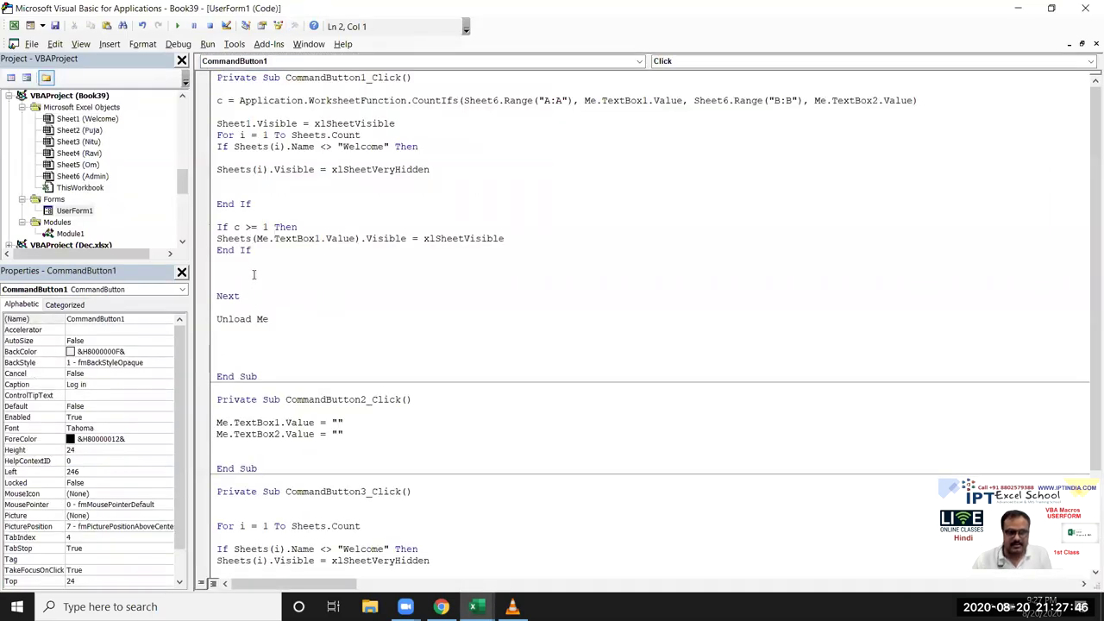
Cut the If c >= 1 Then block out of the loop and paste it after Next, before Unload Me
click(215, 250)
key(Return)
text(m)
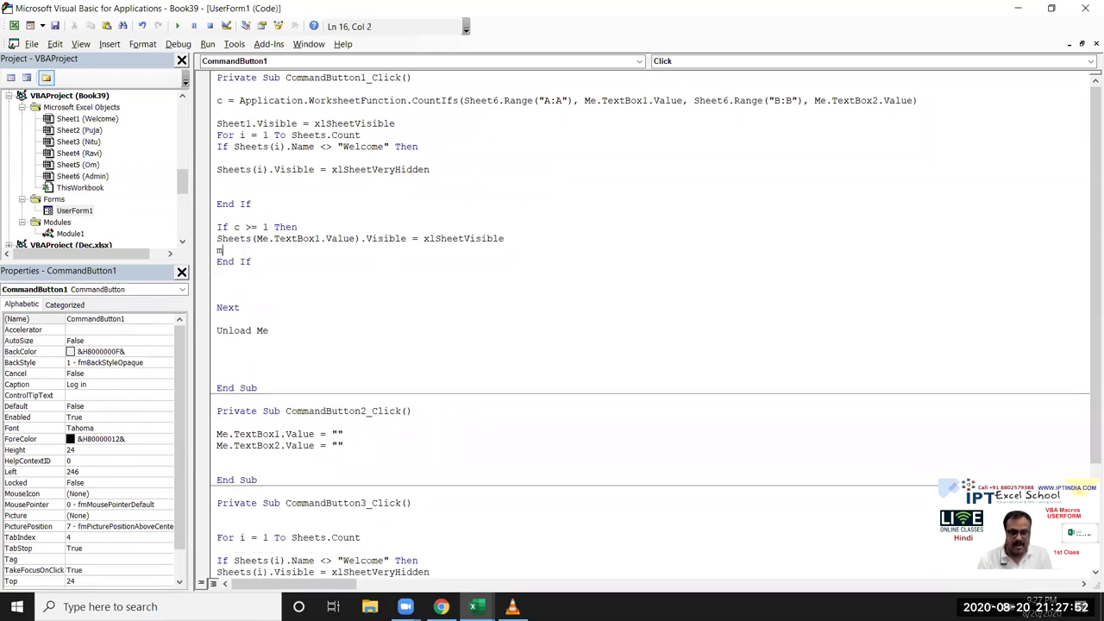
key(BackSpace)
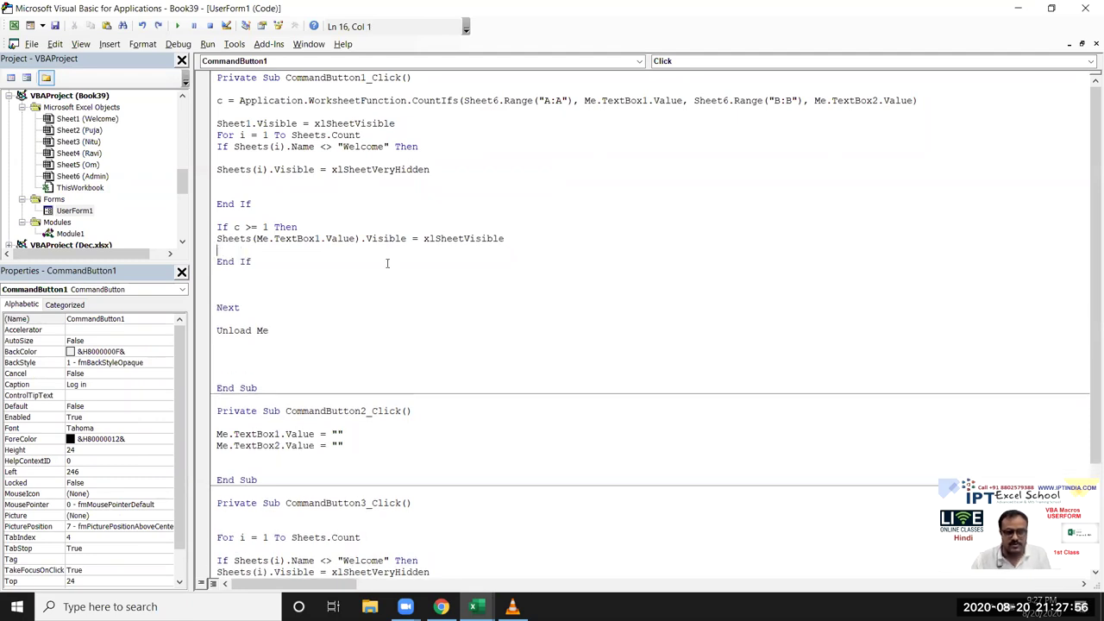
drag(257, 262, 209, 231)
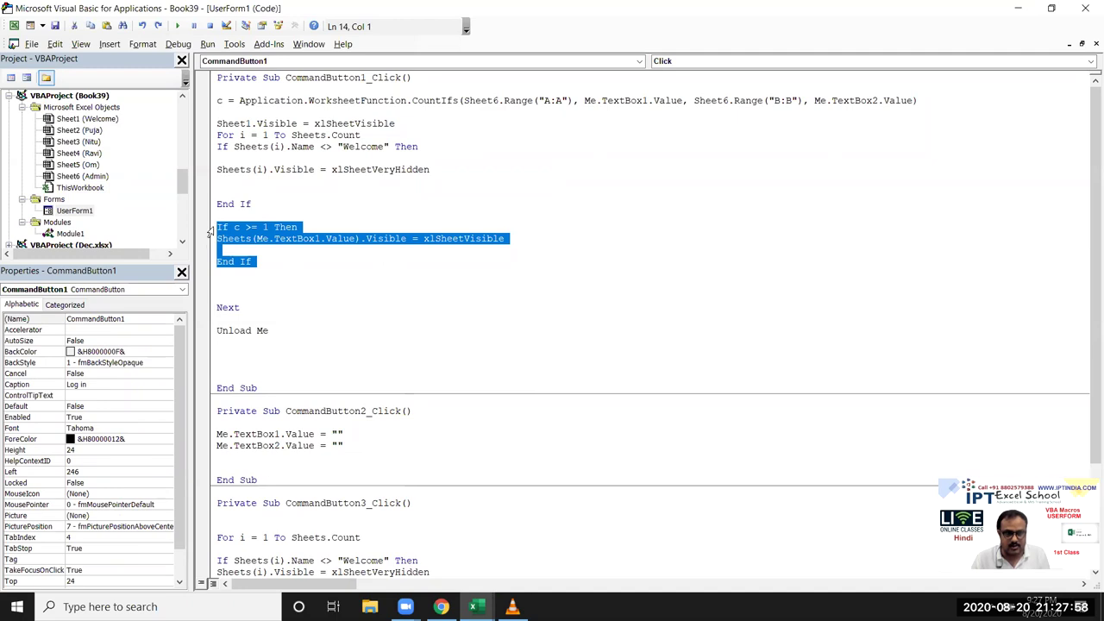
key(Delete)
click(222, 293)
key(Return)
key(Return)
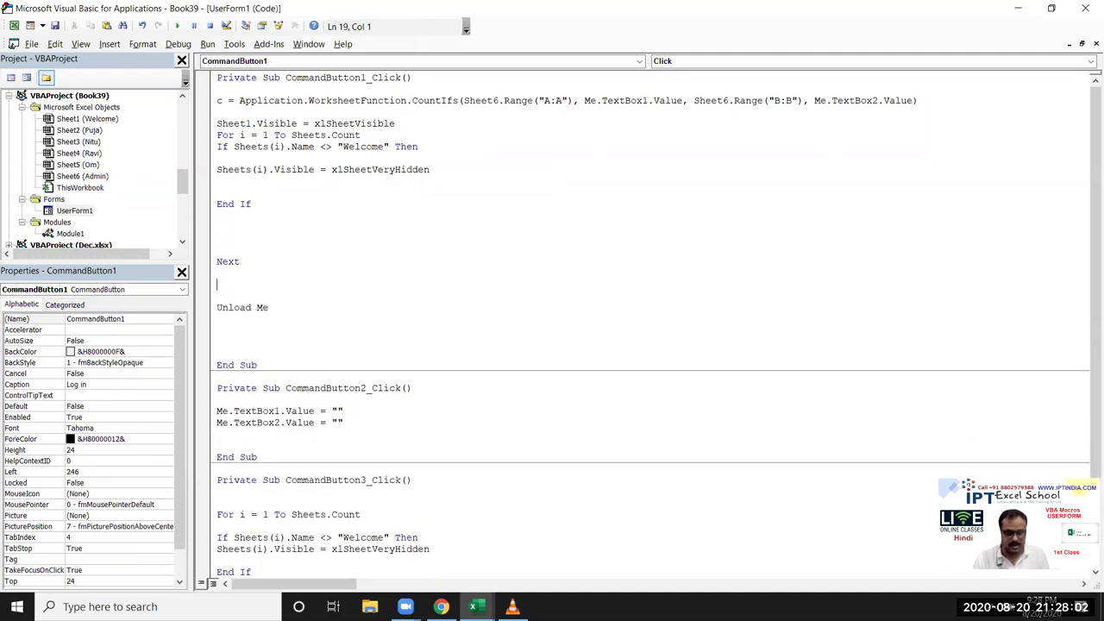
text(If c >= 1 Then Sheets(Me.TextBox1.Value).Visible = xlSheetVisible  End If)
drag(245, 316, 240, 309)
click(241, 309)
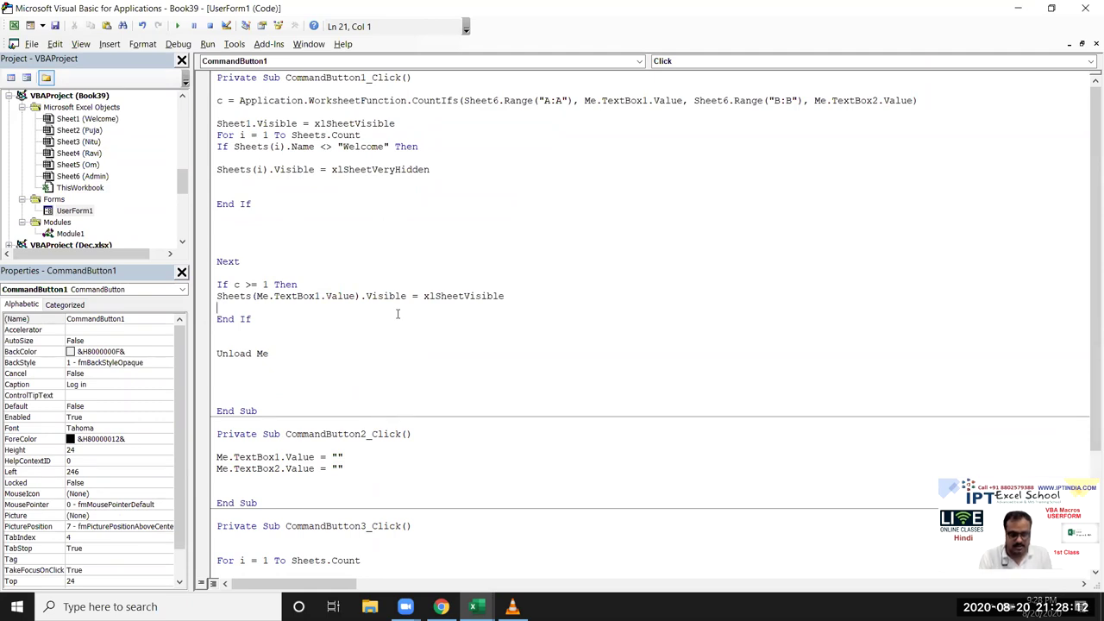
Add MsgBox "Welcome" inside the If c >= 1 block, then go to the line after the count formula
text(msgbox Ent)
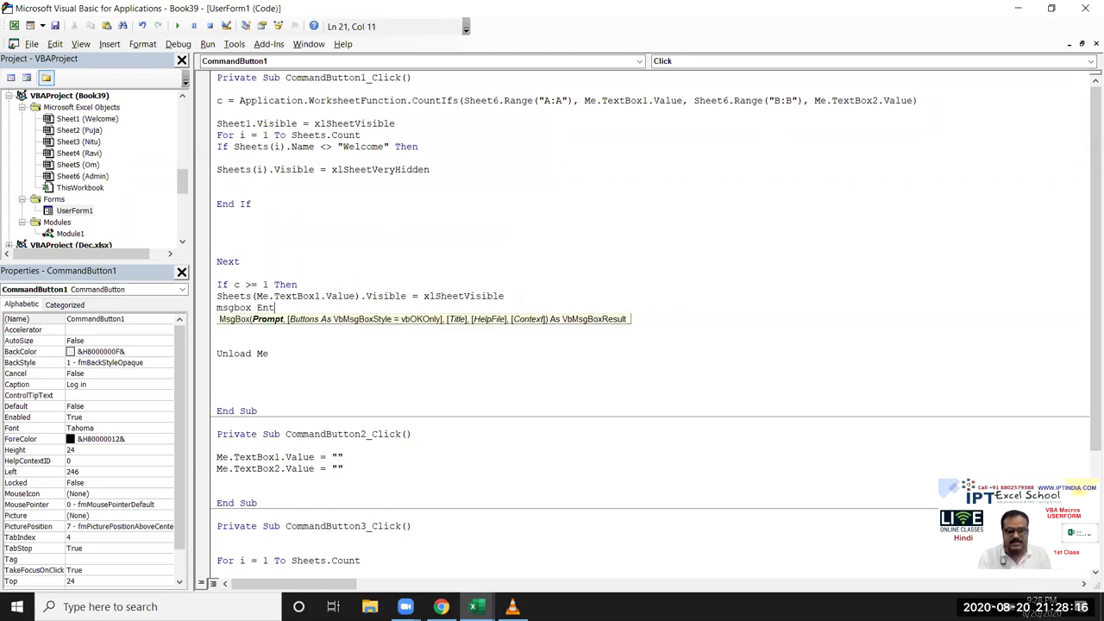
key(BackSpace)
text(Enter)
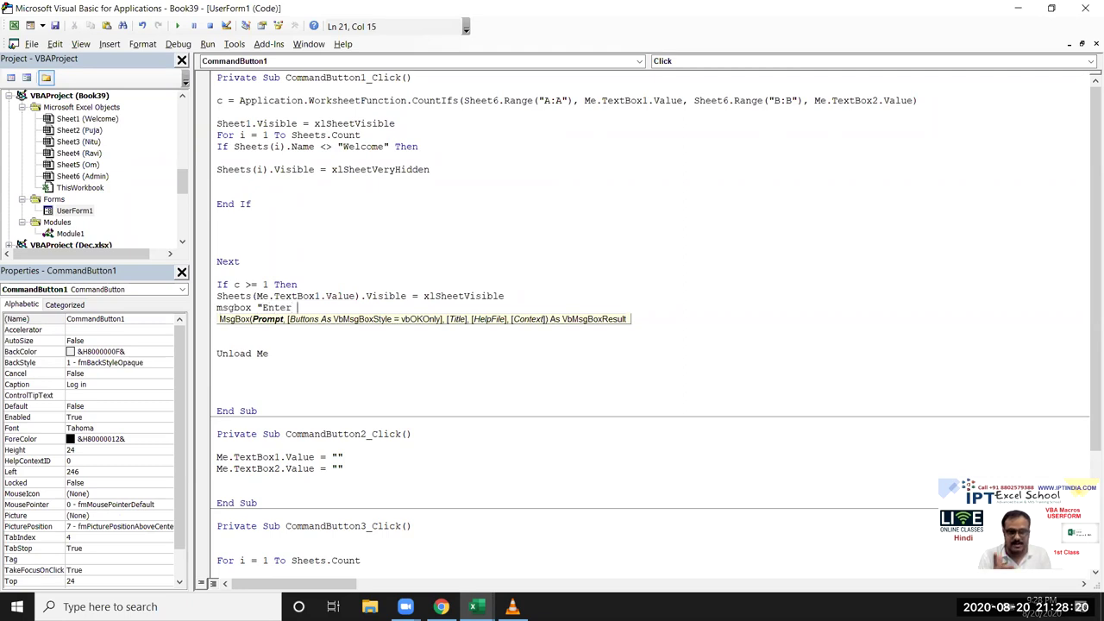
key(BackSpace)
key(BackSpace)
key(BackSpace)
key(BackSpace)
key(BackSpace)
key(BackSpace)
text(W)
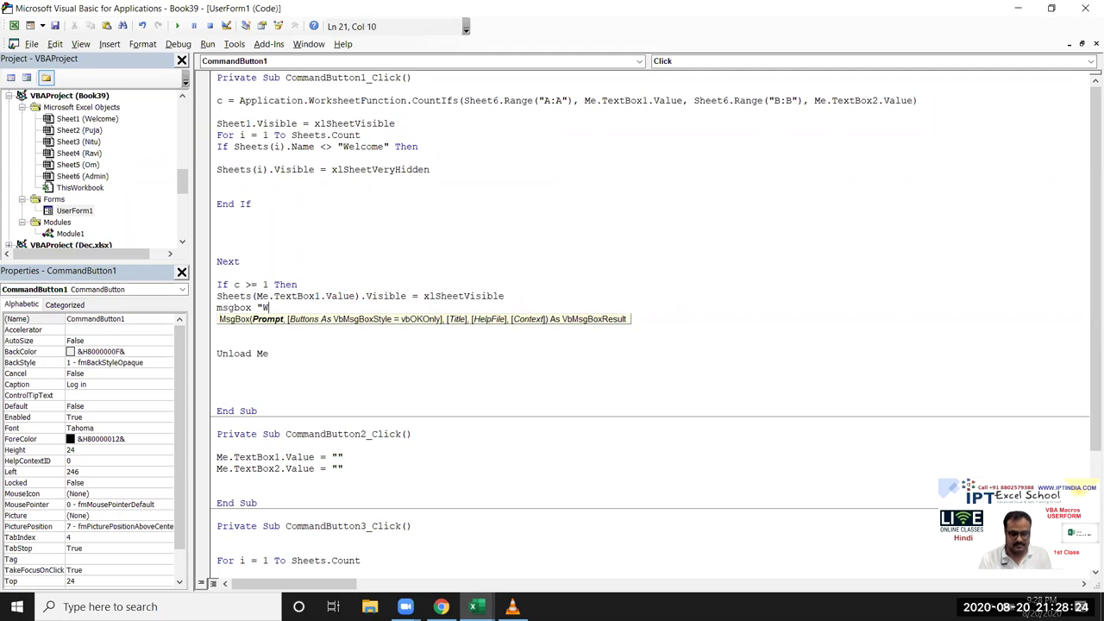
text(elcome")
click(382, 347)
click(315, 322)
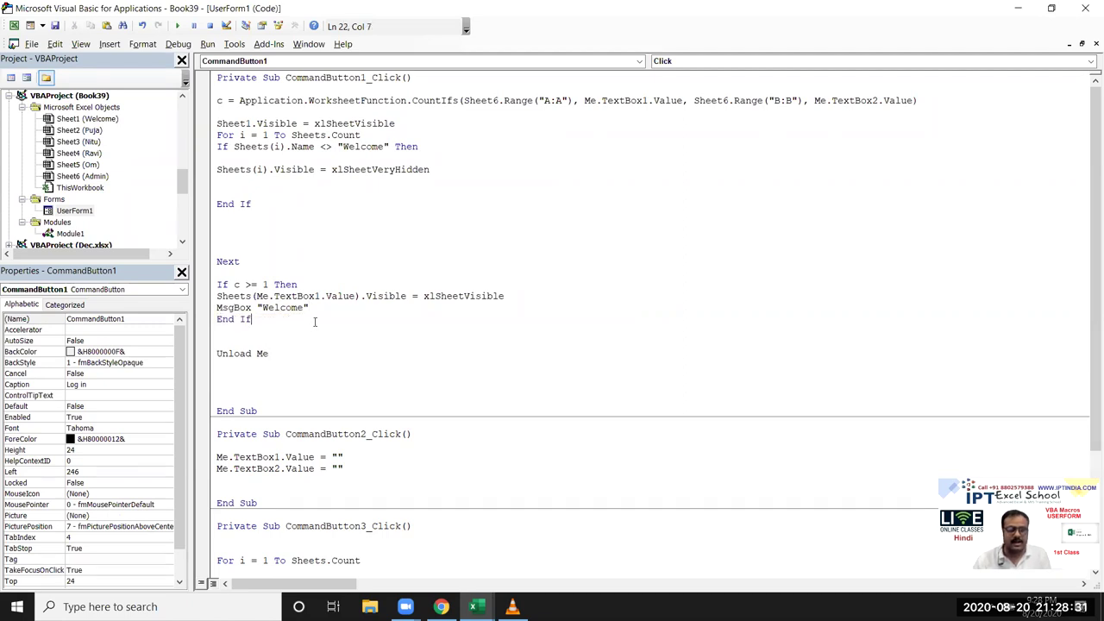
click(221, 112)
Add an If c = 0 Then branch with a "Please Enter Correct Password" message box
key(Return)
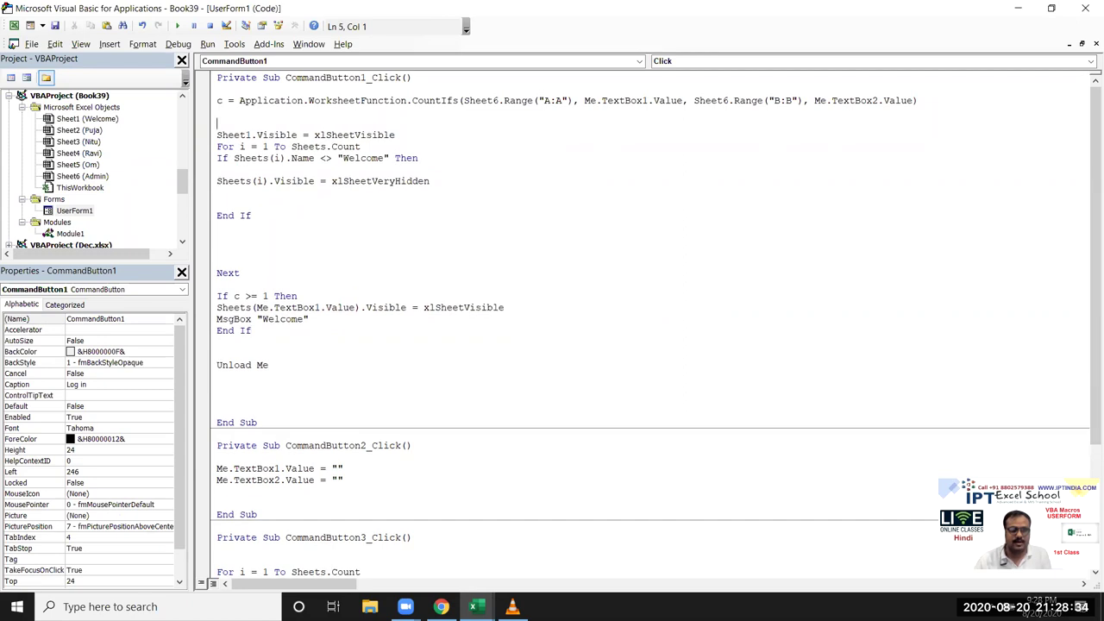
key(Return)
key(Up)
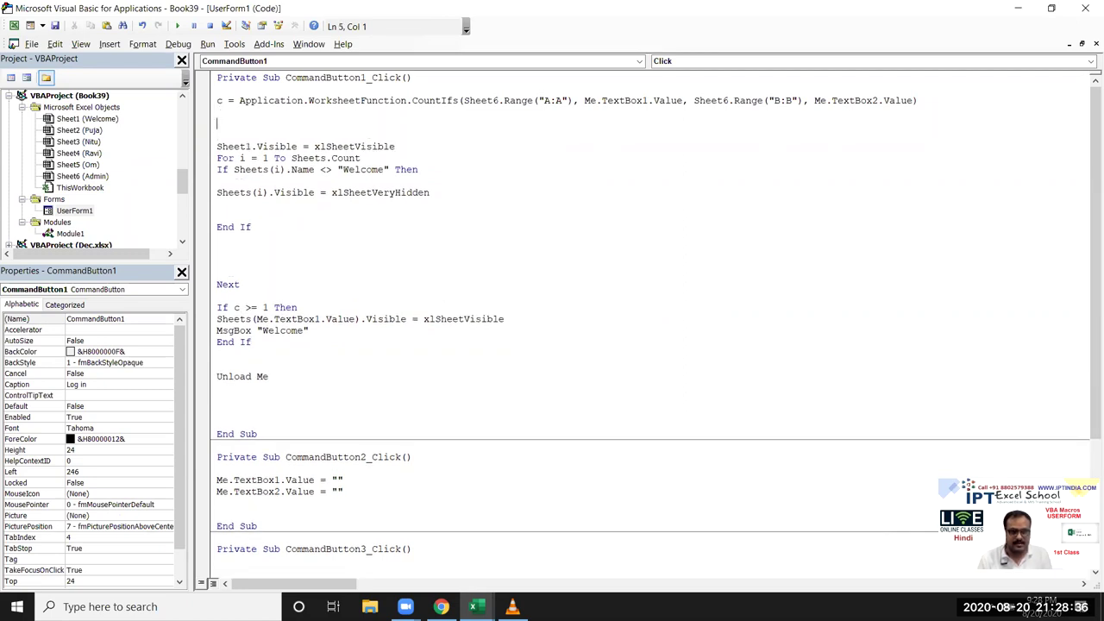
text(io)
text(f )
text(c=)
text(0 then)
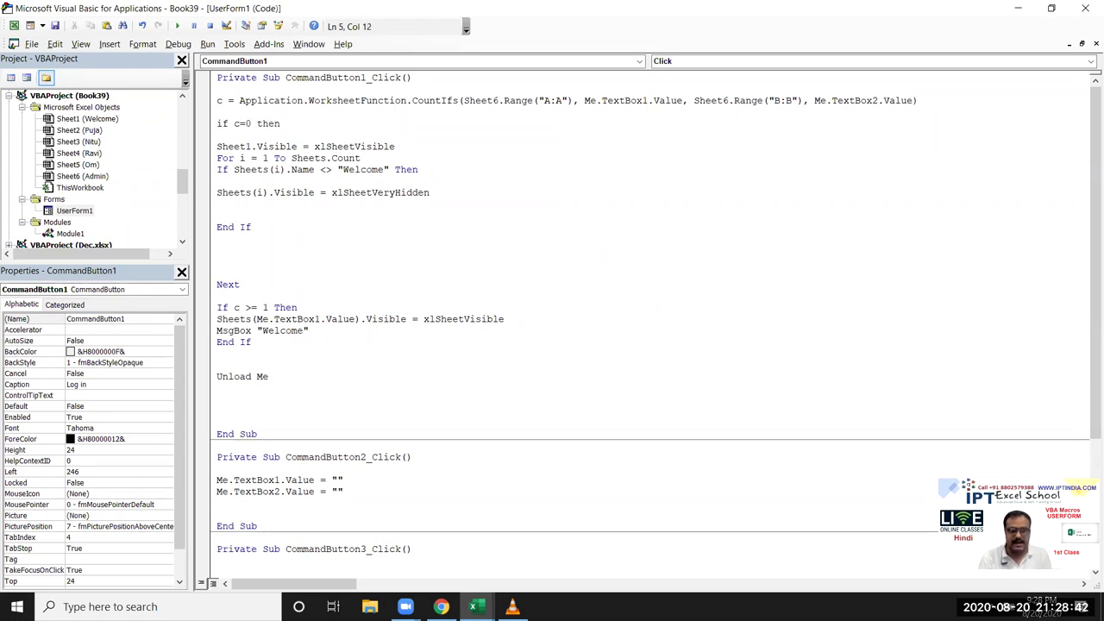
key(Return)
text(msgbox )
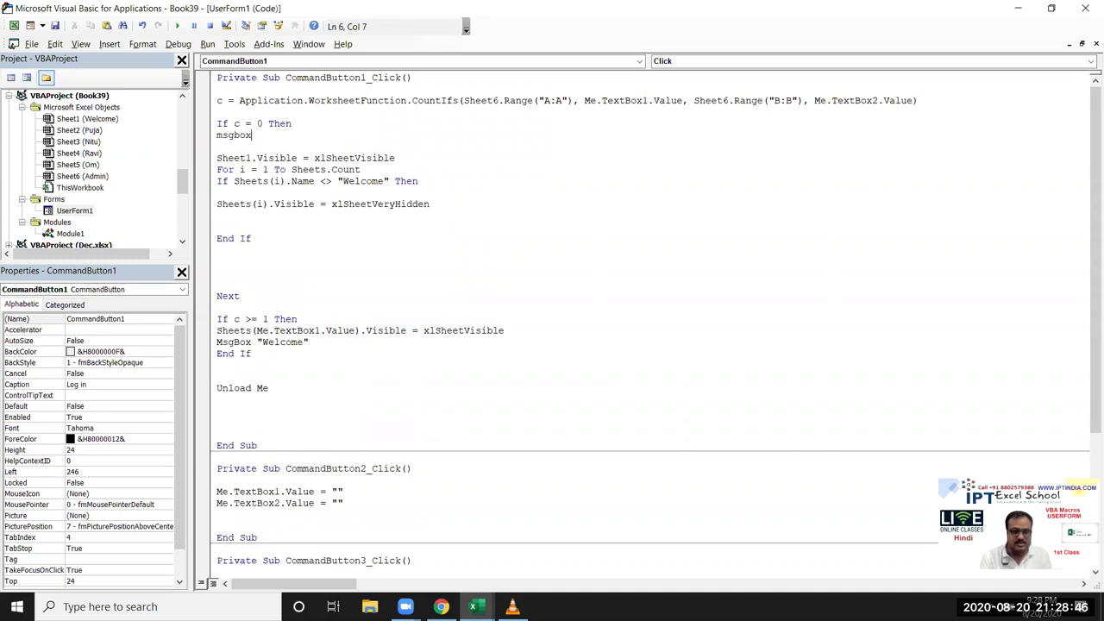
text(Please )
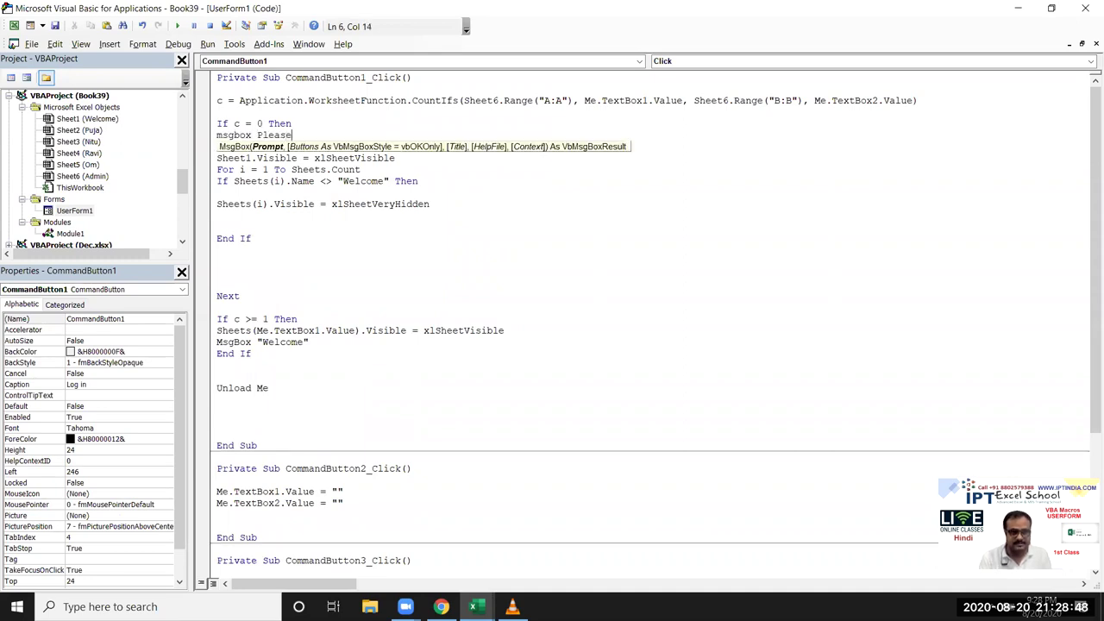
text(Enter Correct Passwor)
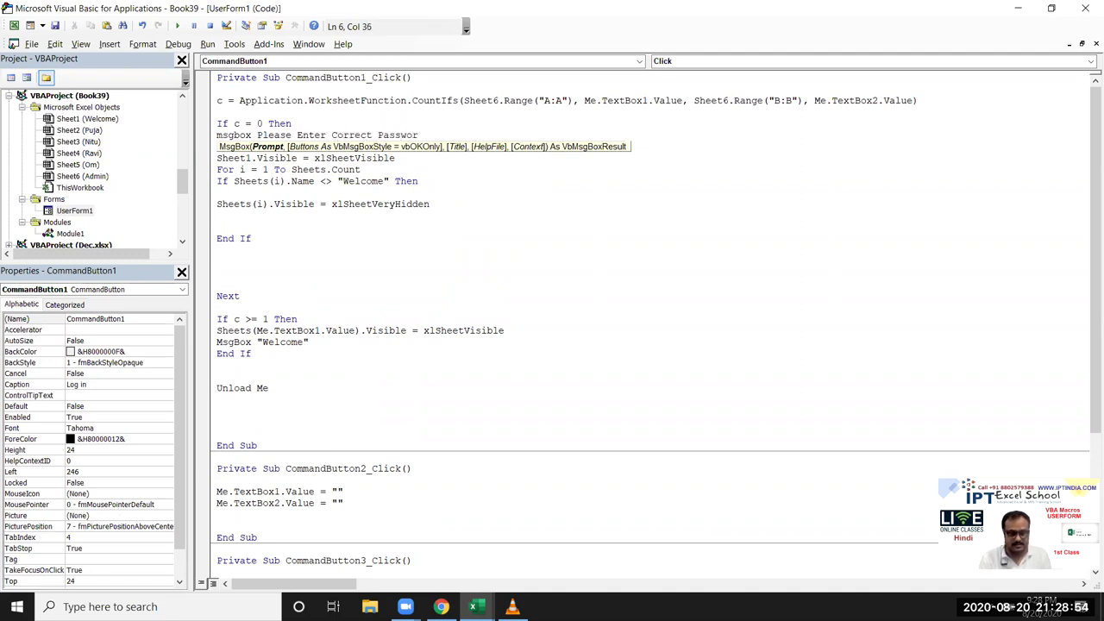
key(Return)
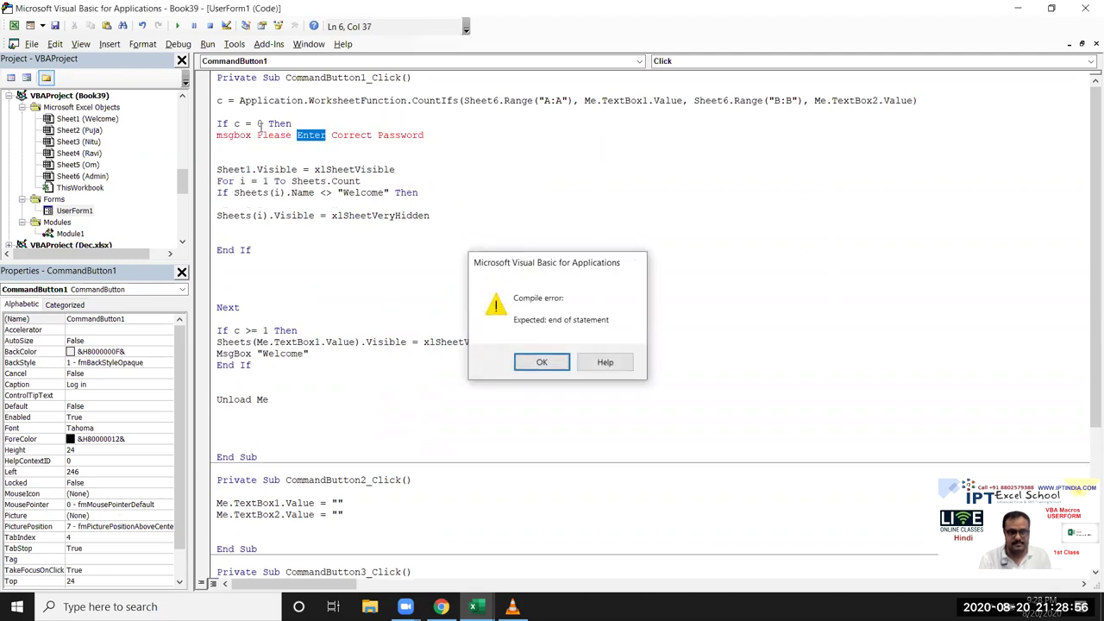
key(Return)
click(291, 135)
click(260, 134)
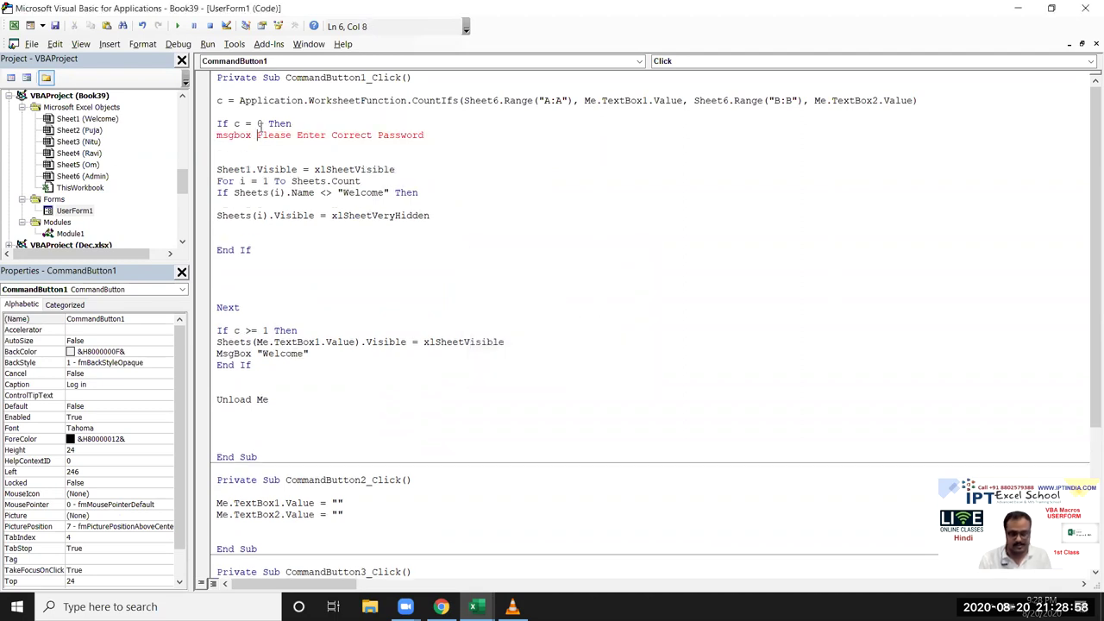
text(")
click(443, 132)
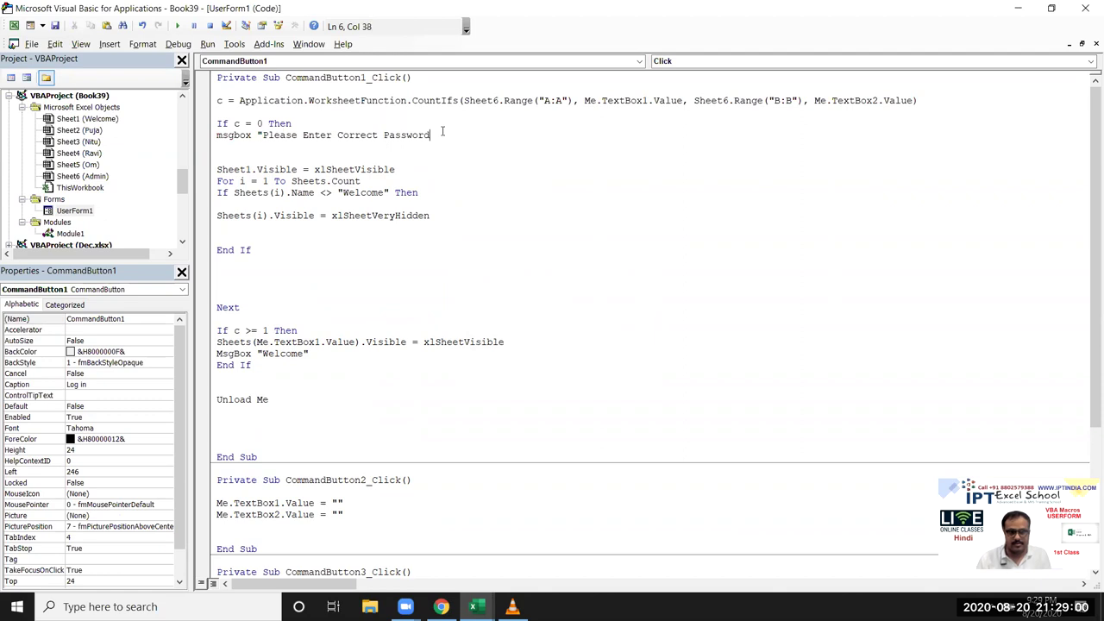
key(Down)
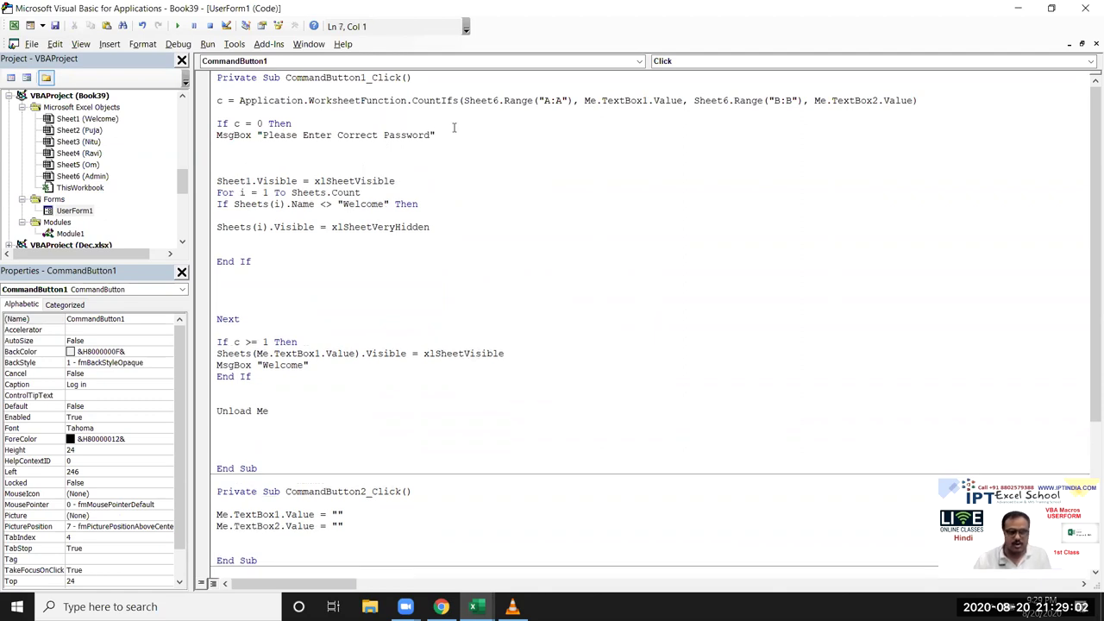
Copy the sheet-hiding For loop into the c = 0 branch and remove its extra blank lines
scroll(324, 403, down, 5)
drag(291, 515, 217, 445)
key(ctrl+c)
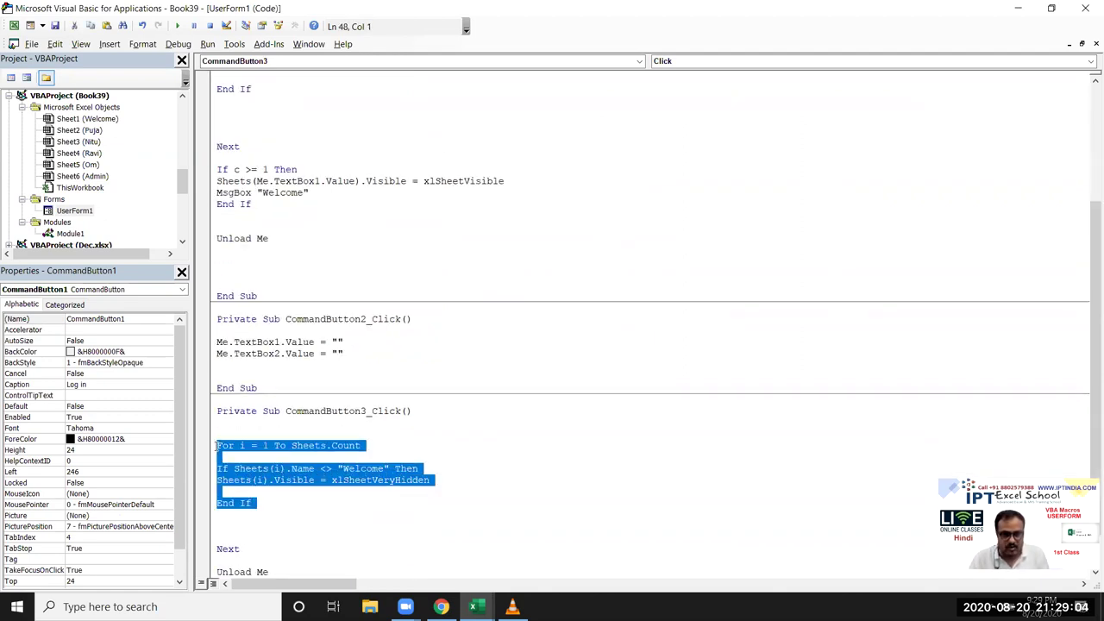
scroll(281, 335, up, 2)
scroll(281, 335, up, 2)
click(232, 123)
key(Return)
key(ctrl+v)
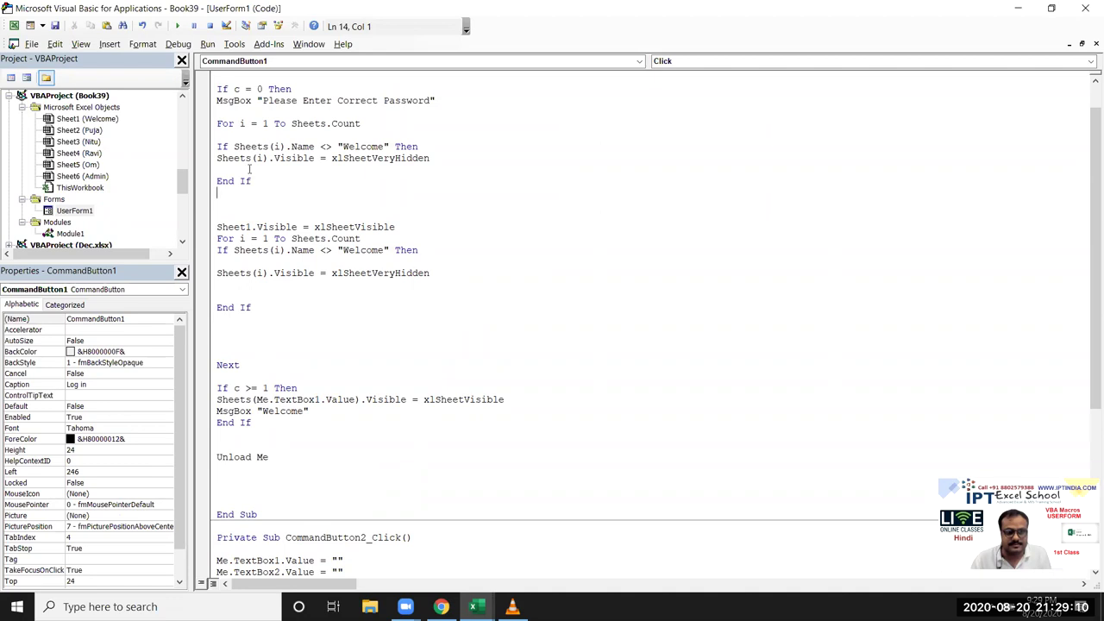
click(244, 135)
key(Delete)
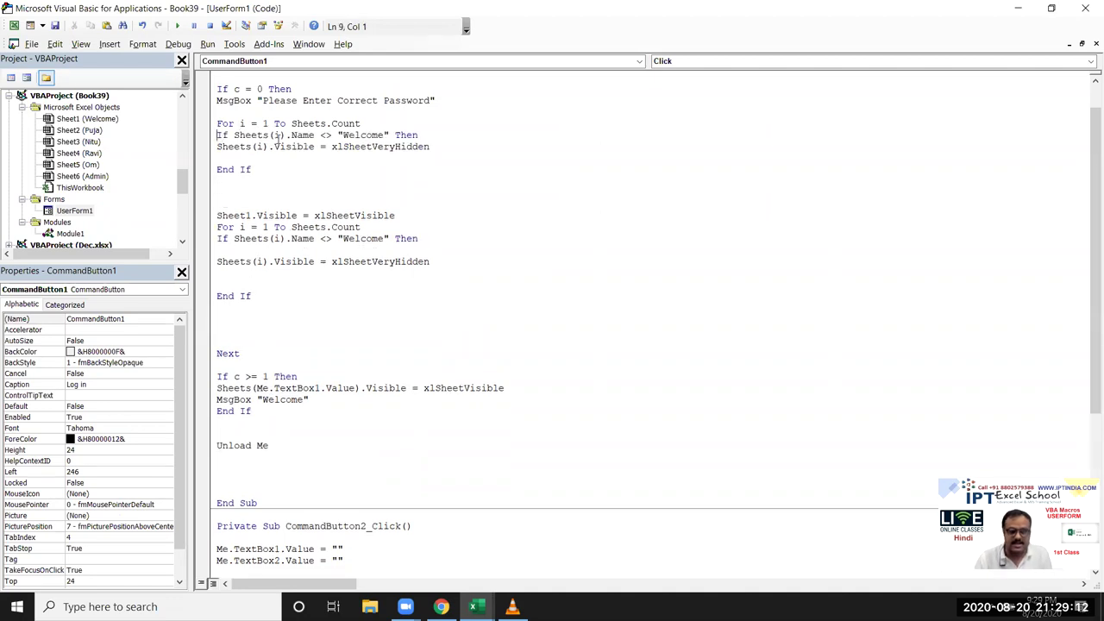
key(Down)
key(Down)
key(Delete)
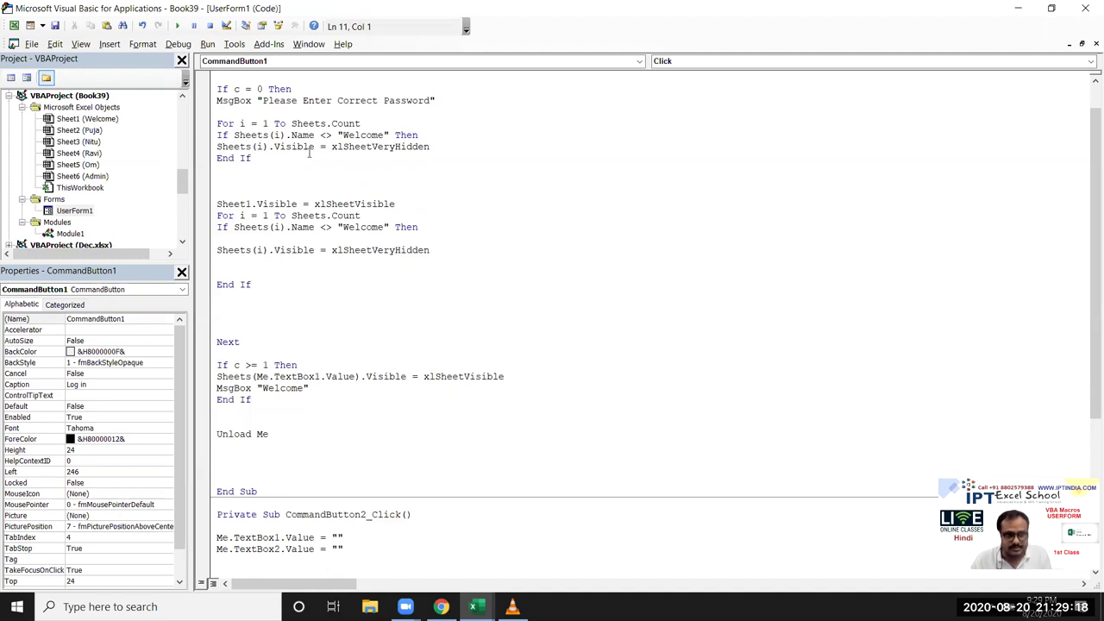
Tidy the blank lines between the two loops, ending at the xlSheetVeryHidden line
scroll(258, 211, up, 1)
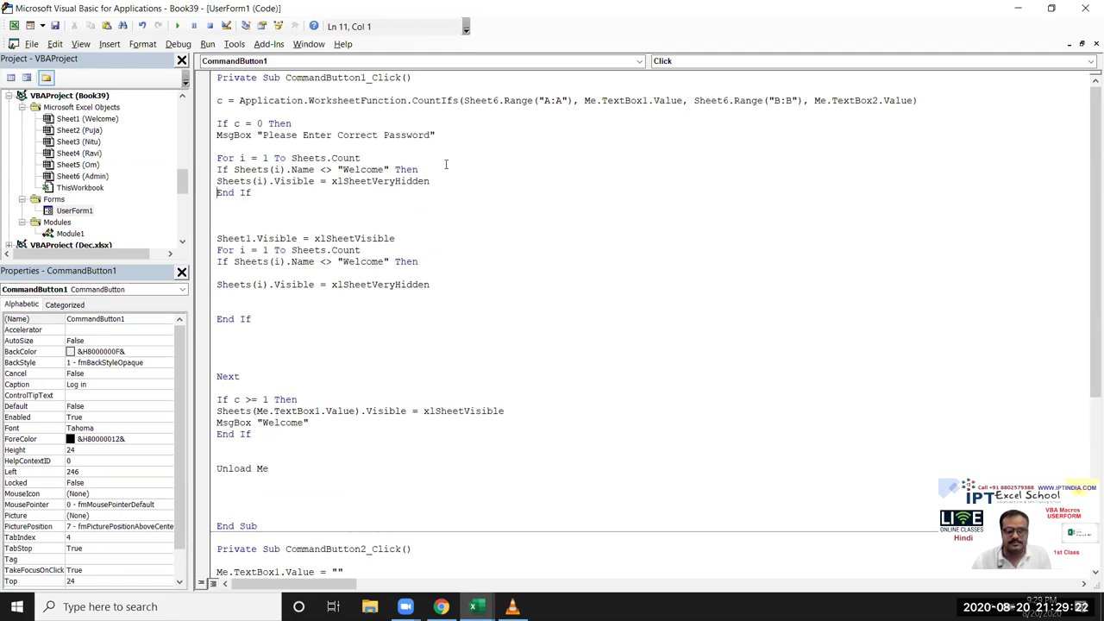
click(254, 200)
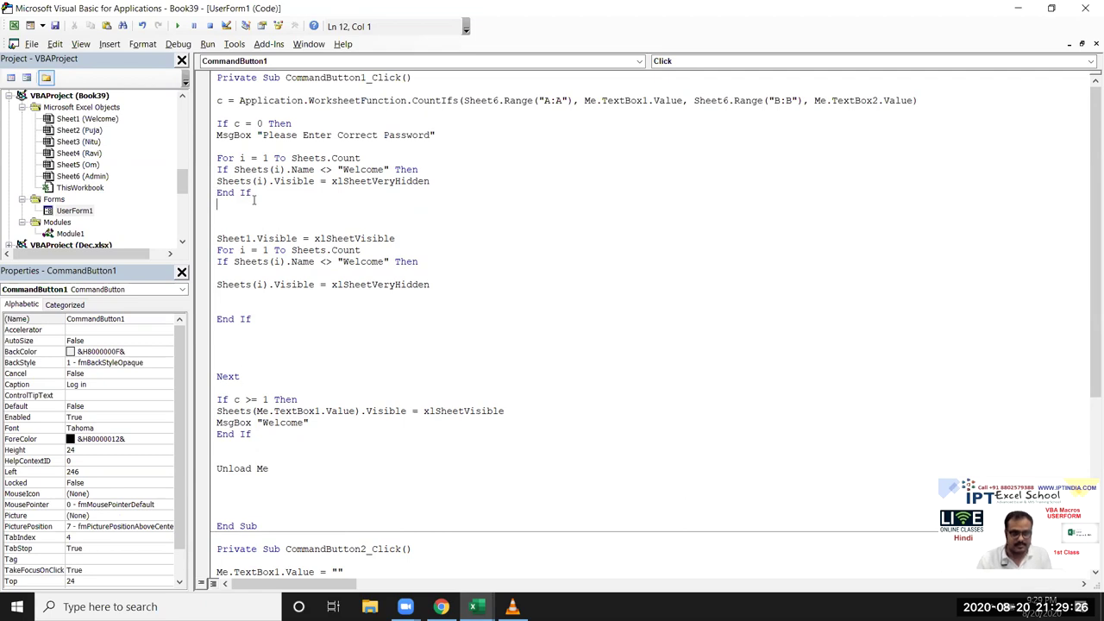
key(Delete)
key(Delete)
key(Down)
key(Down)
key(Return)
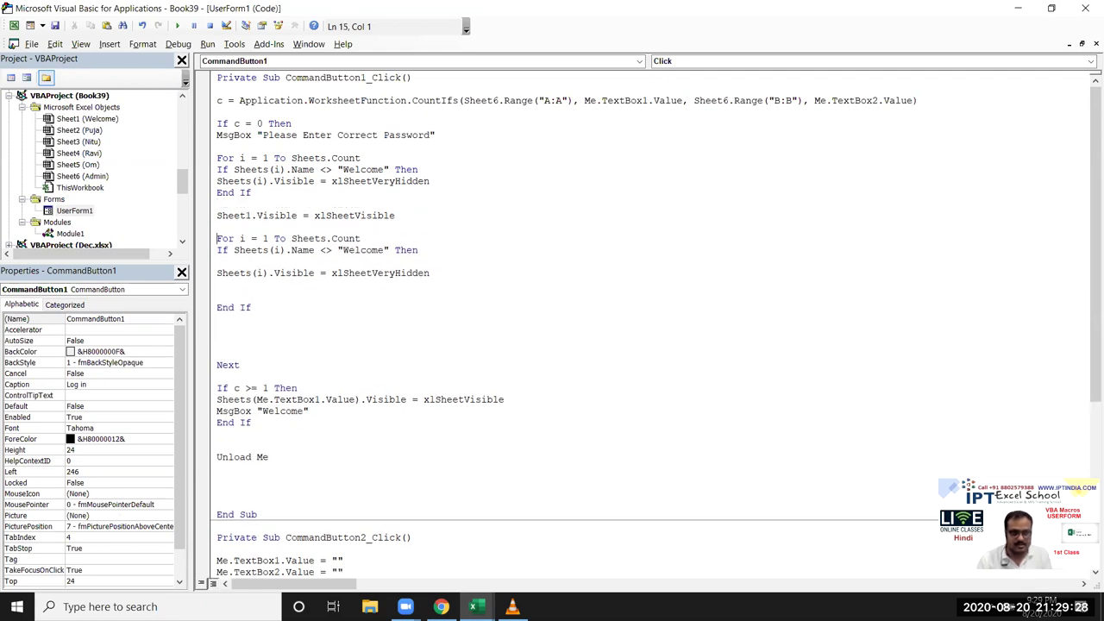
click(257, 202)
key(Up)
key(Up)
key(End)
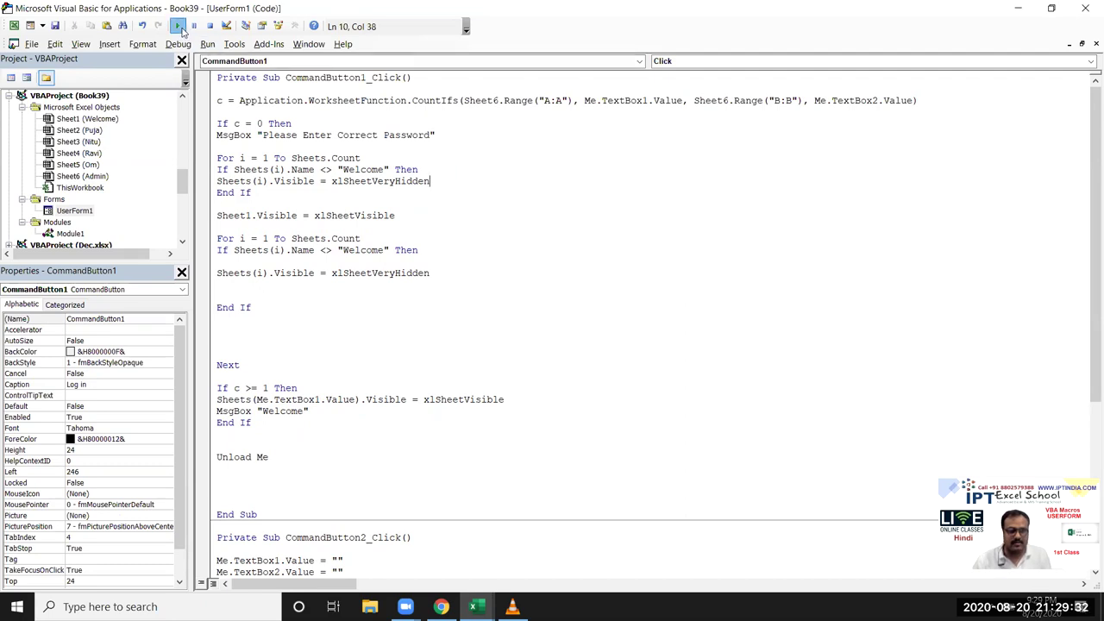
Run the form, submit a test login with a user name and password, and dismiss the compile error
click(179, 26)
text(puja)
click(524, 321)
text(1)
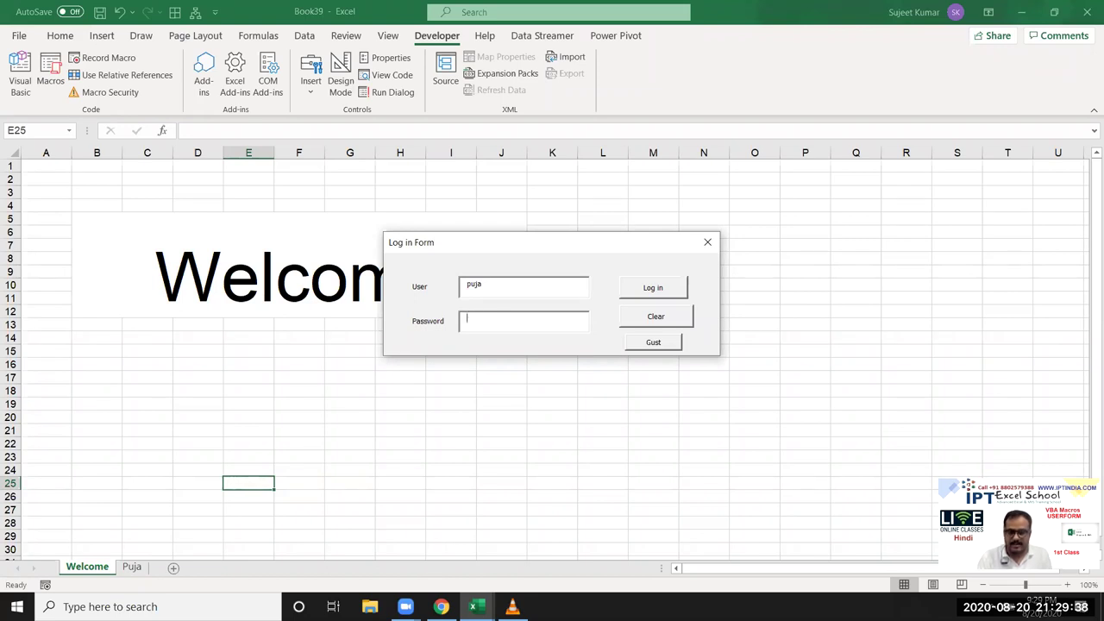
click(657, 289)
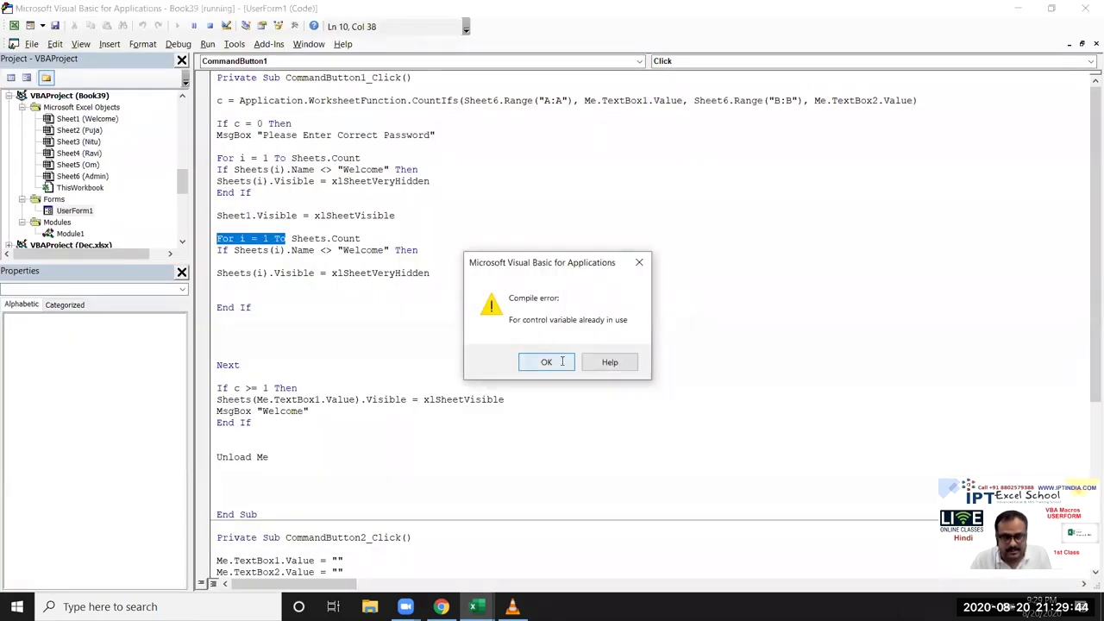
click(563, 366)
Add a Next i line after the first loop's End If
click(239, 283)
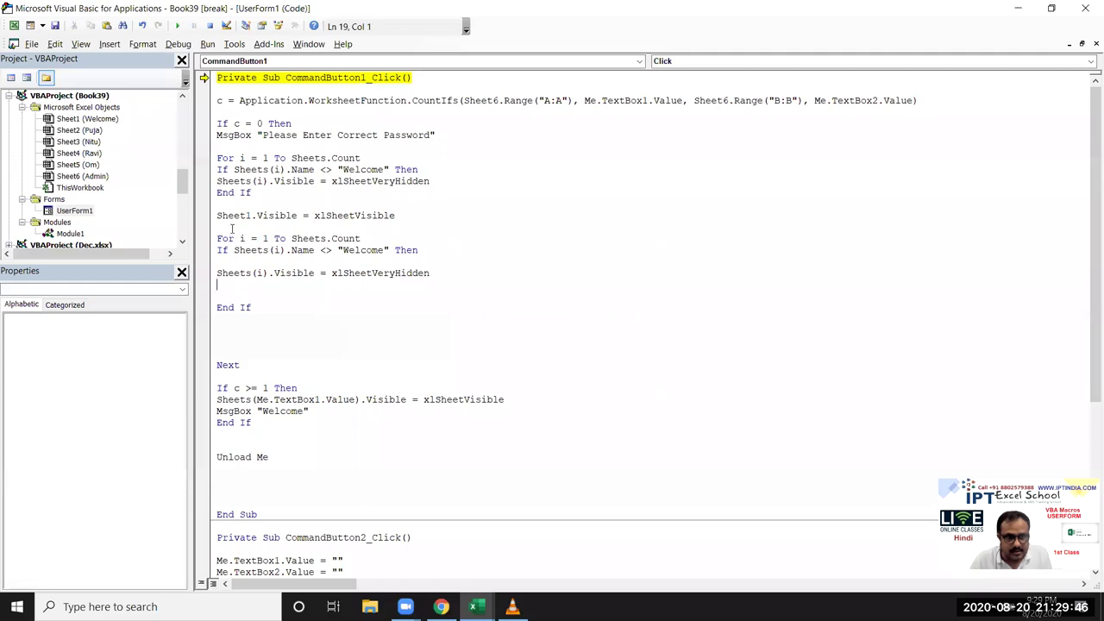
click(231, 227)
key(Return)
click(218, 226)
click(218, 193)
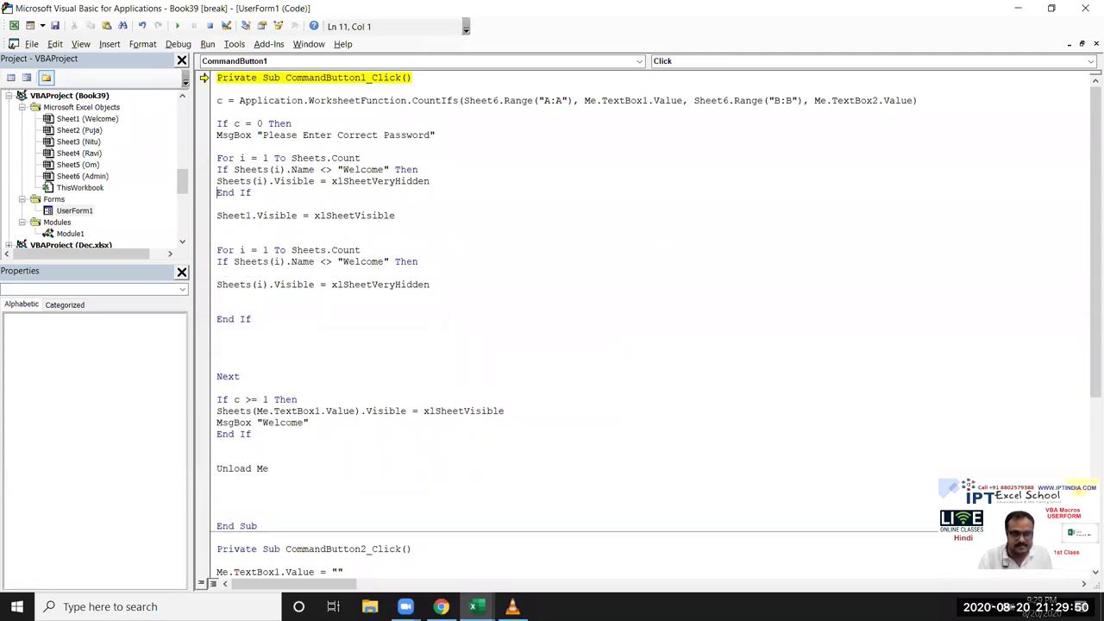
key(End)
key(Return)
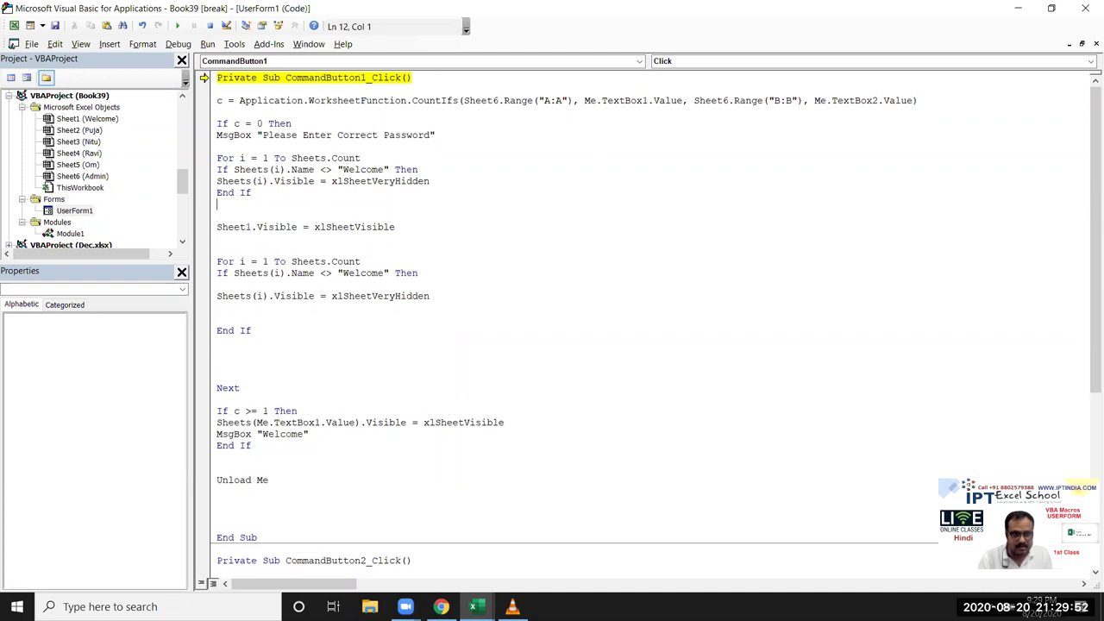
text(next i)
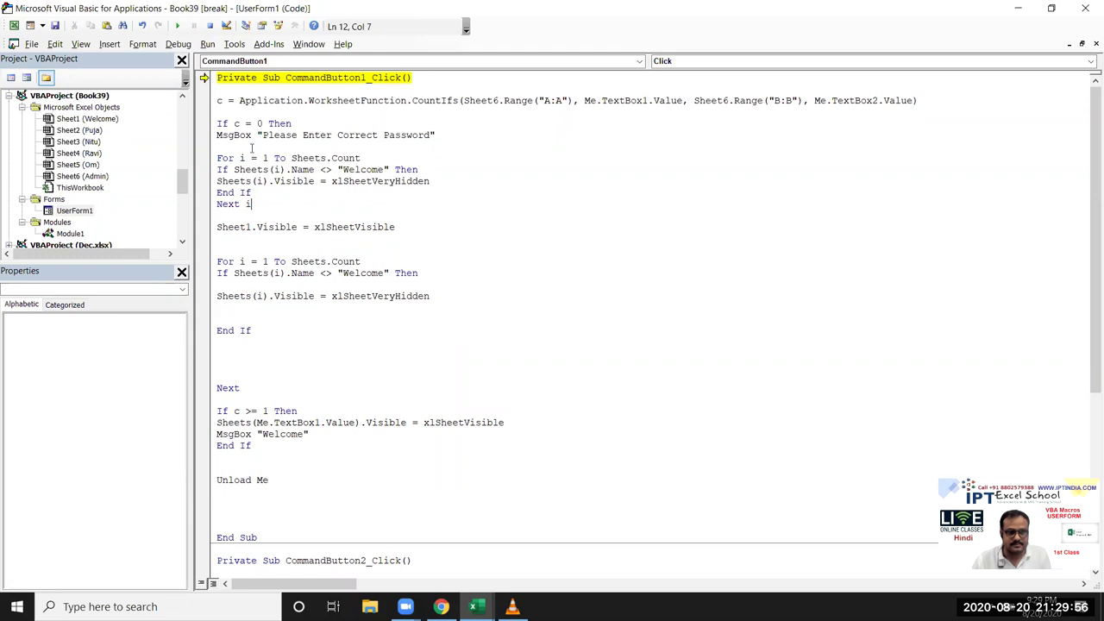
Rerun, dismiss the 'Block If without End If' error, and add End If after Next i
click(181, 26)
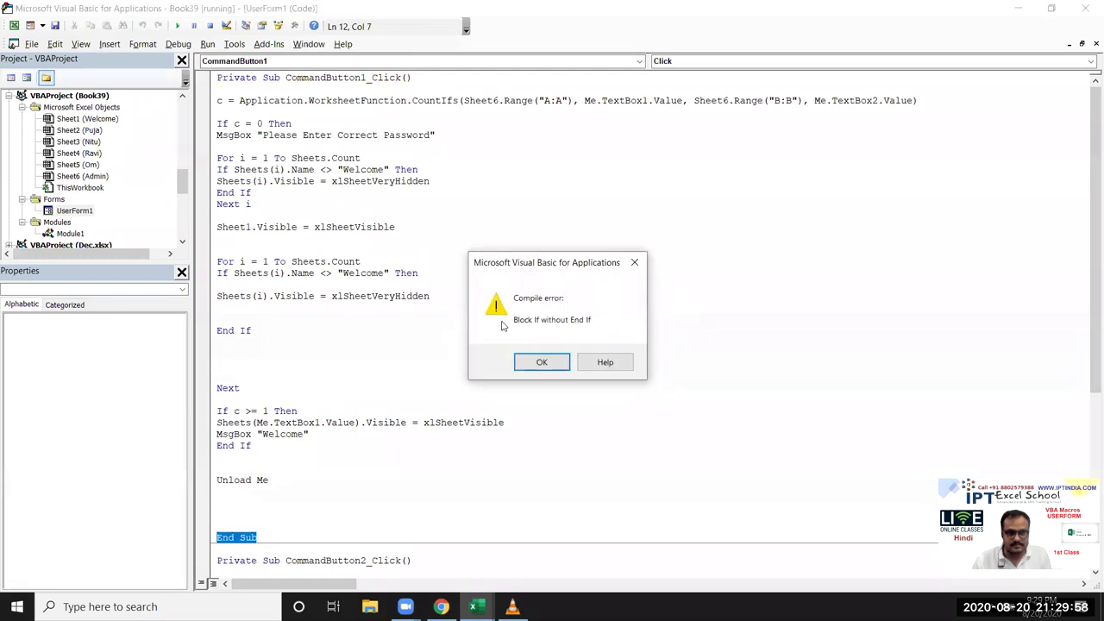
click(542, 363)
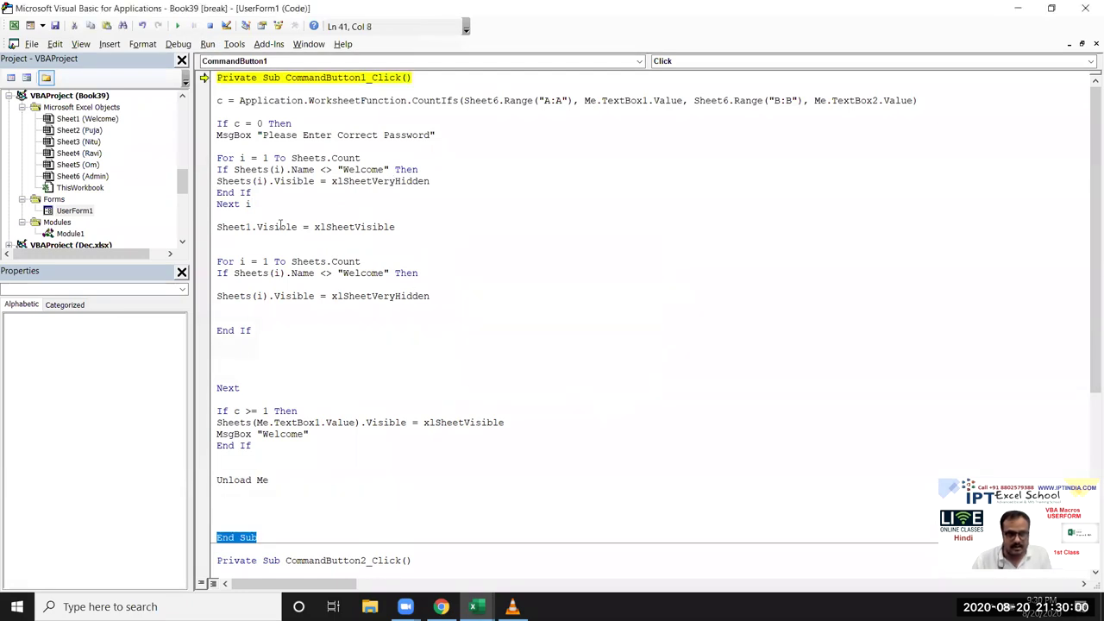
click(235, 146)
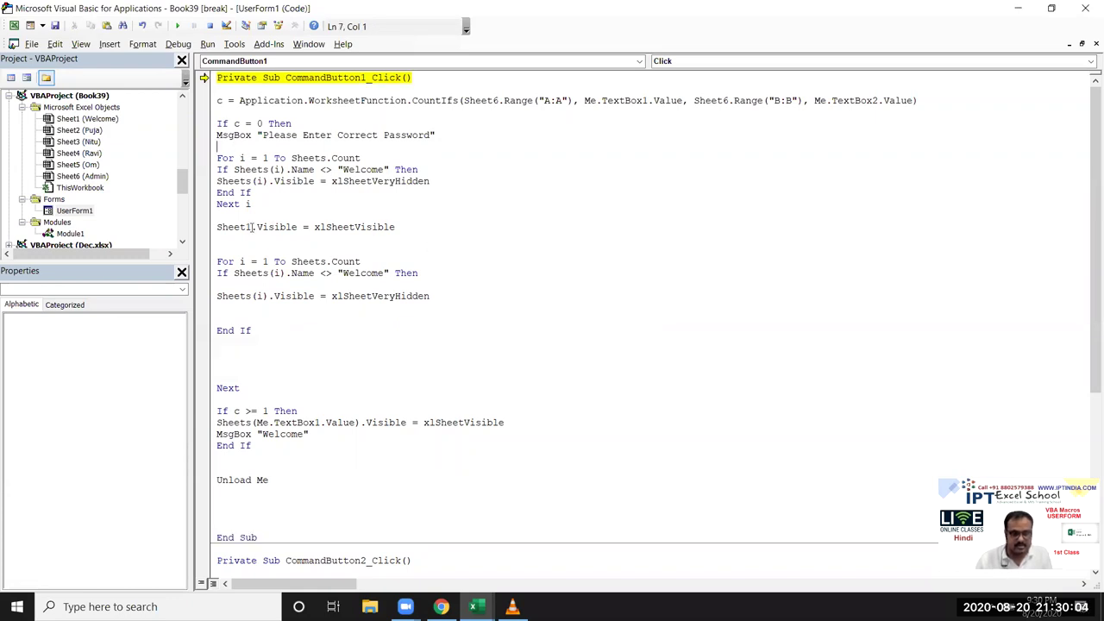
click(237, 215)
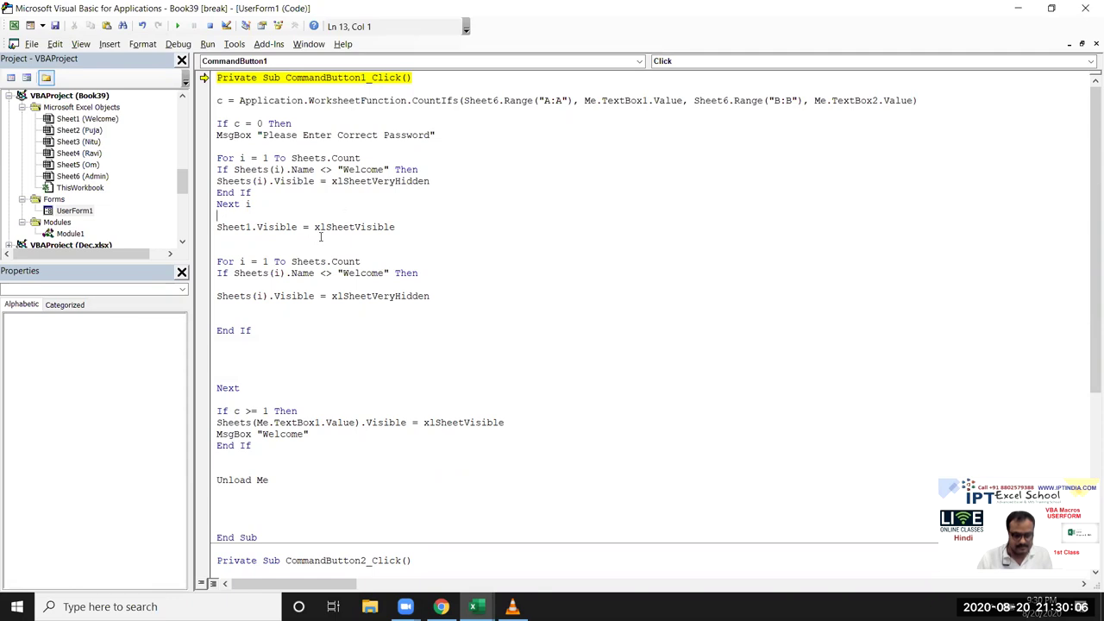
text(end if)
click(355, 252)
Rerun the login and close the Welcome message
mouse_move(242, 225)
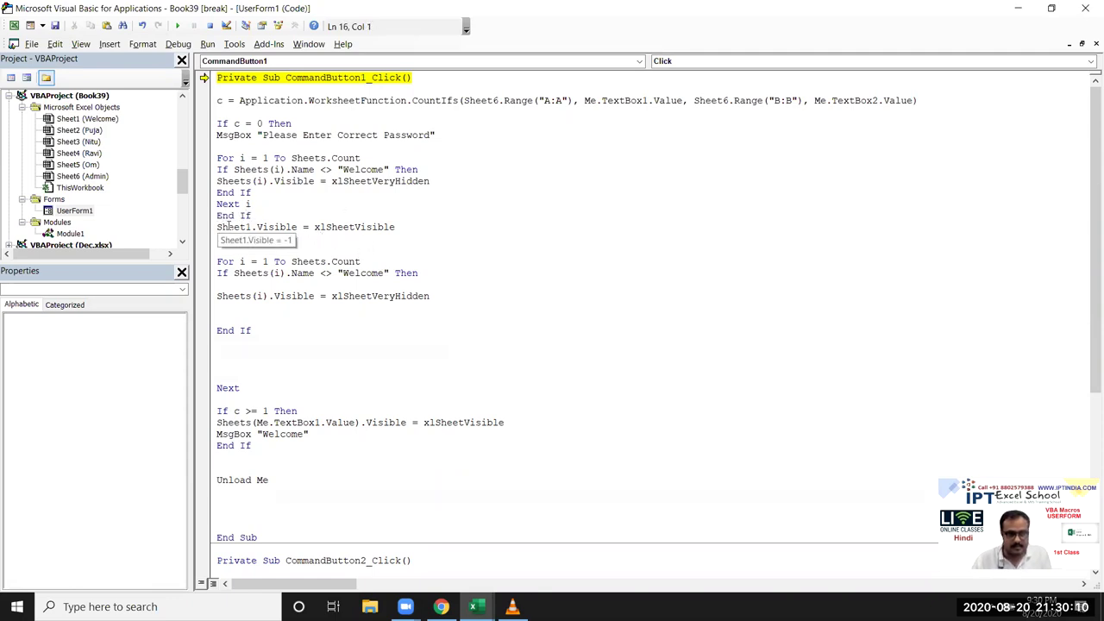
click(177, 25)
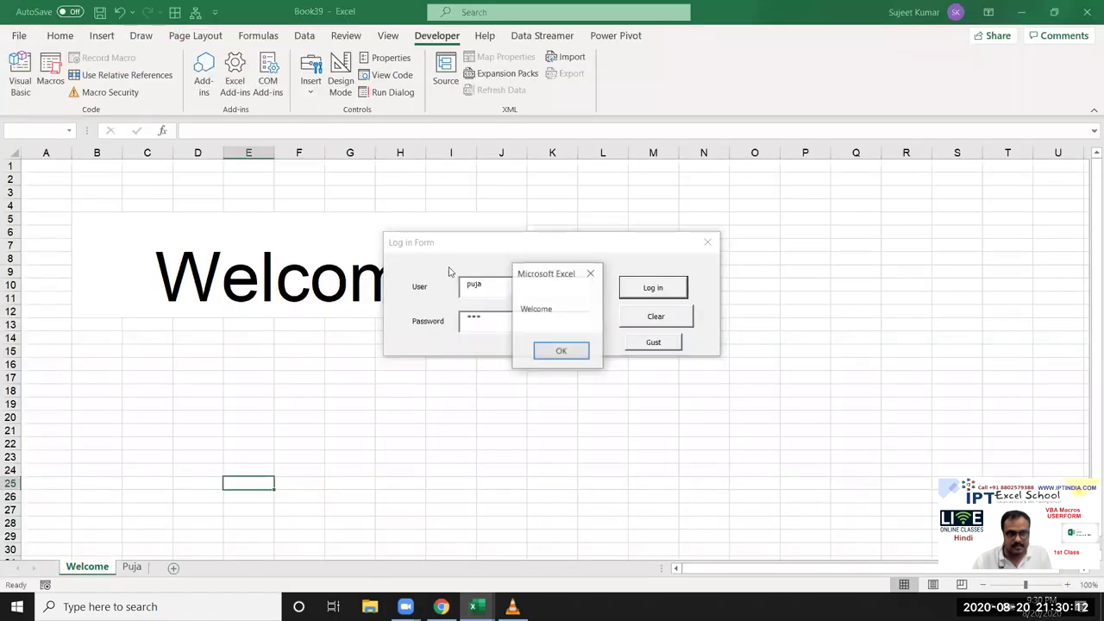
click(561, 350)
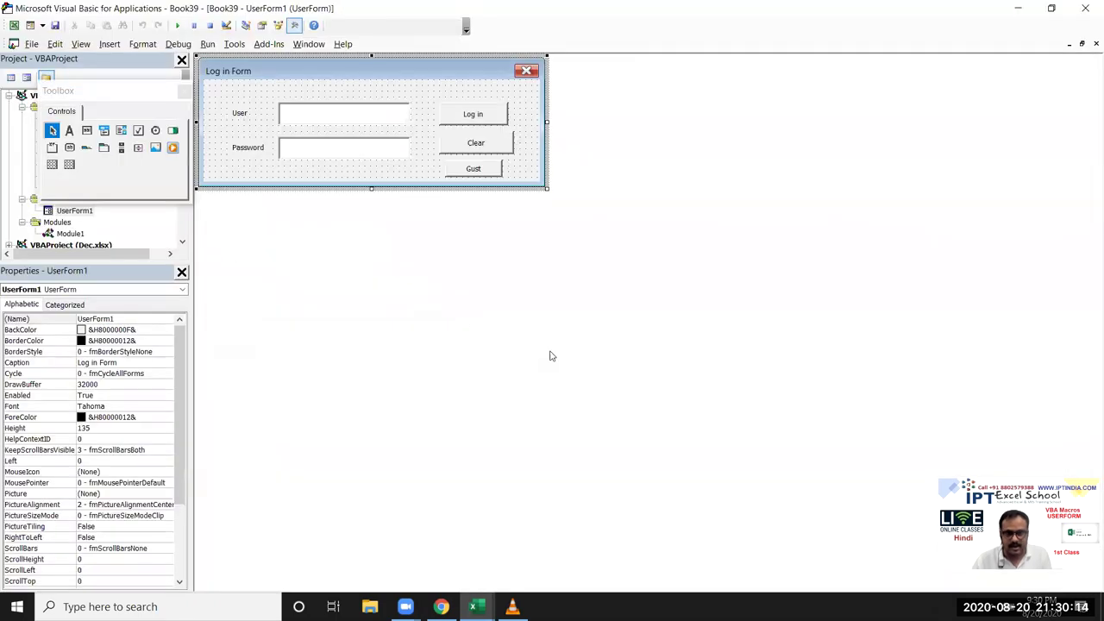
Add an Exit Sub line after Next i in the Log in button's code
double_click(459, 120)
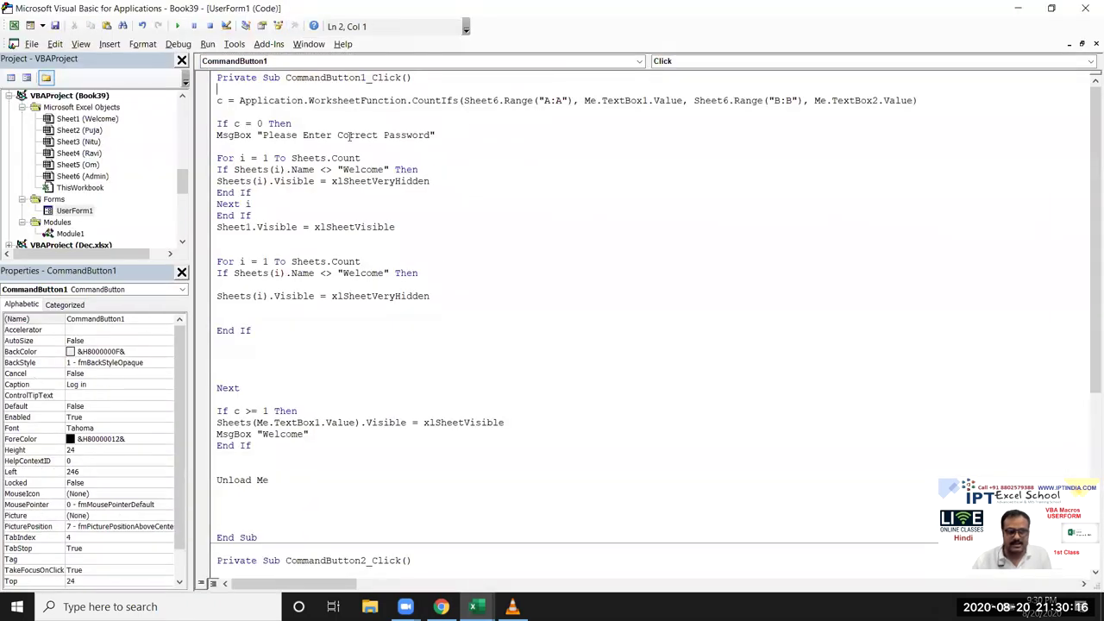
click(218, 217)
key(Return)
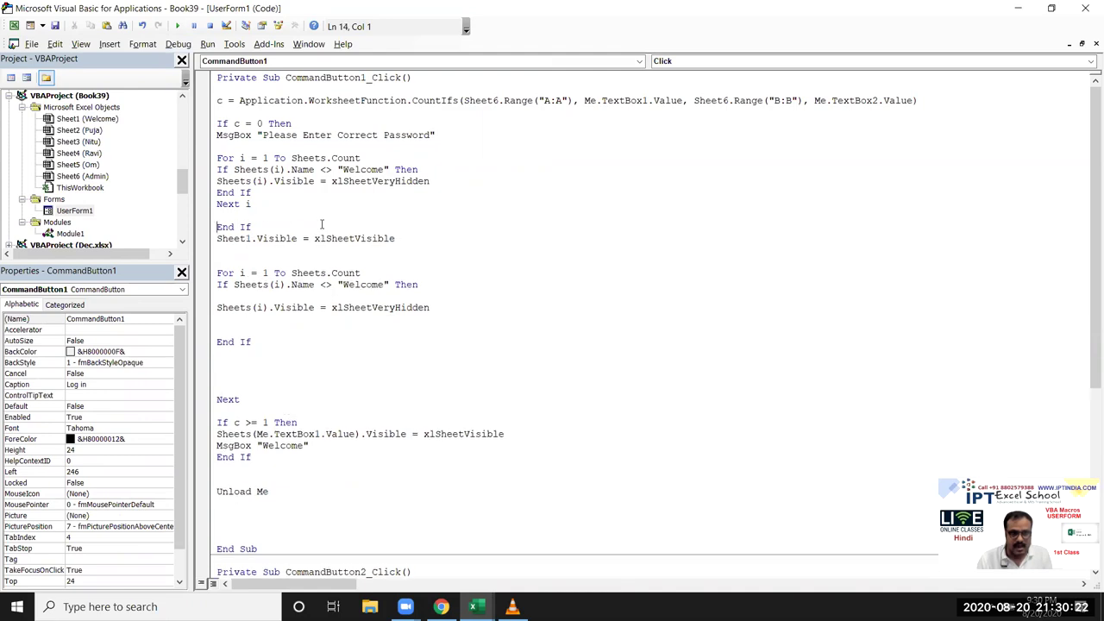
text(exitSub)
click(315, 284)
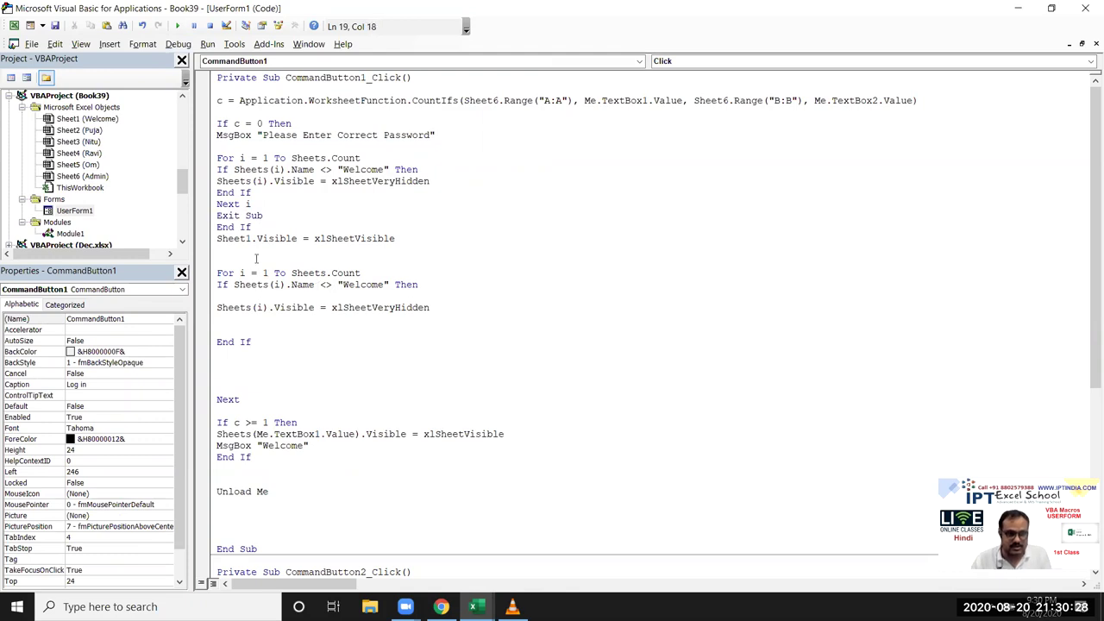
drag(263, 216, 217, 216)
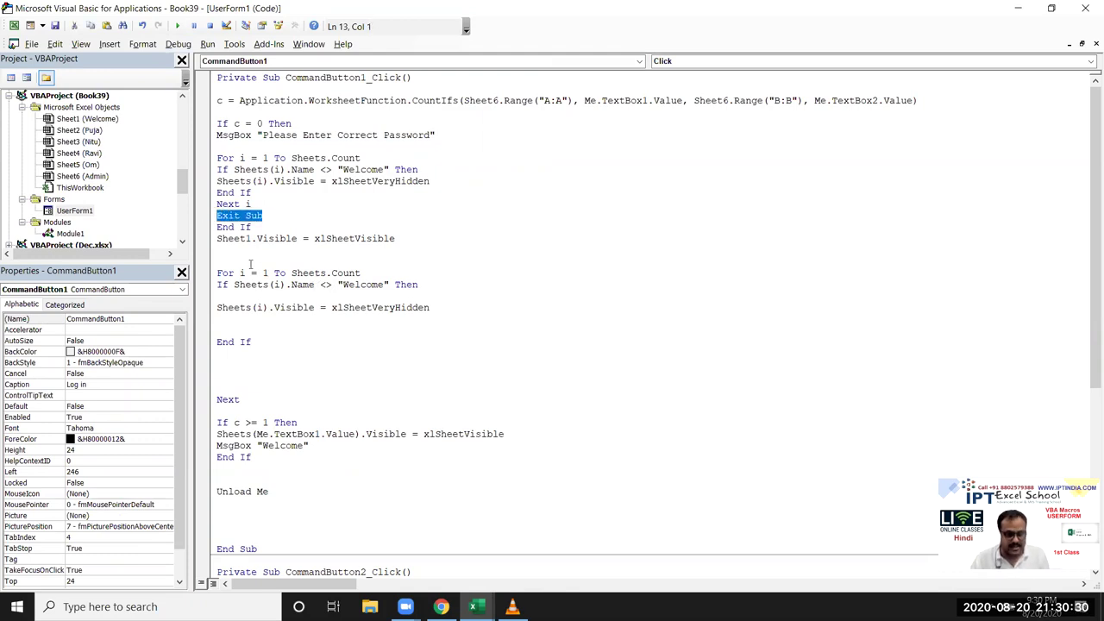
key(Delete)
key(ctrl+z)
click(263, 343)
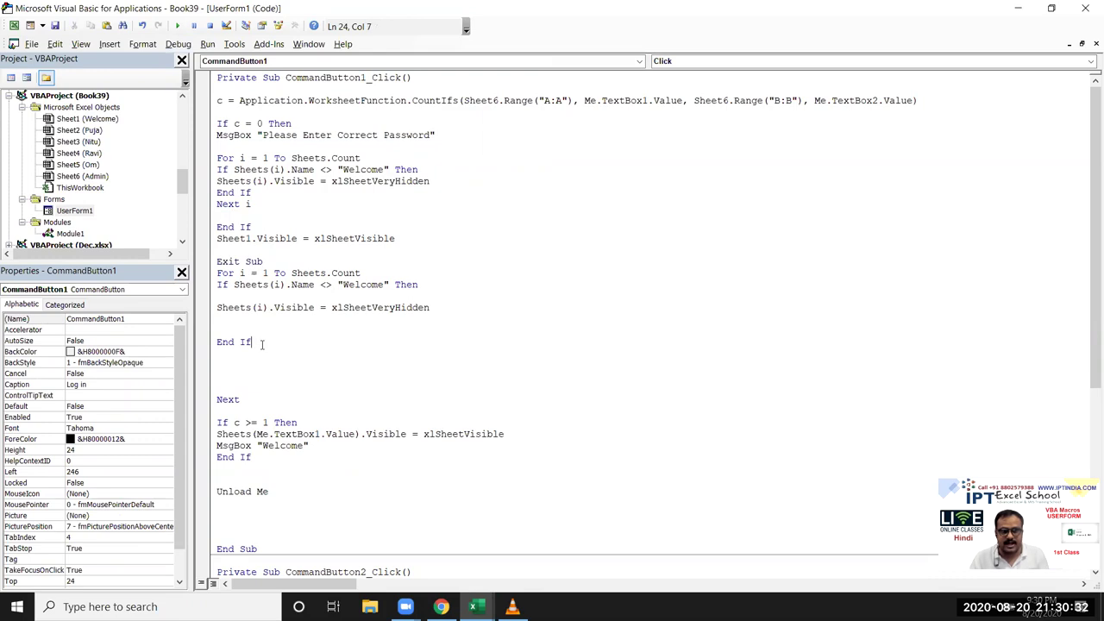
click(269, 262)
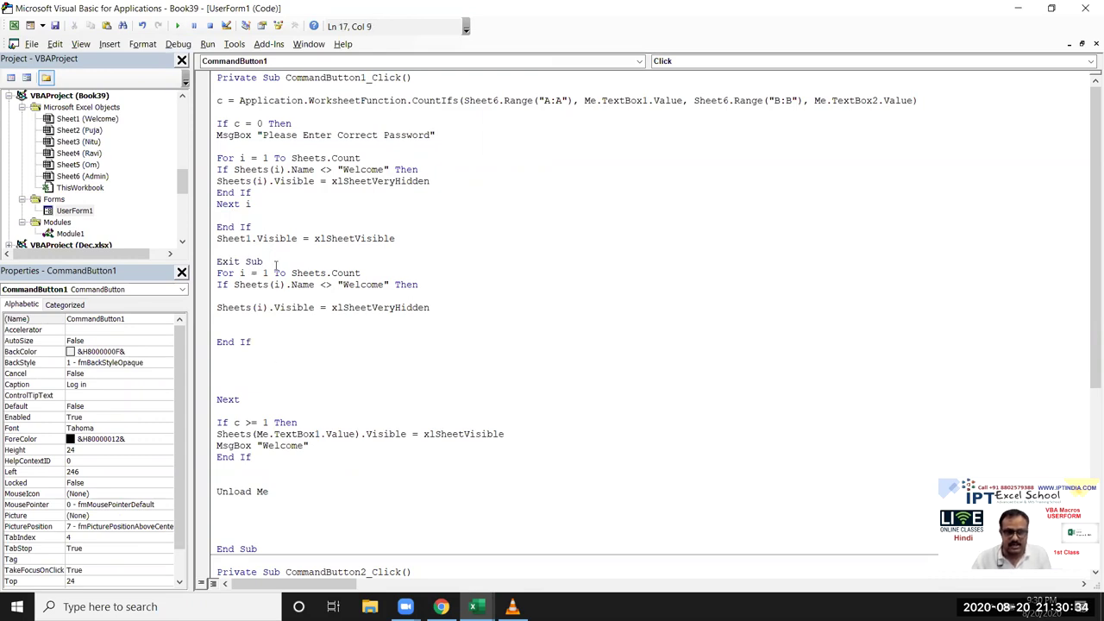
key(Return)
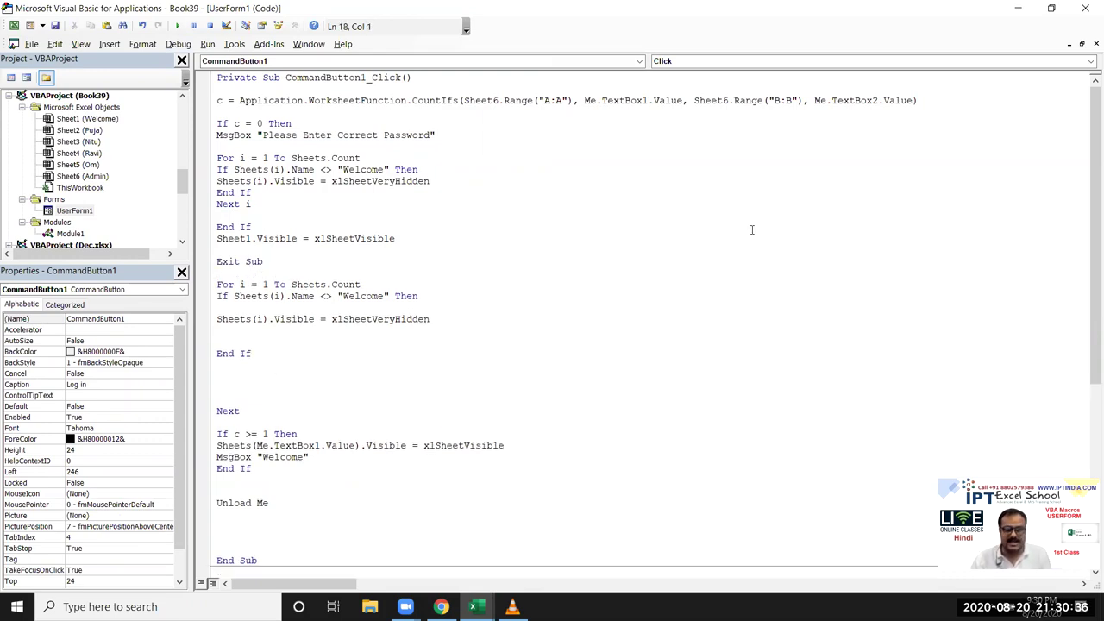
Highlight the CountIfs line, the c = 0 condition and the sheet-hiding loop to explain them
drag(217, 100, 920, 101)
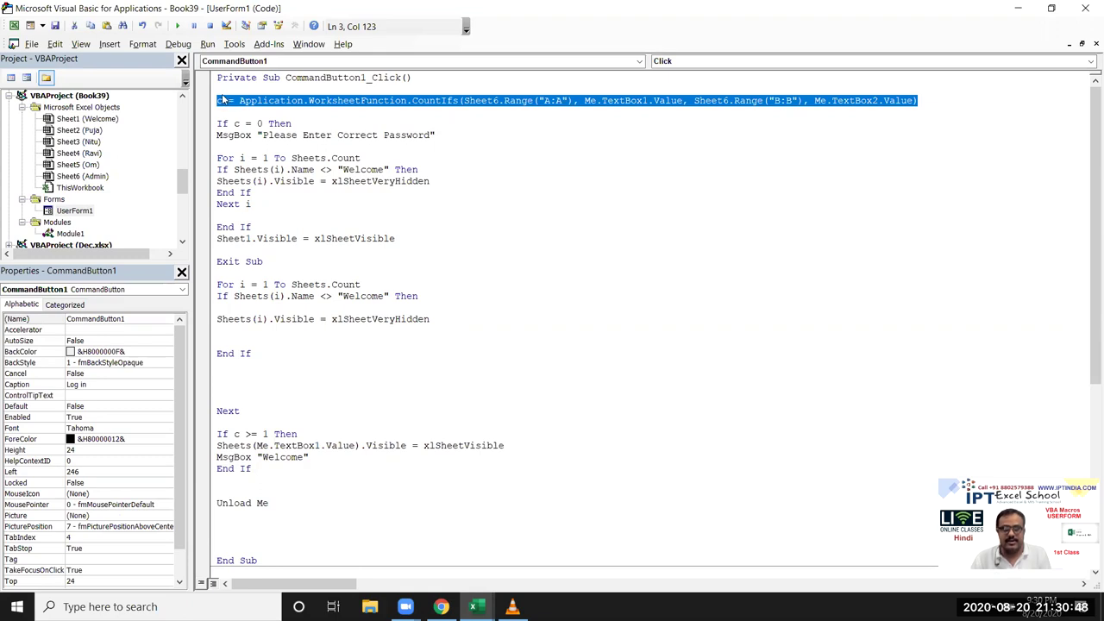
drag(233, 124, 268, 123)
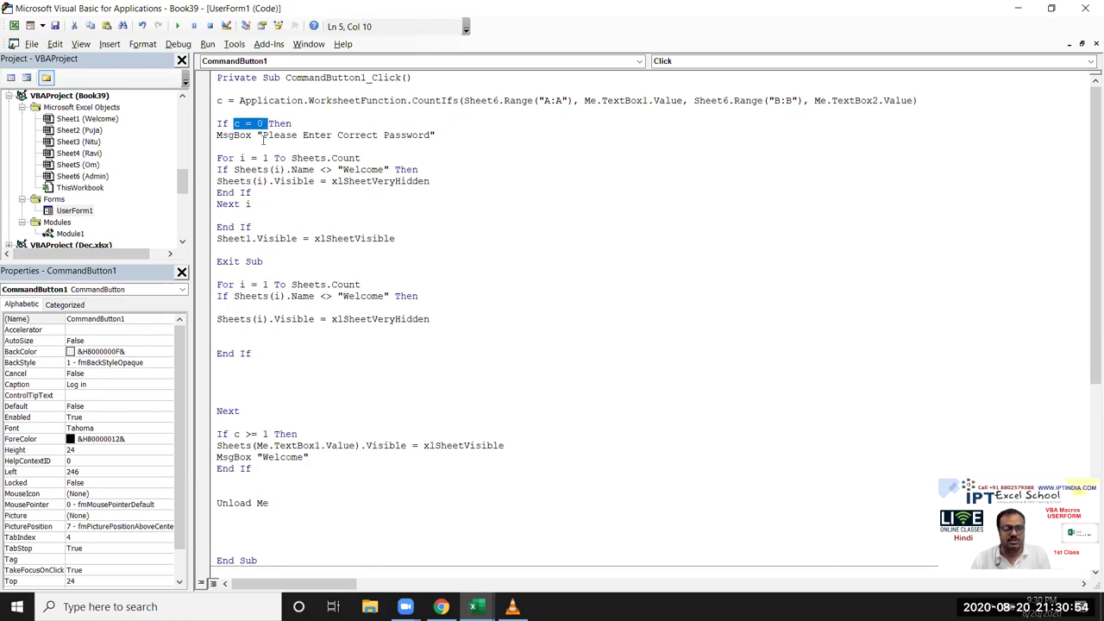
click(210, 138)
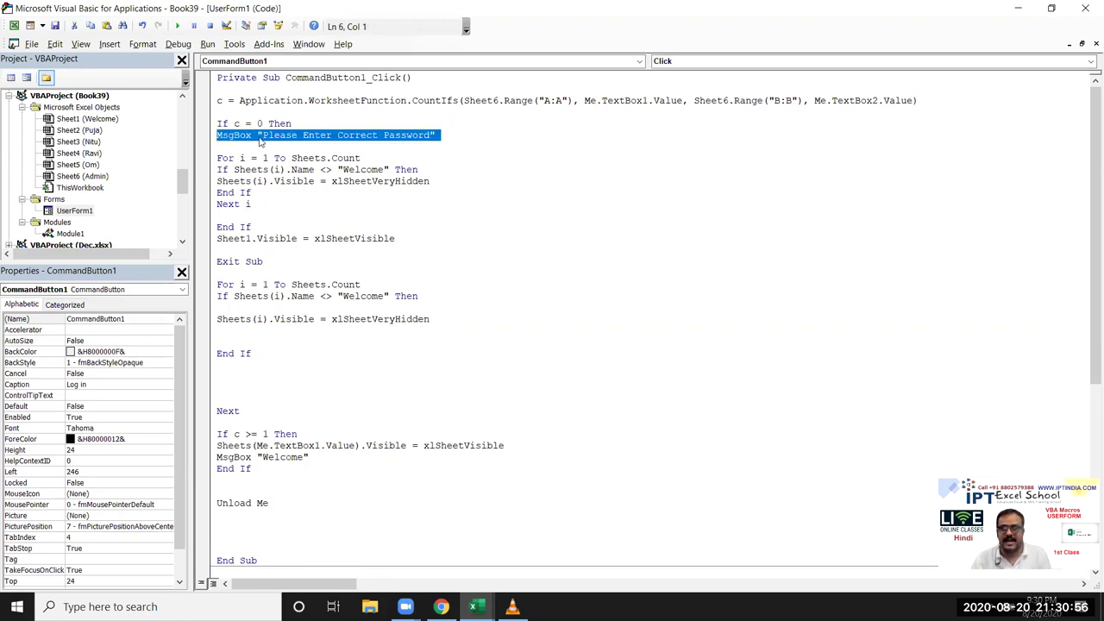
click(261, 200)
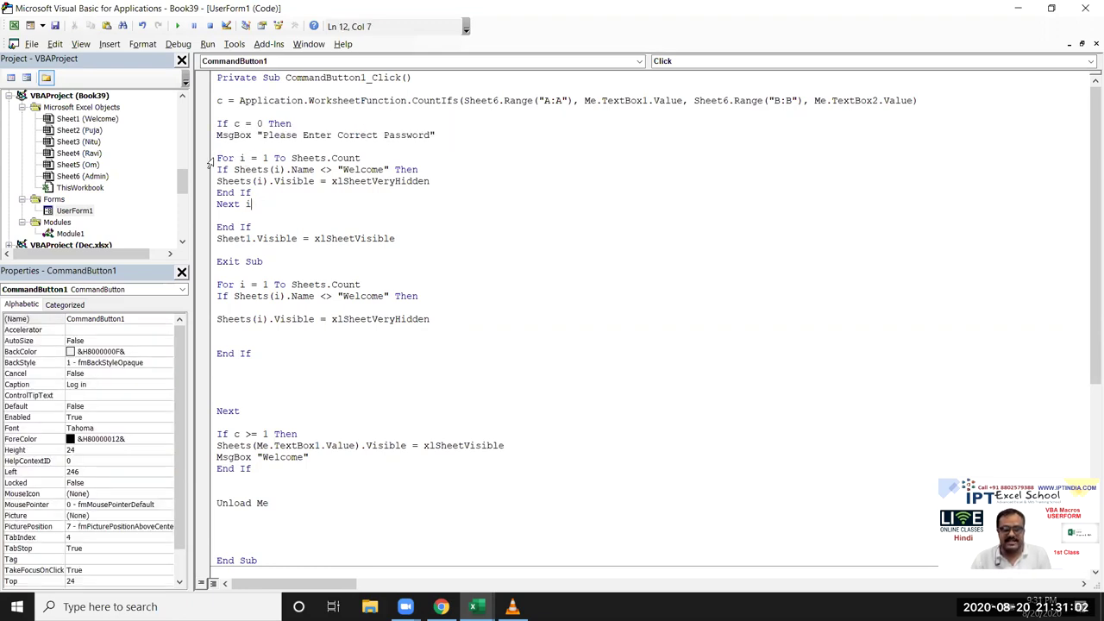
drag(216, 157, 261, 208)
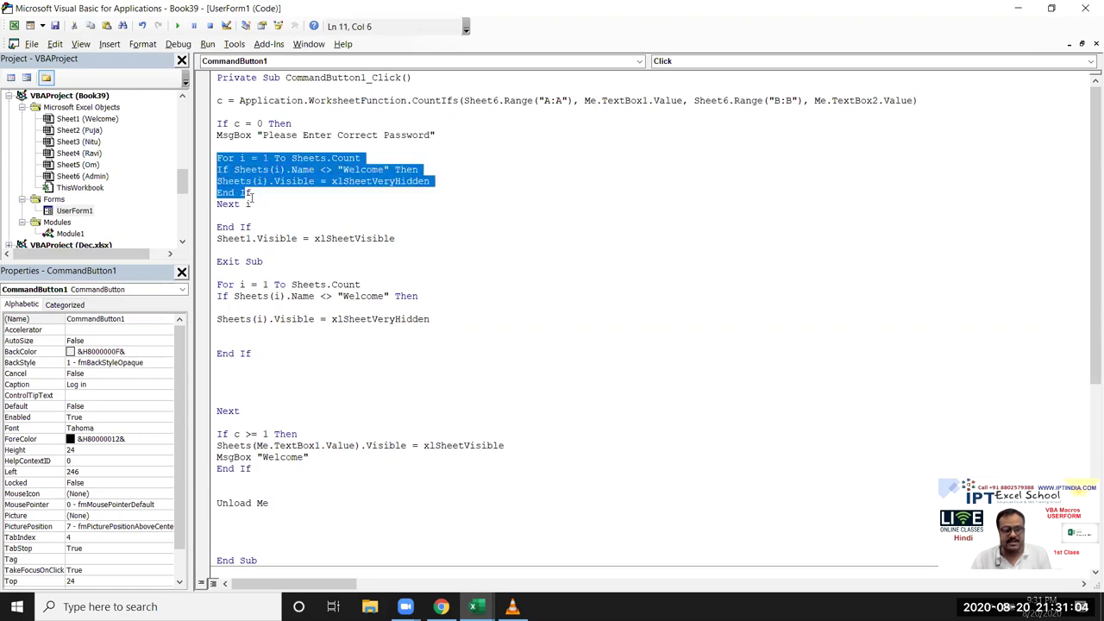
click(342, 201)
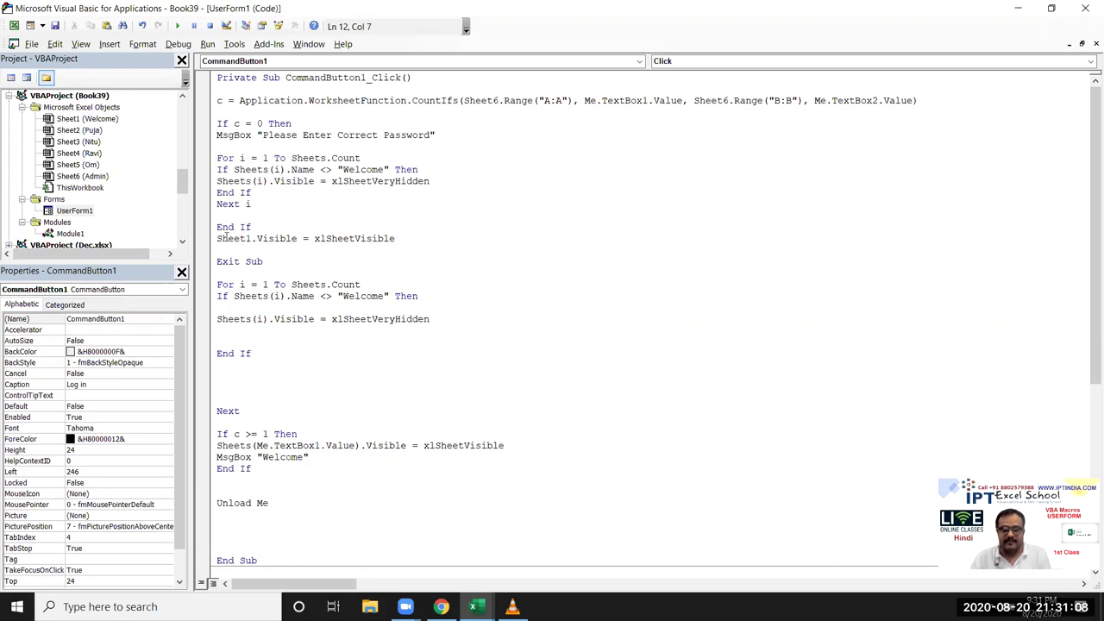
Move the Sheet1.Visible = xlSheetVisible line up to the empty line under CountIfs
drag(217, 239, 398, 238)
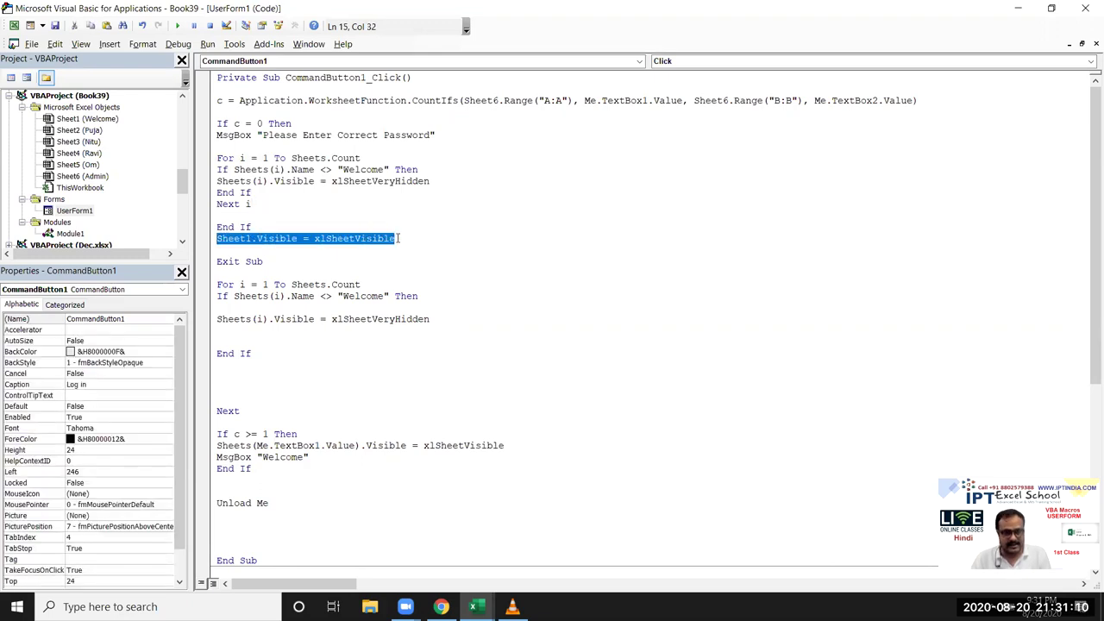
key(ctrl+x)
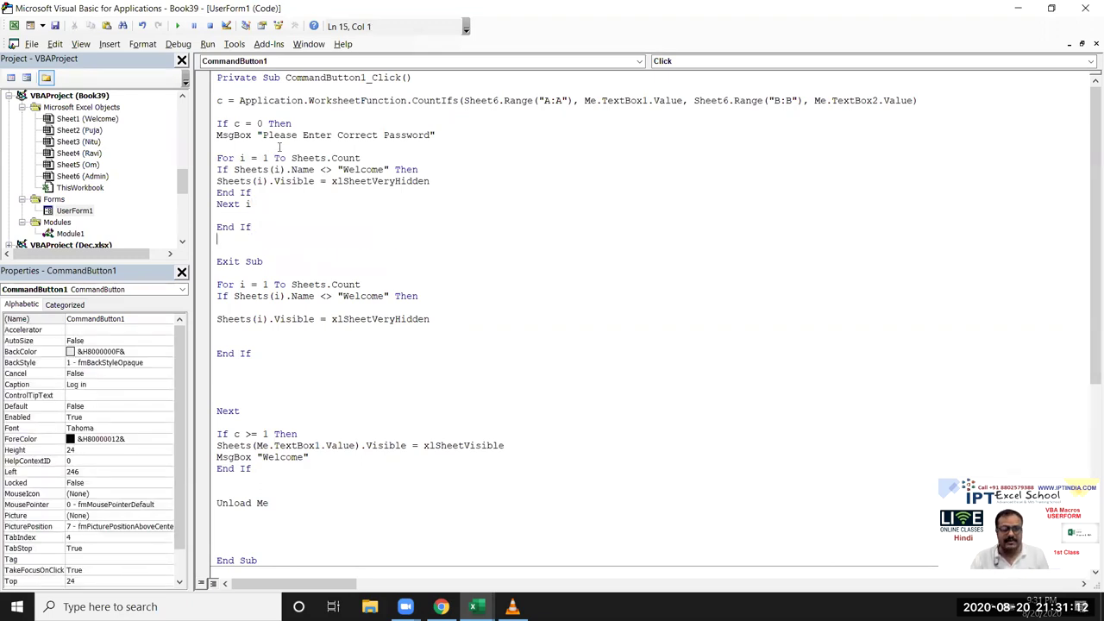
click(252, 112)
key(ctrl+v)
click(329, 218)
click(277, 249)
Highlight the wrong-password block, the c comparison, the hiding loop and the If c >= 1 block
mouse_move(263, 262)
mouse_down()
mouse_move(215, 147)
mouse_move(216, 100)
mouse_up()
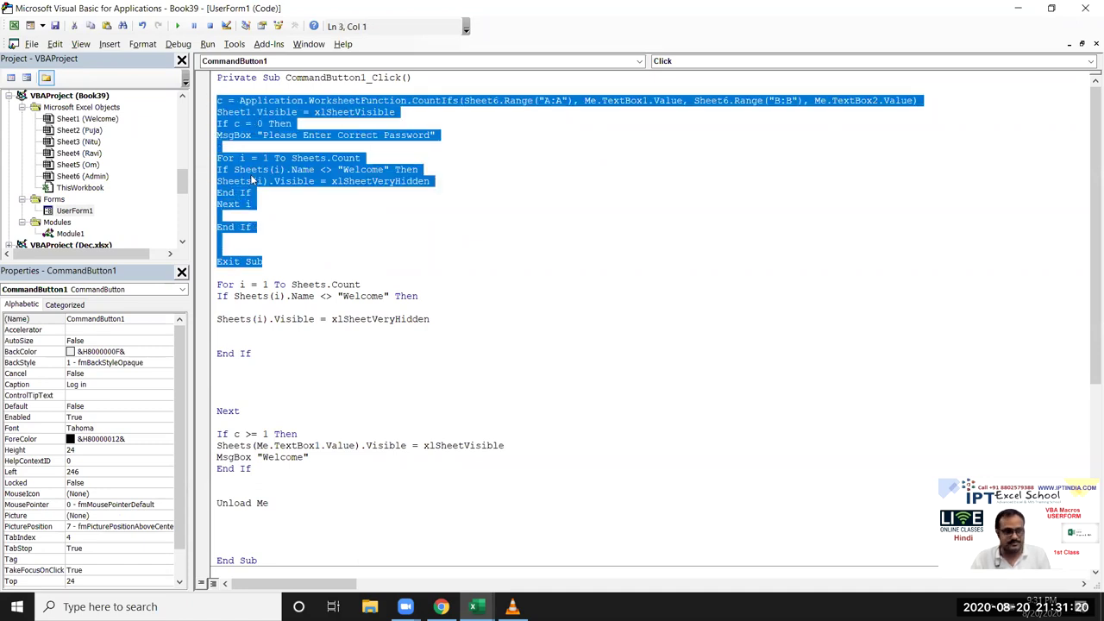
scroll(382, 259, down, 1)
scroll(382, 259, up, 1)
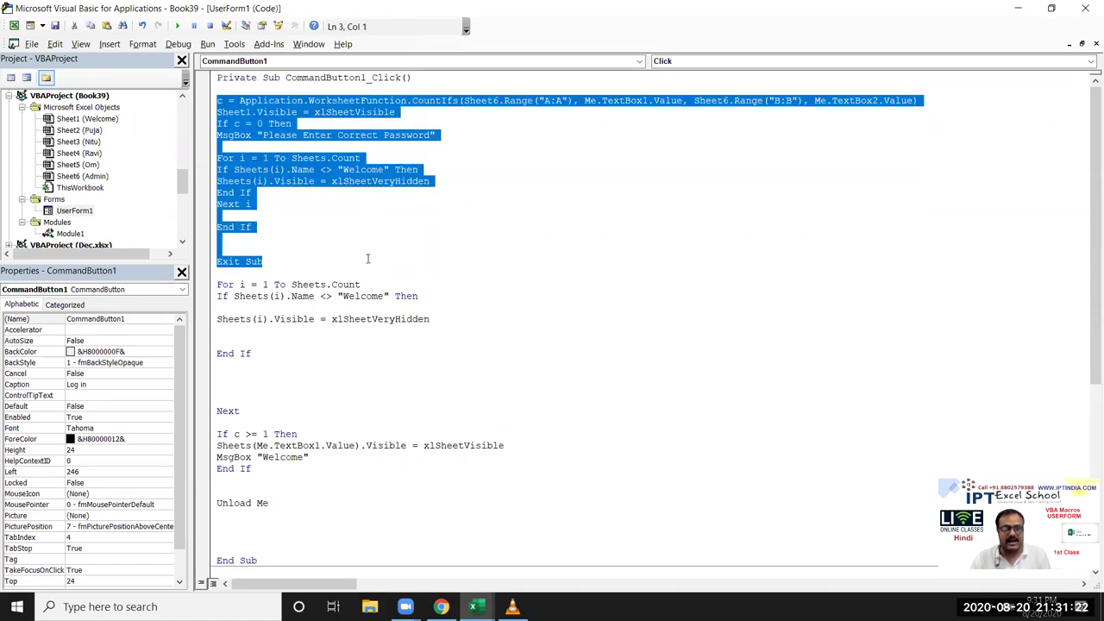
click(380, 271)
drag(233, 123, 259, 125)
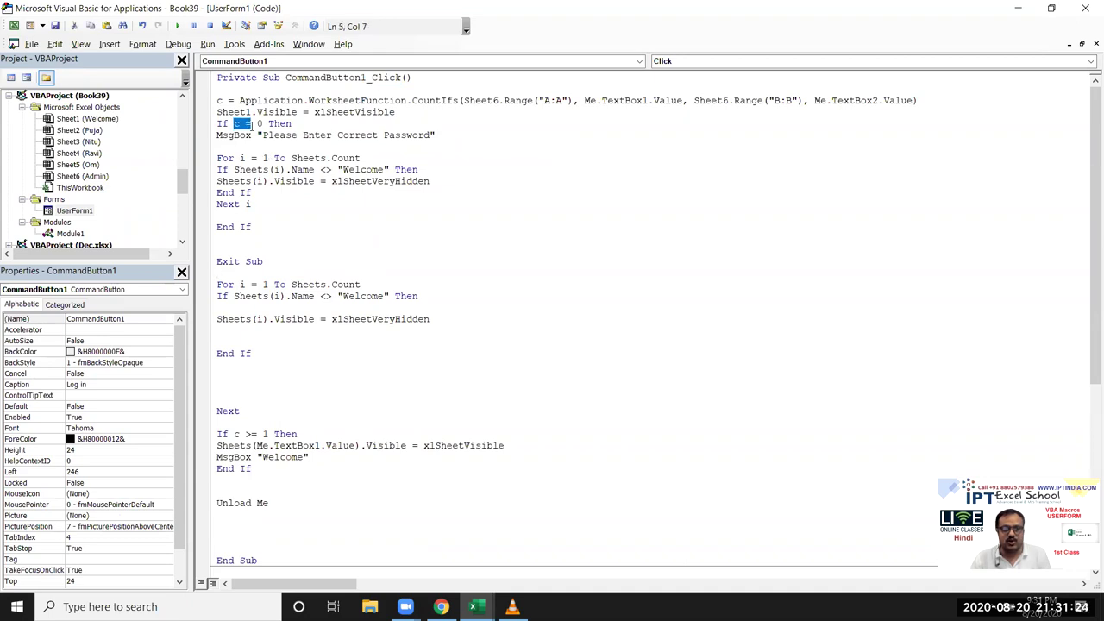
scroll(343, 259, down, 2)
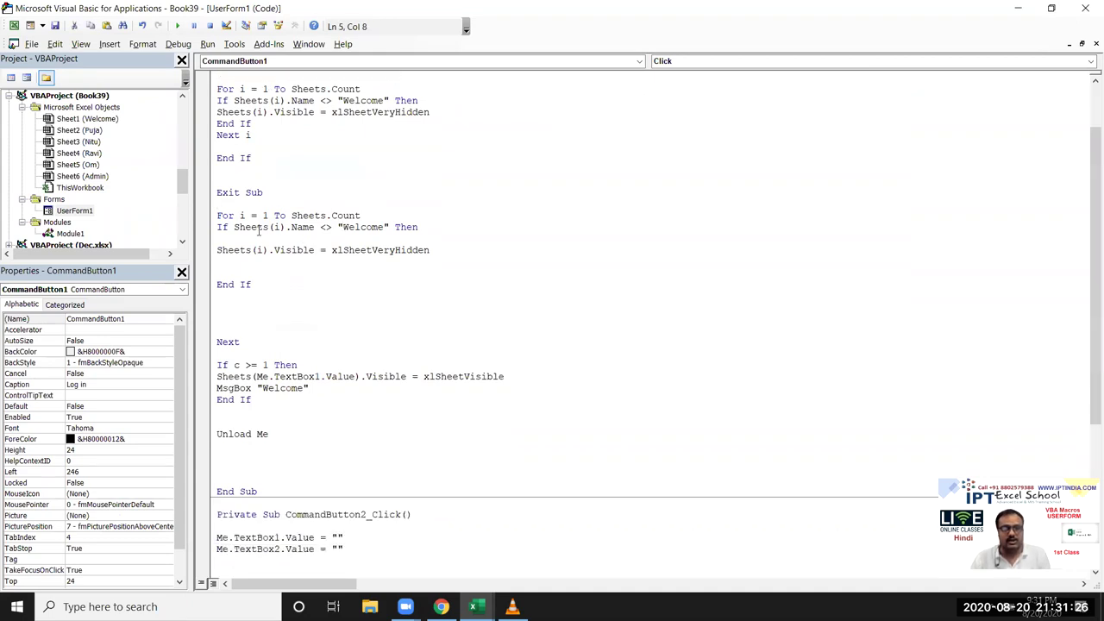
mouse_move(219, 212)
mouse_down()
mouse_move(393, 245)
mouse_move(432, 267)
mouse_move(429, 286)
mouse_up()
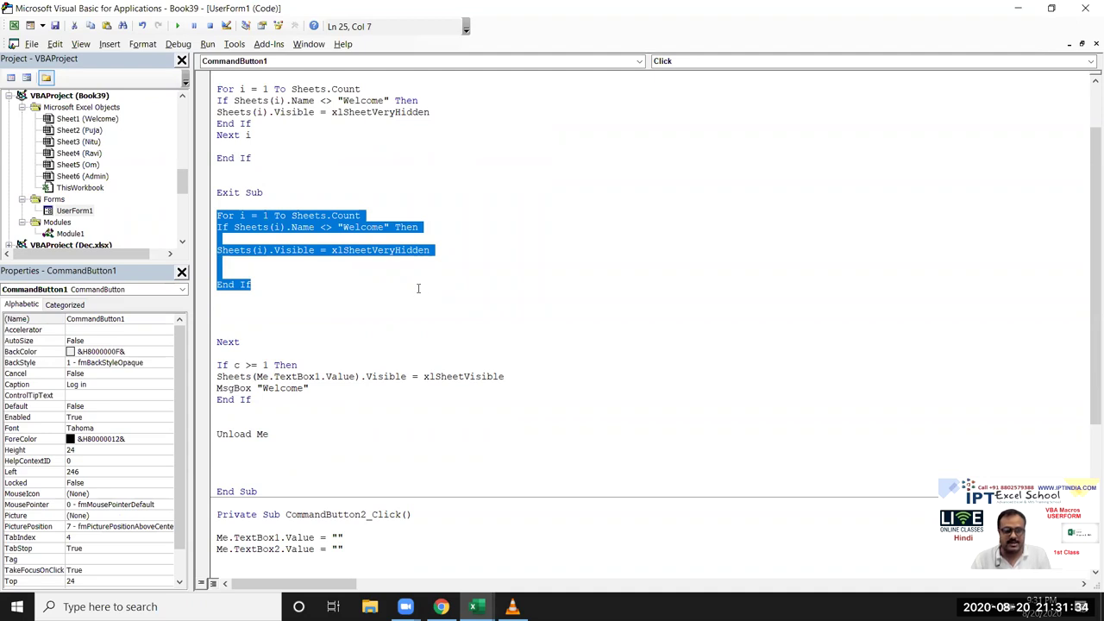
drag(278, 405, 305, 347)
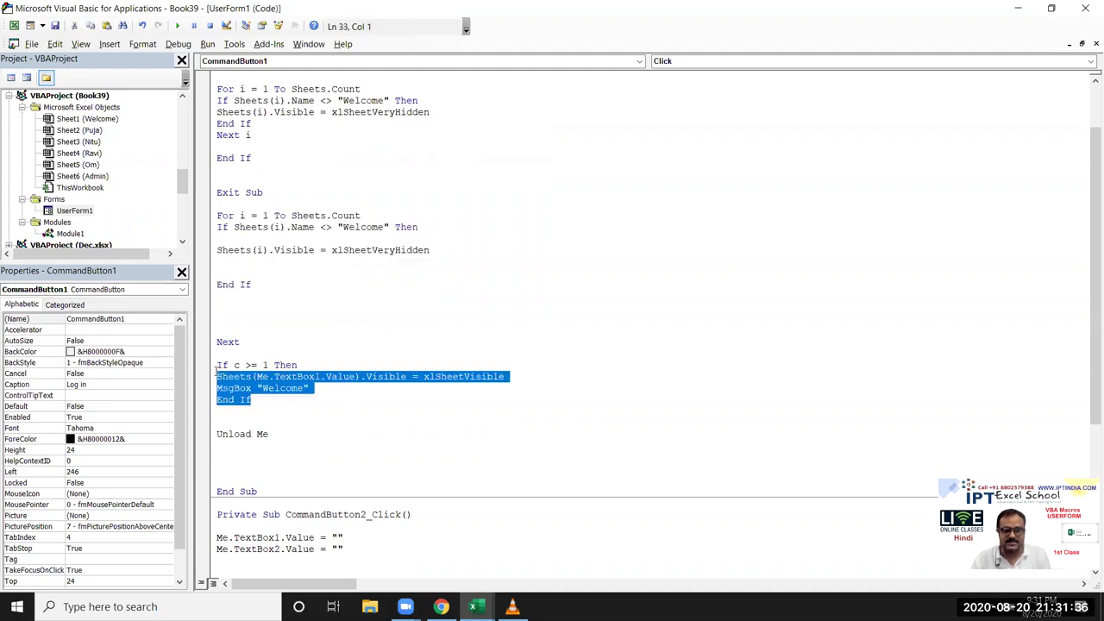
scroll(304, 346, up, 2)
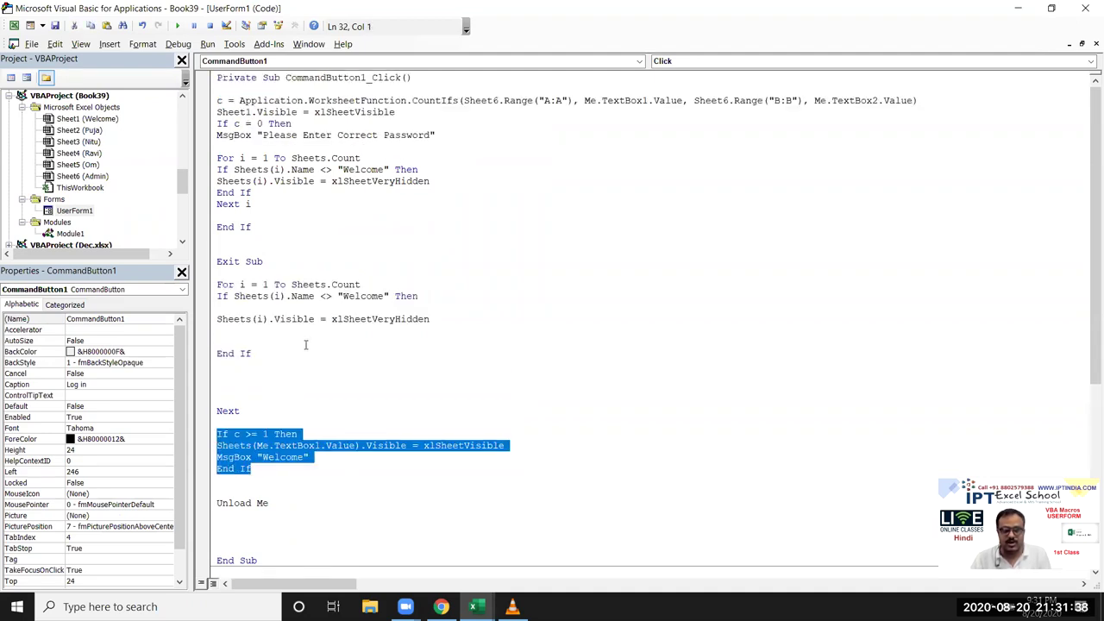
scroll(306, 345, down, 2)
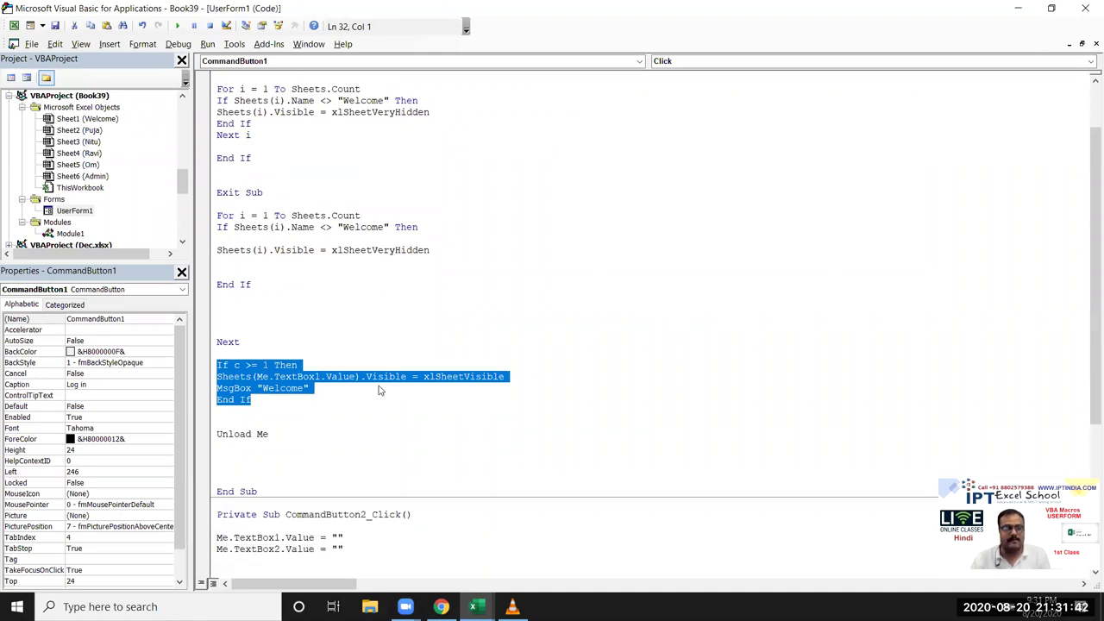
click(301, 389)
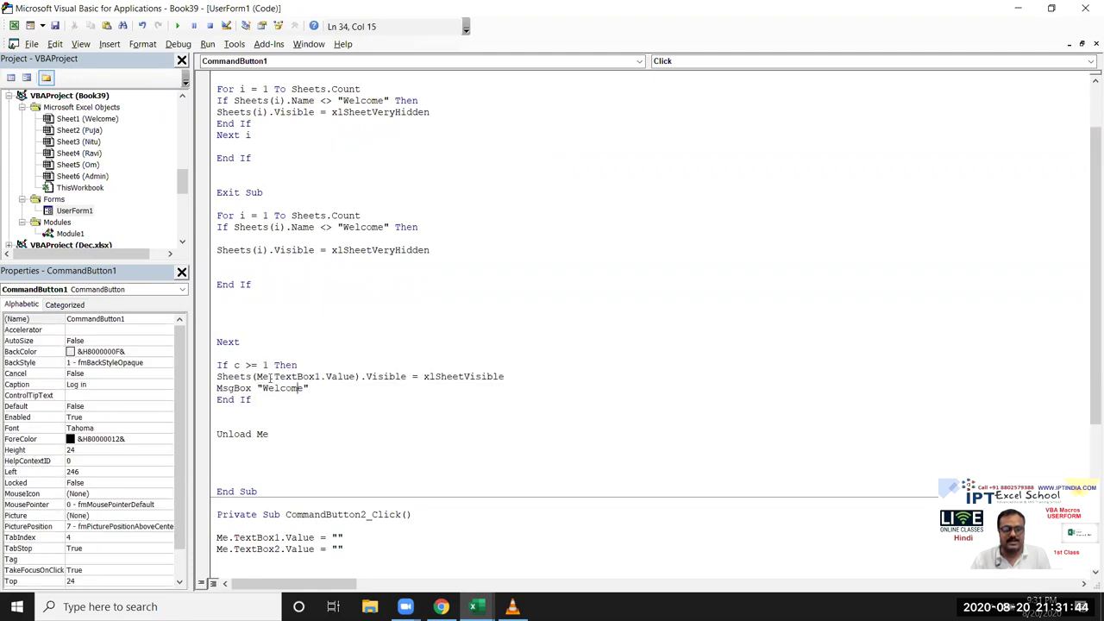
Highlight TextBox1, xlSheetVisible, Welcome and Unload Me, then select ThisWorkbook in the project tree
drag(273, 377, 326, 380)
double_click(464, 377)
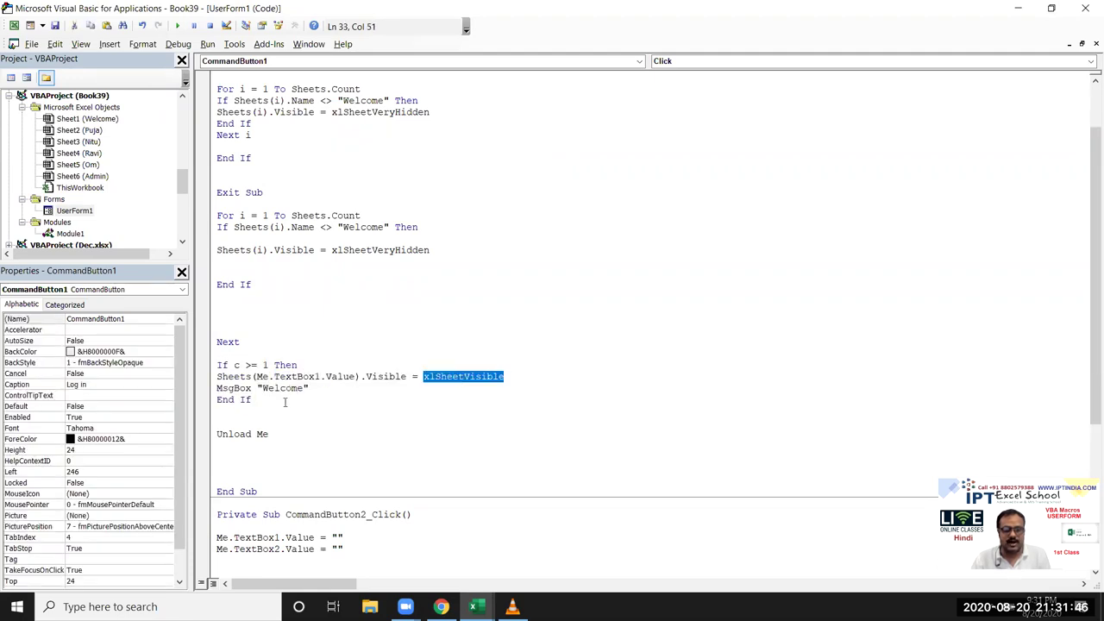
double_click(276, 389)
click(258, 409)
drag(258, 409, 216, 377)
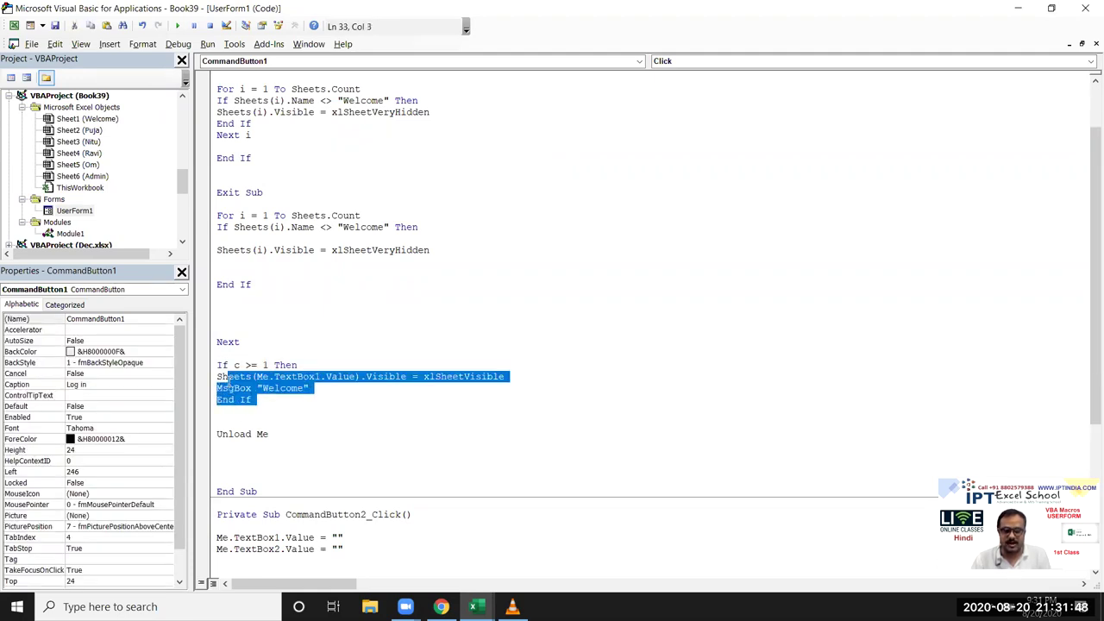
click(294, 445)
drag(274, 434, 261, 434)
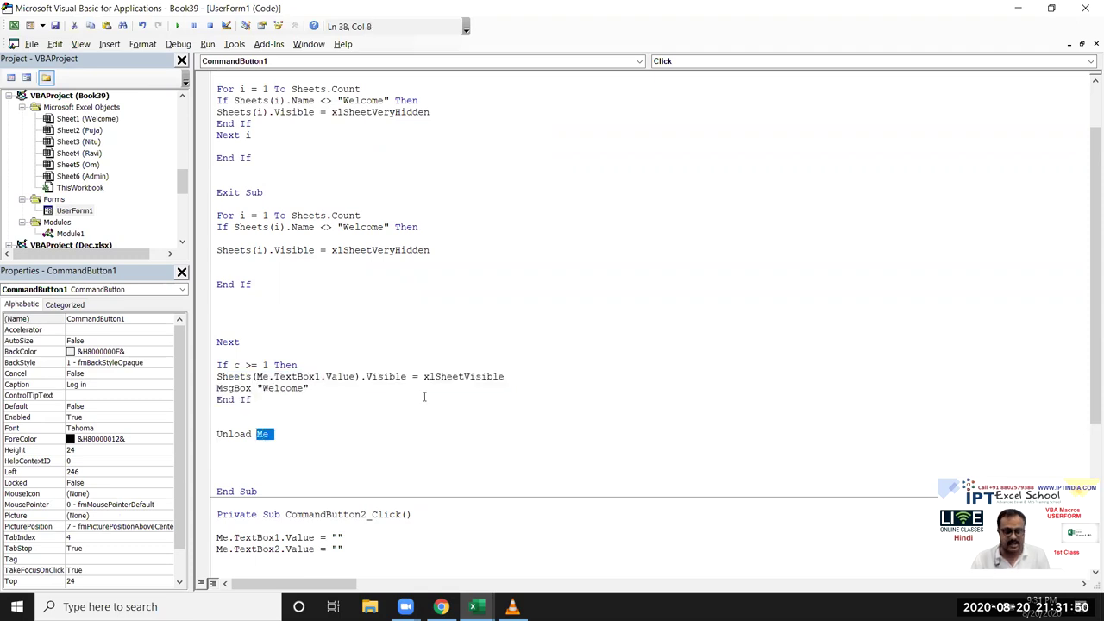
click(509, 298)
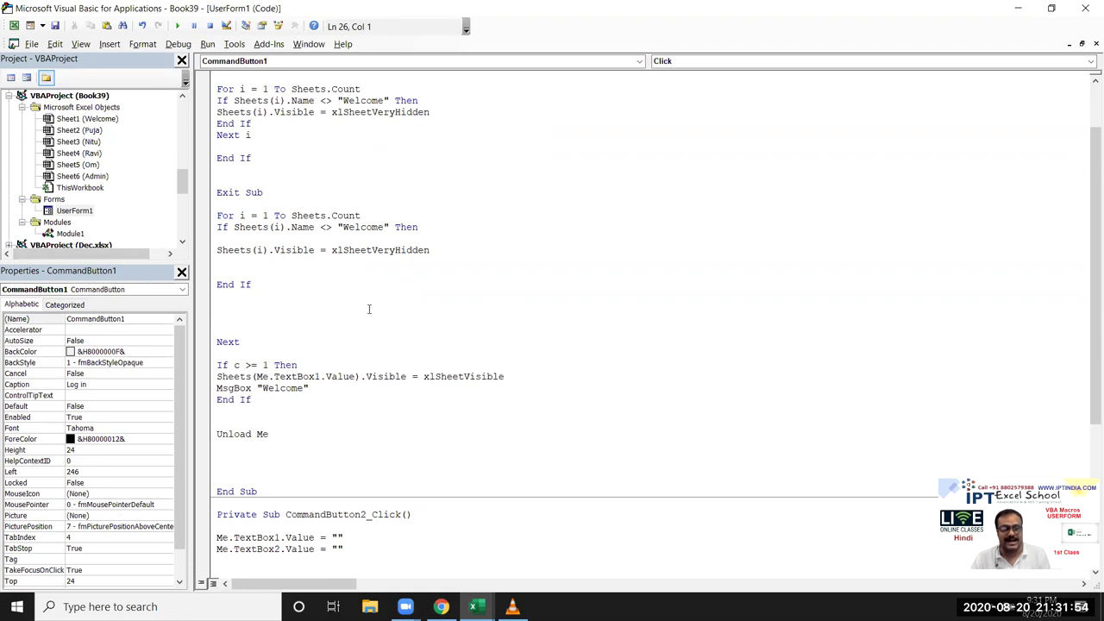
scroll(370, 308, up, 2)
click(73, 190)
Create a Workbook_Open procedure in ThisWorkbook that calls UserForm1.Show, then return to Excel
double_click(76, 189)
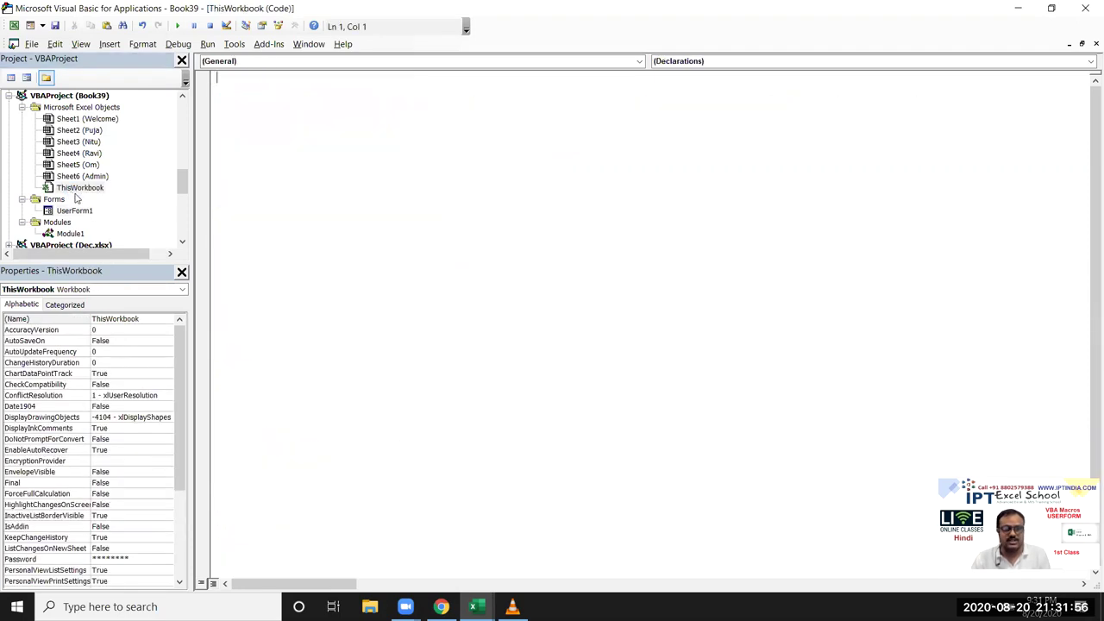
click(251, 60)
click(243, 83)
key(Return)
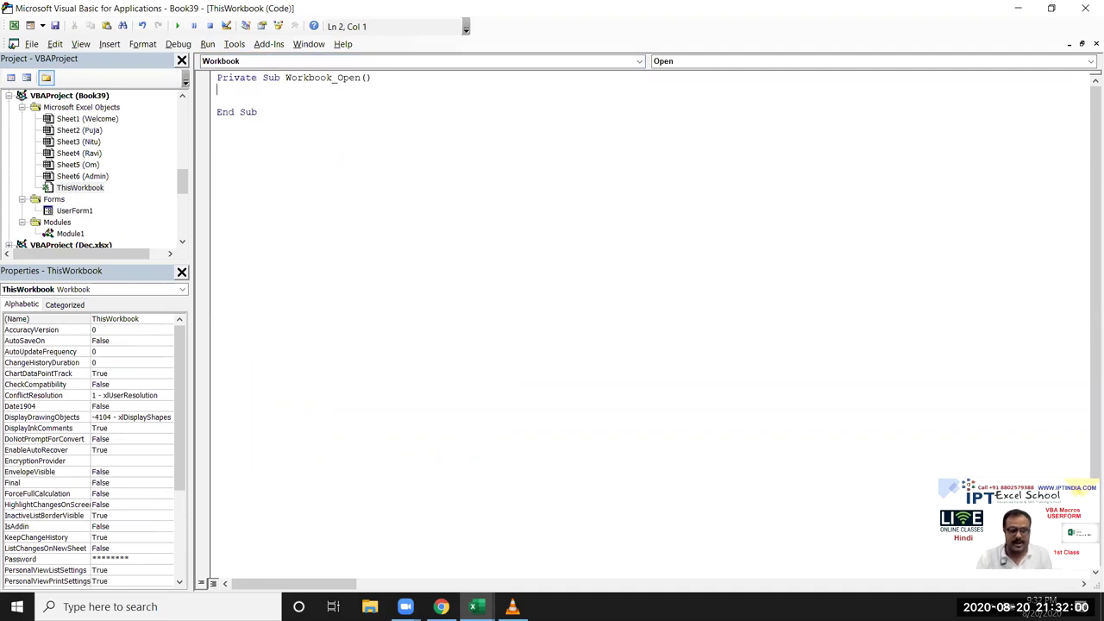
text(userform1)
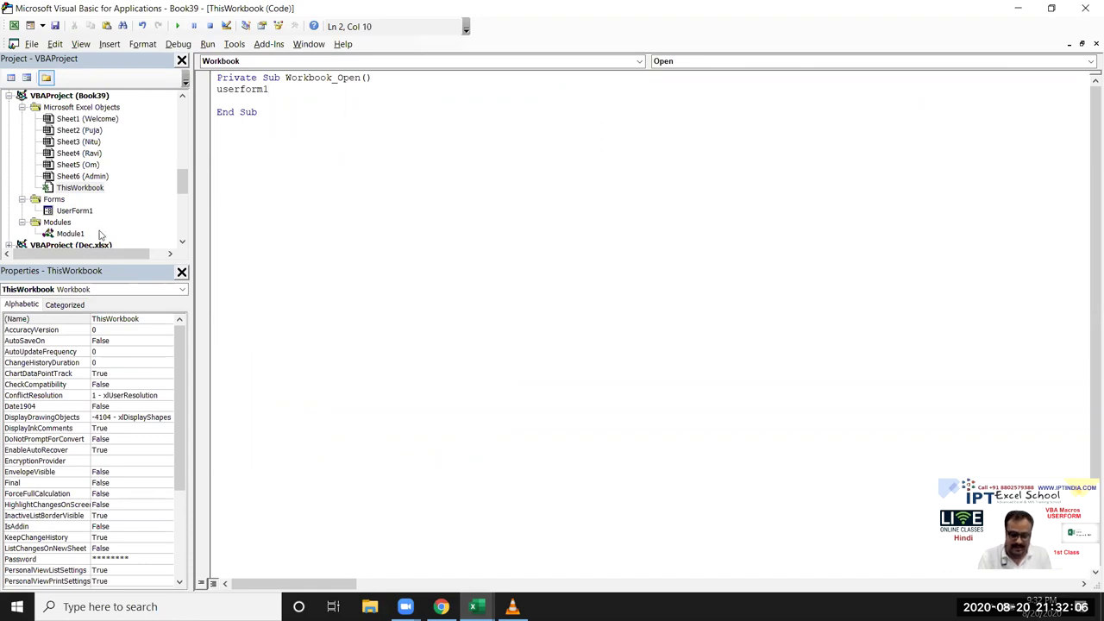
text(.sho)
key(Tab)
click(275, 268)
key(alt+F11)
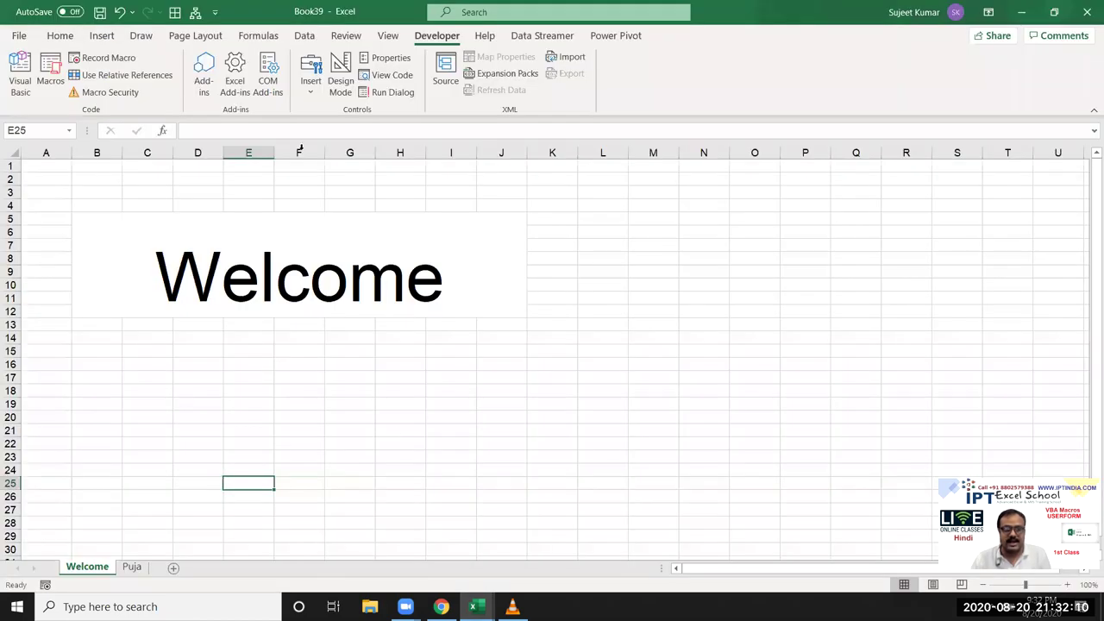
Draw an ActiveX command button over L2:N3 and caption it 'Log in'
click(308, 98)
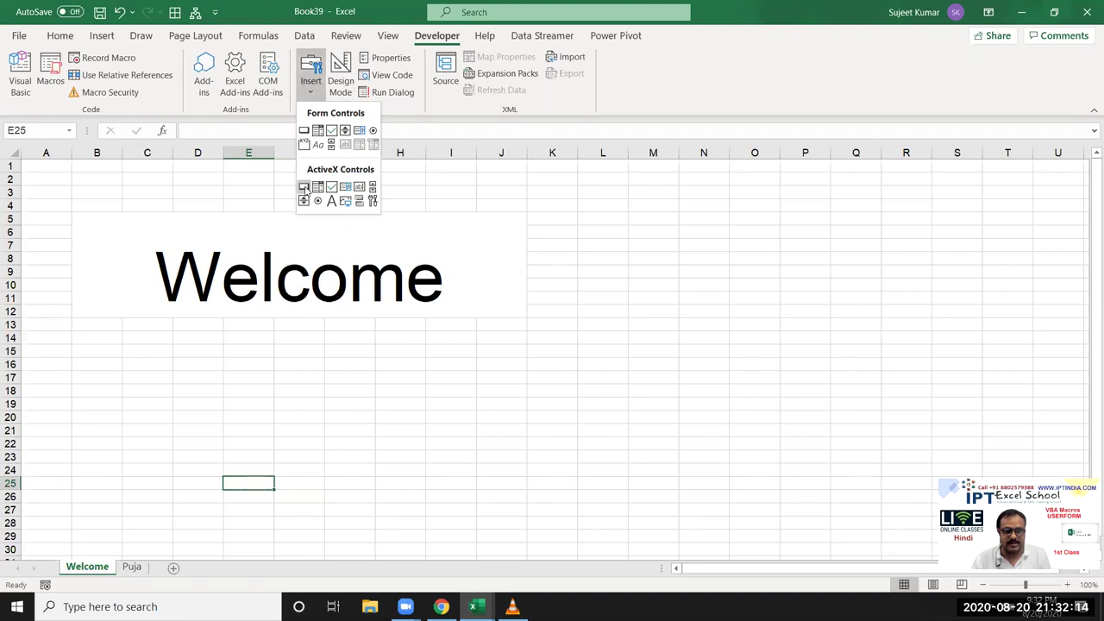
click(304, 187)
drag(588, 181, 713, 210)
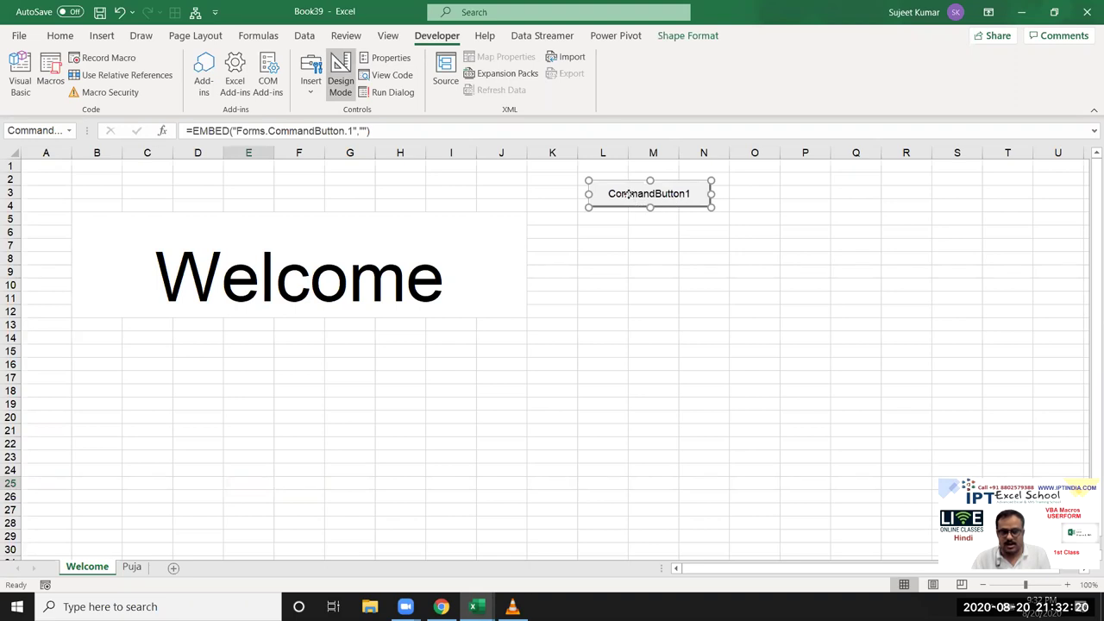
right_click(629, 196)
mouse_move(759, 317)
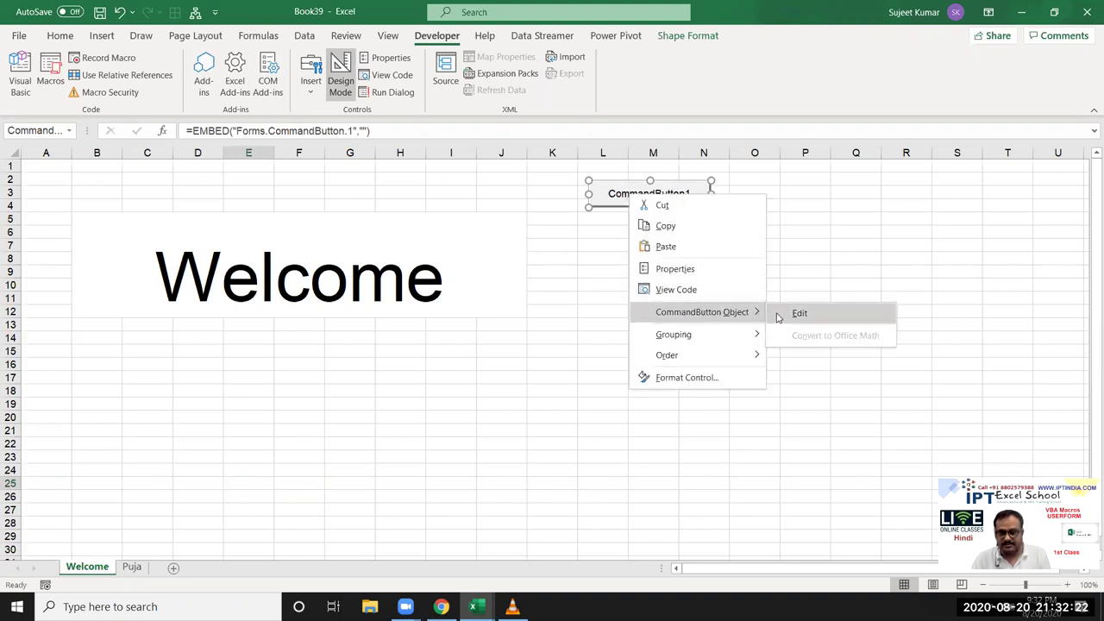
click(798, 313)
key(BackSpace)
key(BackSpace)
key(BackSpace)
key(BackSpace)
key(BackSpace)
key(BackSpace)
key(BackSpace)
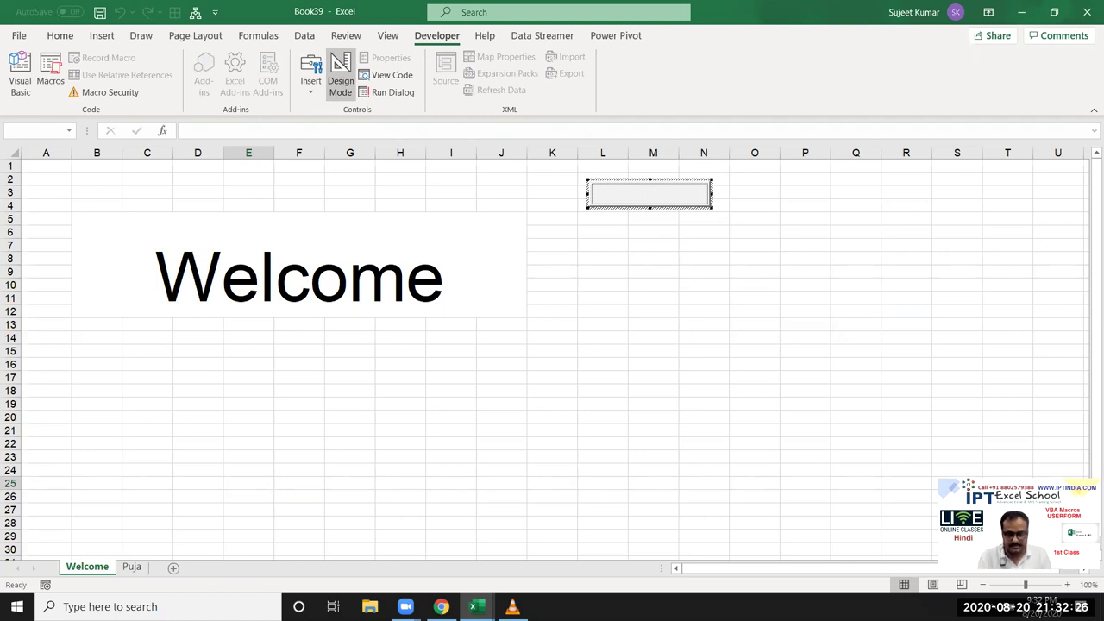
text(Log in)
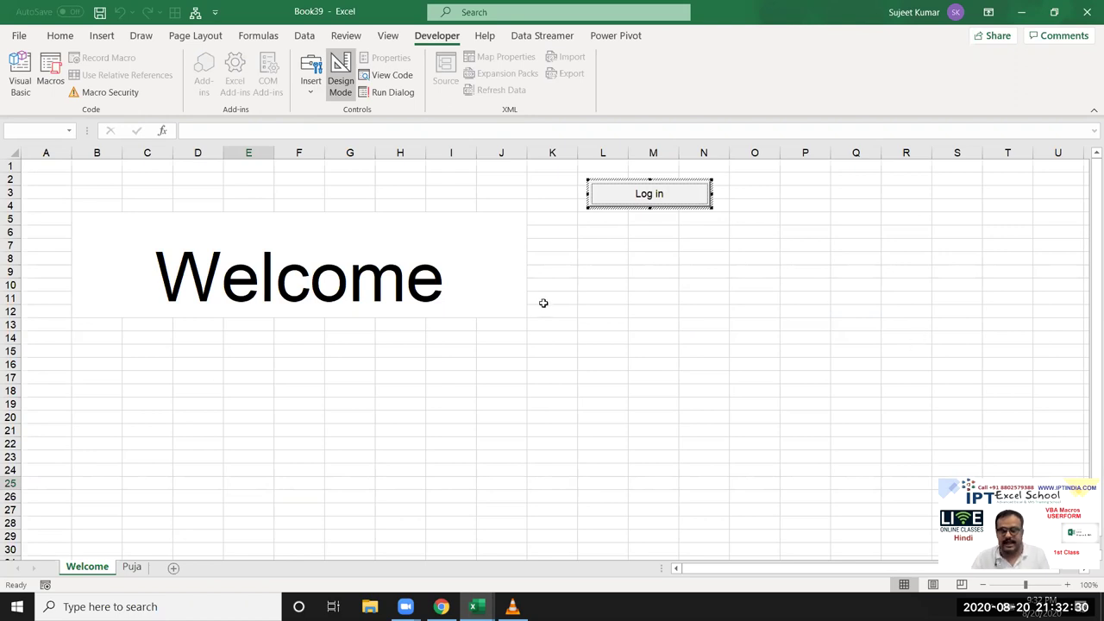
click(543, 302)
Give the Log in button click code calling UserForm1.Show
double_click(642, 198)
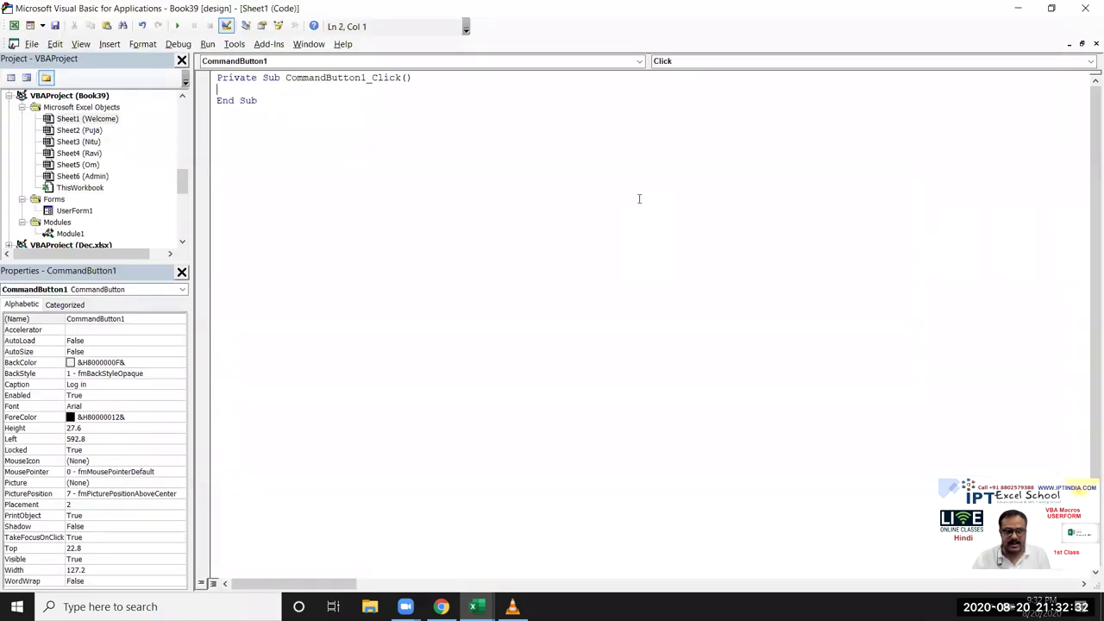
text(userform1.sh)
key(Tab)
click(566, 187)
Leave design mode and open the login form from the sheet's Log in button
key(alt+F11)
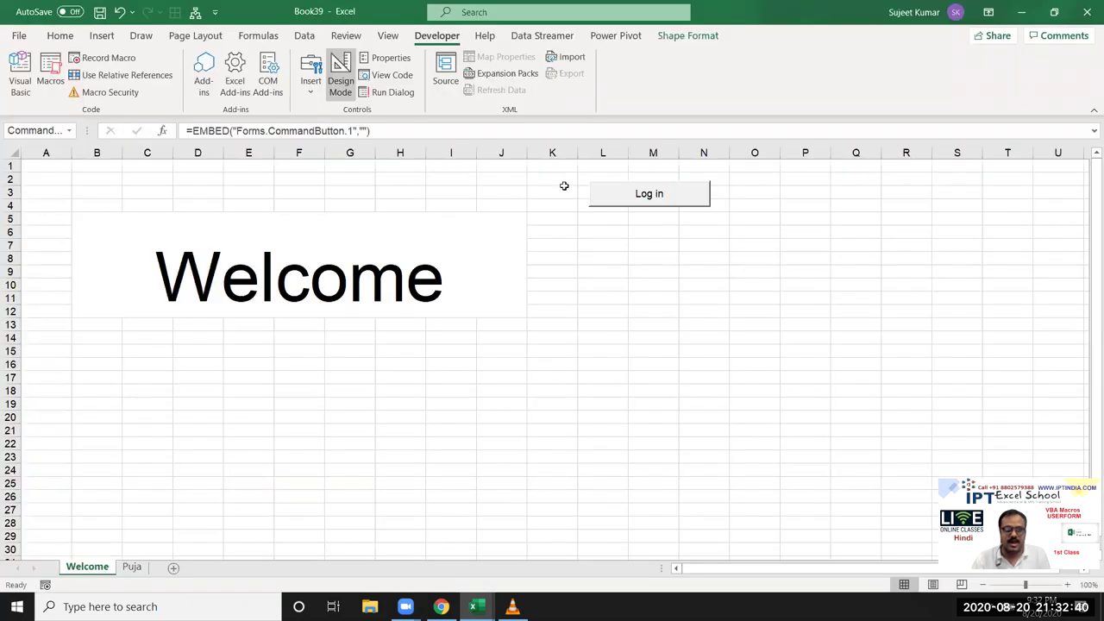
click(621, 313)
click(341, 73)
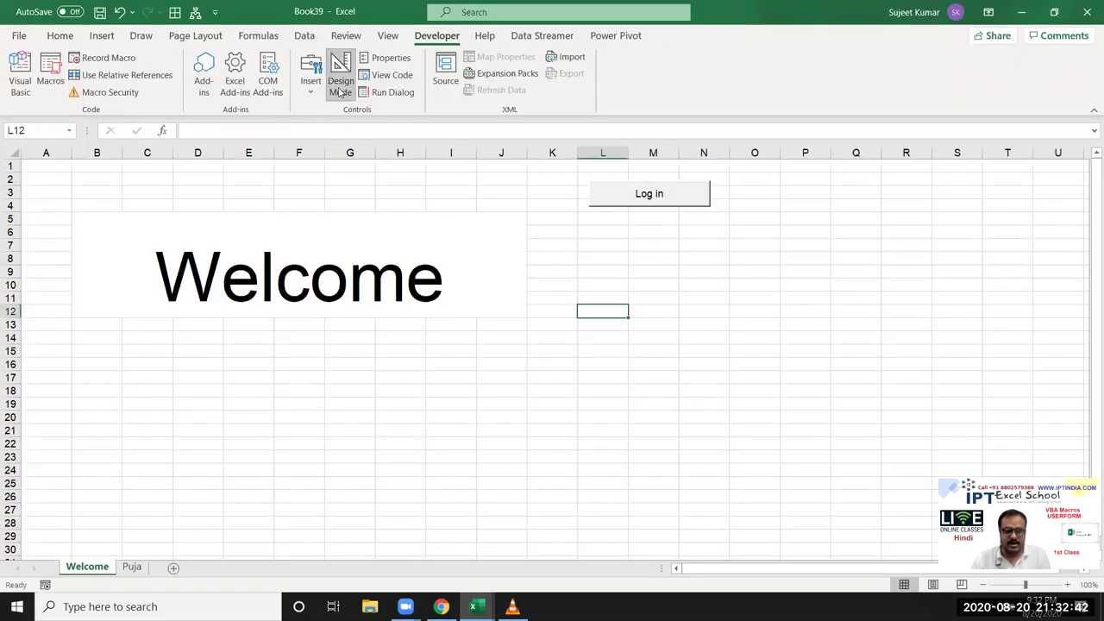
click(673, 255)
click(654, 199)
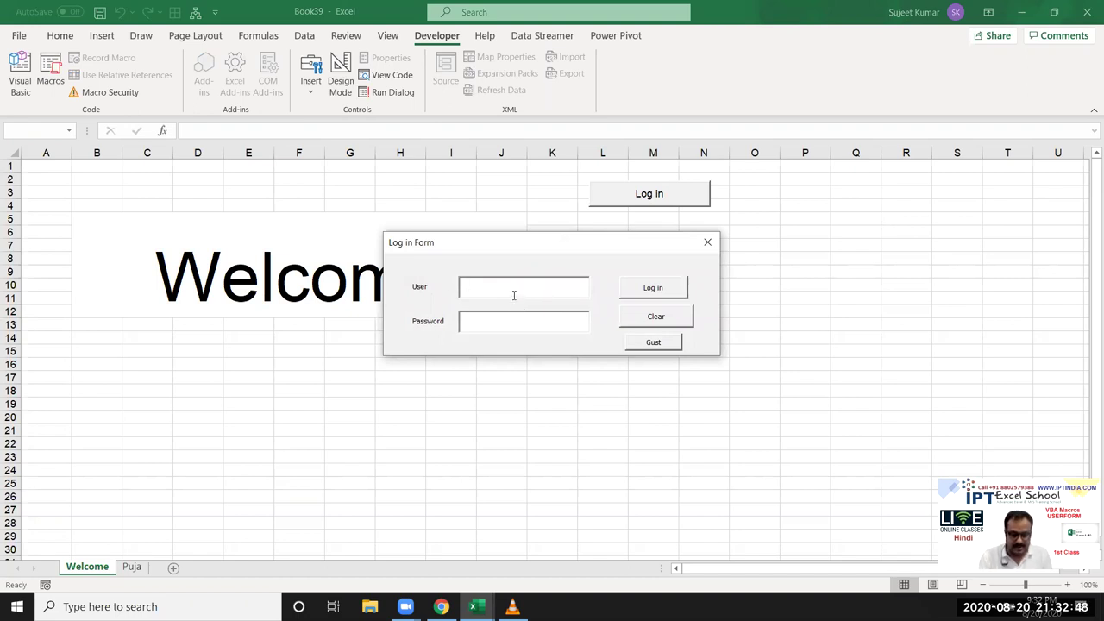
Enter the administrator user name and a password, then submit the login
text(admin)
key(Tab)
text(123567)
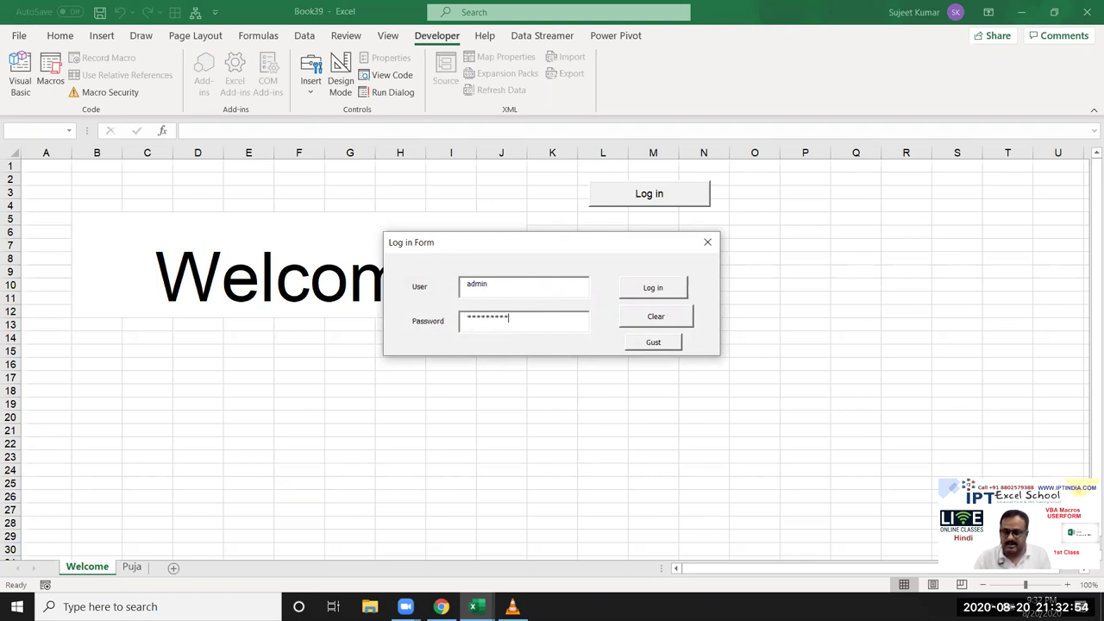
key(ctrl+a)
key(BackSpace)
text(1245)
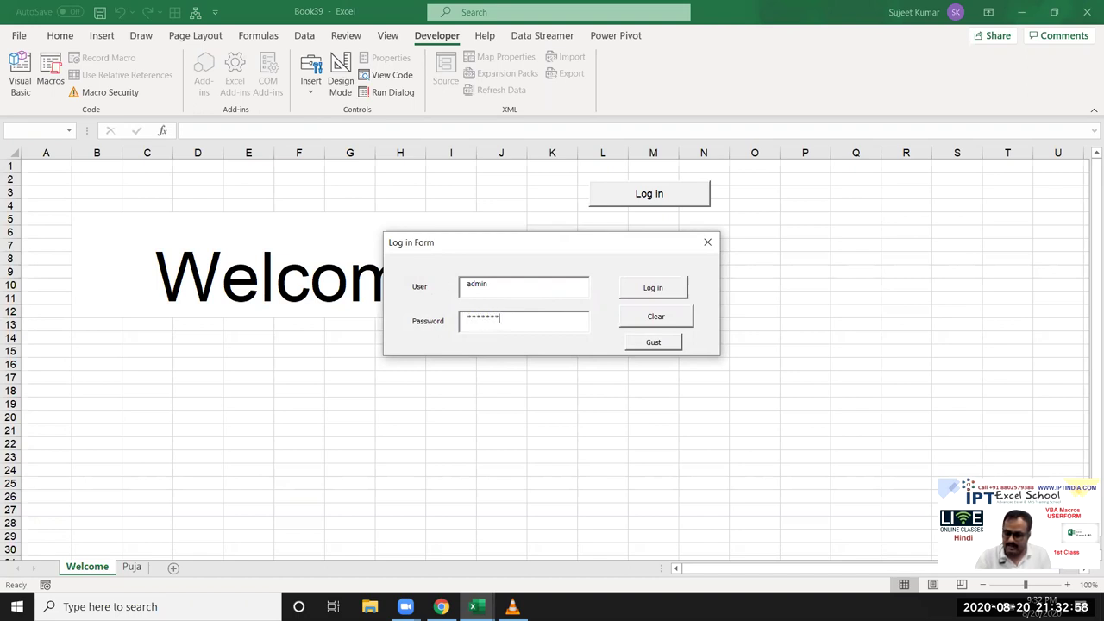
click(678, 294)
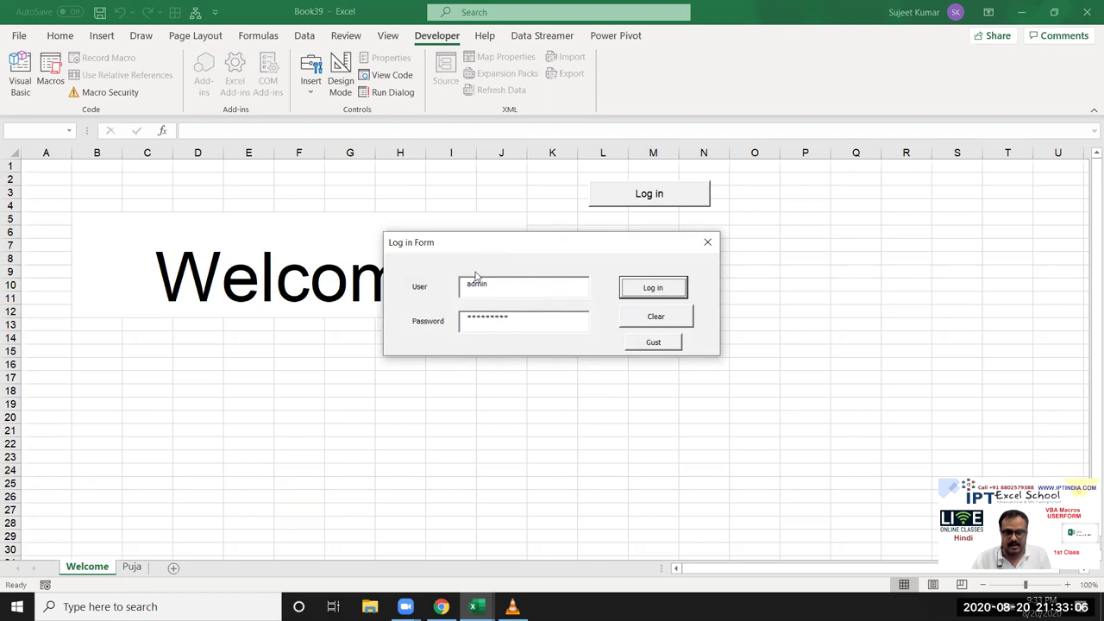
Move the form left, resubmit, clear both fields and close the form
drag(476, 251, 373, 268)
click(407, 341)
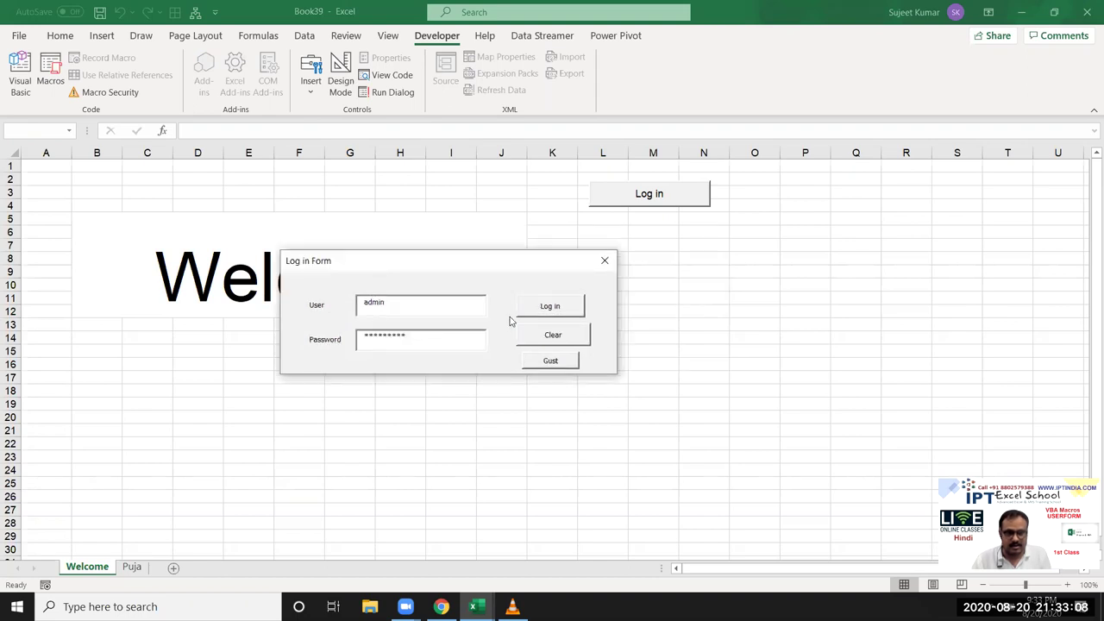
click(554, 310)
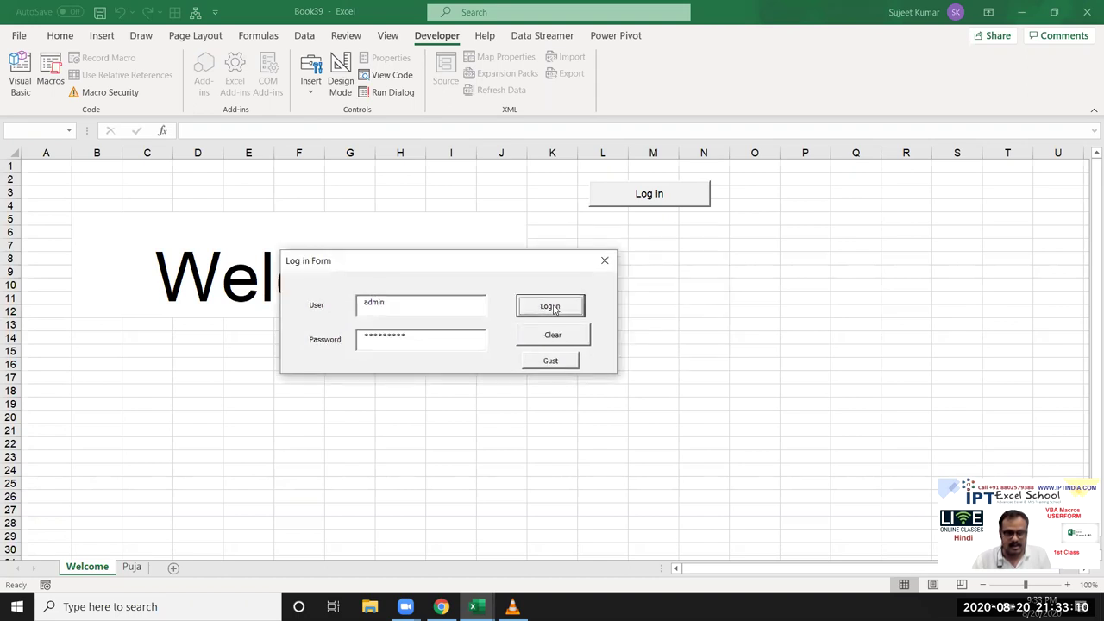
click(440, 335)
click(556, 341)
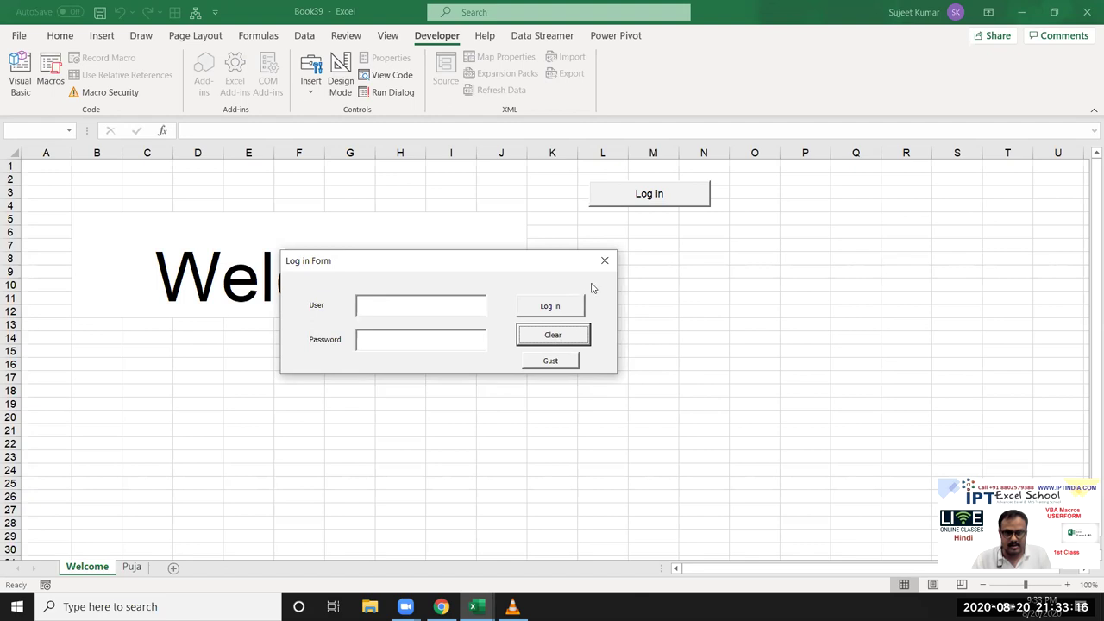
click(604, 260)
Cut Exit Sub from the Log in button code, paste it right after Next i, and return to Excel
key(alt+F11)
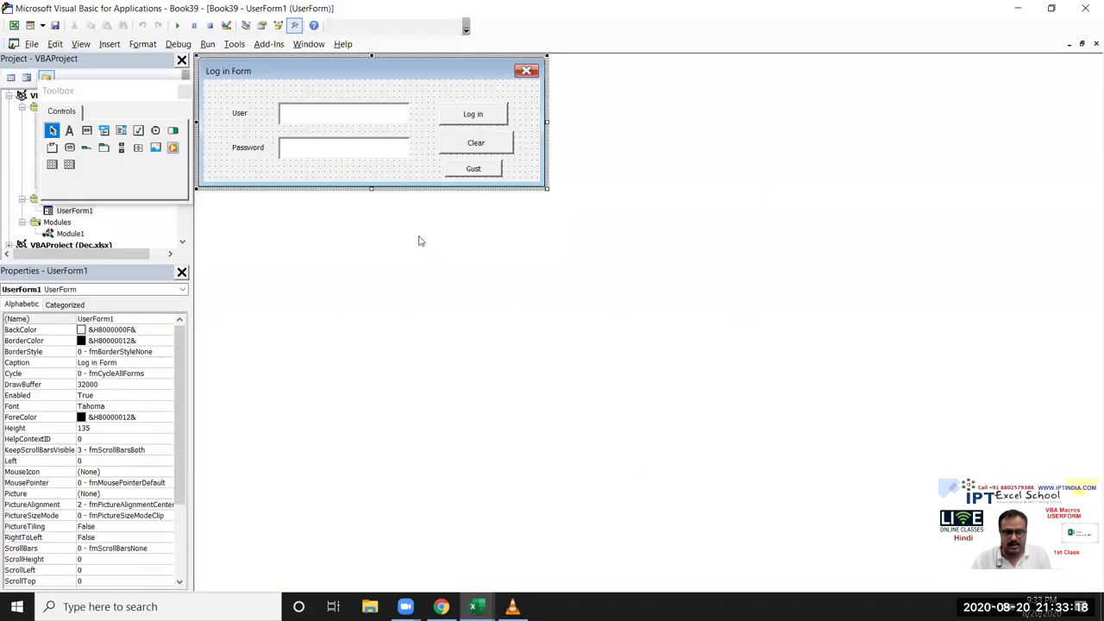
click(468, 121)
double_click(468, 121)
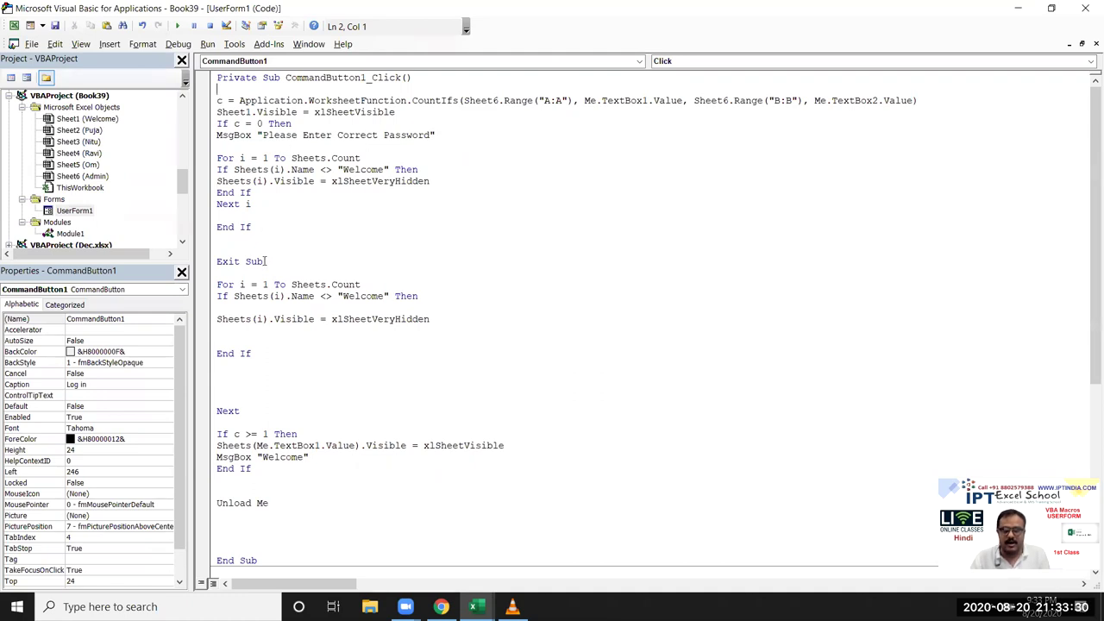
drag(267, 261, 204, 258)
key(ctrl+c)
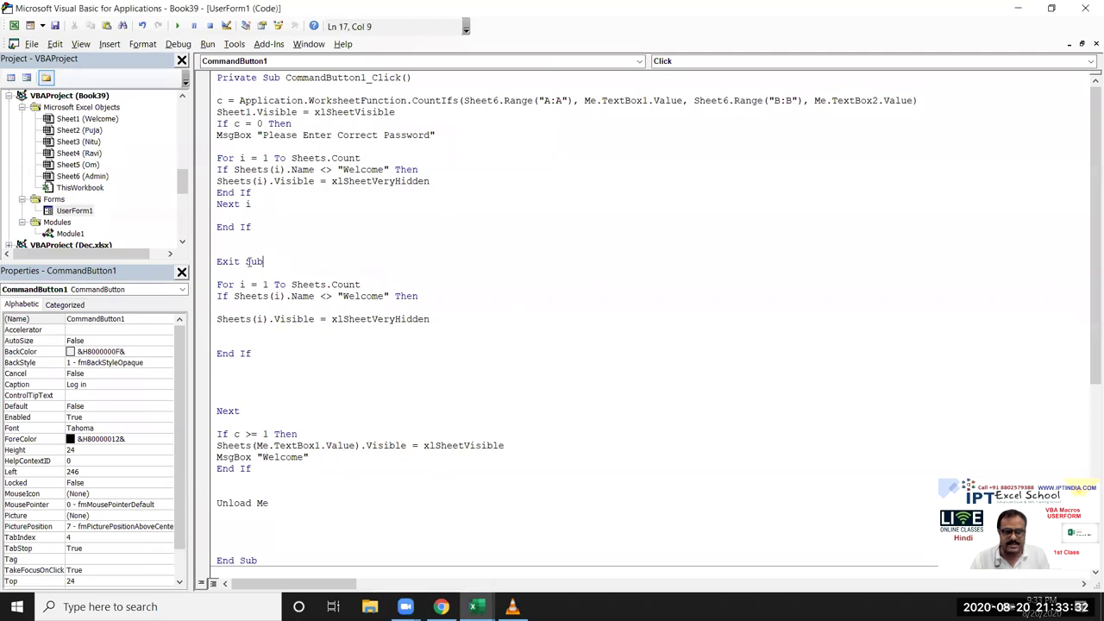
key(Delete)
click(232, 222)
key(ctrl+v)
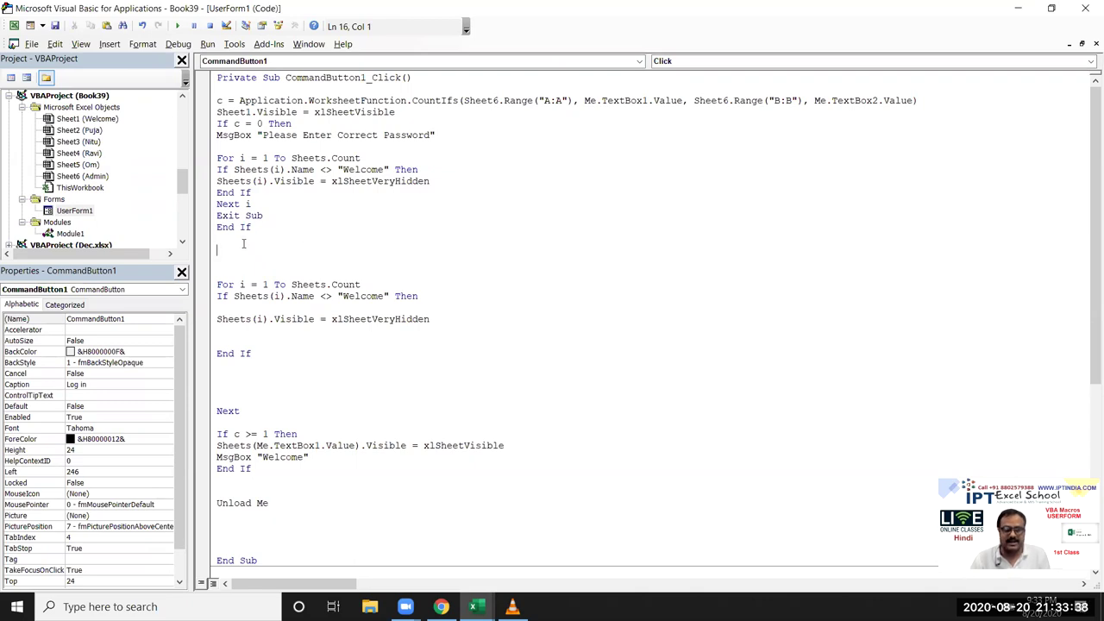
key(alt+F11)
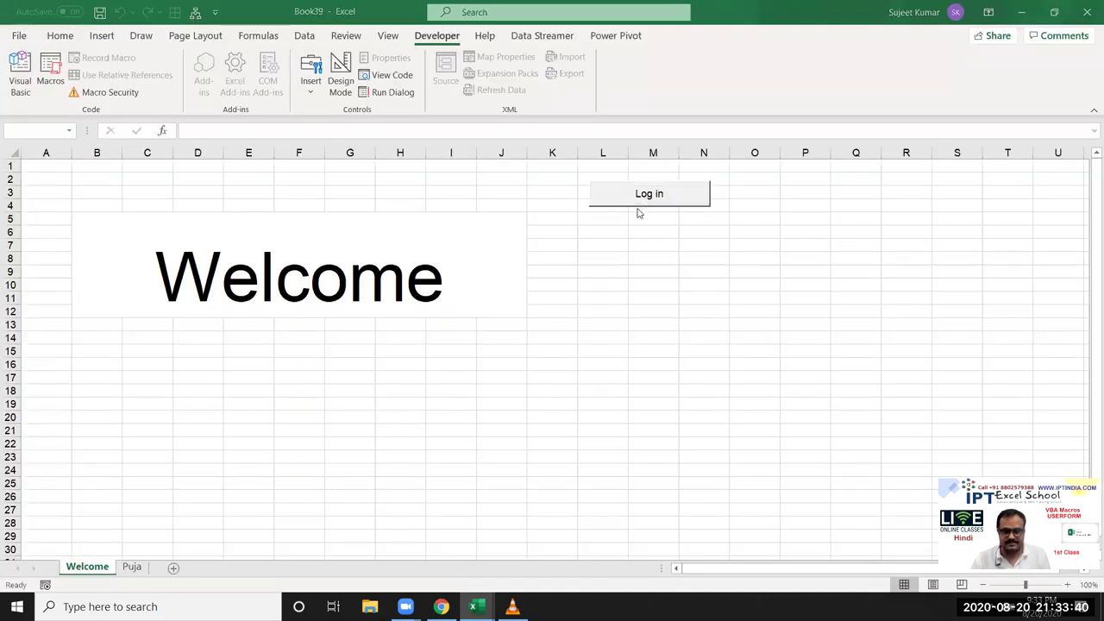
Log in through the sheet's button with the administrator credentials and dismiss the Welcome message
click(643, 196)
text(a)
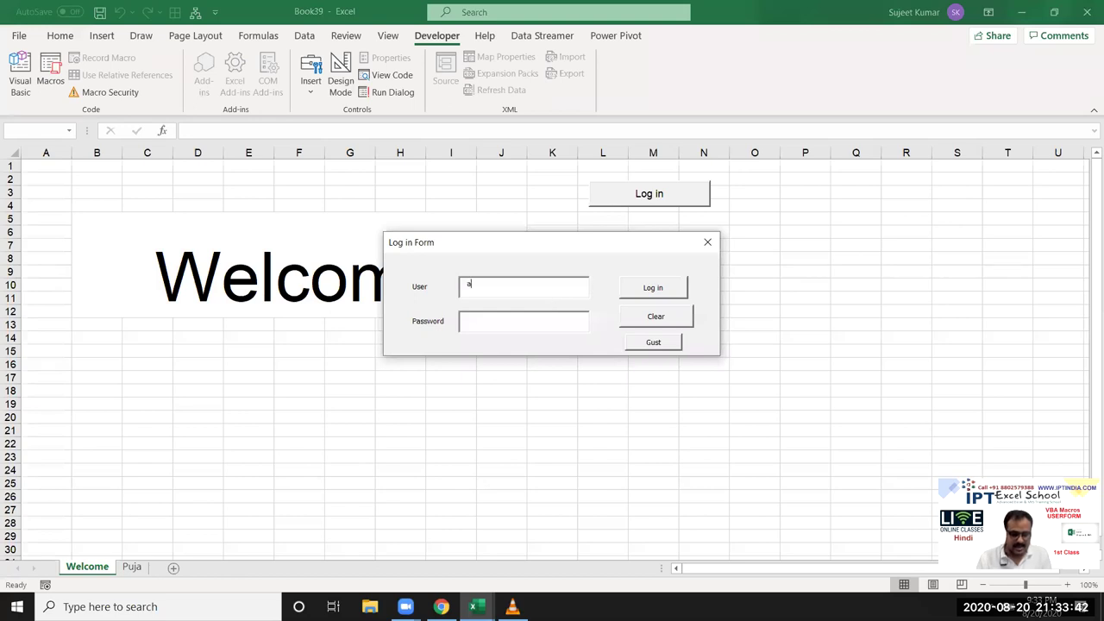
text(in)
key(Tab)
text(1)
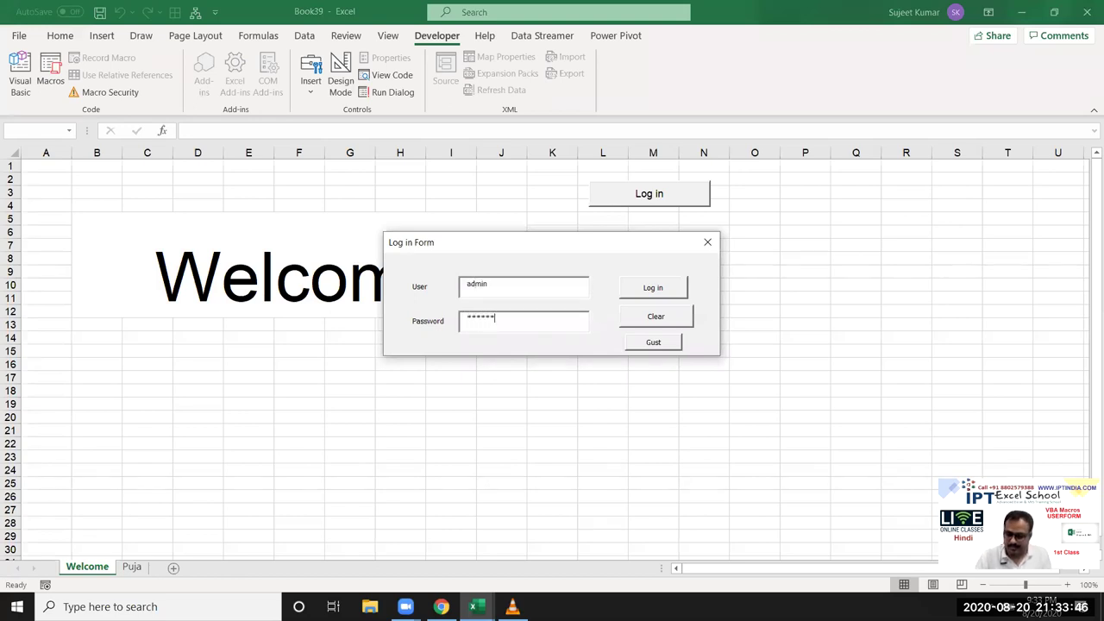
click(643, 295)
click(561, 351)
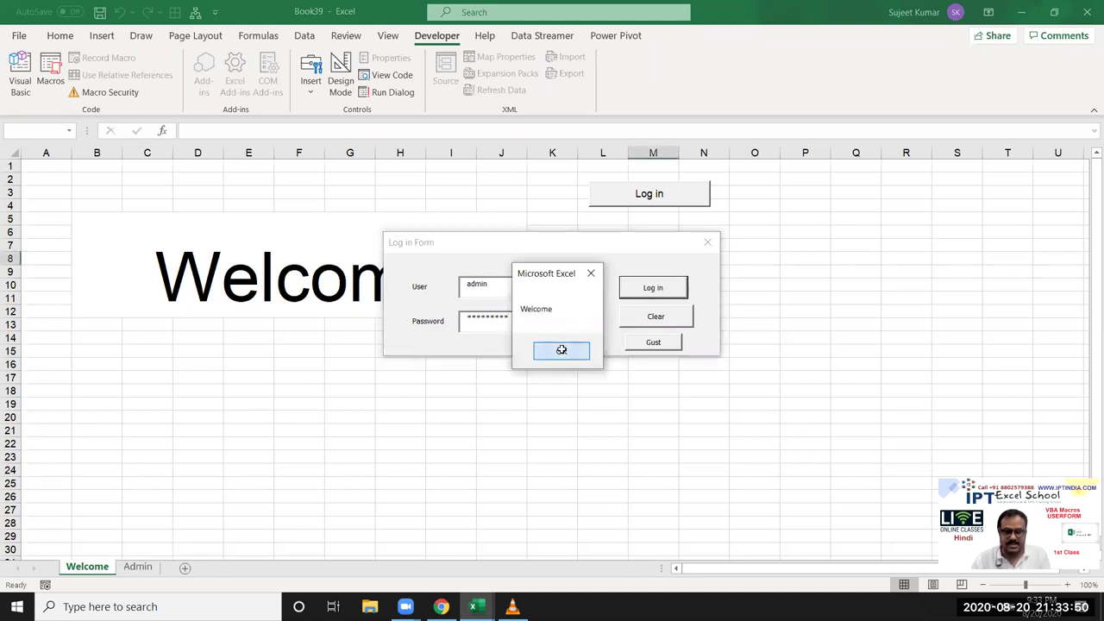
Check the revealed Admin sheet, return to Welcome, and start saving with Ctrl+S
click(149, 566)
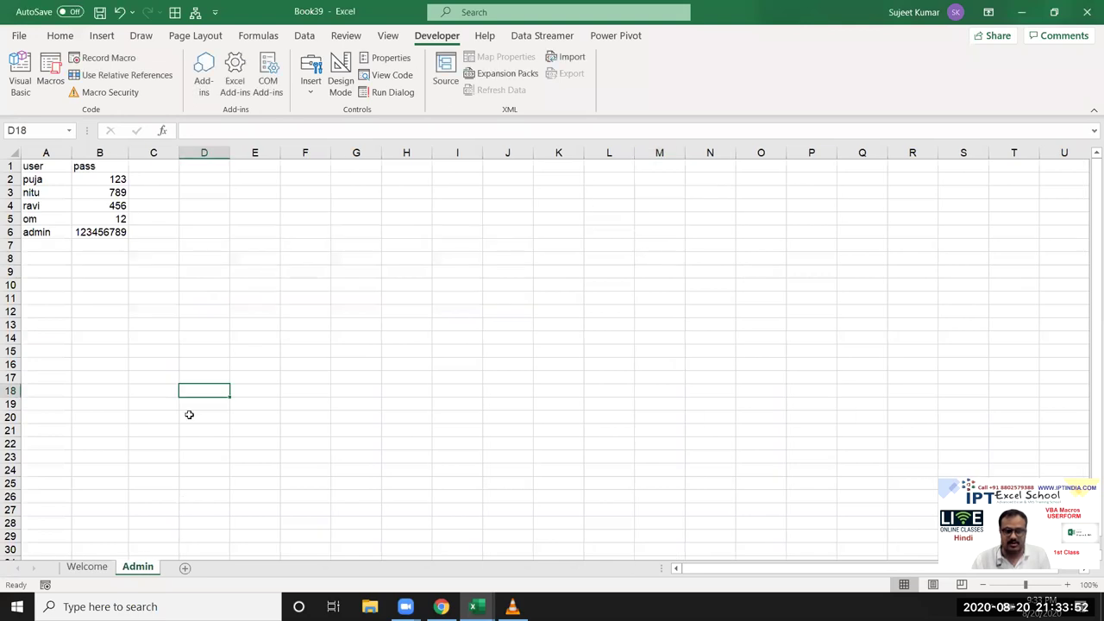
click(89, 567)
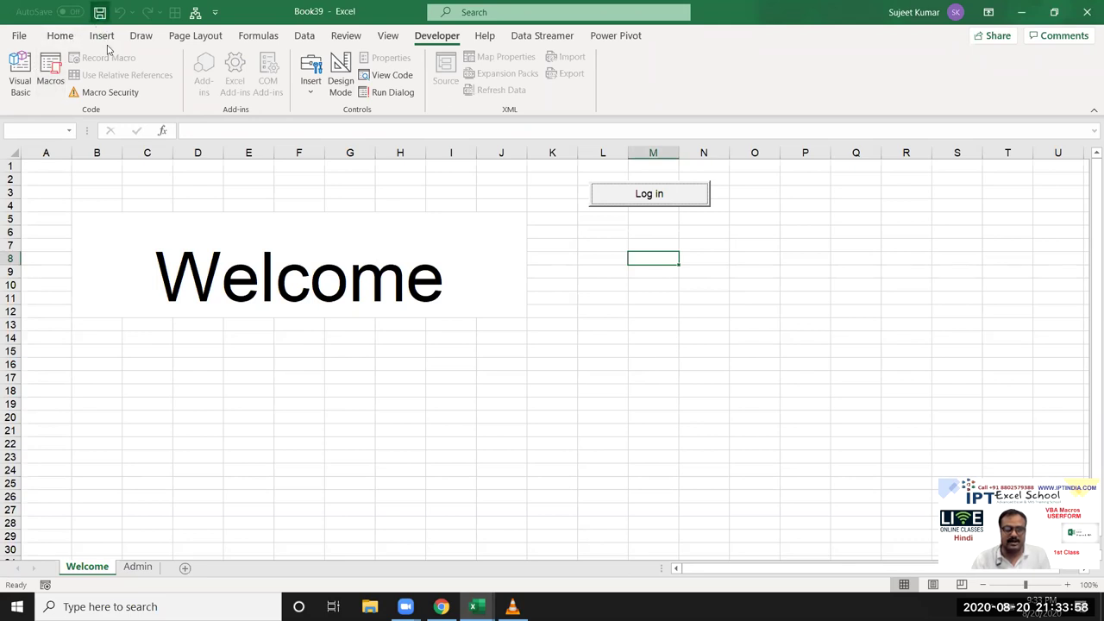
key(ctrl+s)
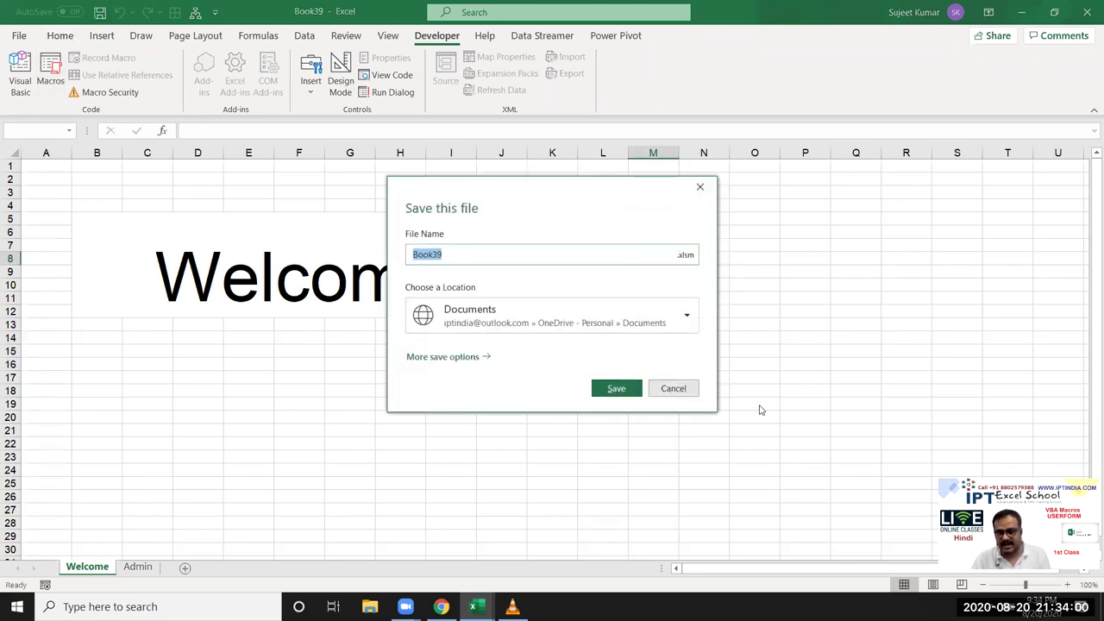
Choose the local Documents folder, name the file Userform, and save it as .xlsm
click(496, 321)
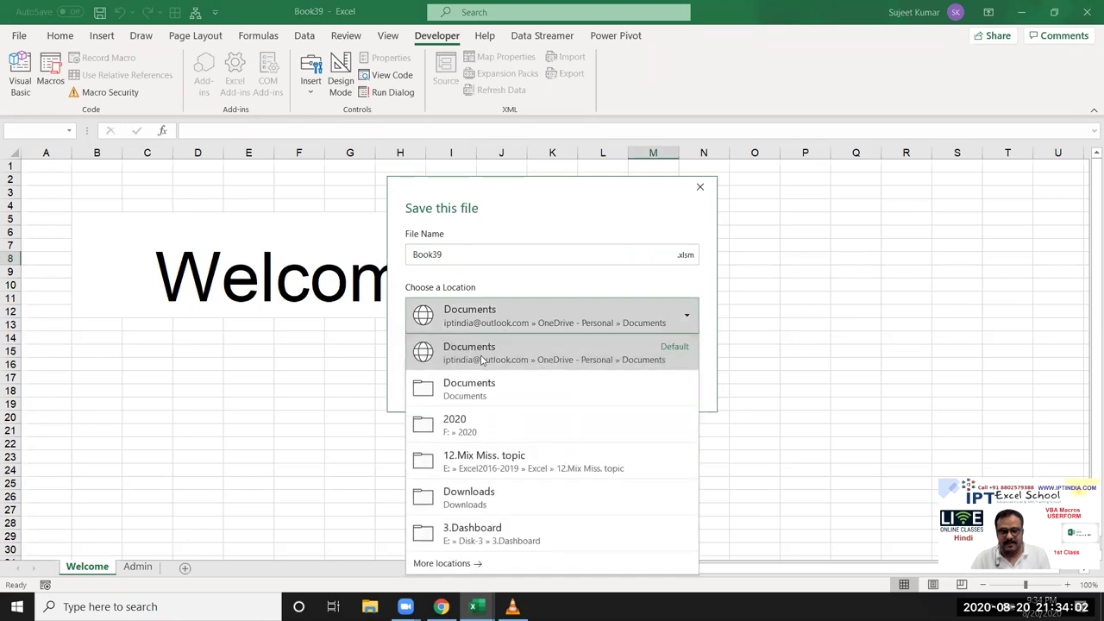
click(476, 396)
double_click(449, 257)
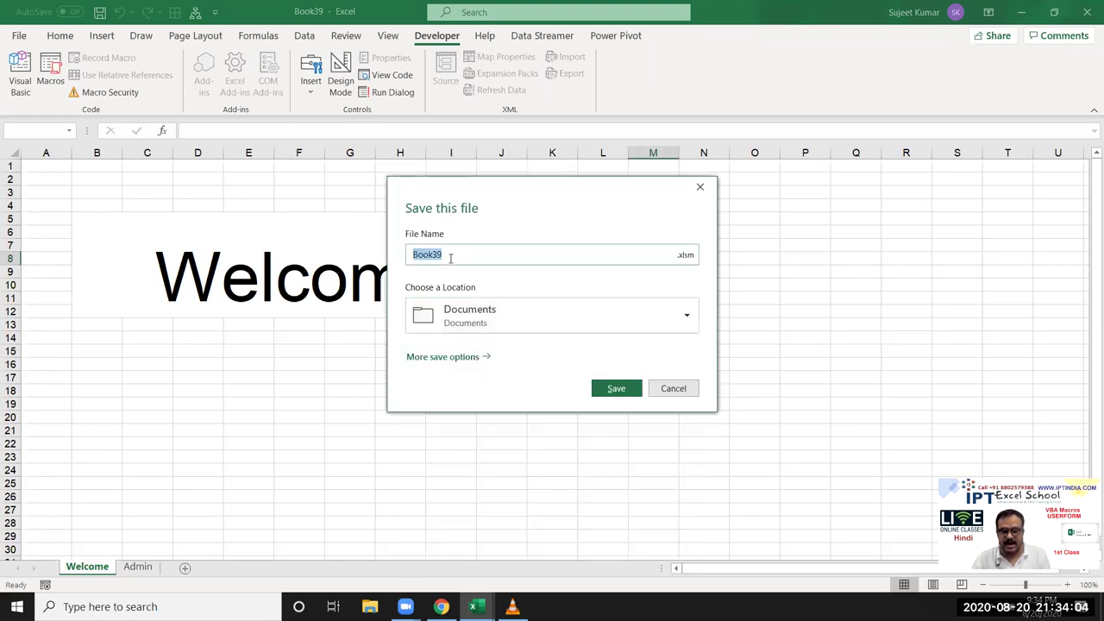
text(User)
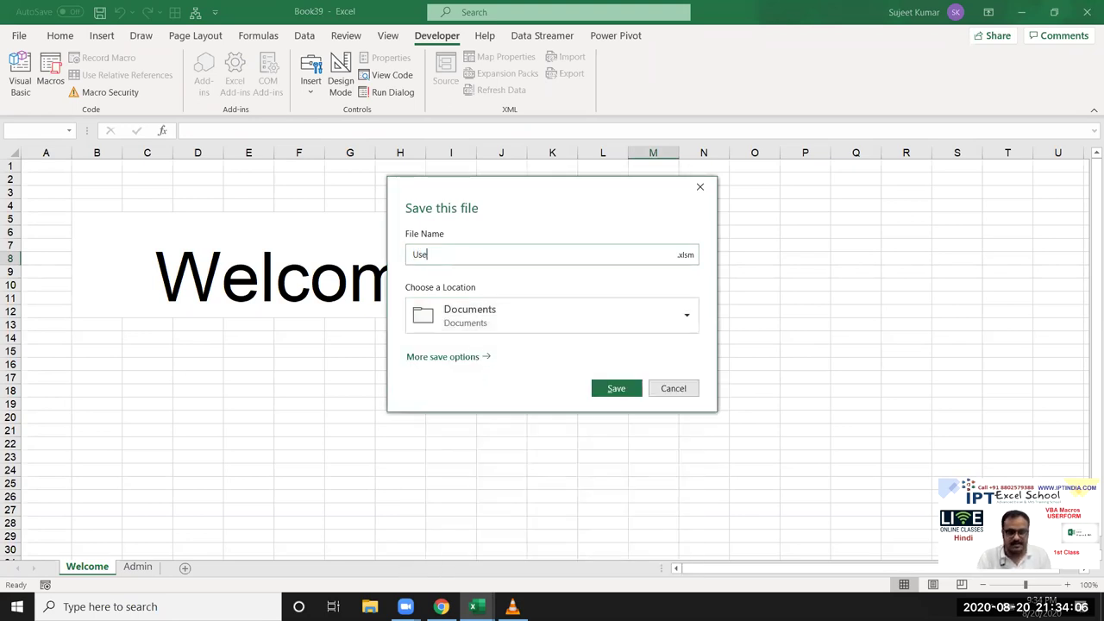
text(form)
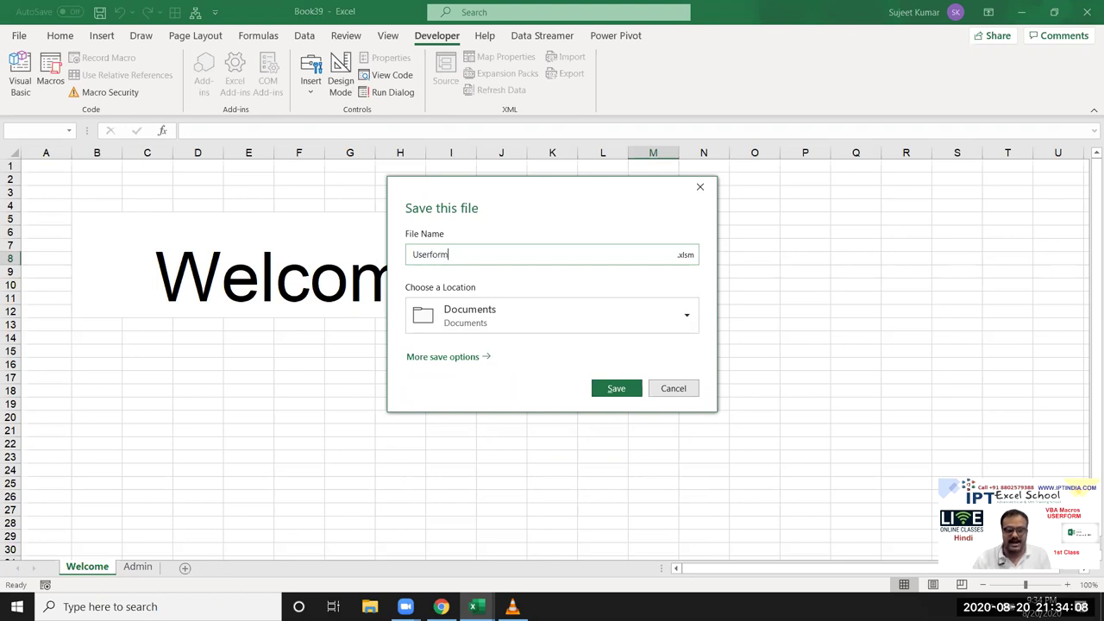
click(615, 390)
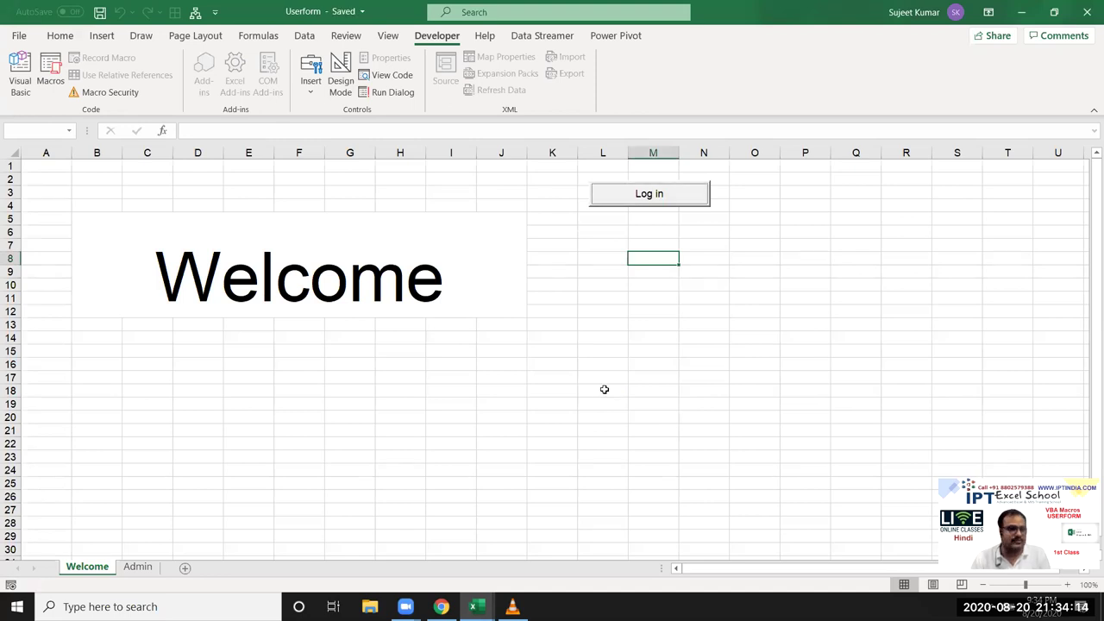
click(138, 568)
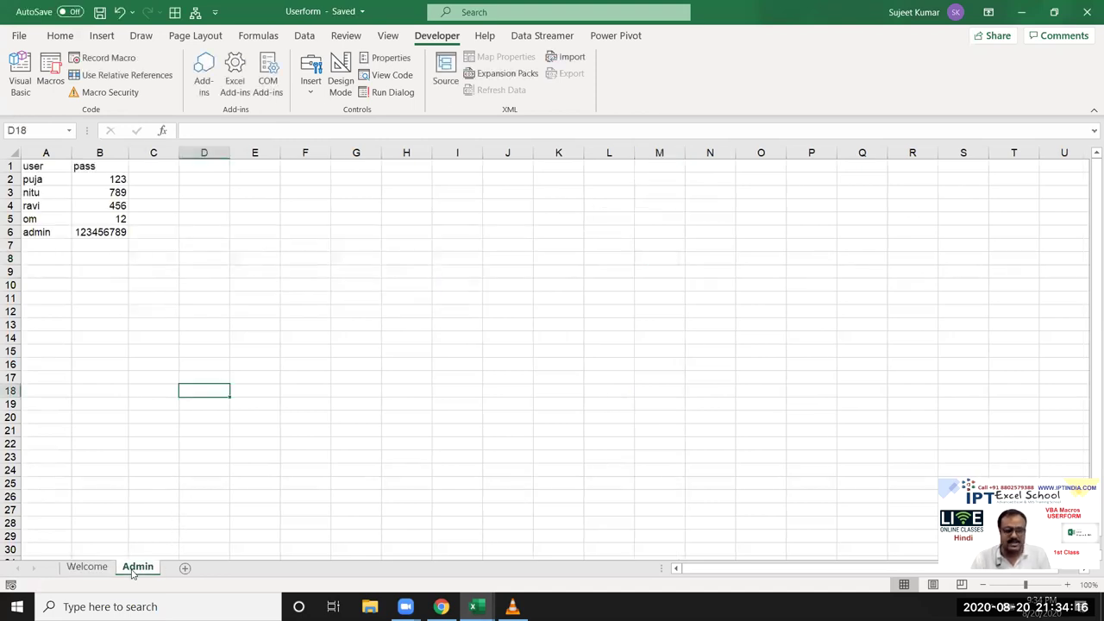
click(109, 573)
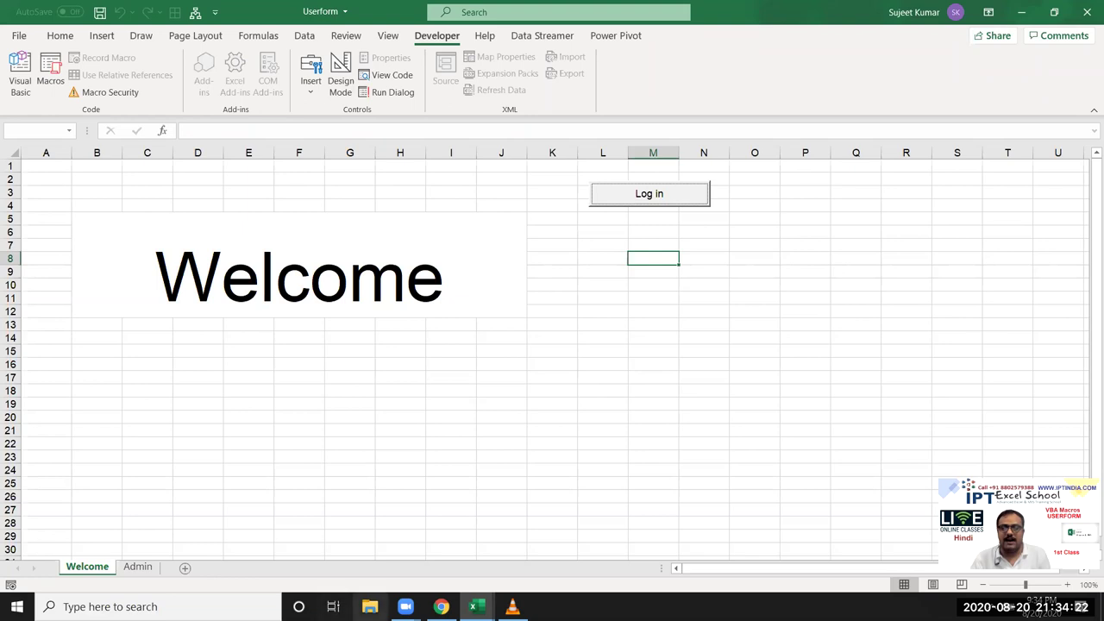
key(alt+F11)
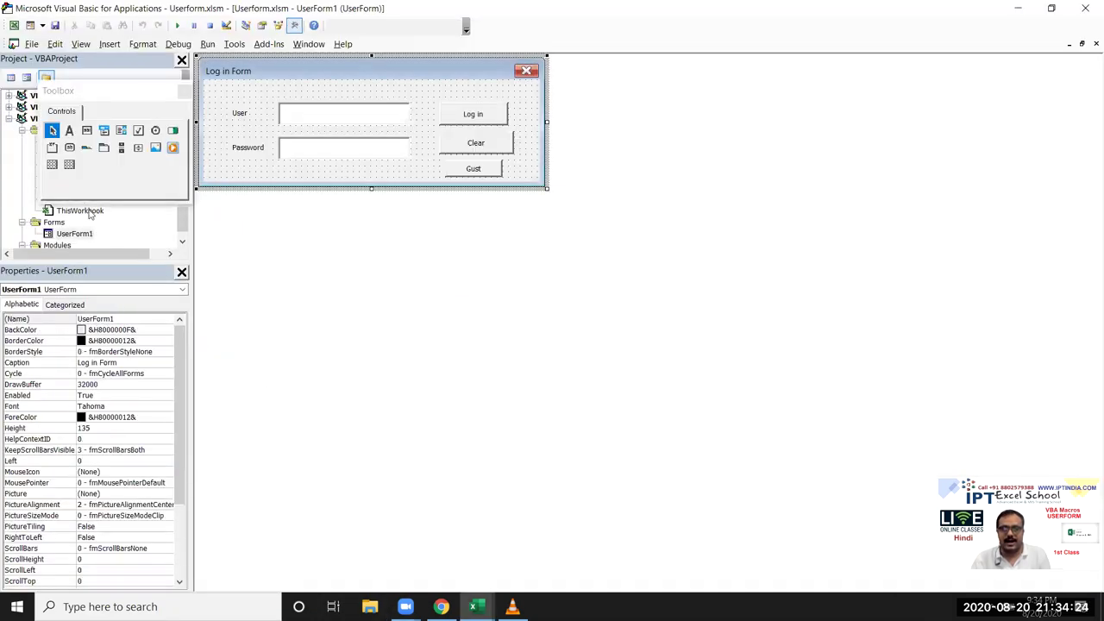
double_click(82, 210)
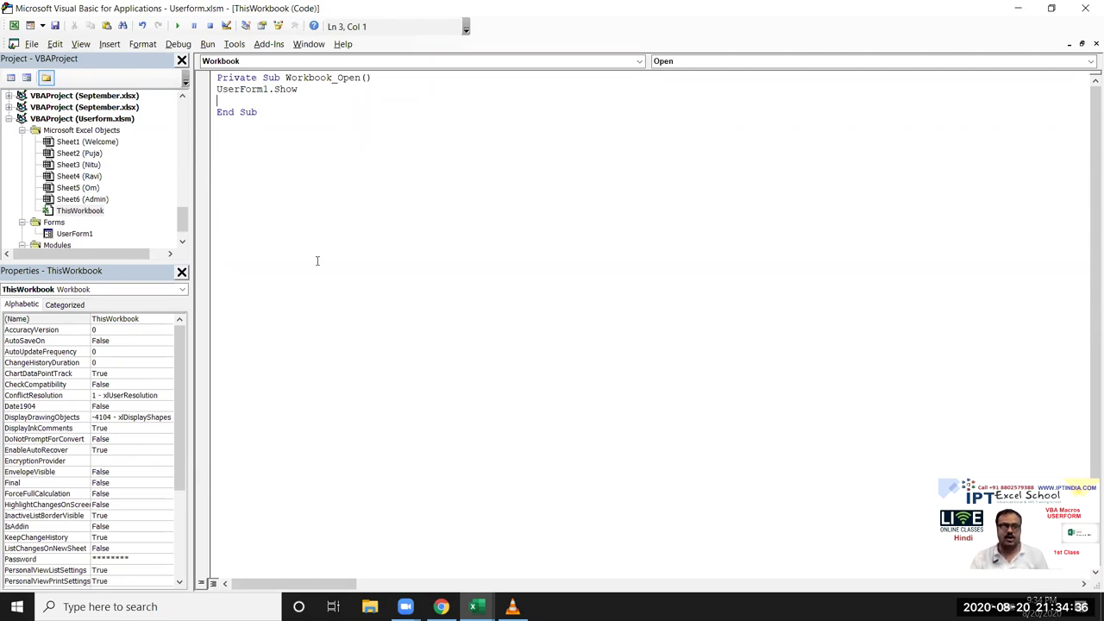
key(Down)
key(Down)
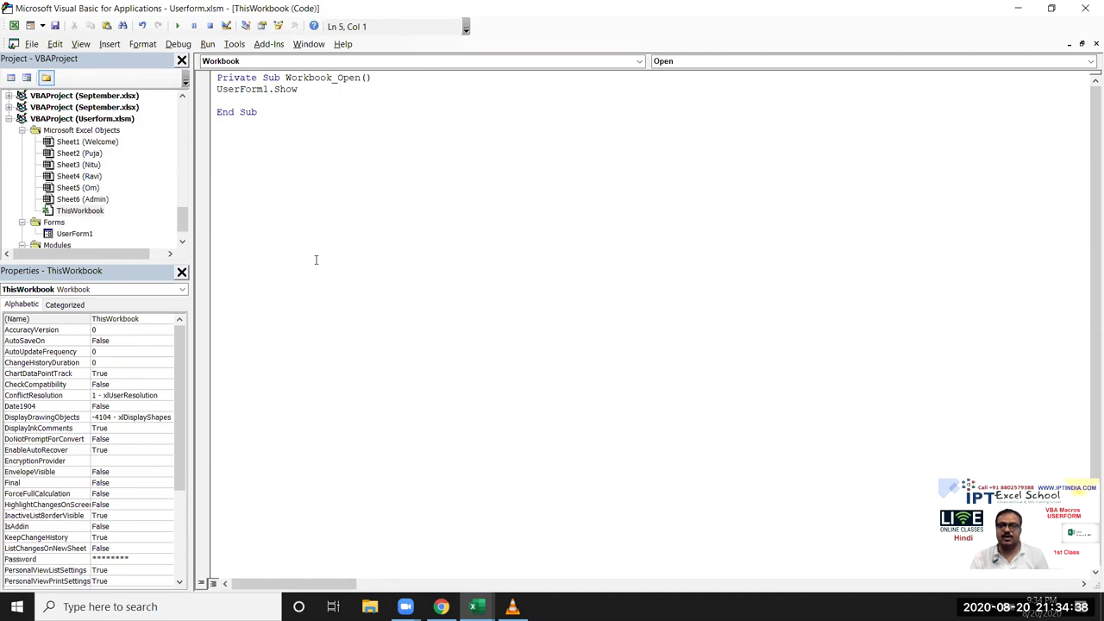
key(alt+F11)
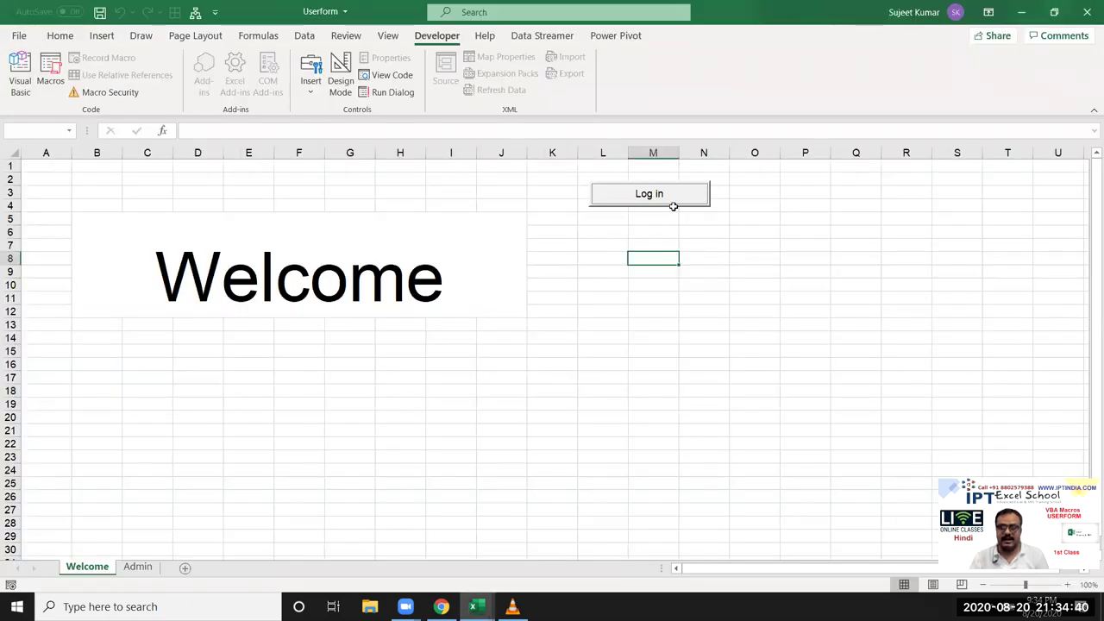
Close and reopen the login form from the Welcome sheet's Log in button, close it, then save
click(672, 205)
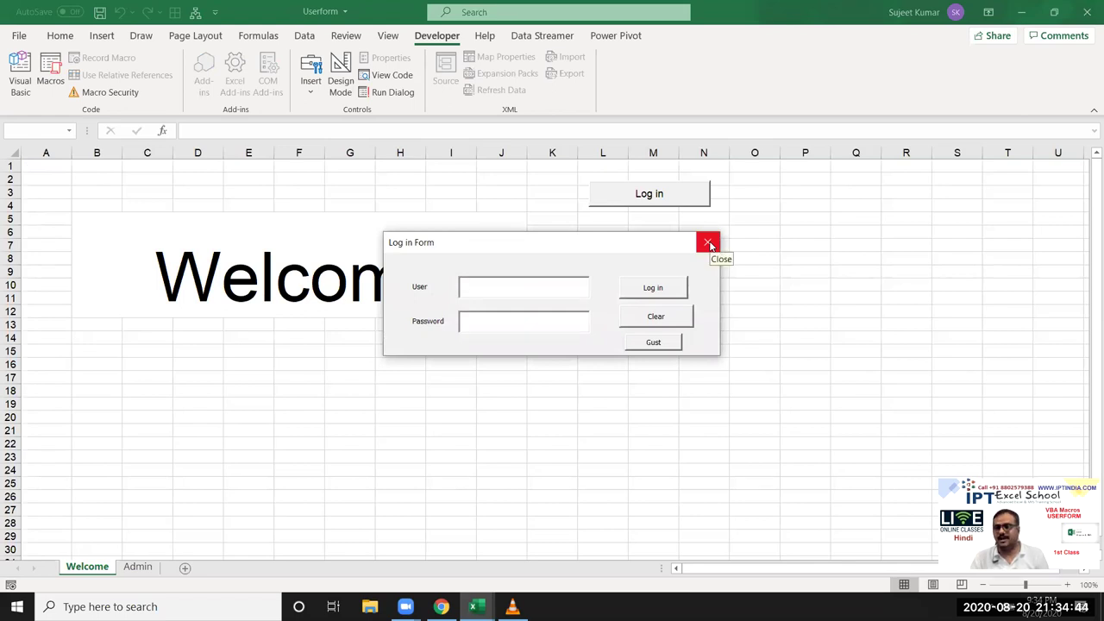
click(709, 243)
click(639, 198)
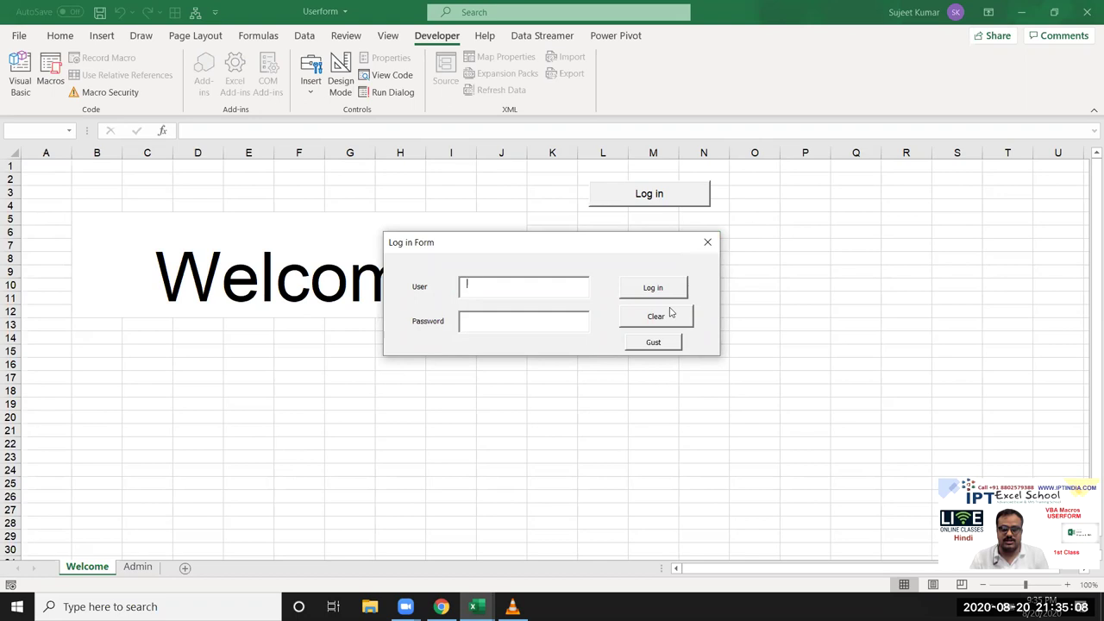
click(708, 244)
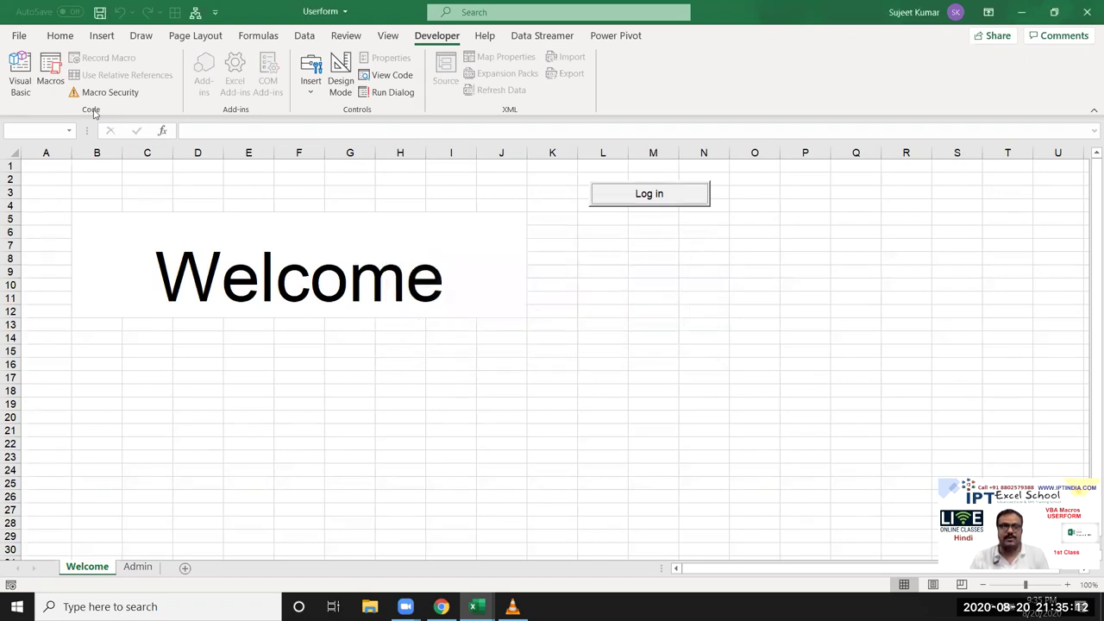
key(ctrl+s)
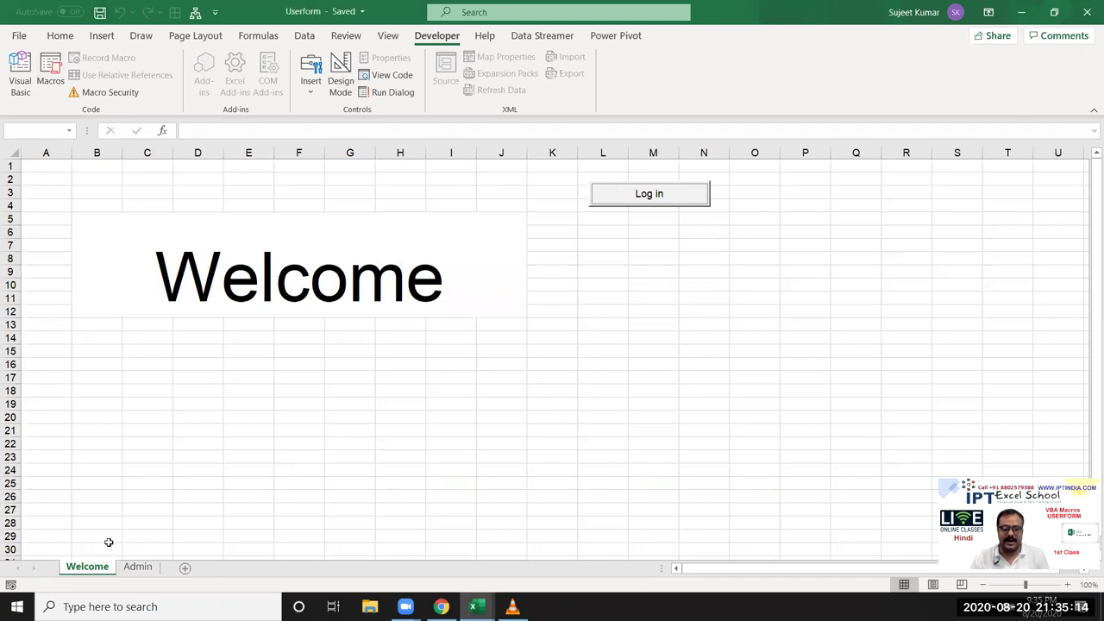
Close the Userform workbook and the VBA editor
click(137, 566)
click(96, 559)
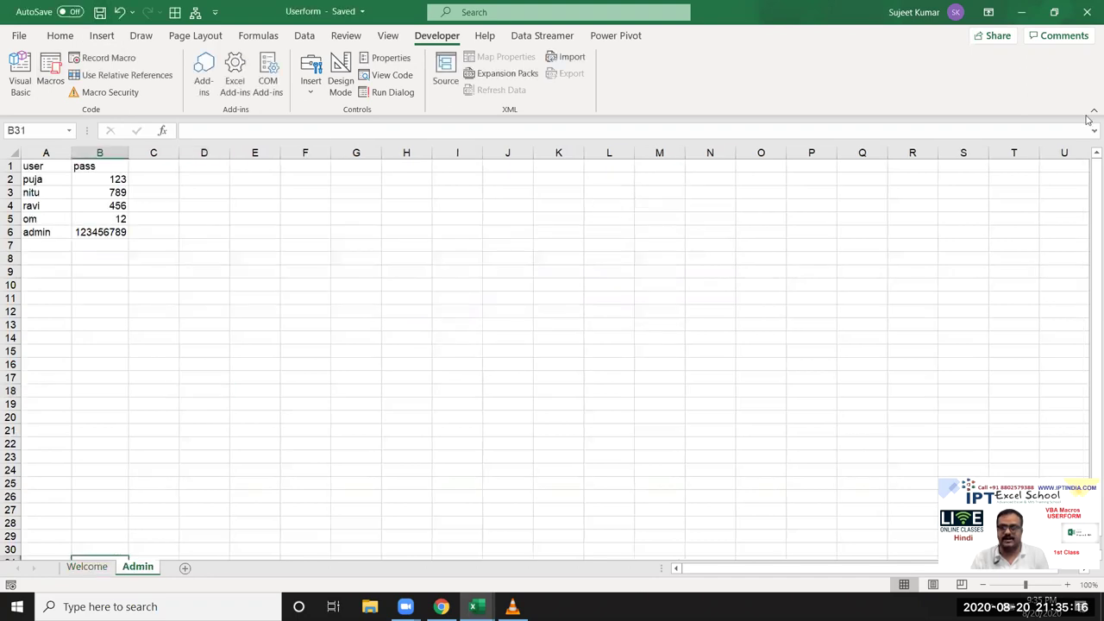
click(1087, 11)
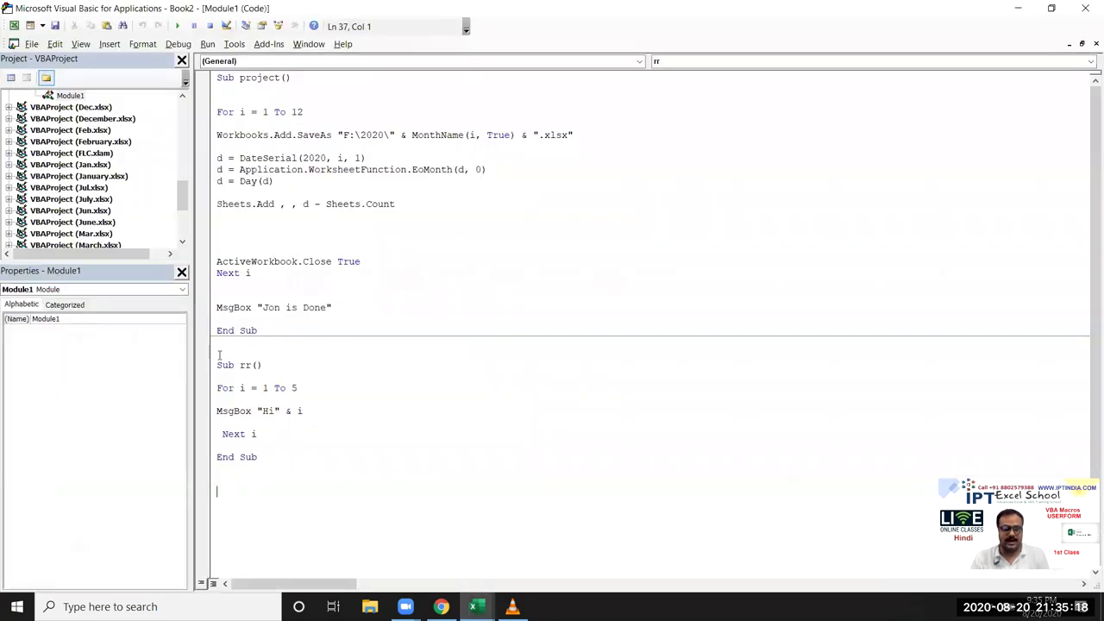
click(1087, 10)
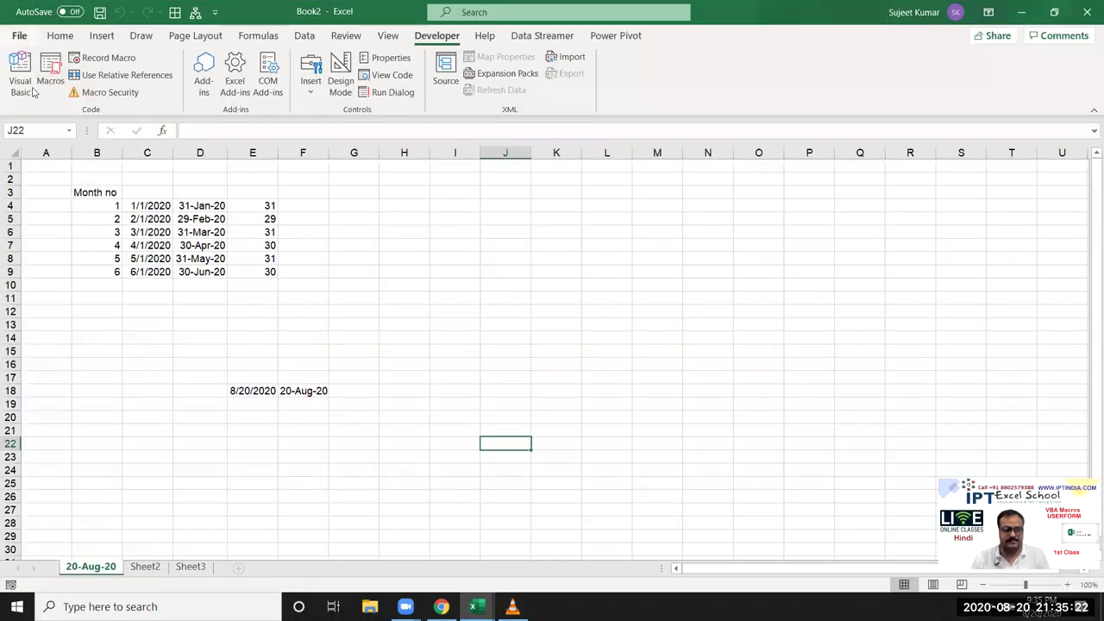
Reopen Userform from Recent files and dismiss the auto-opened Log in Form
click(19, 35)
click(53, 135)
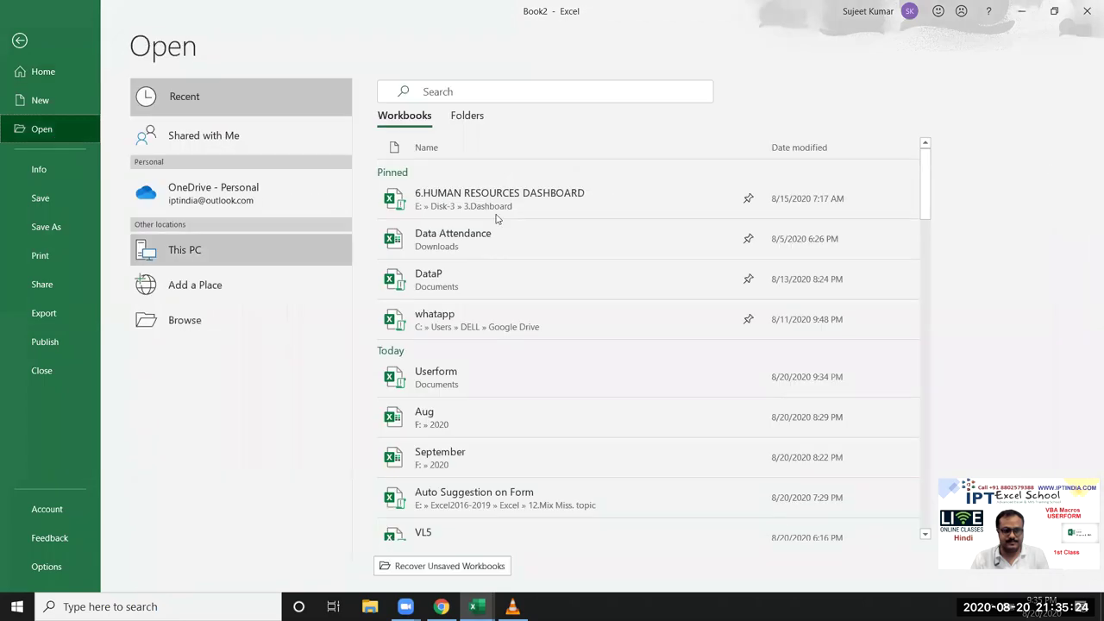
click(479, 376)
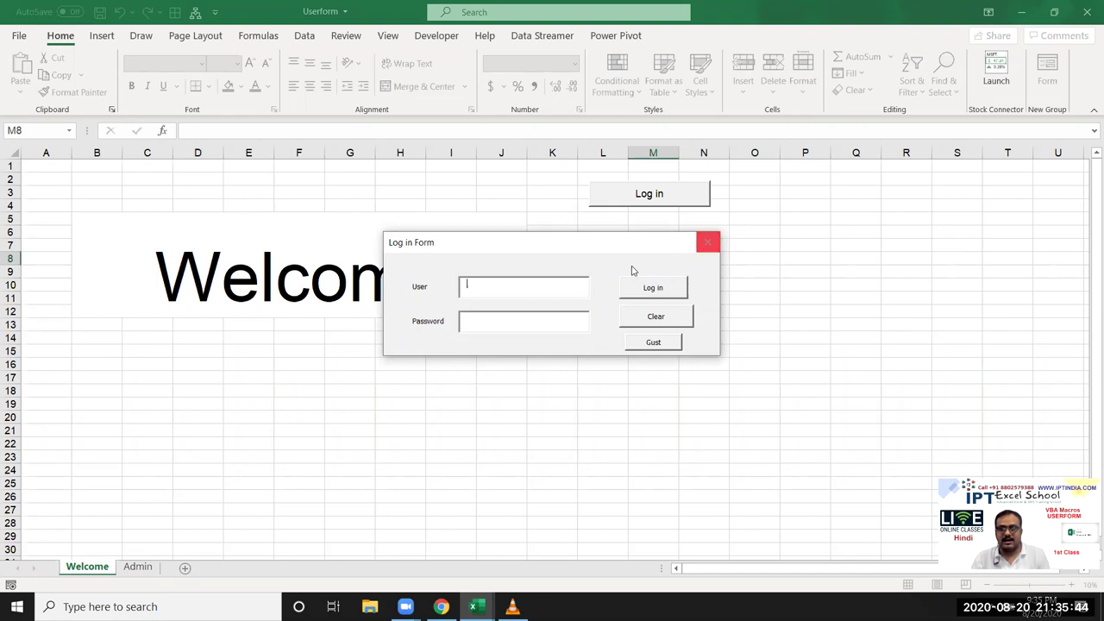
click(709, 247)
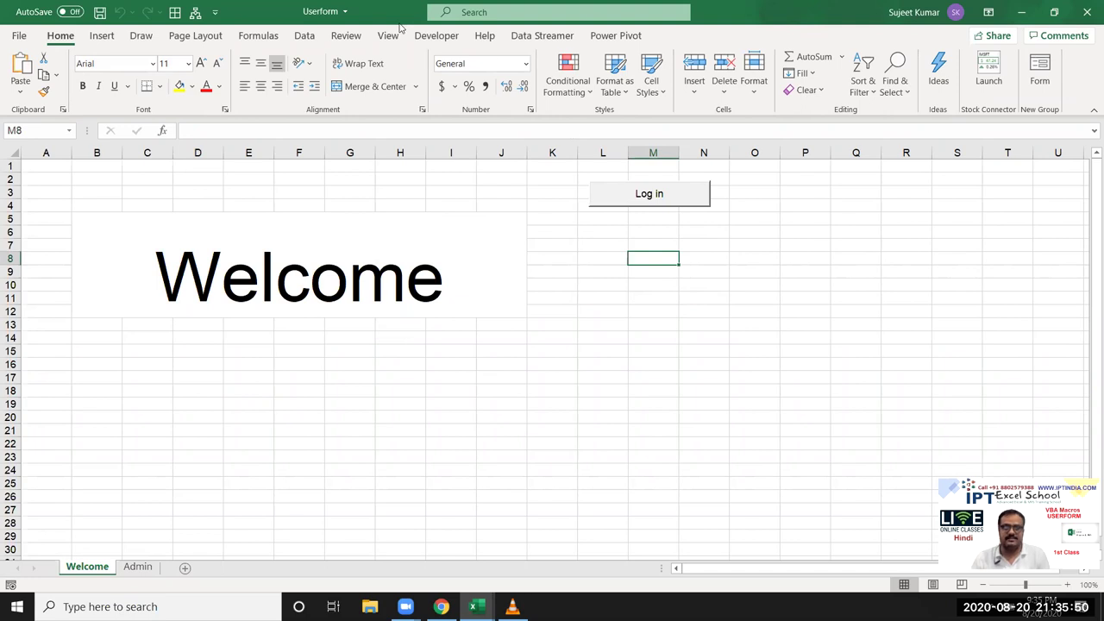
Switch from Excel to the Gmail inbox in Chrome
key(alt+Tab)
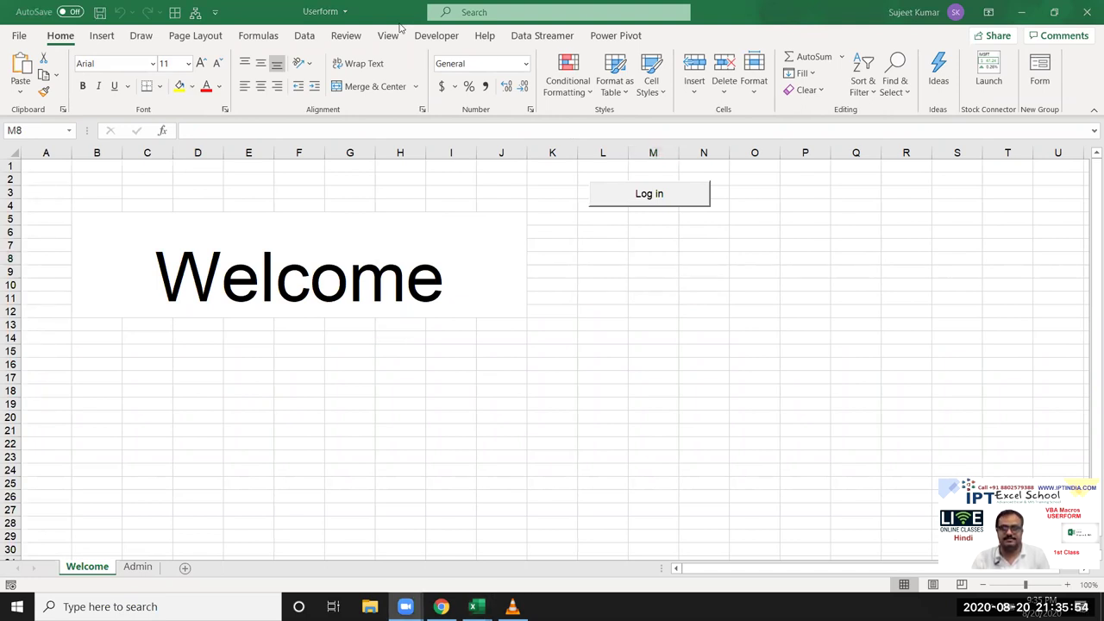
key(alt+Tab)
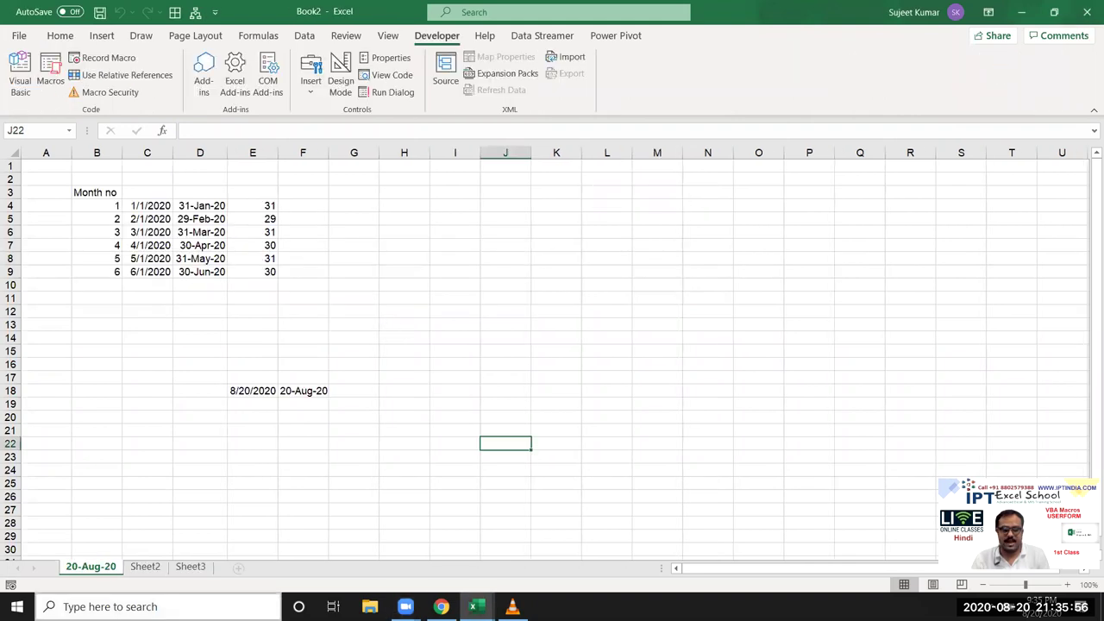
key(alt+Tab)
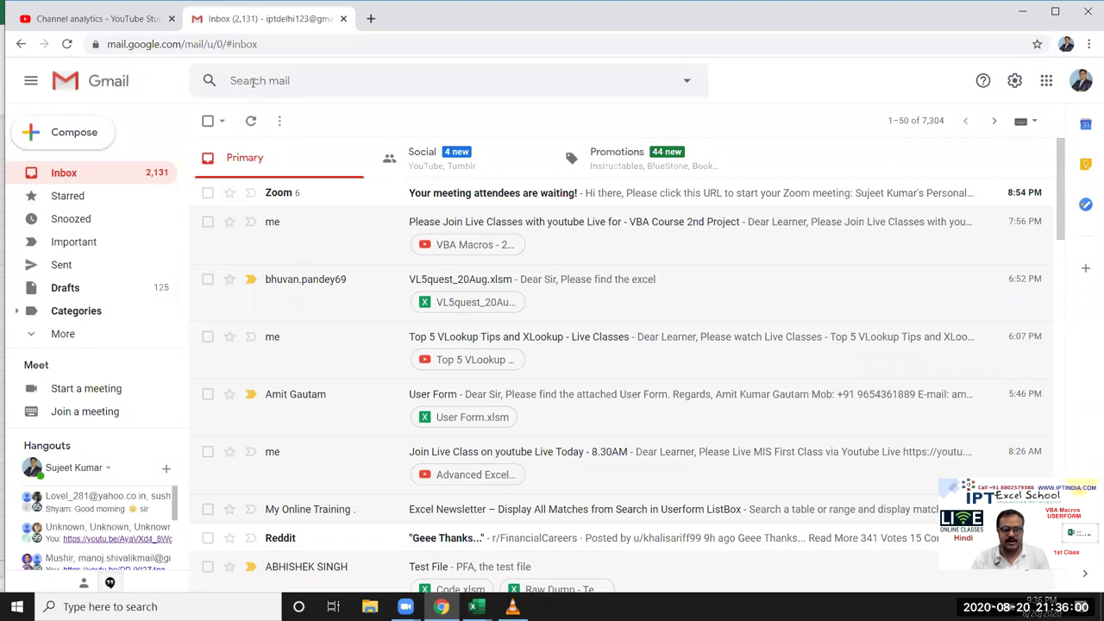
Start a new Gmail message addressed to four recipients picked from contact suggestions
click(85, 130)
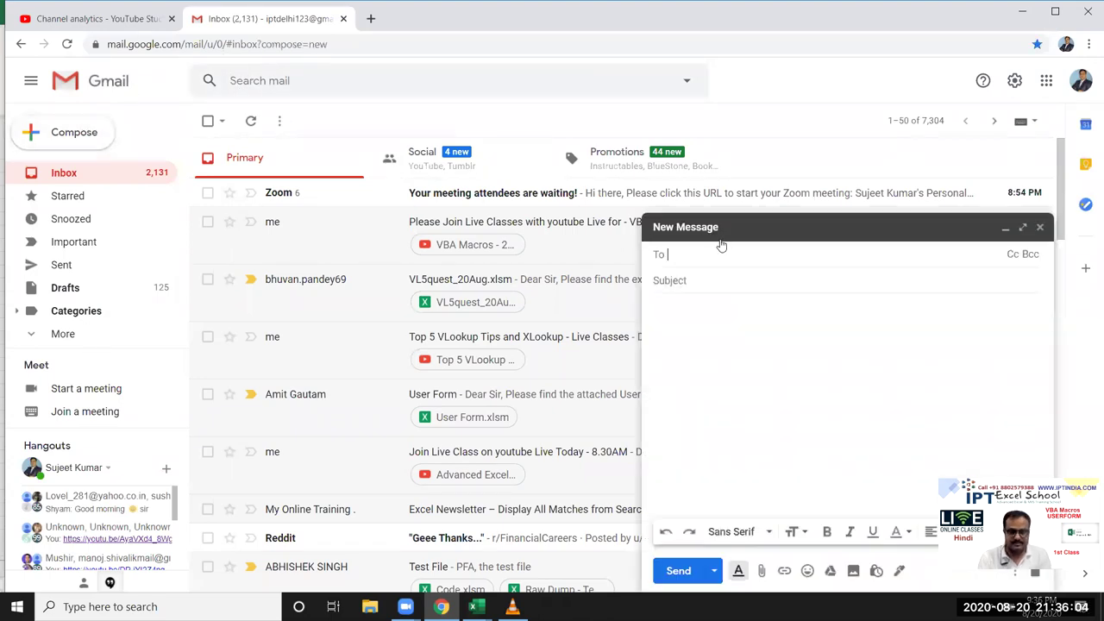
text(nee)
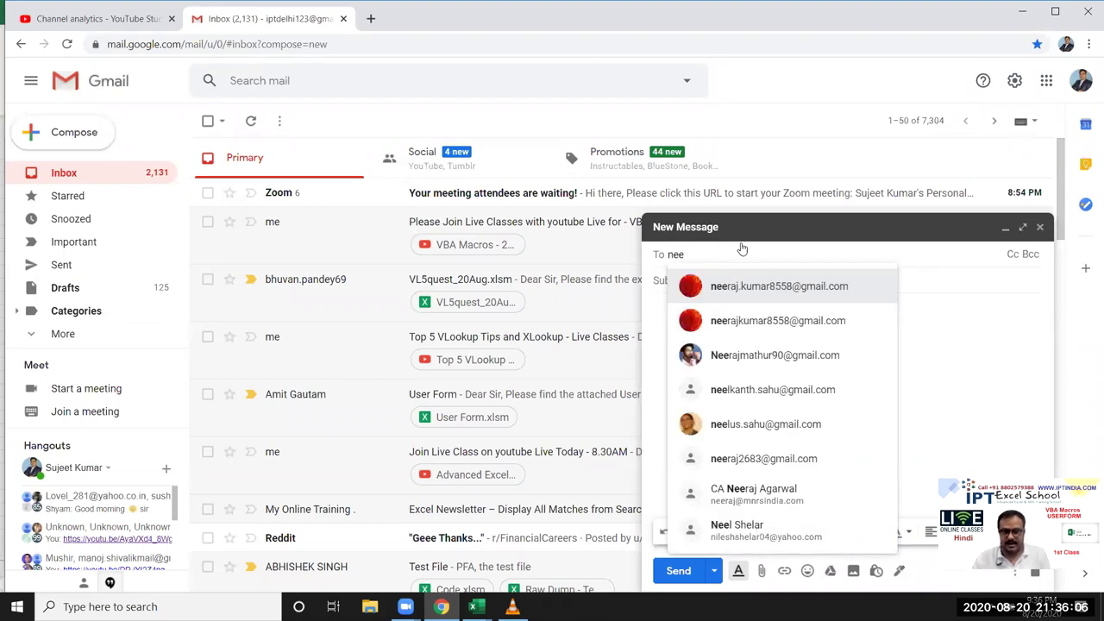
click(763, 287)
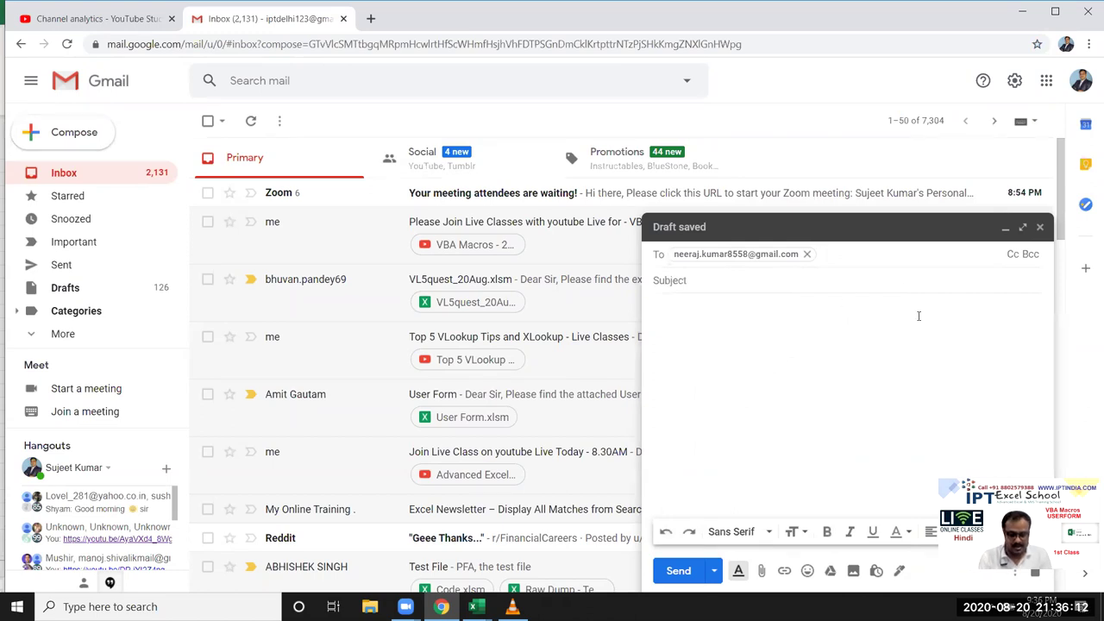
text(ji)
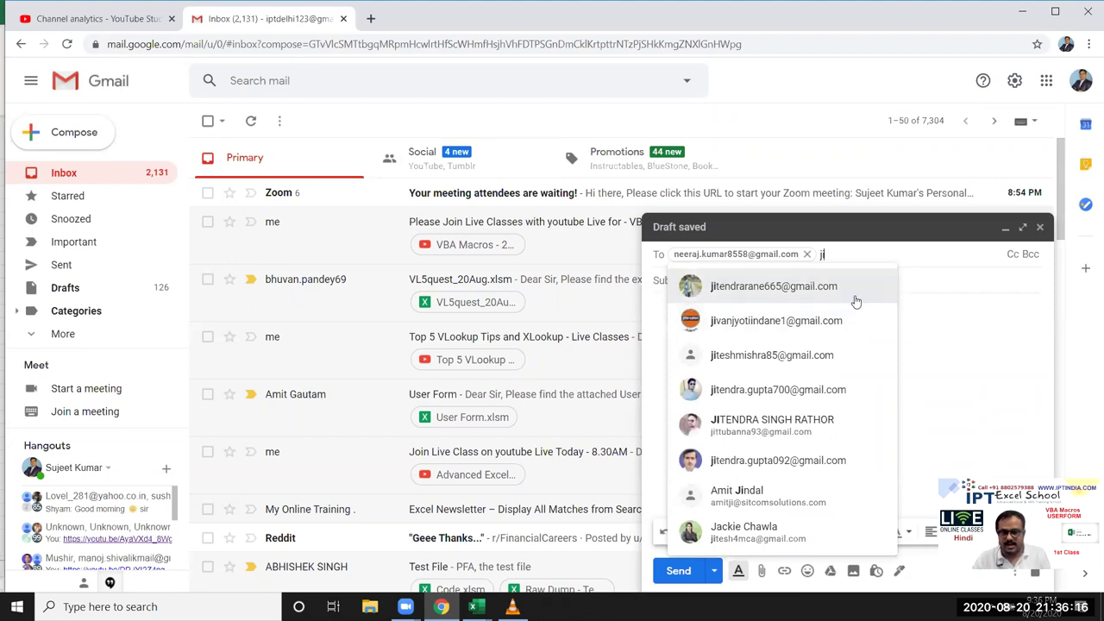
click(854, 296)
text(ad)
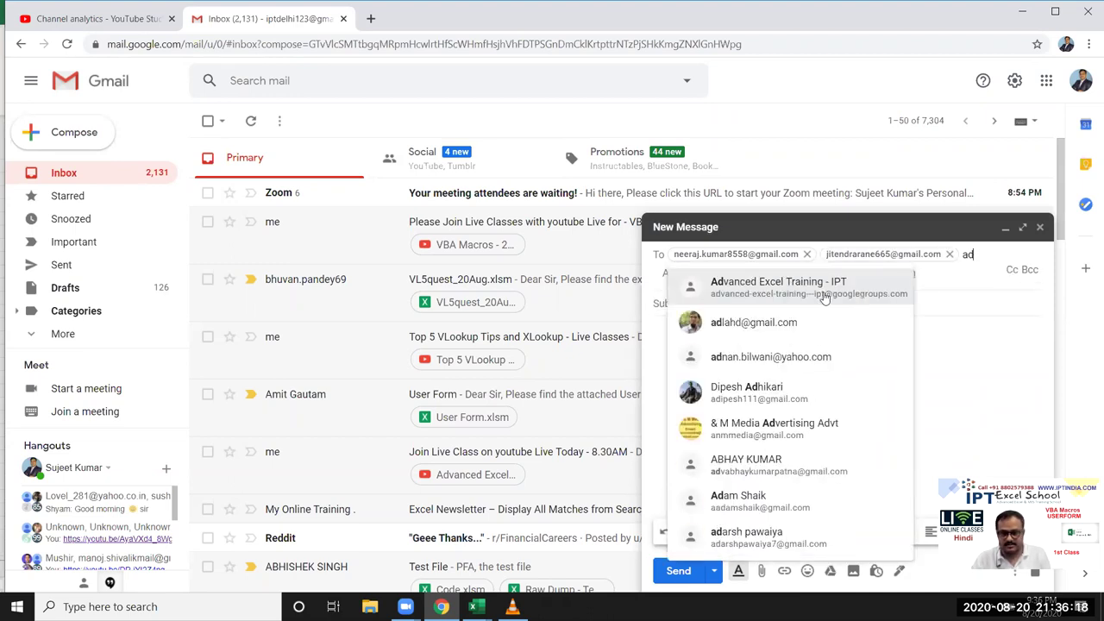
text(t)
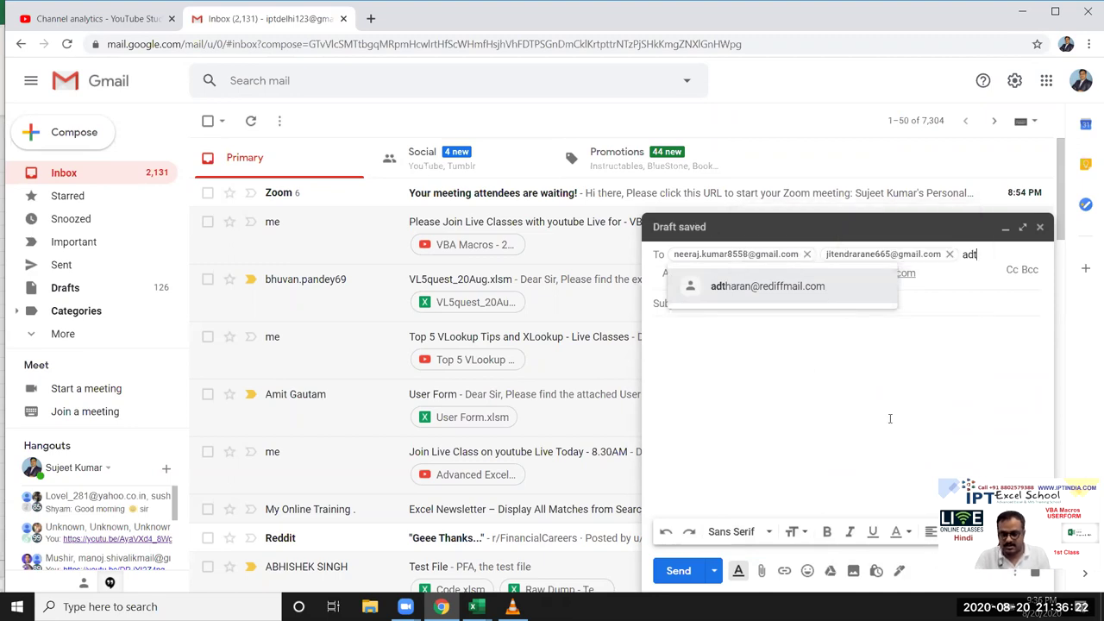
key(BackSpace)
key(BackSpace)
text(t)
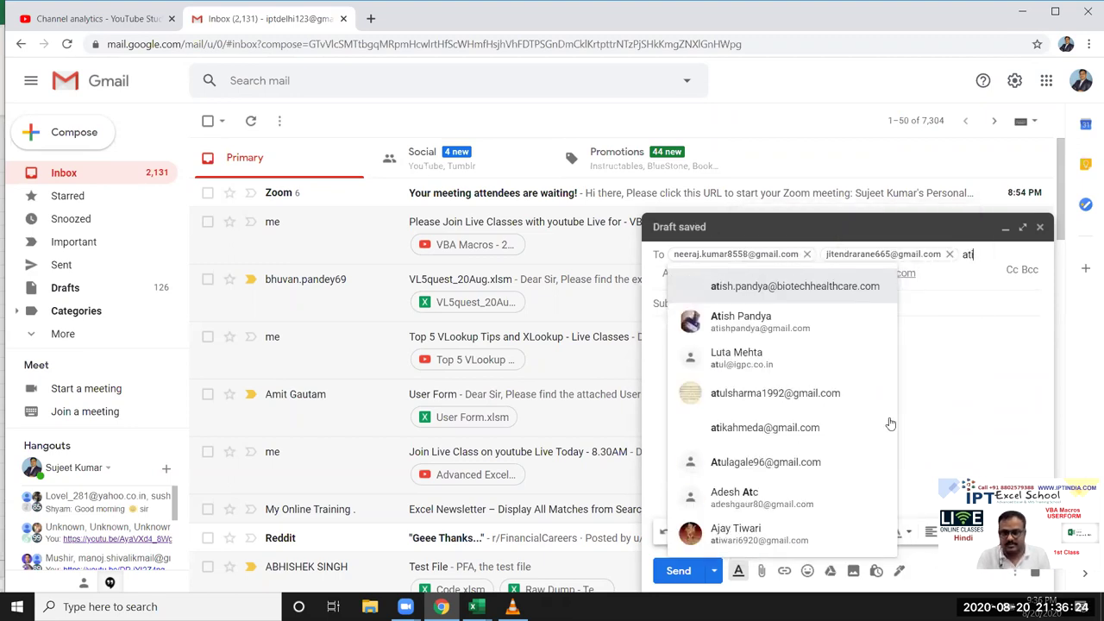
text(i)
click(750, 293)
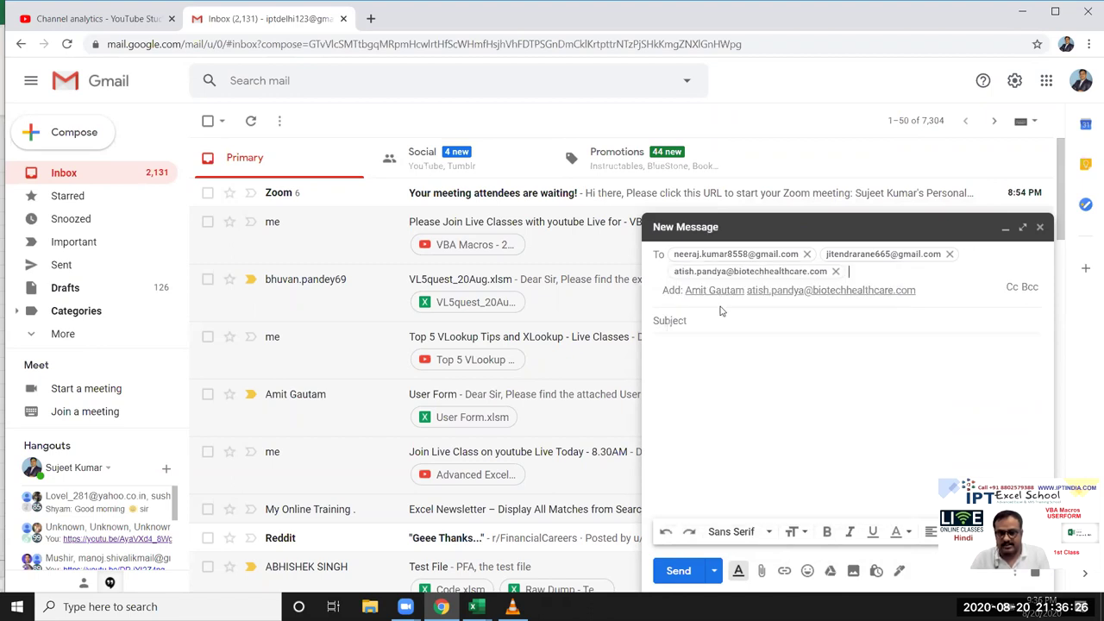
click(716, 291)
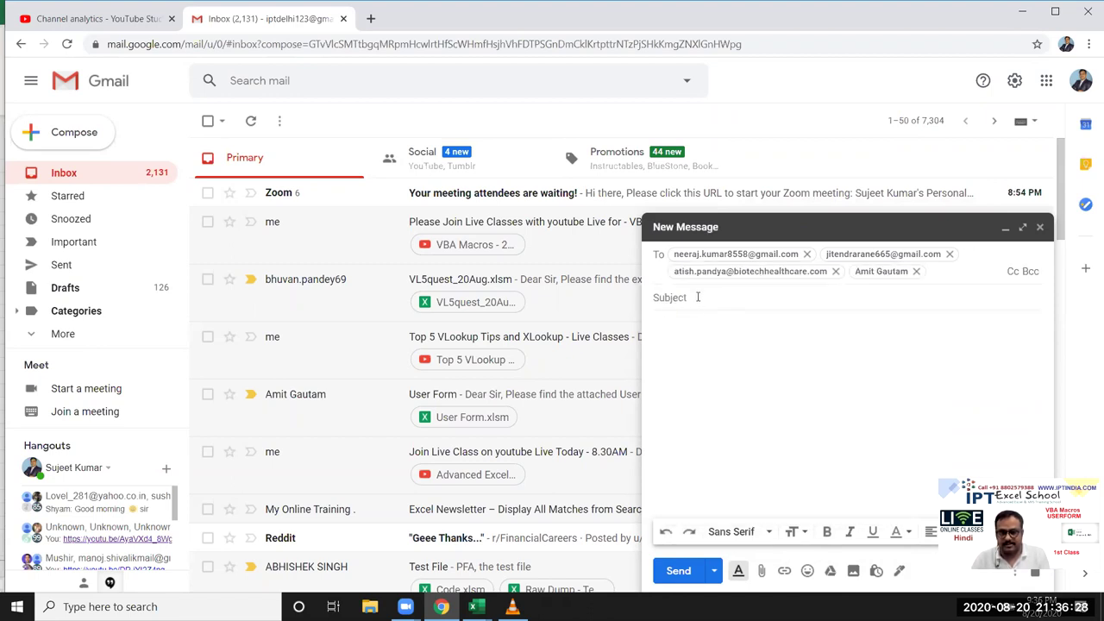
Add subject 'file', attach Userform.xlsm from Documents, send it, and minimize Chrome
click(698, 296)
text(file)
click(690, 312)
click(761, 572)
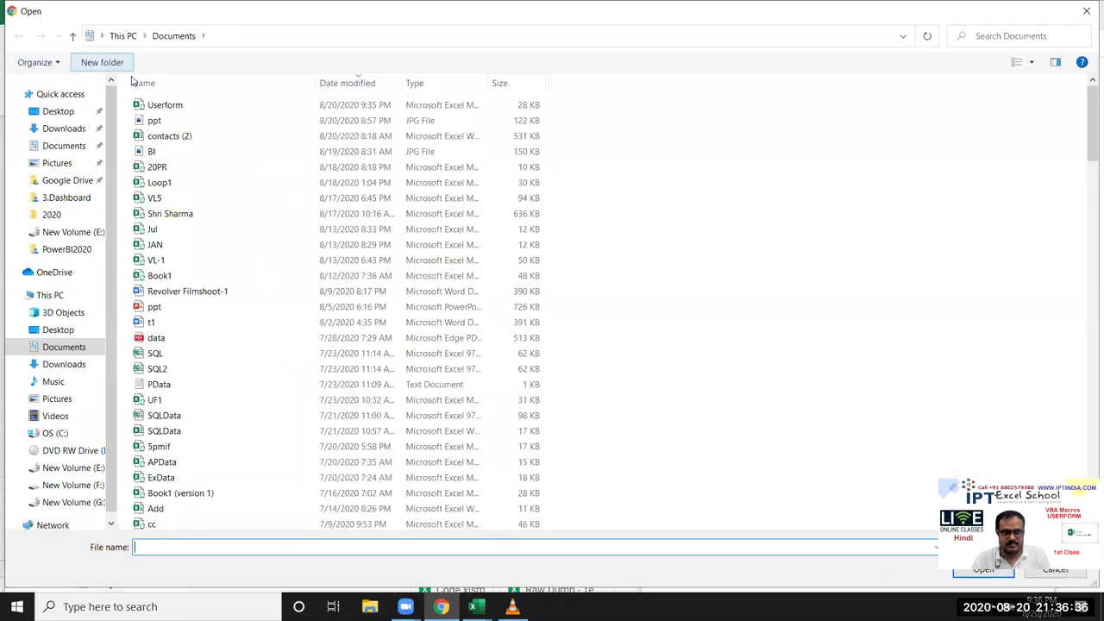
double_click(155, 104)
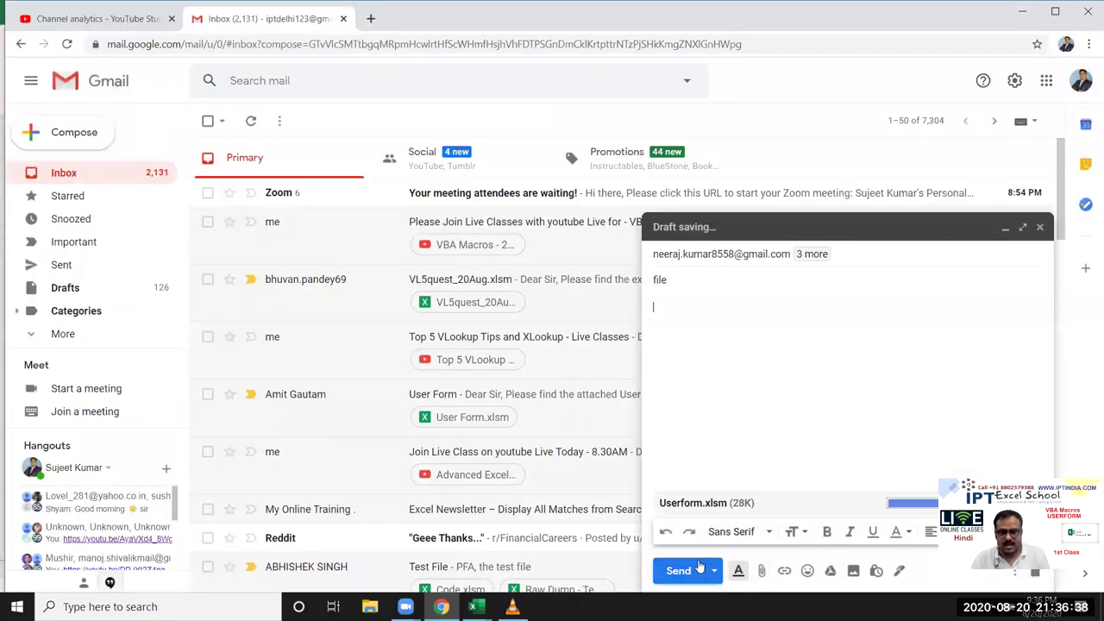
click(681, 572)
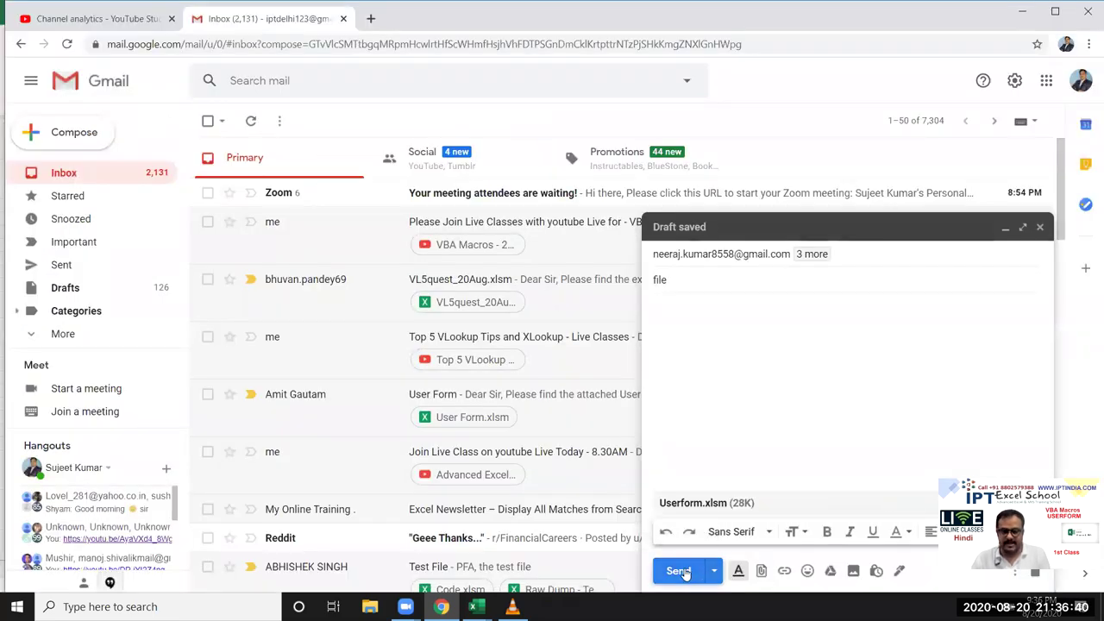
click(441, 606)
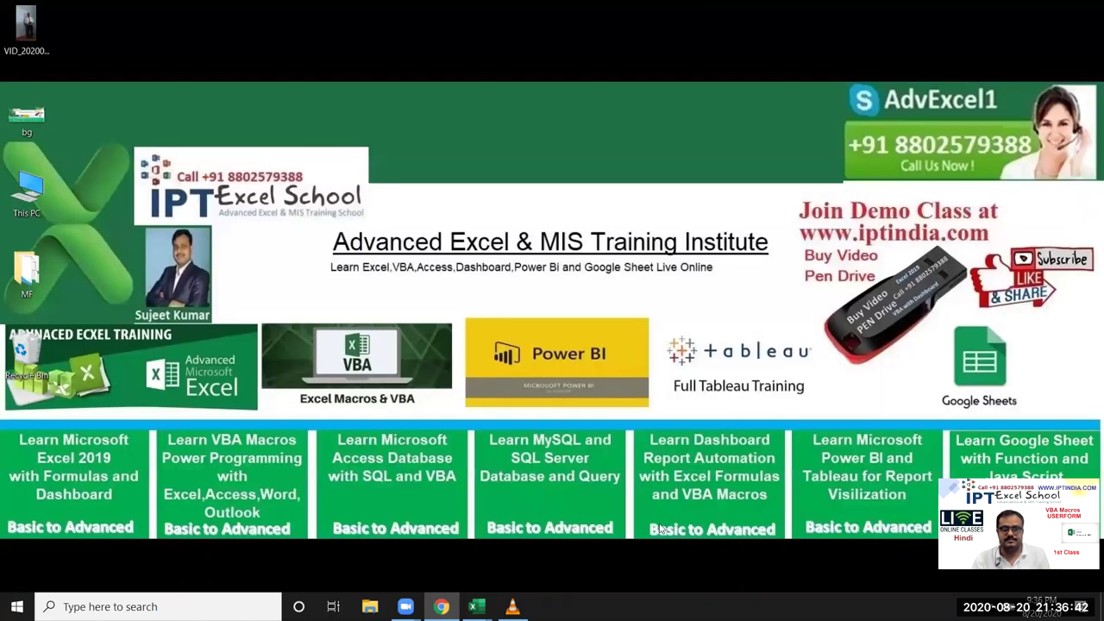